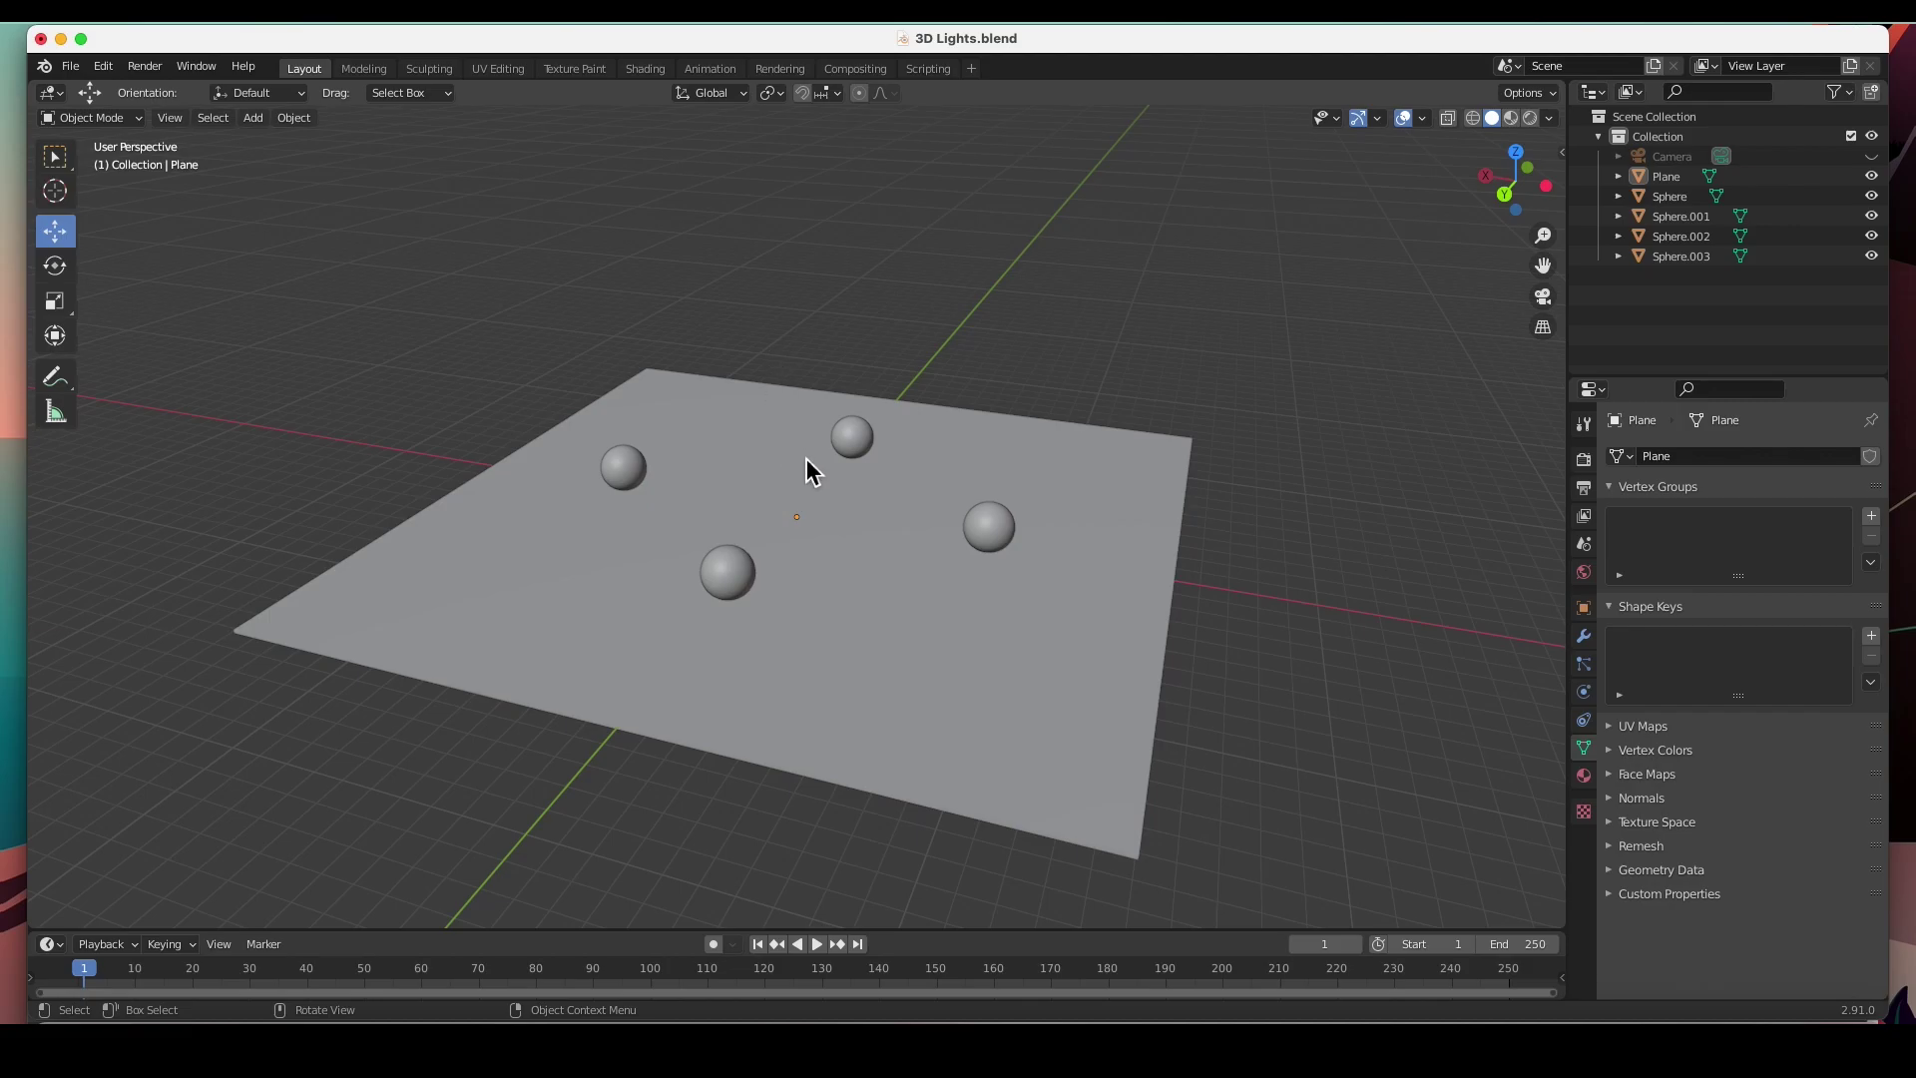
Examine the flat plane and the four spheres resting on it from several angles.
{"action": "middle_click_drag", "start_coordinate": [820, 470], "coordinate": [731, 483]}
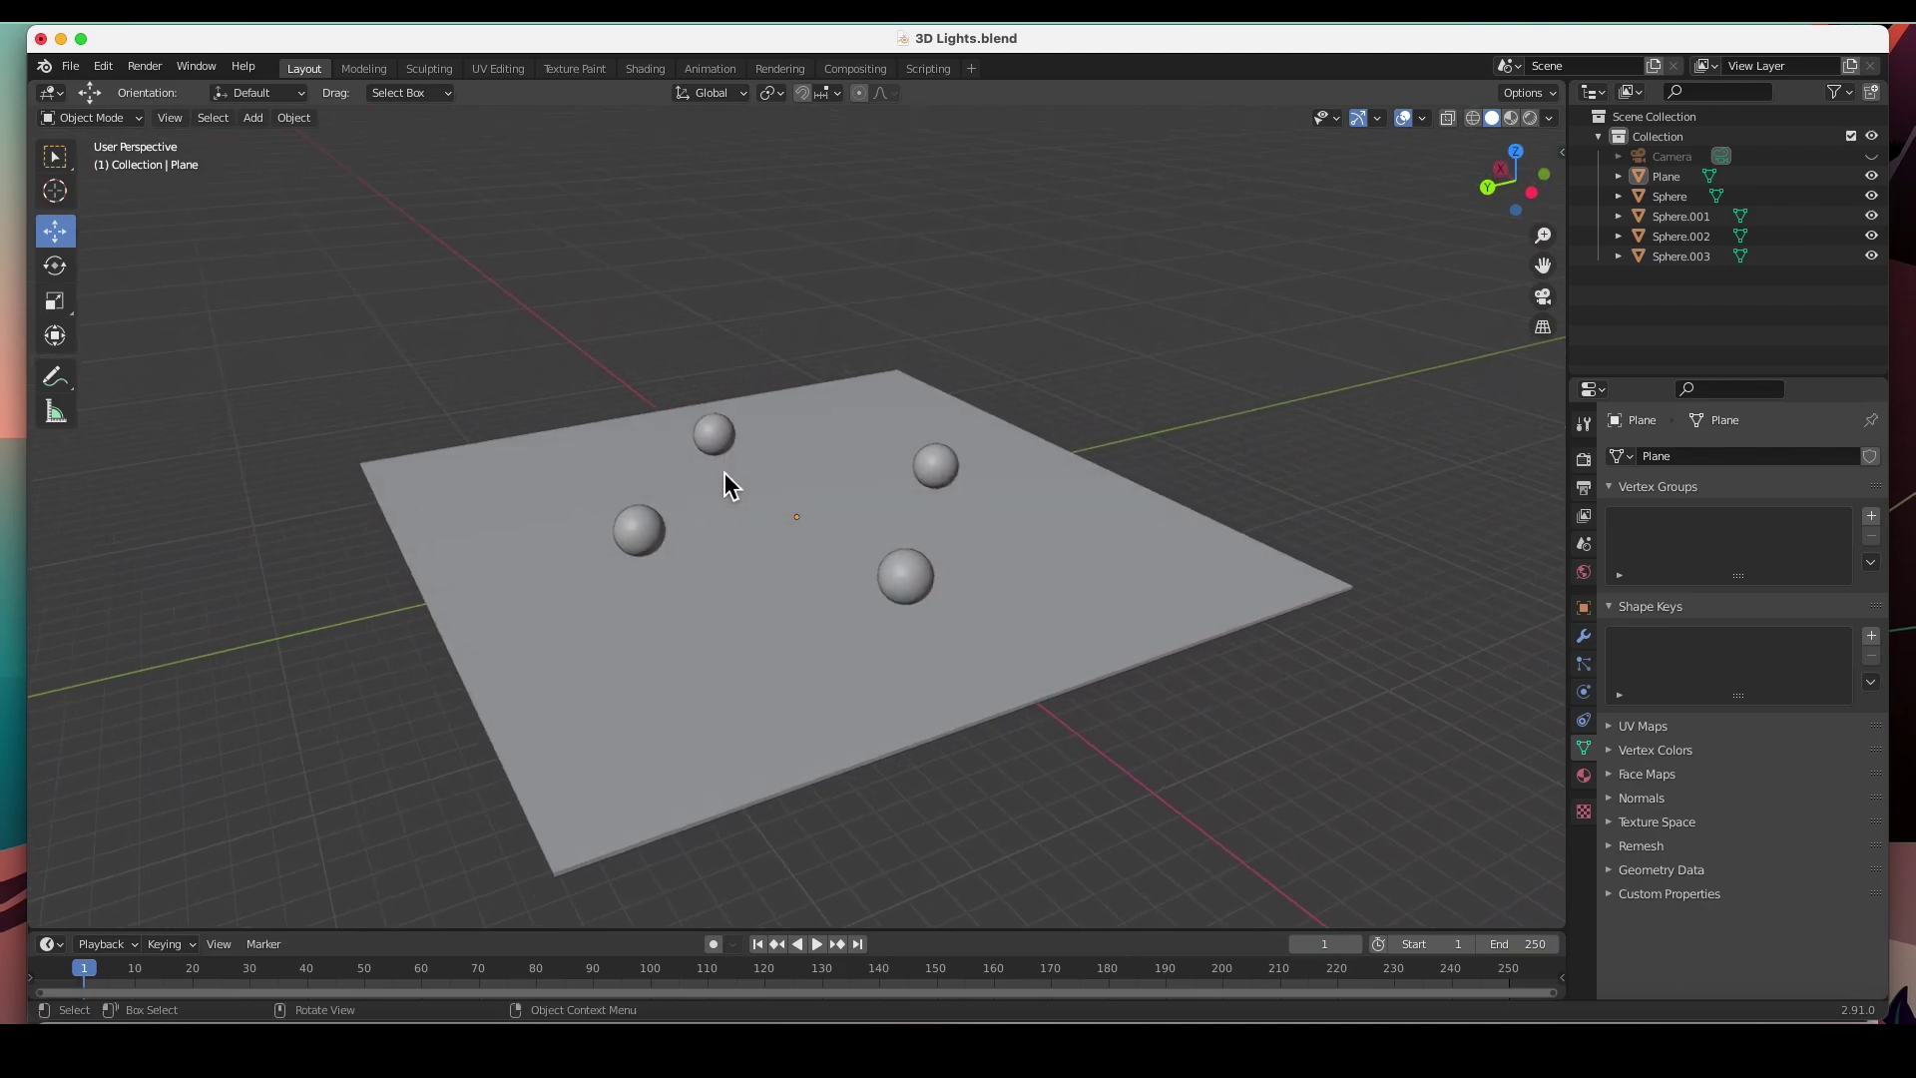
{"action": "left_click", "coordinate": [816, 544]}
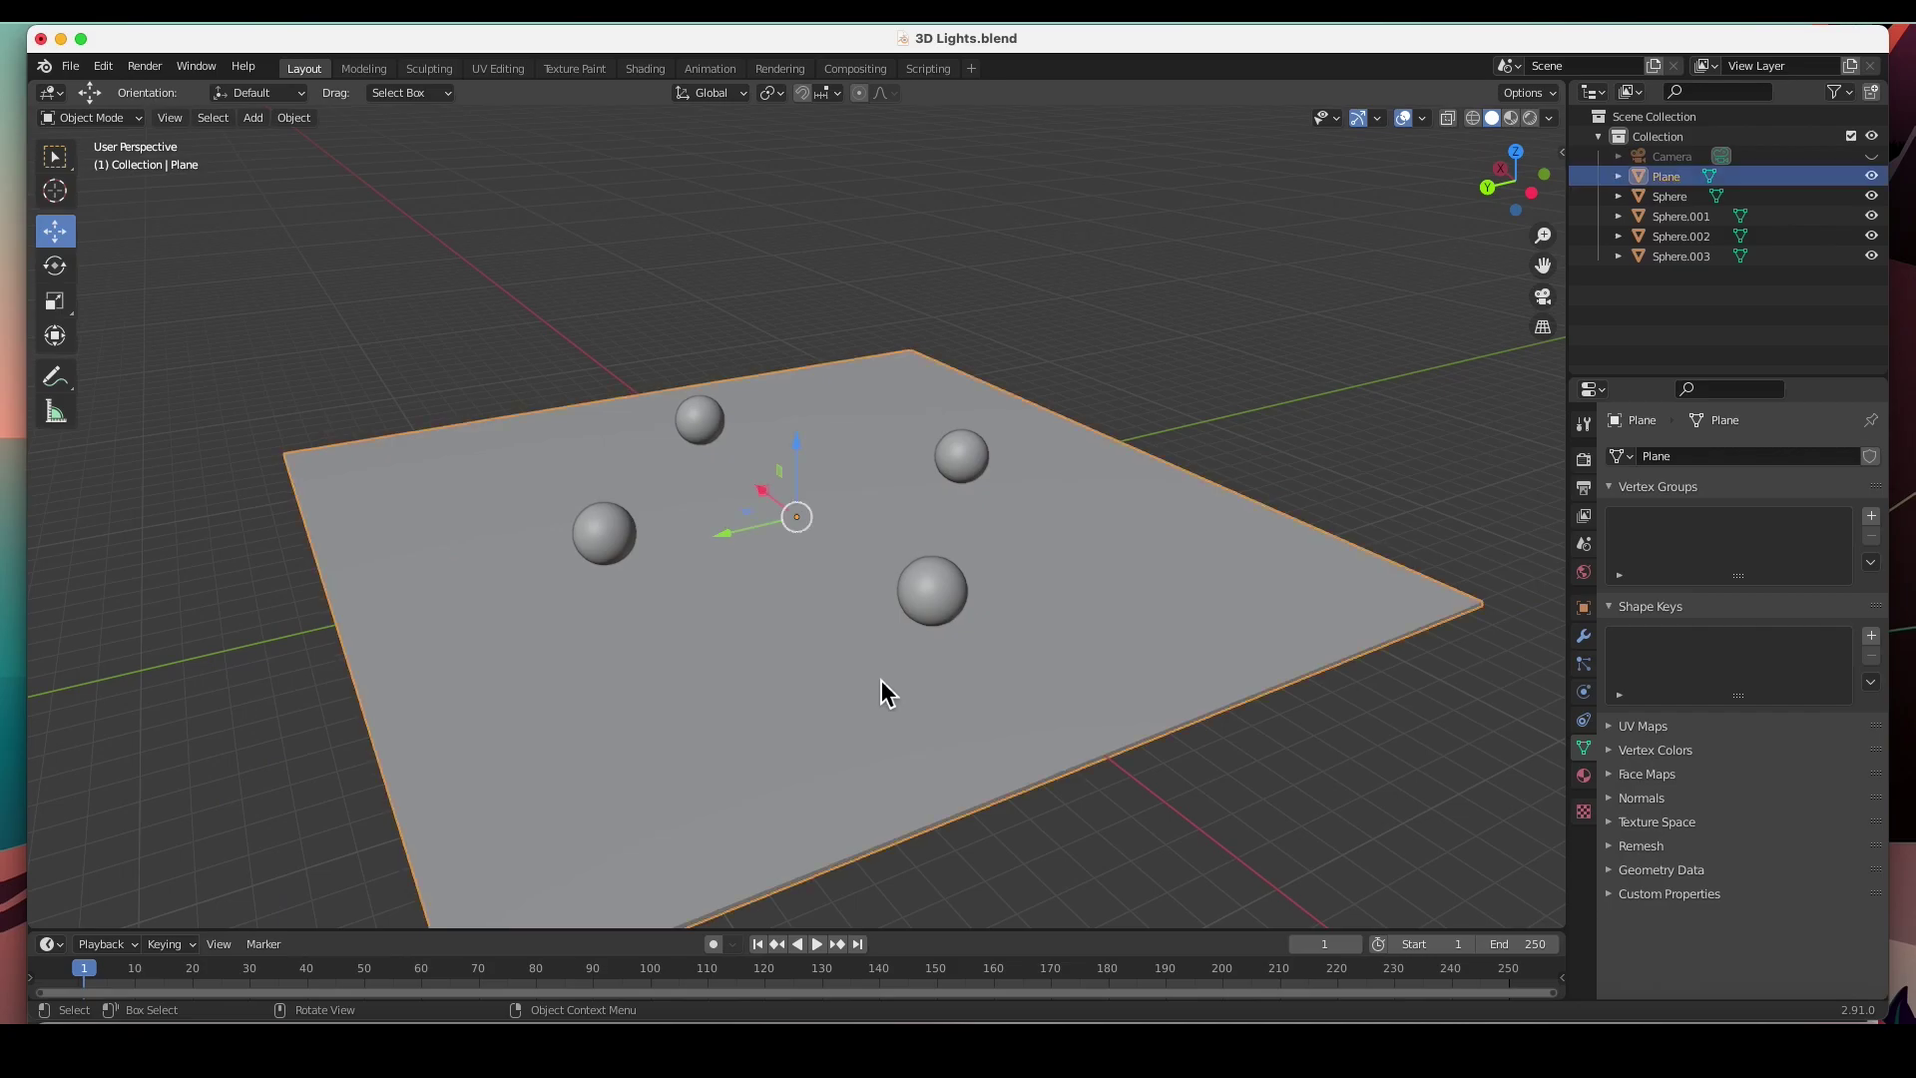
{"action": "middle_click_drag", "start_coordinate": [897, 728], "coordinate": [858, 667]}
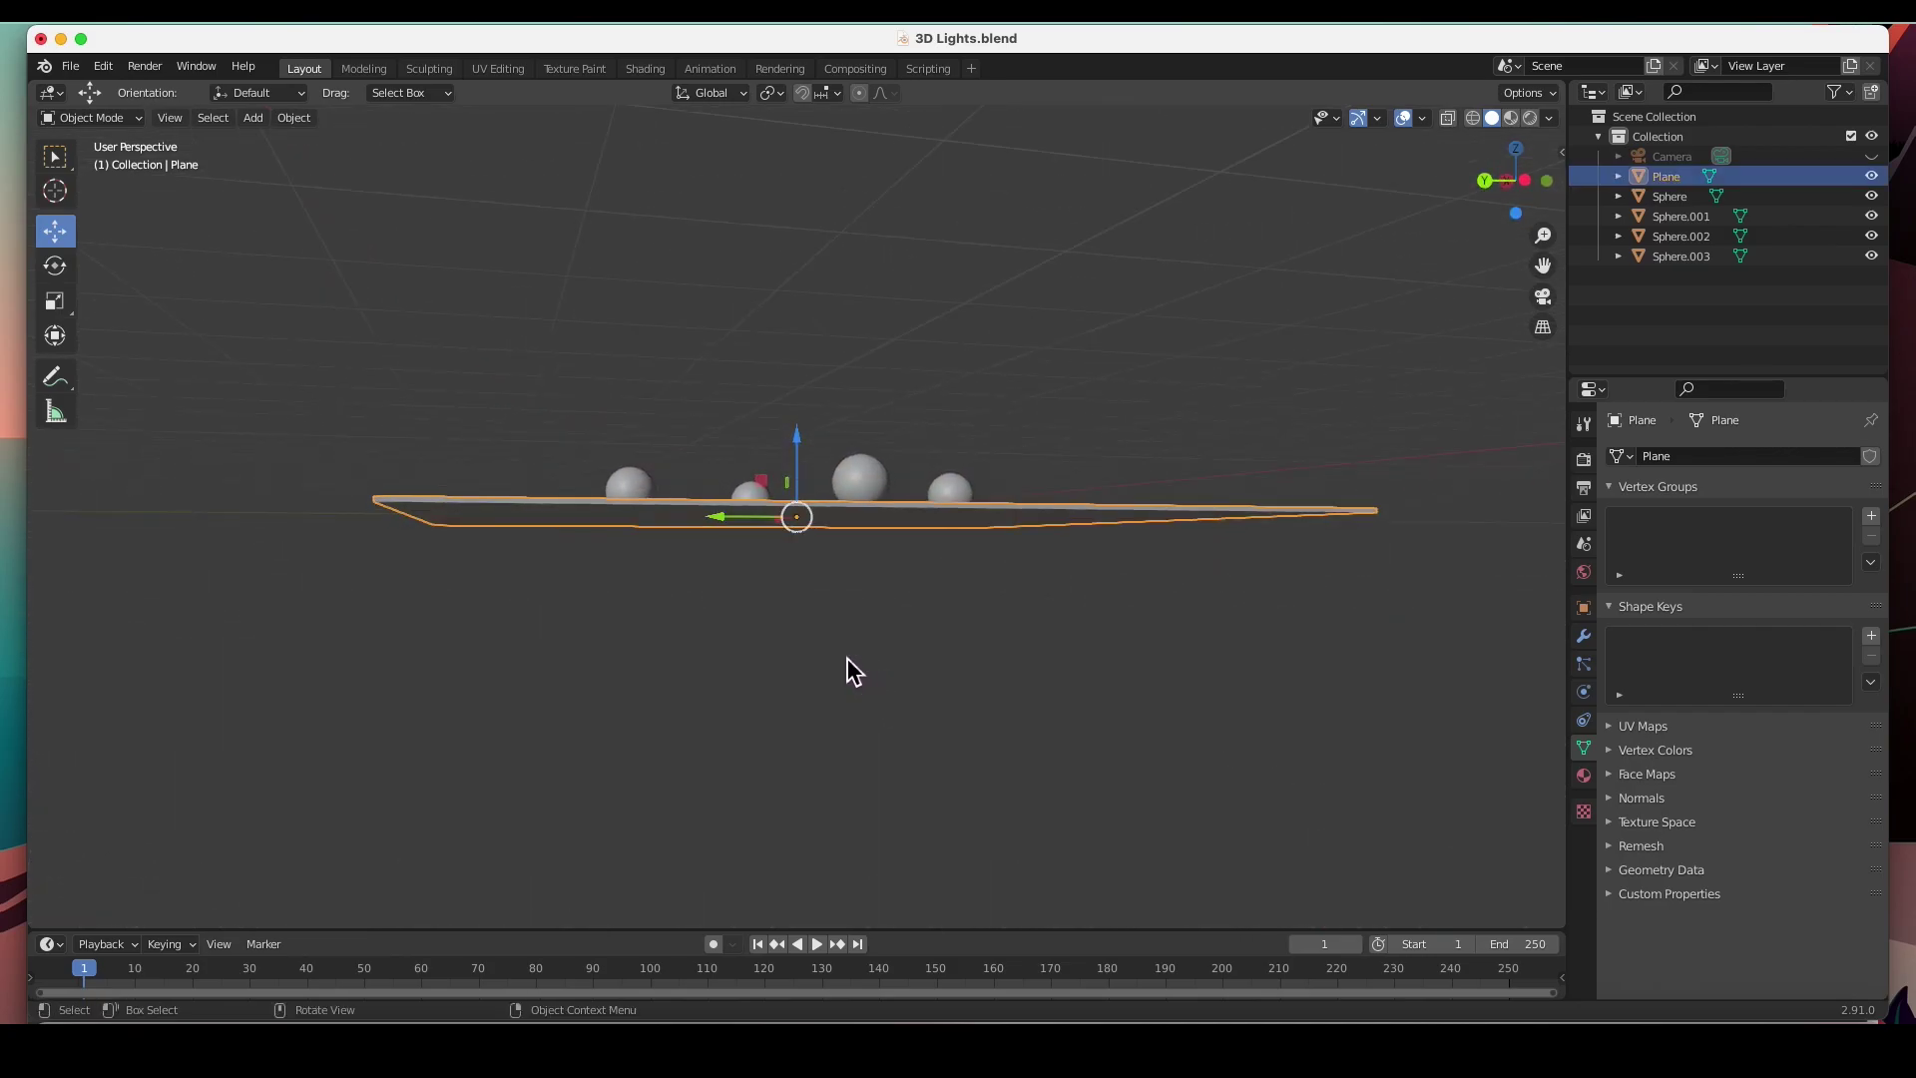
{"action": "left_click", "coordinate": [661, 564]}
{"action": "middle_click_drag", "start_coordinate": [660, 563], "coordinate": [754, 599]}
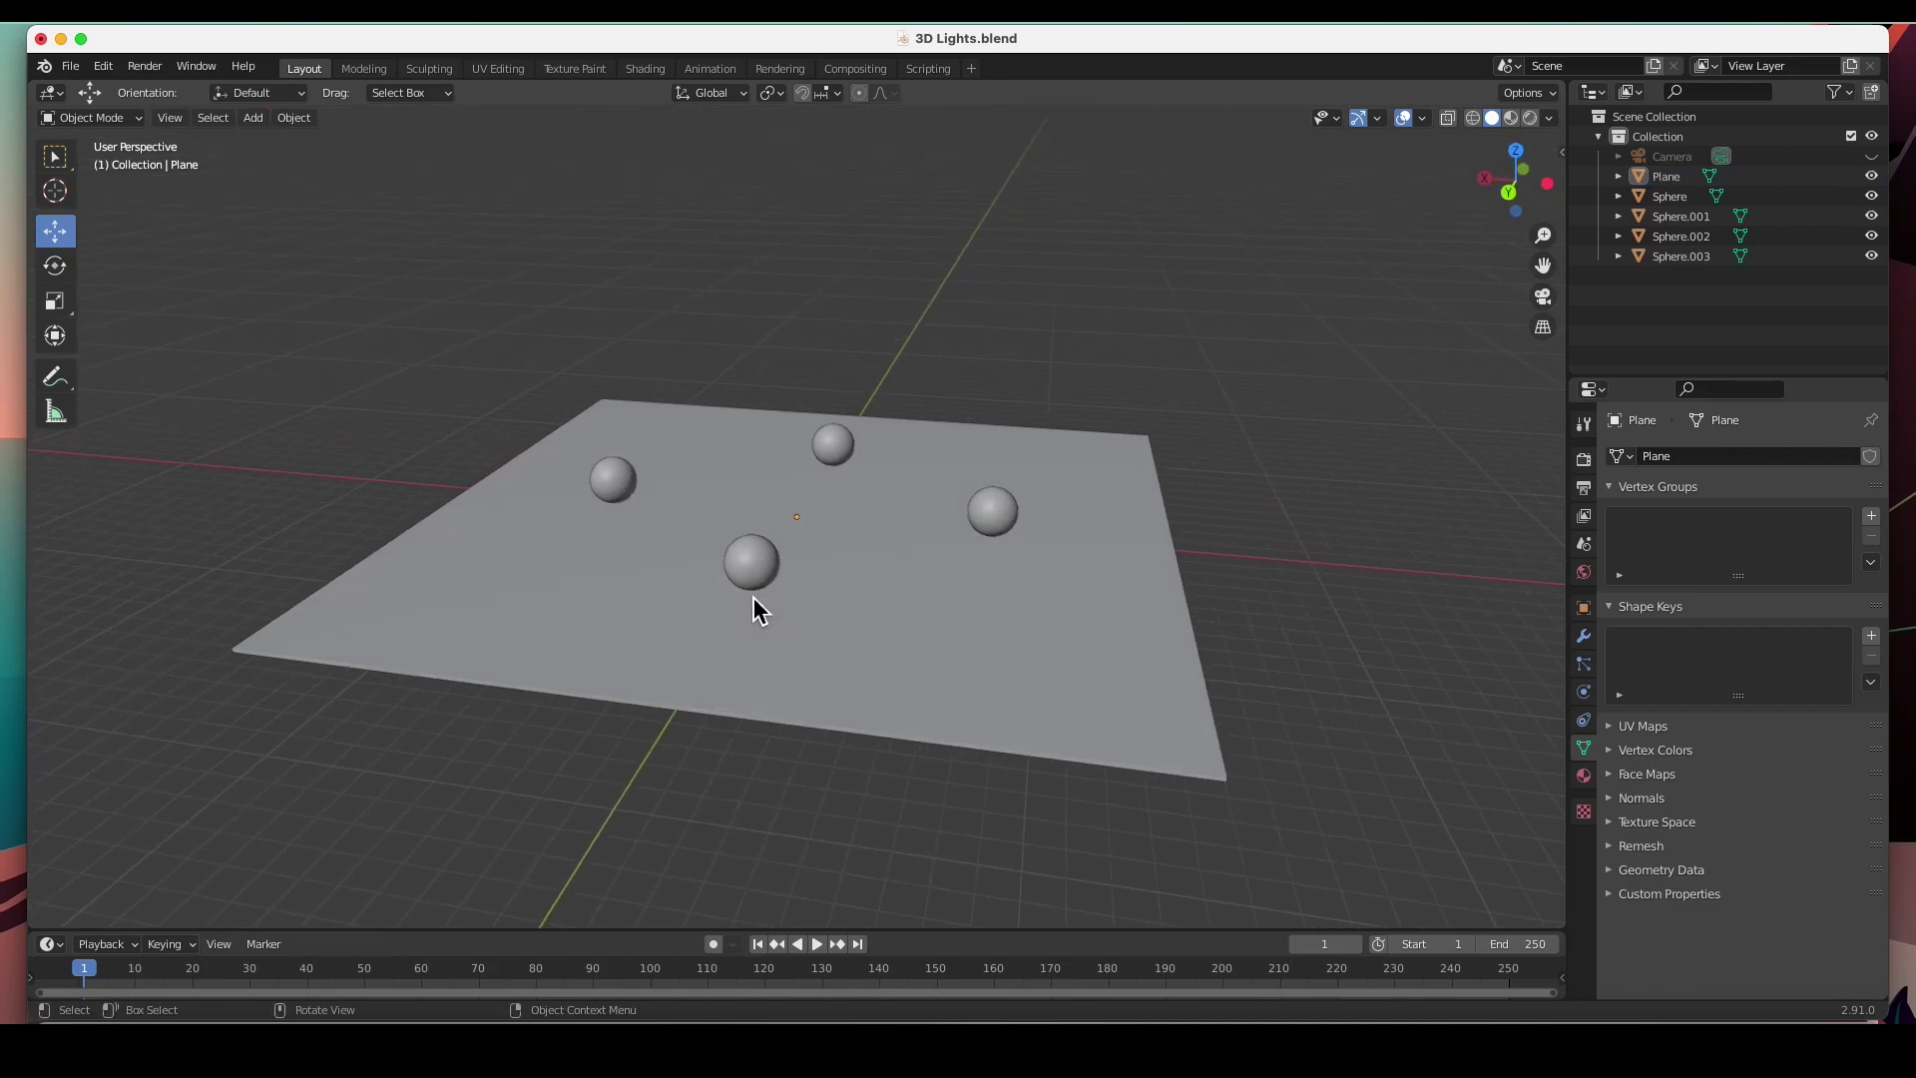
{"action": "left_click", "coordinate": [755, 574]}
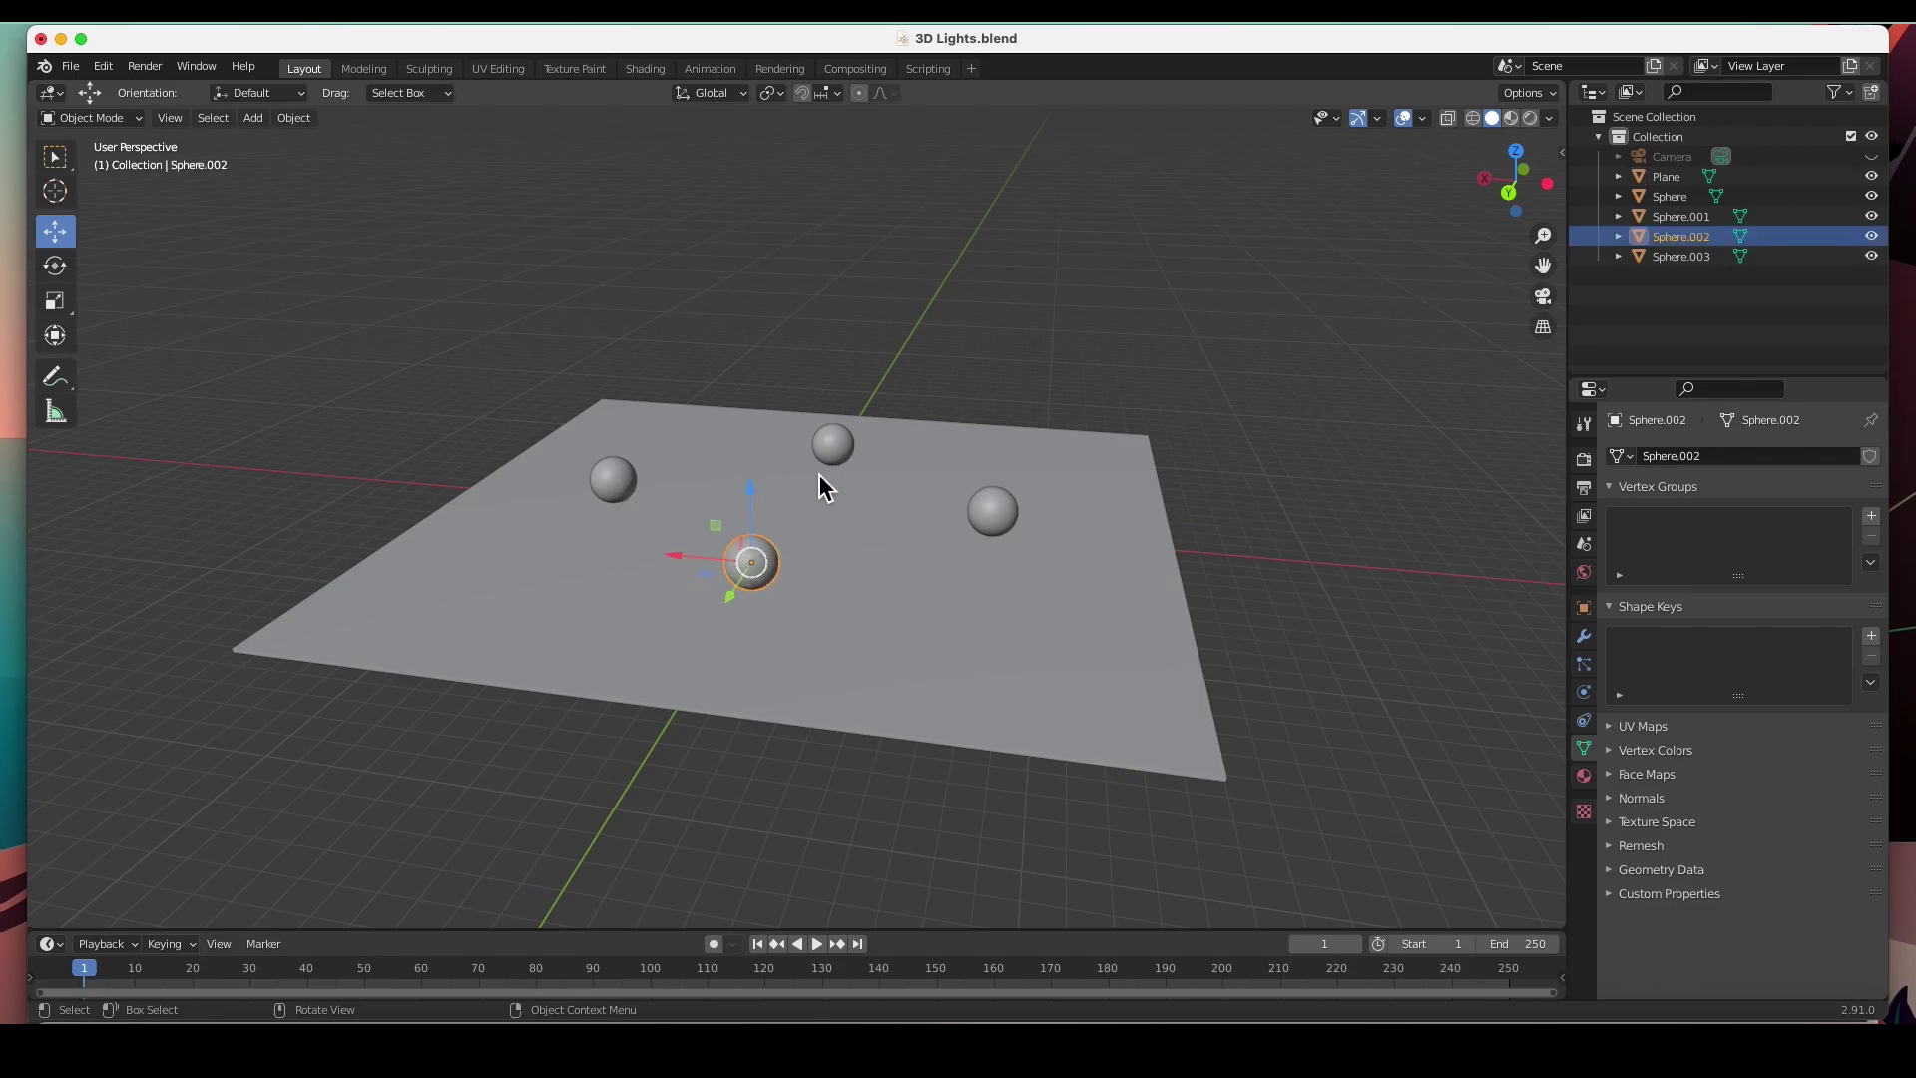
{"action": "scroll", "coordinate": [818, 479], "scroll_direction": "up", "scroll_amount": 3}
{"action": "middle_click_drag", "start_coordinate": [898, 543], "coordinate": [802, 539]}
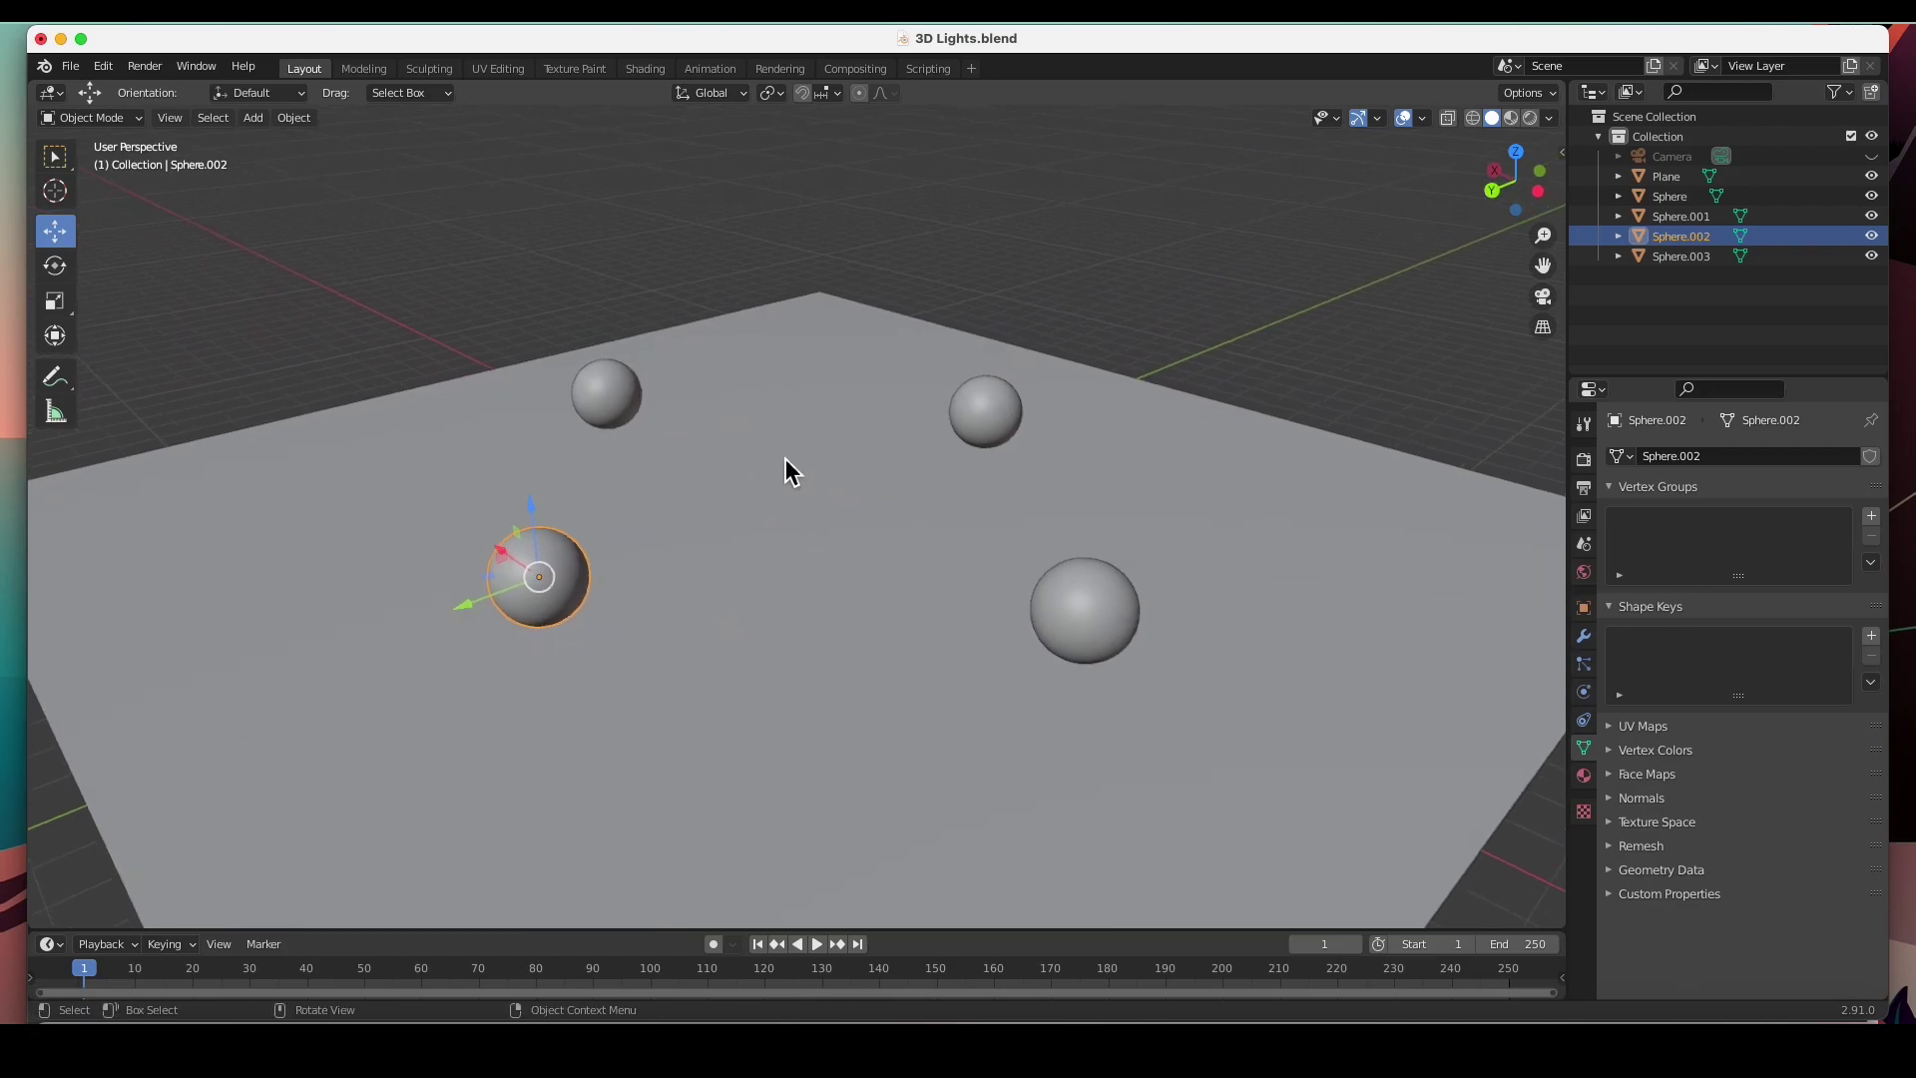
{"action": "left_click", "coordinate": [1303, 557]}
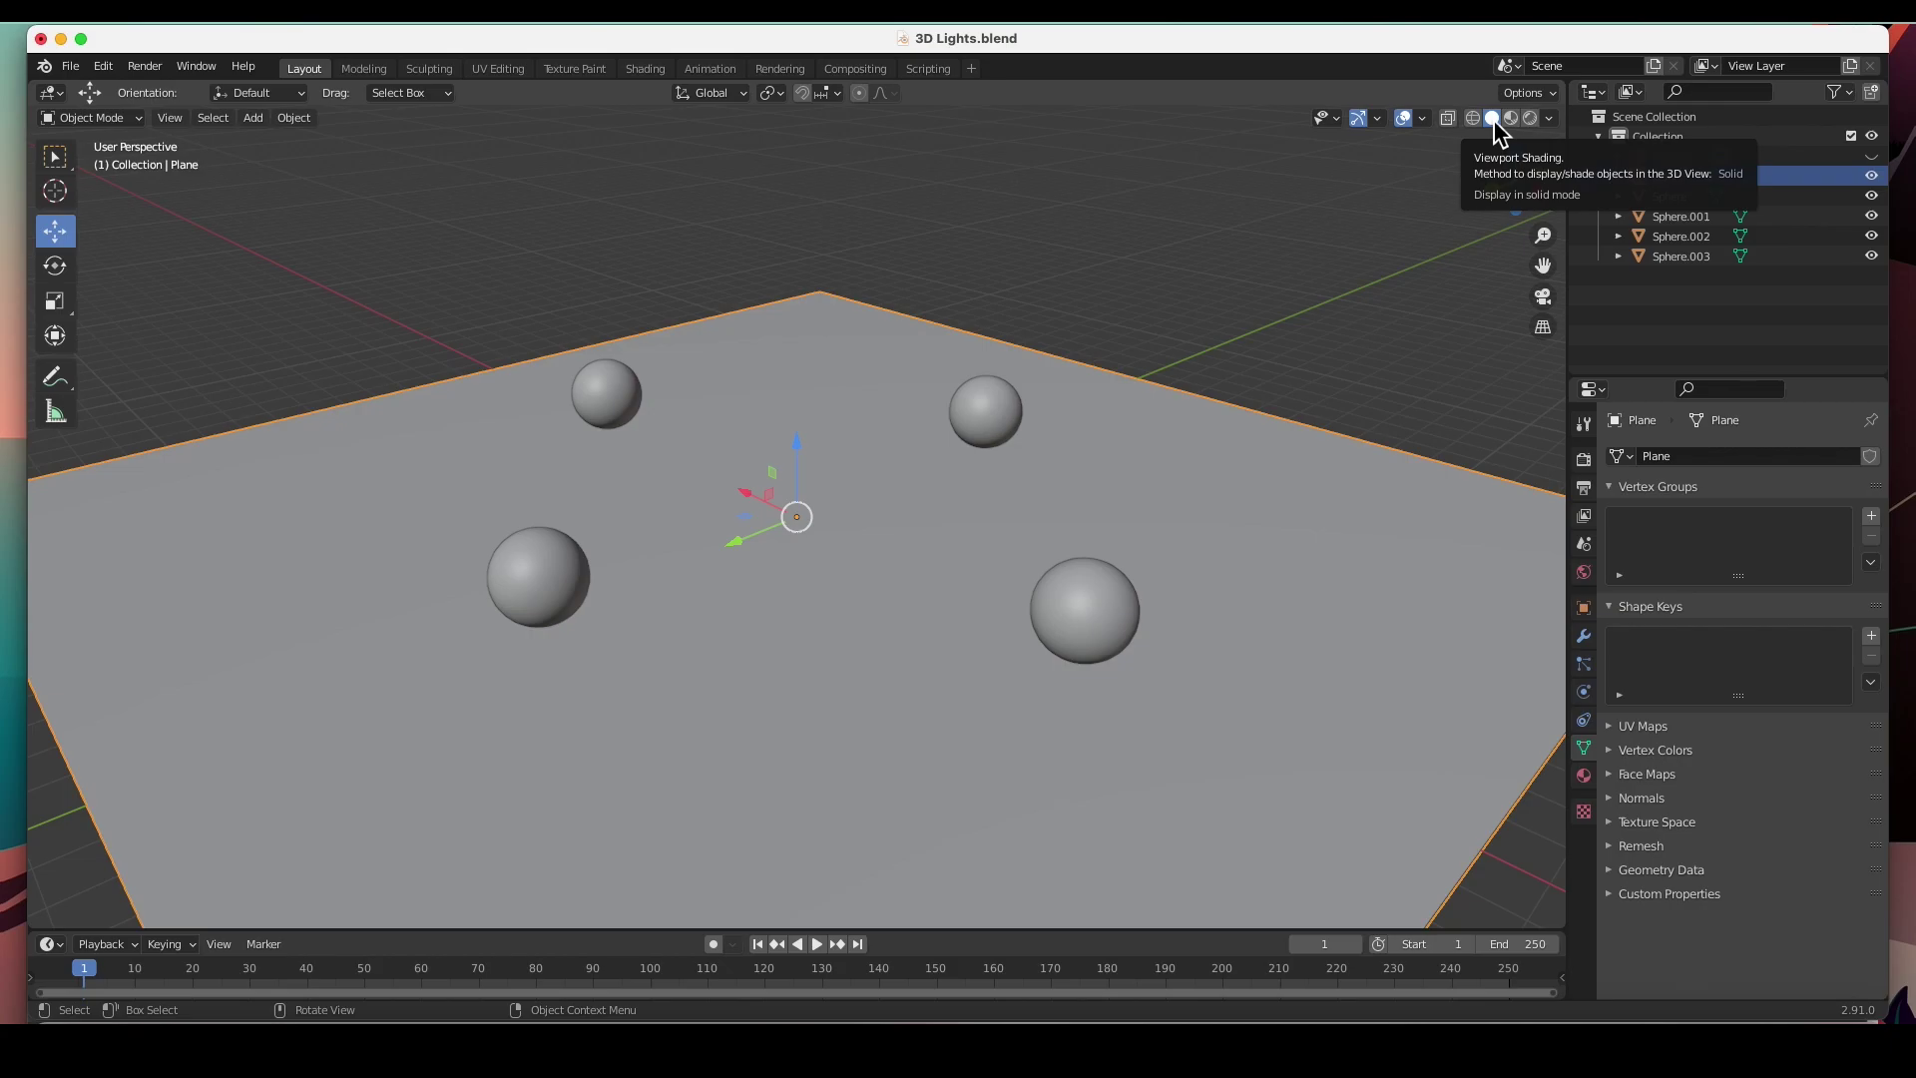
{"action": "mouse_move", "coordinate": [771, 459]}
{"action": "middle_mouse_down"}
{"action": "mouse_move", "coordinate": [705, 402]}
{"action": "mouse_move", "coordinate": [774, 462]}
{"action": "middle_mouse_up"}
{"action": "left_click", "coordinate": [626, 304]}
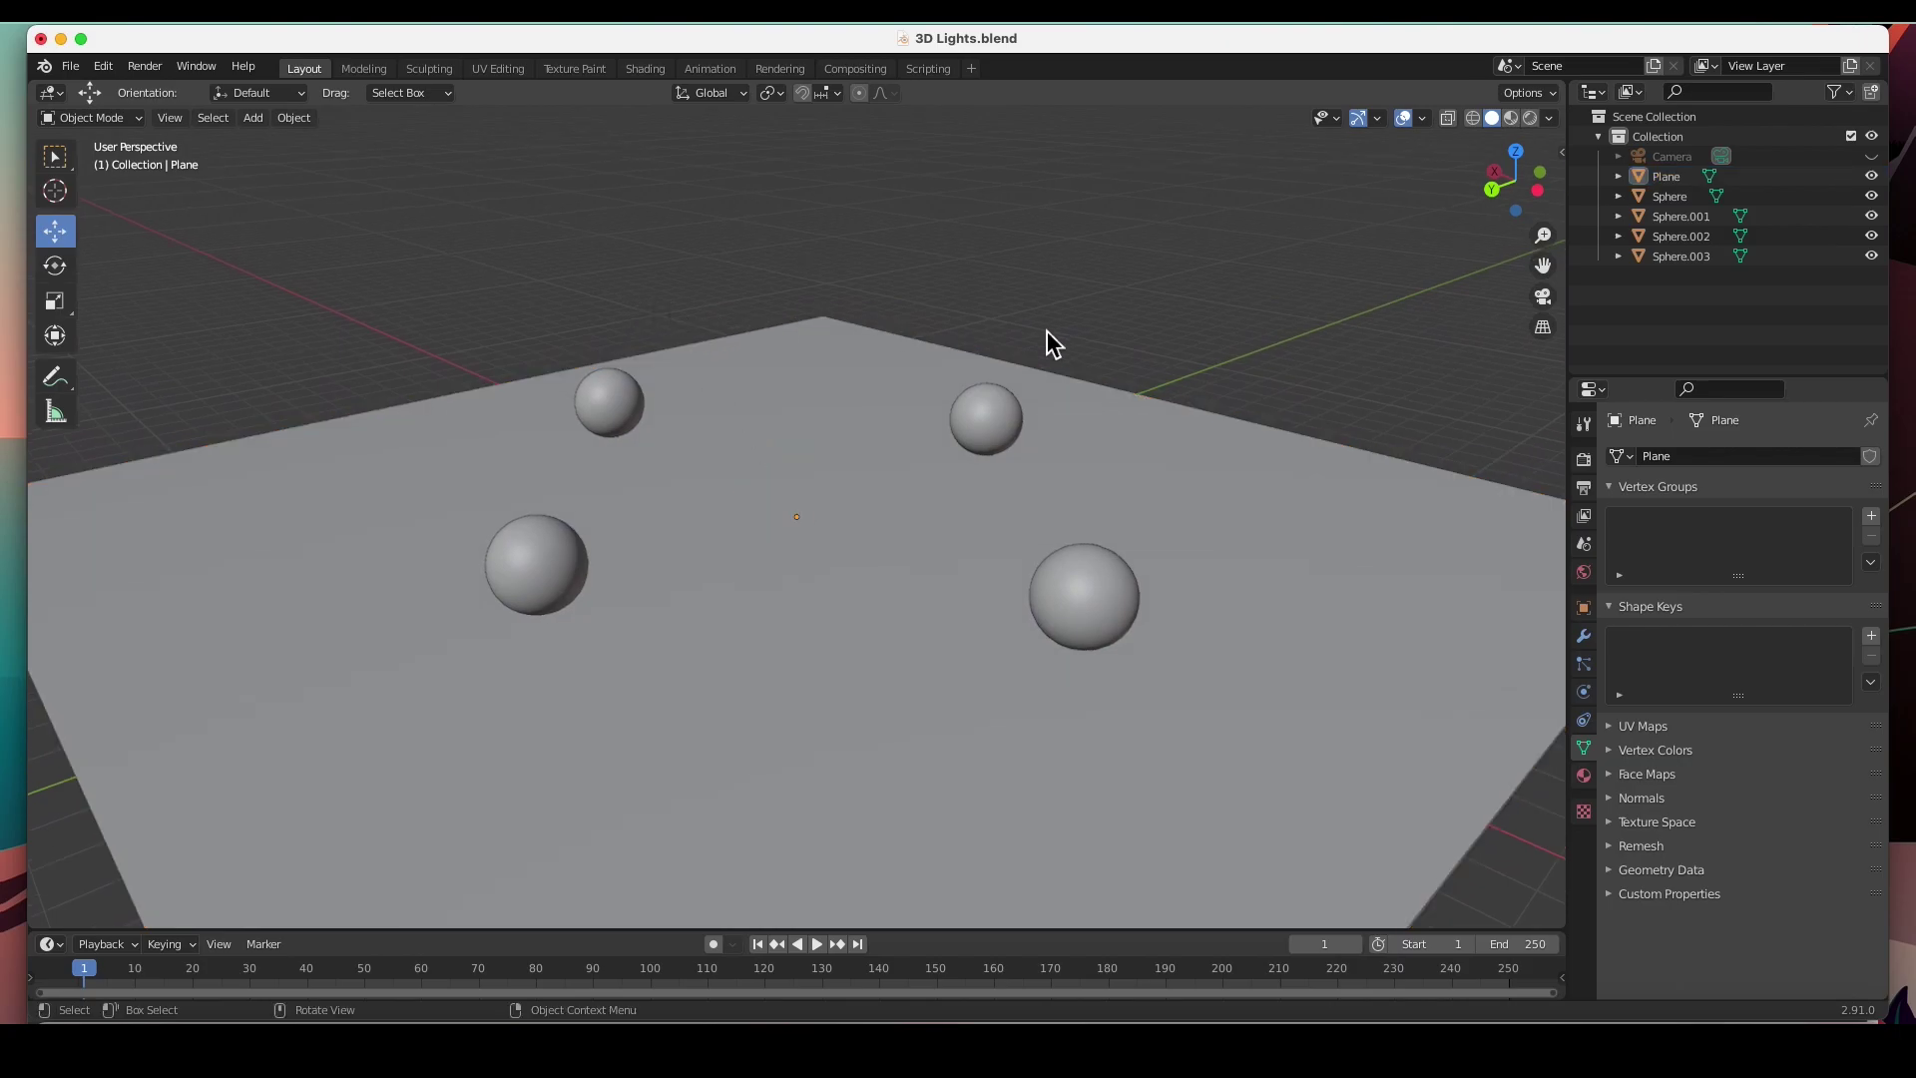
Preview the scene in material preview shading, switch the viewport to rendered shading, and inspect the spheres' lighting.
{"action": "left_click", "coordinate": [1511, 119]}
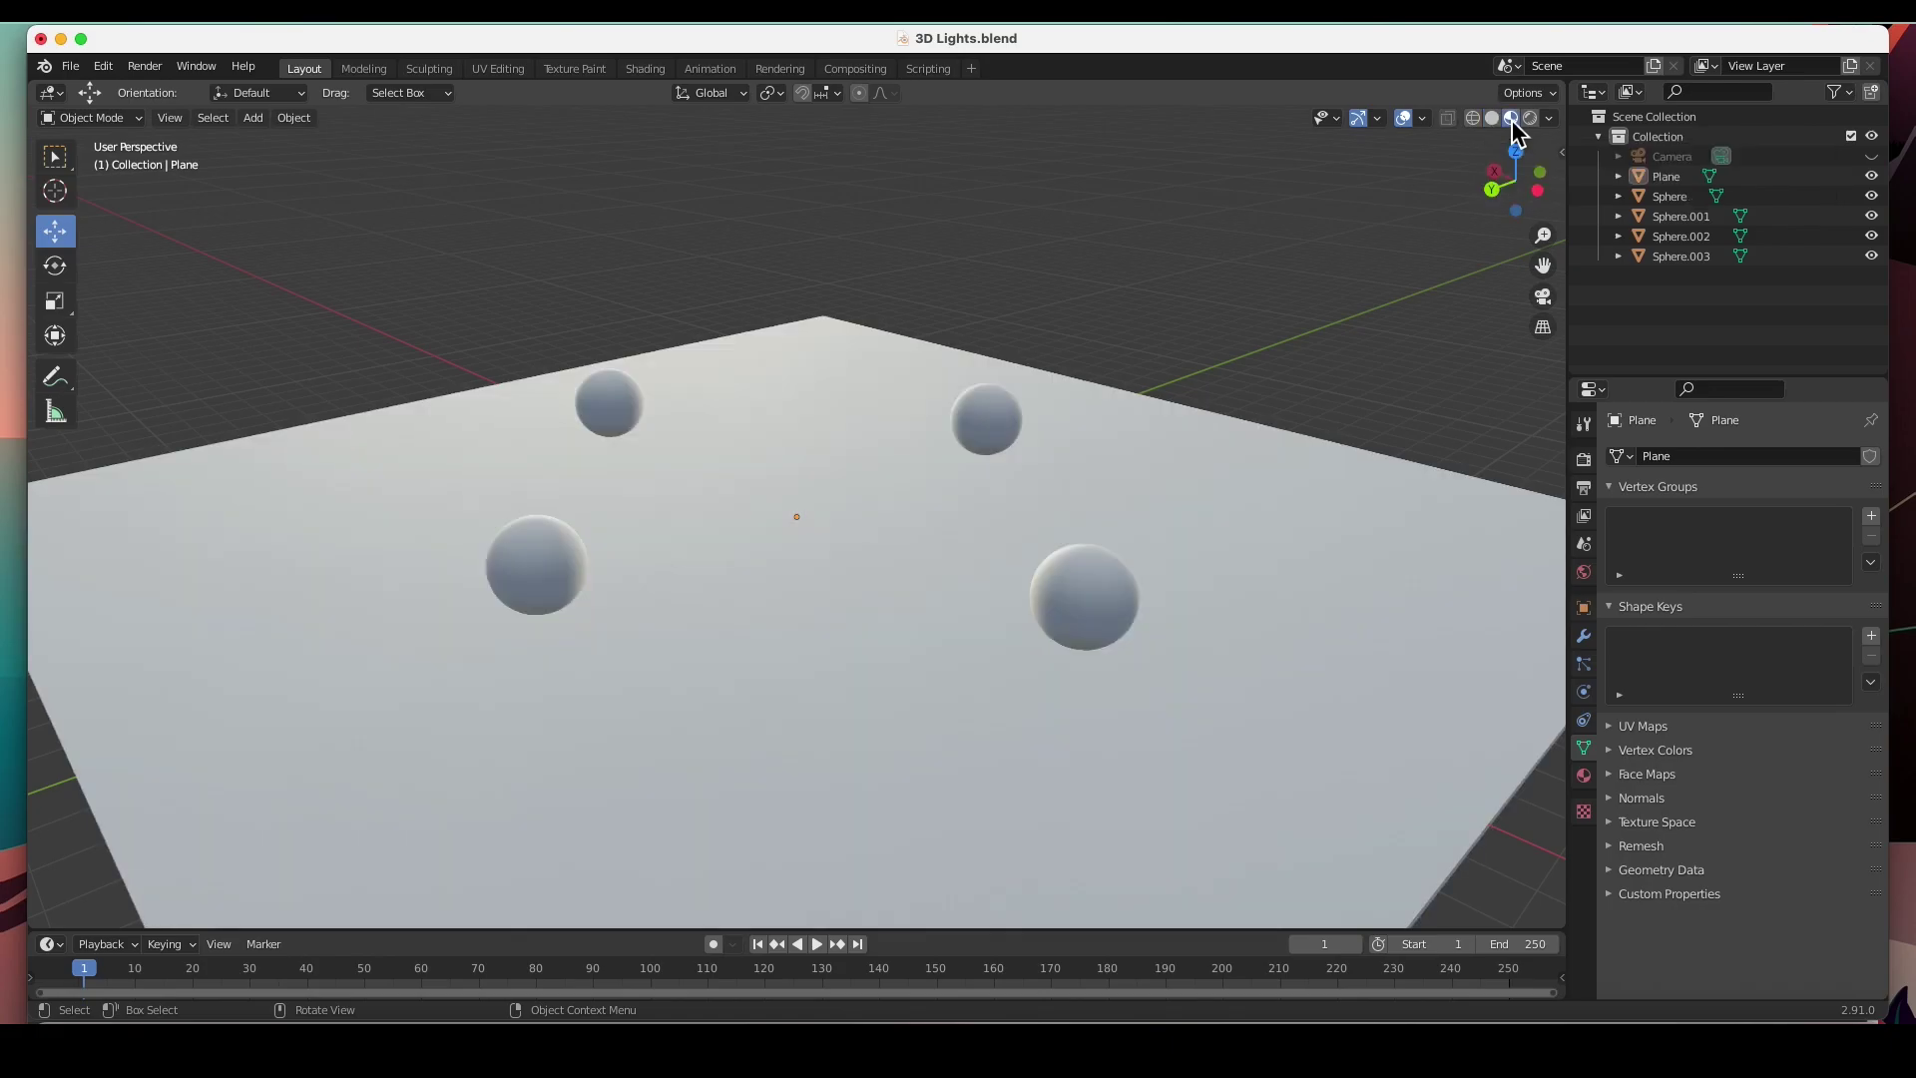
{"action": "mouse_move", "coordinate": [1134, 436]}
{"action": "middle_mouse_down"}
{"action": "mouse_move", "coordinate": [1062, 459]}
{"action": "mouse_move", "coordinate": [942, 421]}
{"action": "mouse_move", "coordinate": [847, 423]}
{"action": "mouse_move", "coordinate": [1033, 459]}
{"action": "mouse_move", "coordinate": [1329, 461]}
{"action": "mouse_move", "coordinate": [1159, 458]}
{"action": "middle_mouse_up"}
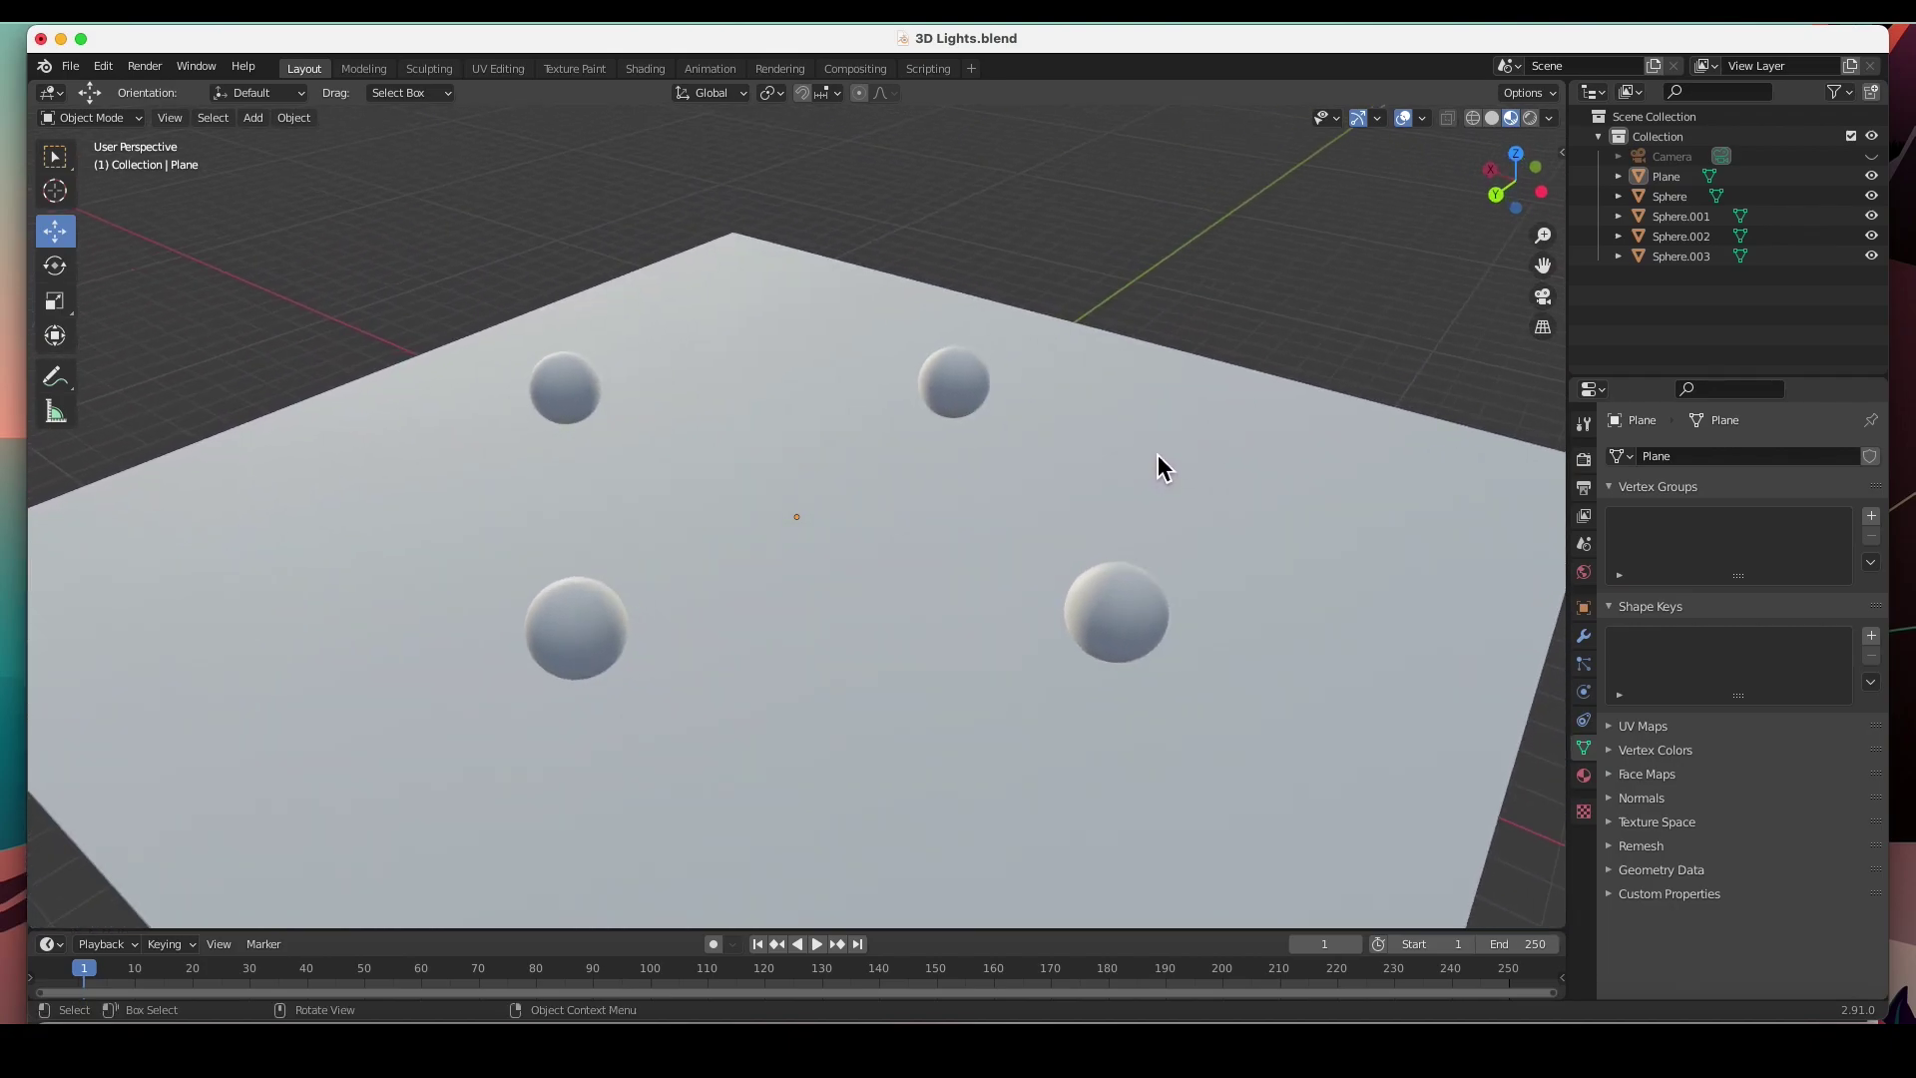
{"action": "left_click", "coordinate": [1531, 120]}
{"action": "middle_click_drag", "start_coordinate": [1122, 458], "coordinate": [946, 417]}
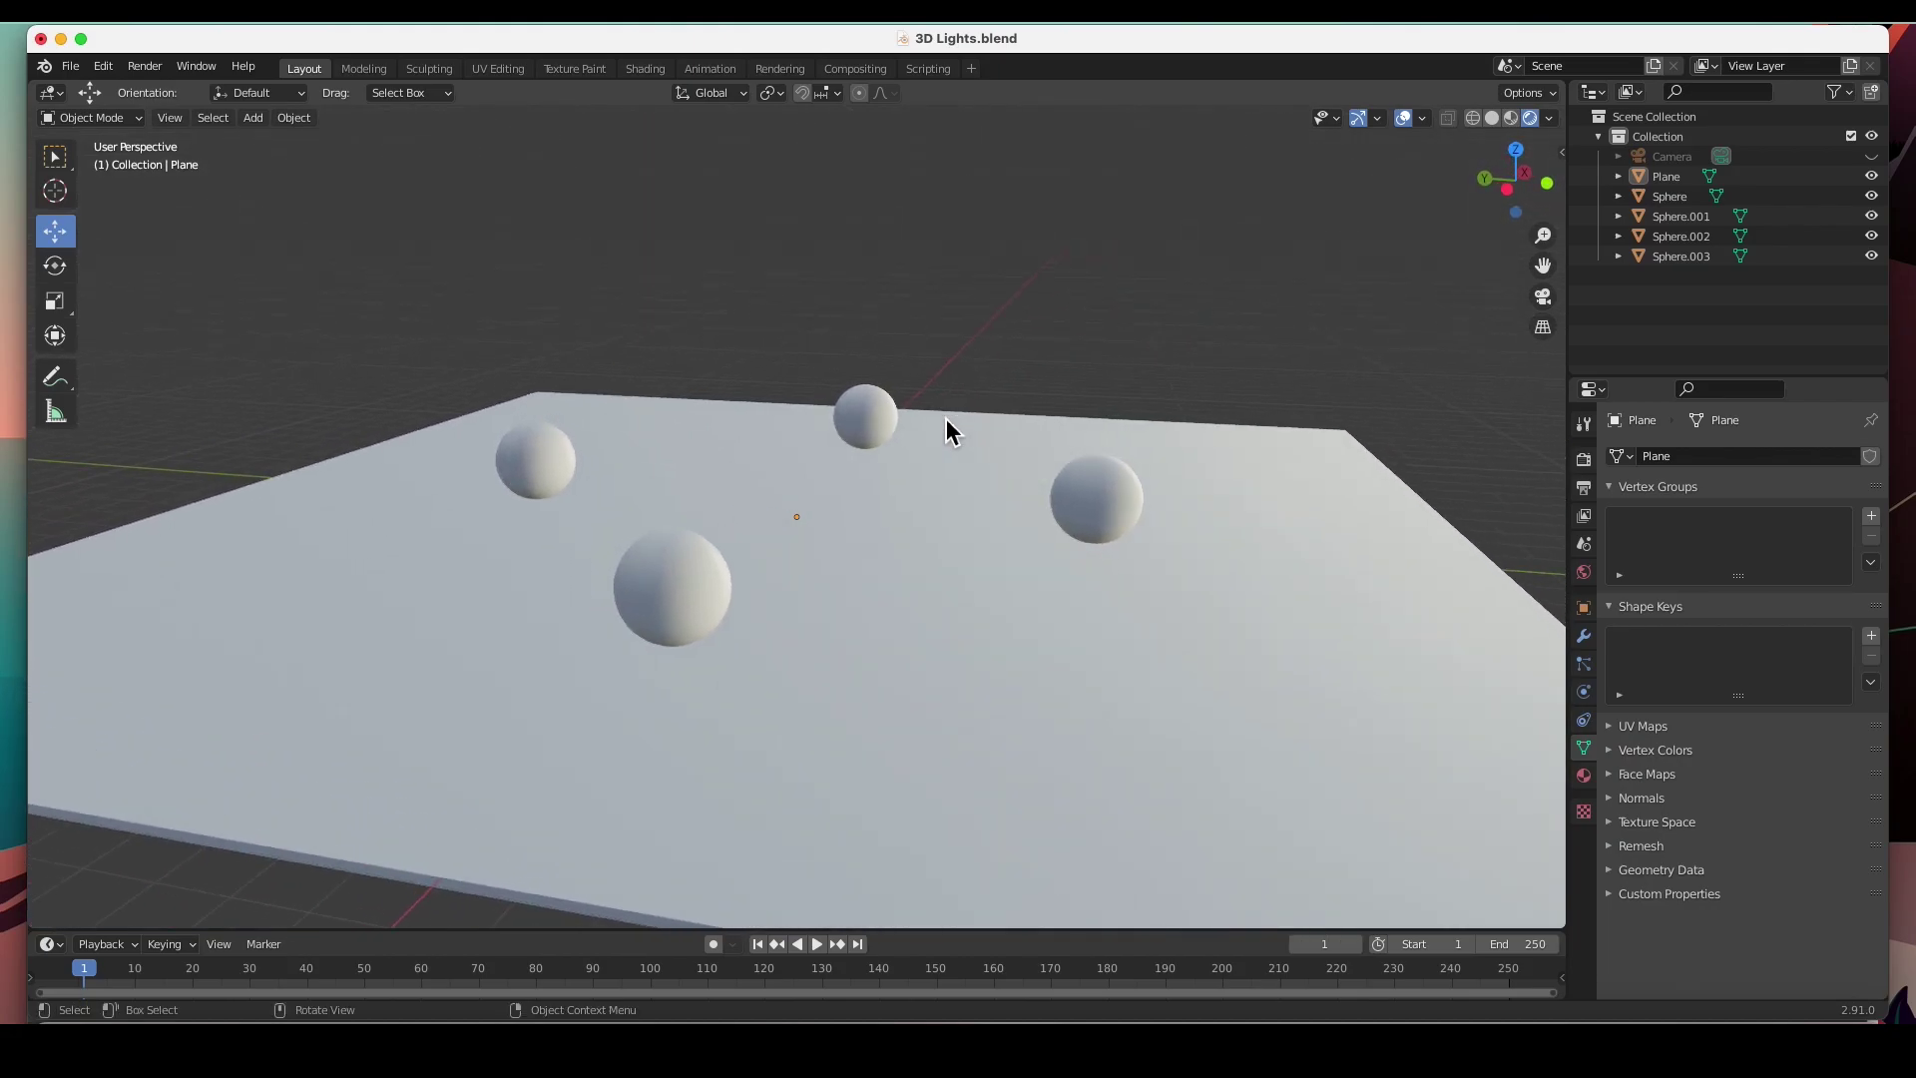
{"action": "scroll", "coordinate": [943, 417], "scroll_direction": "down", "scroll_amount": 4}
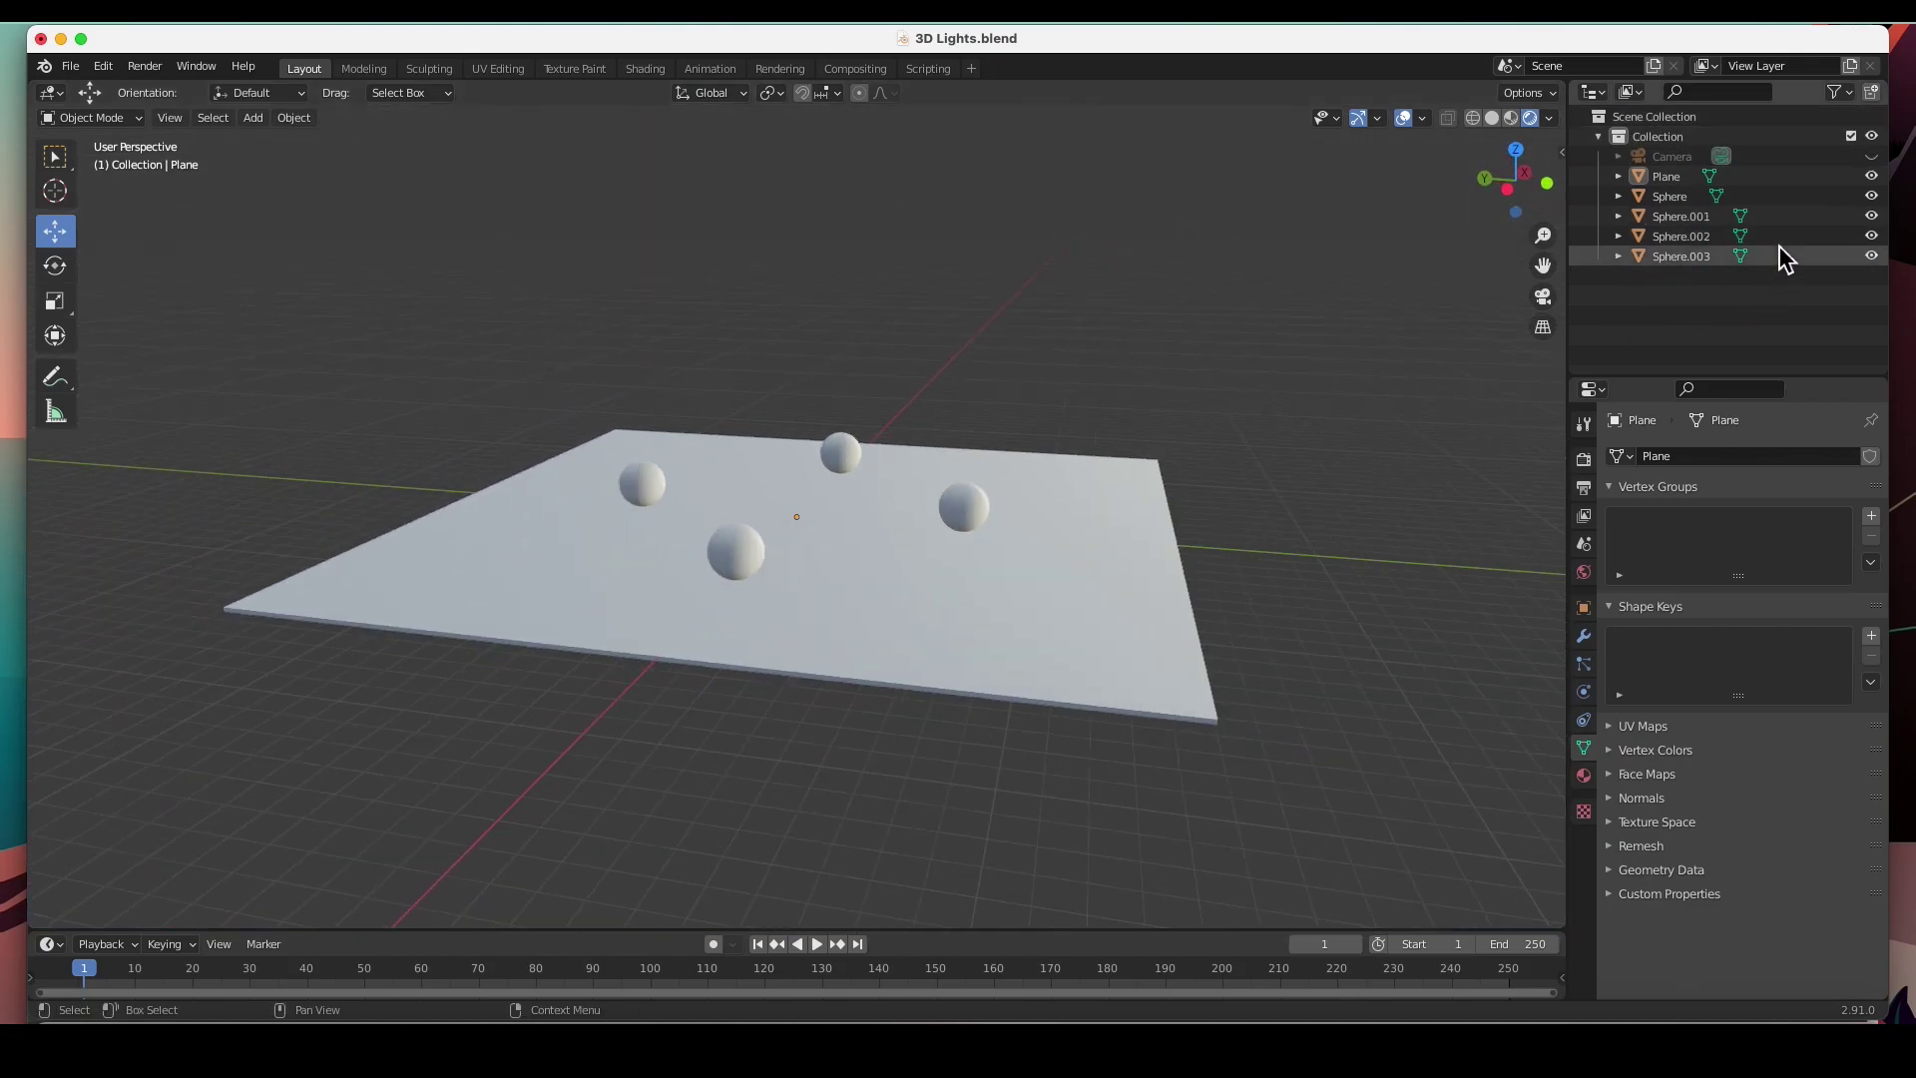
{"action": "middle_click_drag", "start_coordinate": [940, 530], "coordinate": [1045, 581]}
{"action": "scroll", "coordinate": [1000, 560], "scroll_direction": "up", "scroll_amount": 5}
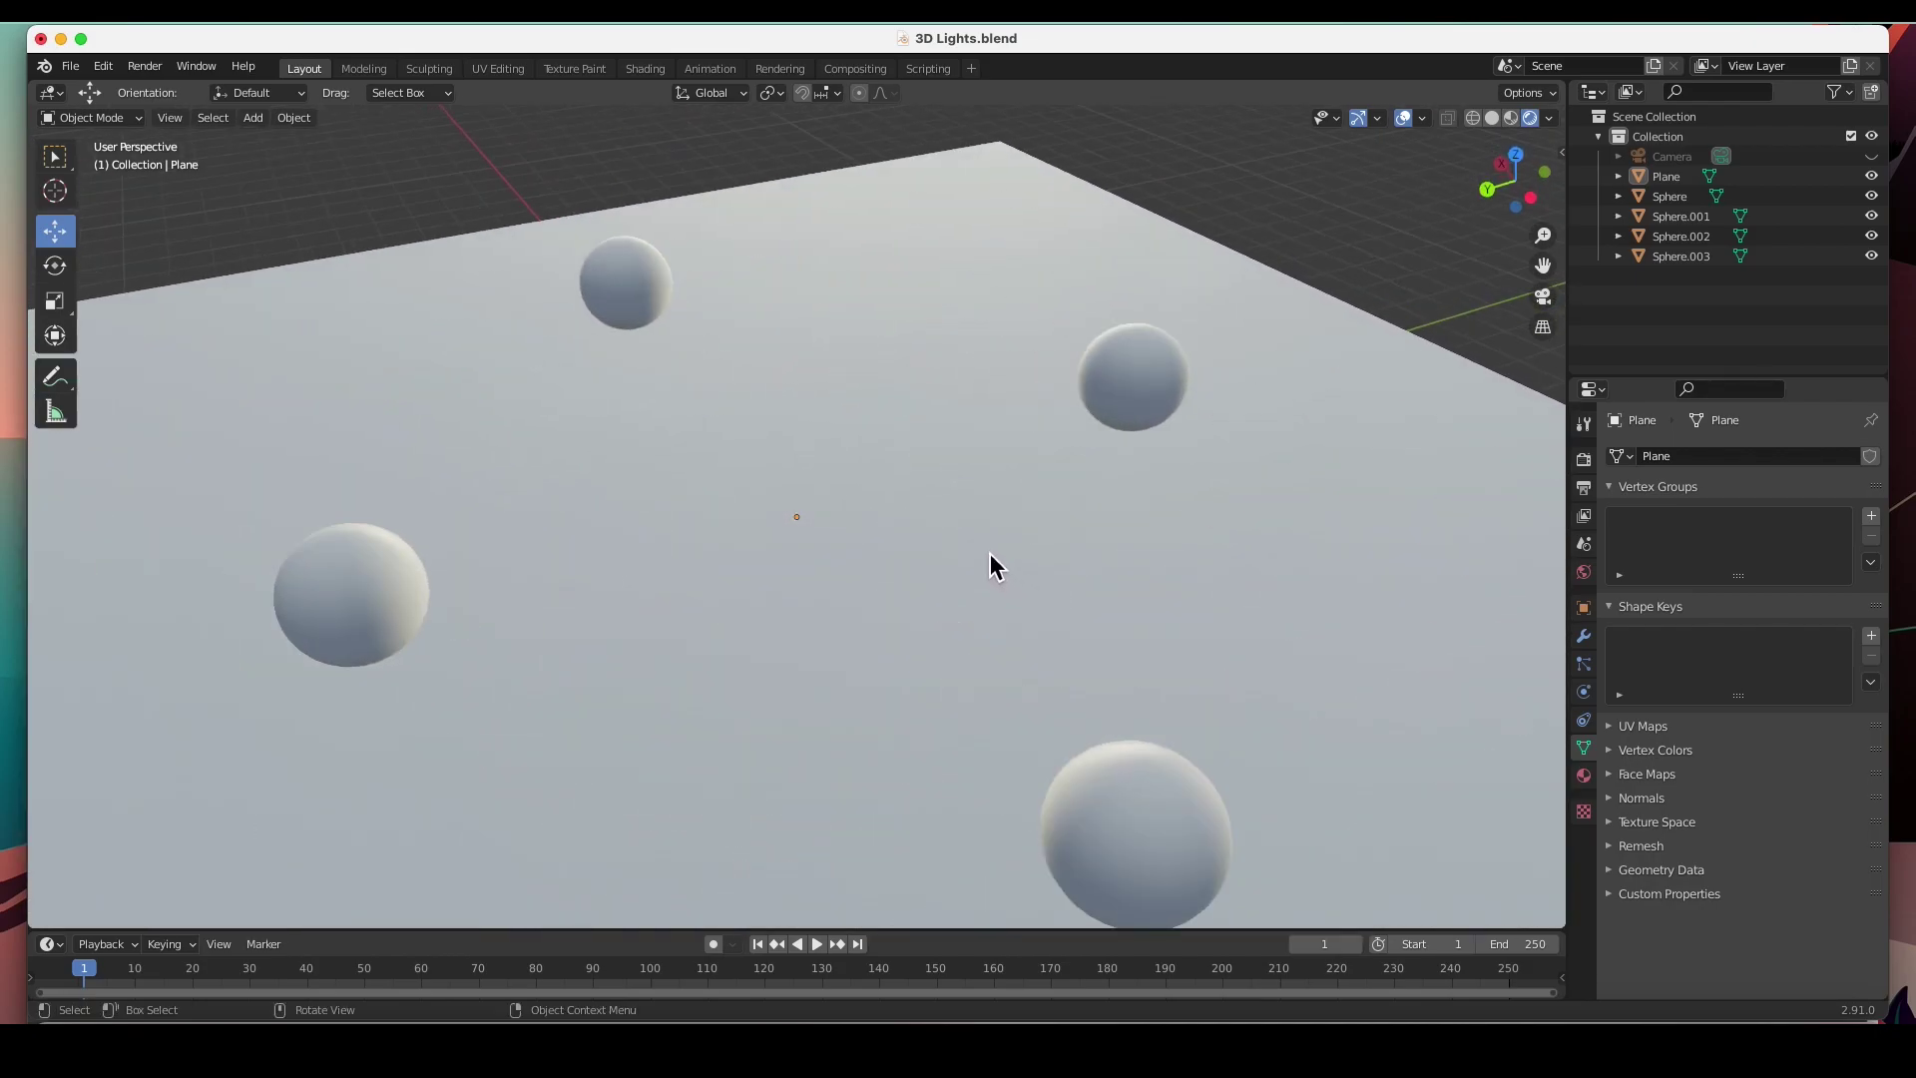
{"action": "middle_click_drag", "start_coordinate": [990, 530], "coordinate": [925, 505]}
{"action": "scroll", "coordinate": [860, 494], "scroll_direction": "down", "scroll_amount": 3}
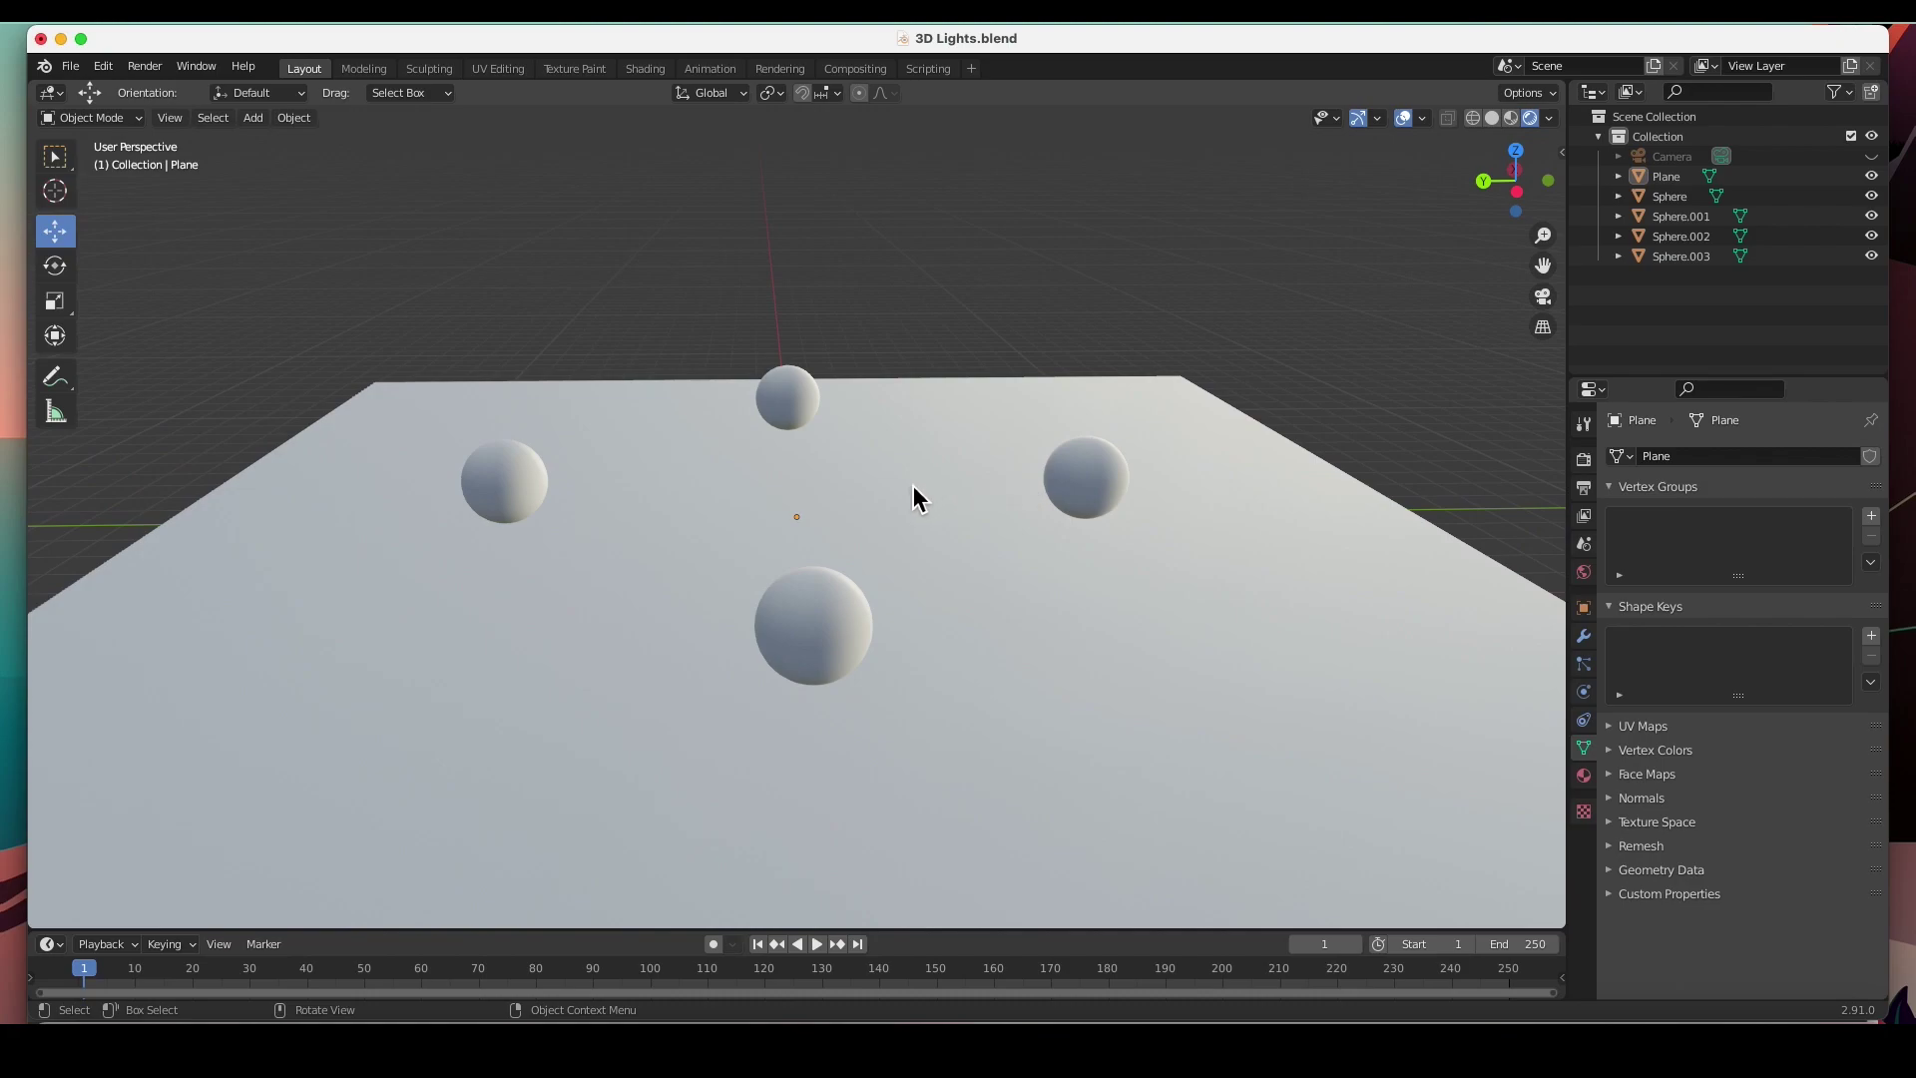
Try lighting the rendered viewport with the scene world, and return to the environment image lighting.
{"action": "left_click", "coordinate": [1551, 119]}
{"action": "left_click", "coordinate": [1550, 118]}
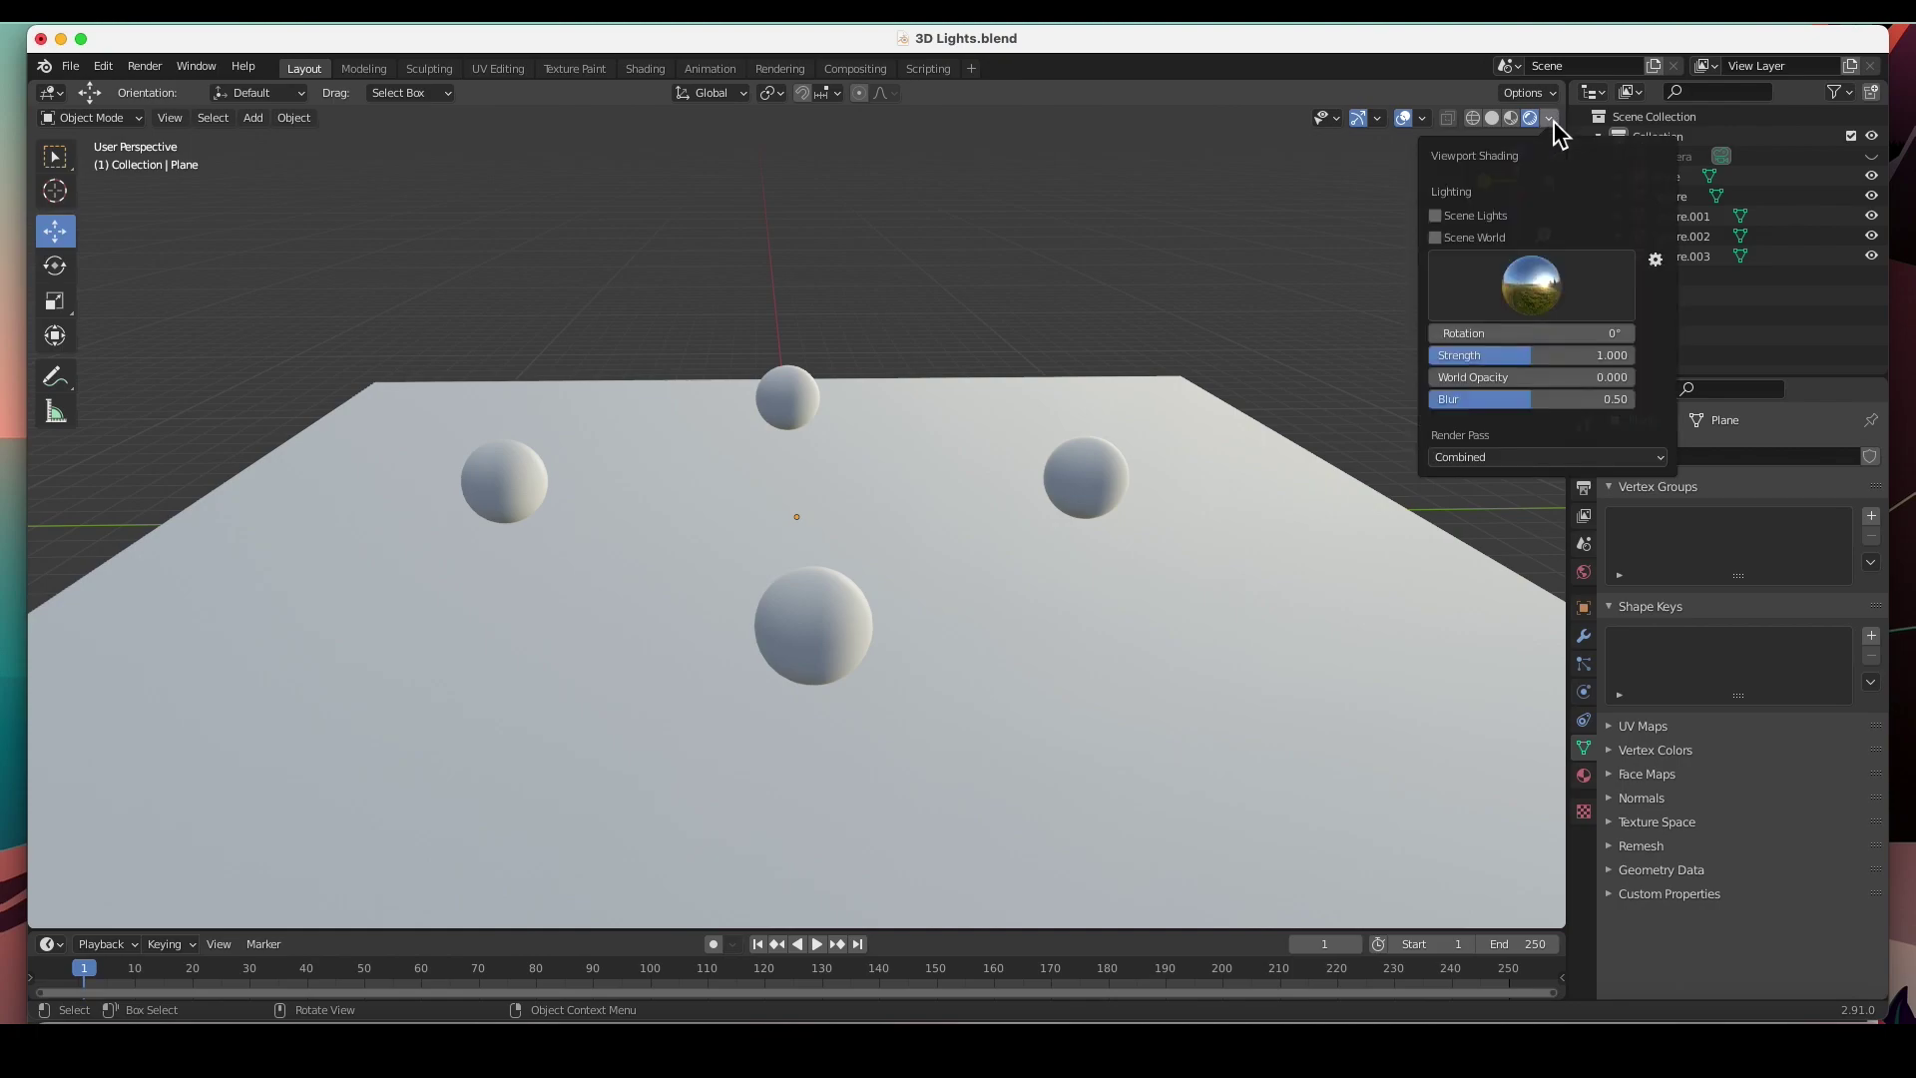
{"action": "left_click", "coordinate": [1435, 237]}
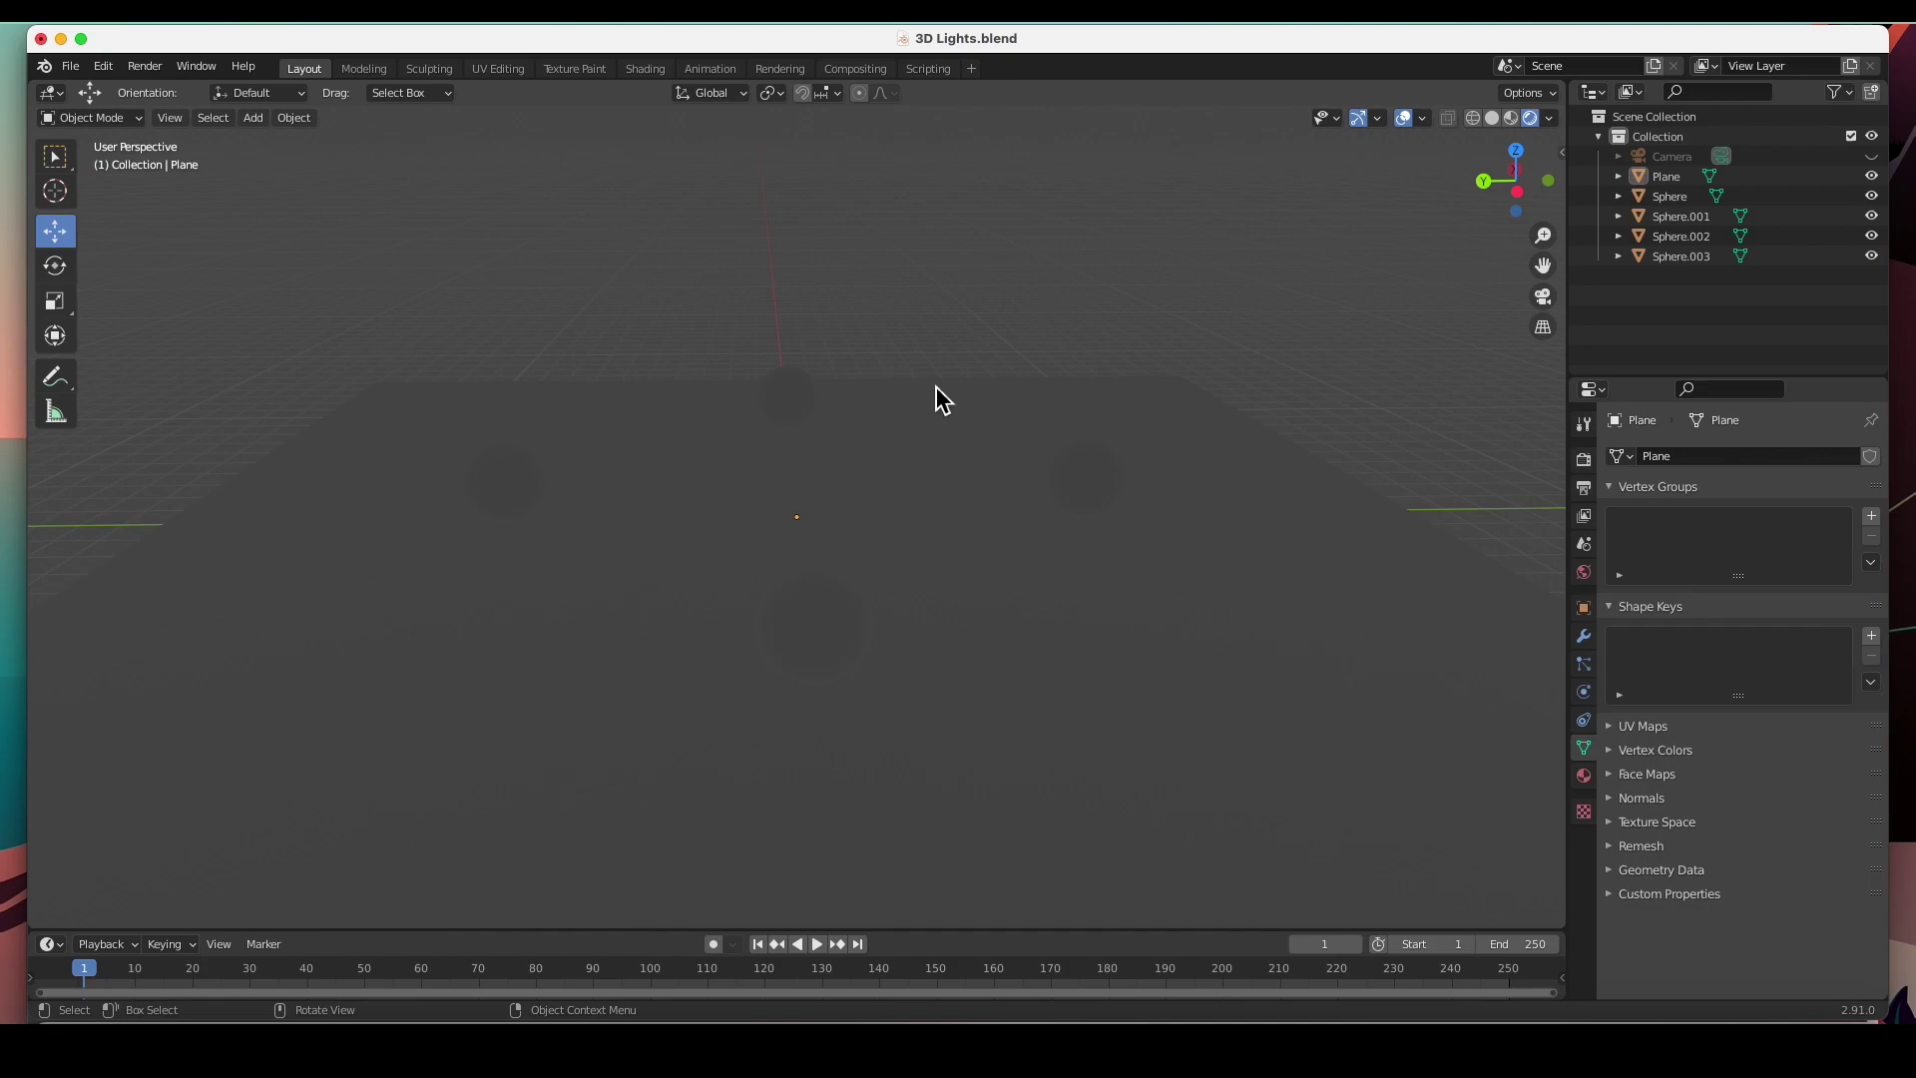
{"action": "left_click", "coordinate": [1549, 119]}
{"action": "left_click", "coordinate": [1435, 237]}
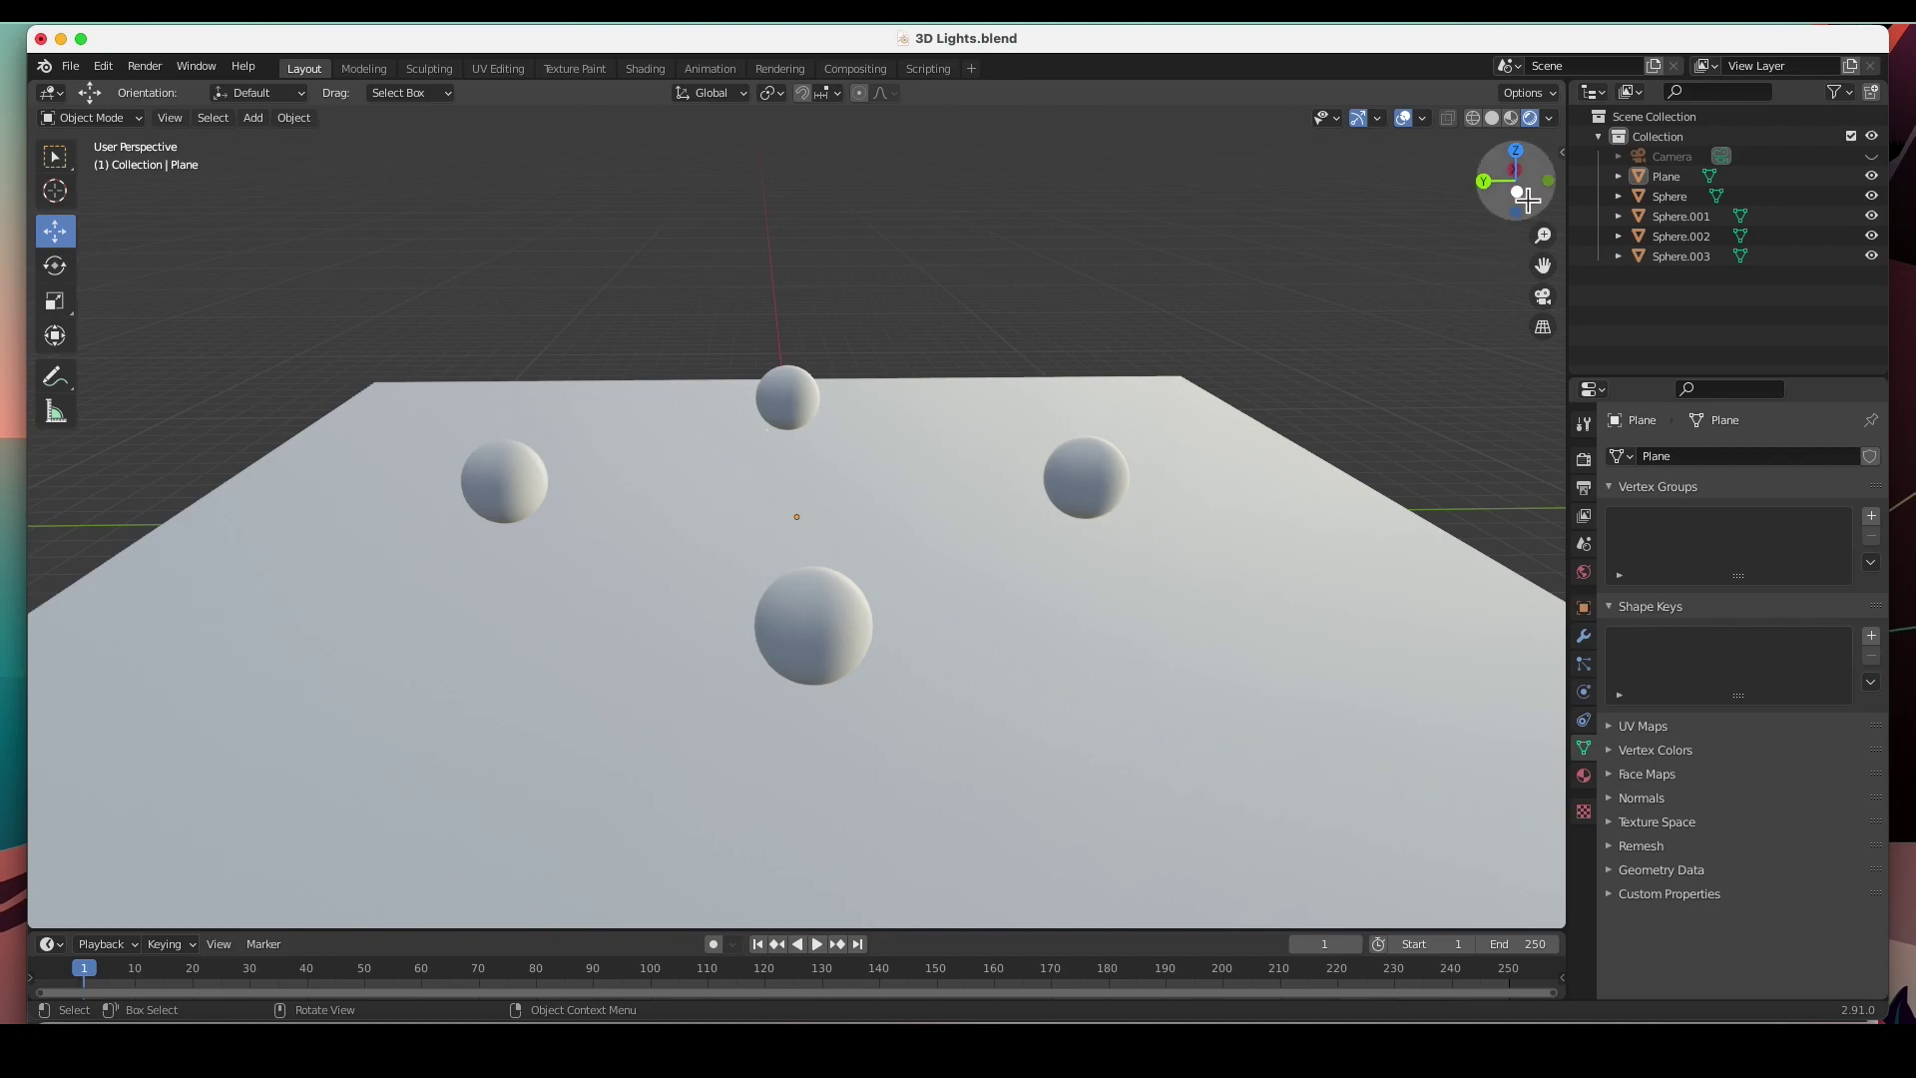
Try the near-black and the warm brown environment images as viewport lighting, and restore the blue-sky field image.
{"action": "left_click", "coordinate": [1548, 118]}
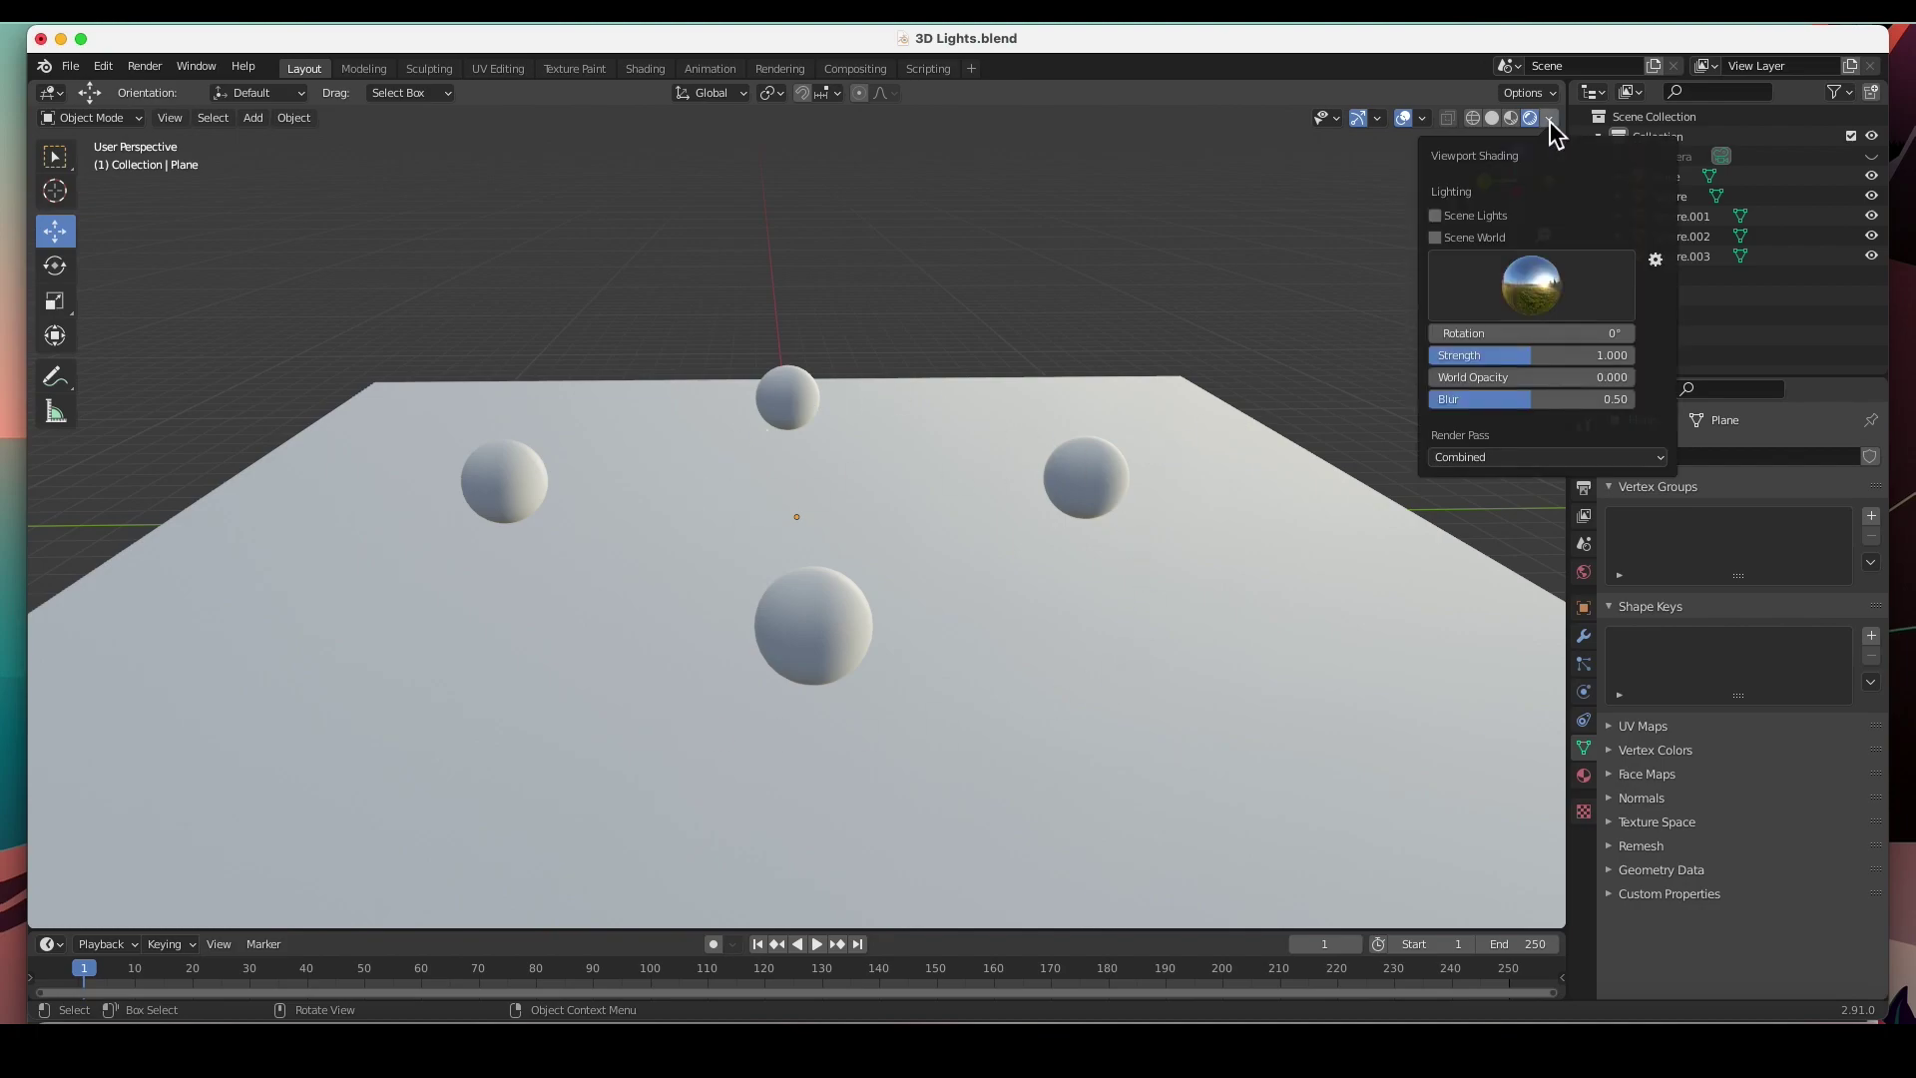
{"action": "left_click", "coordinate": [1533, 289]}
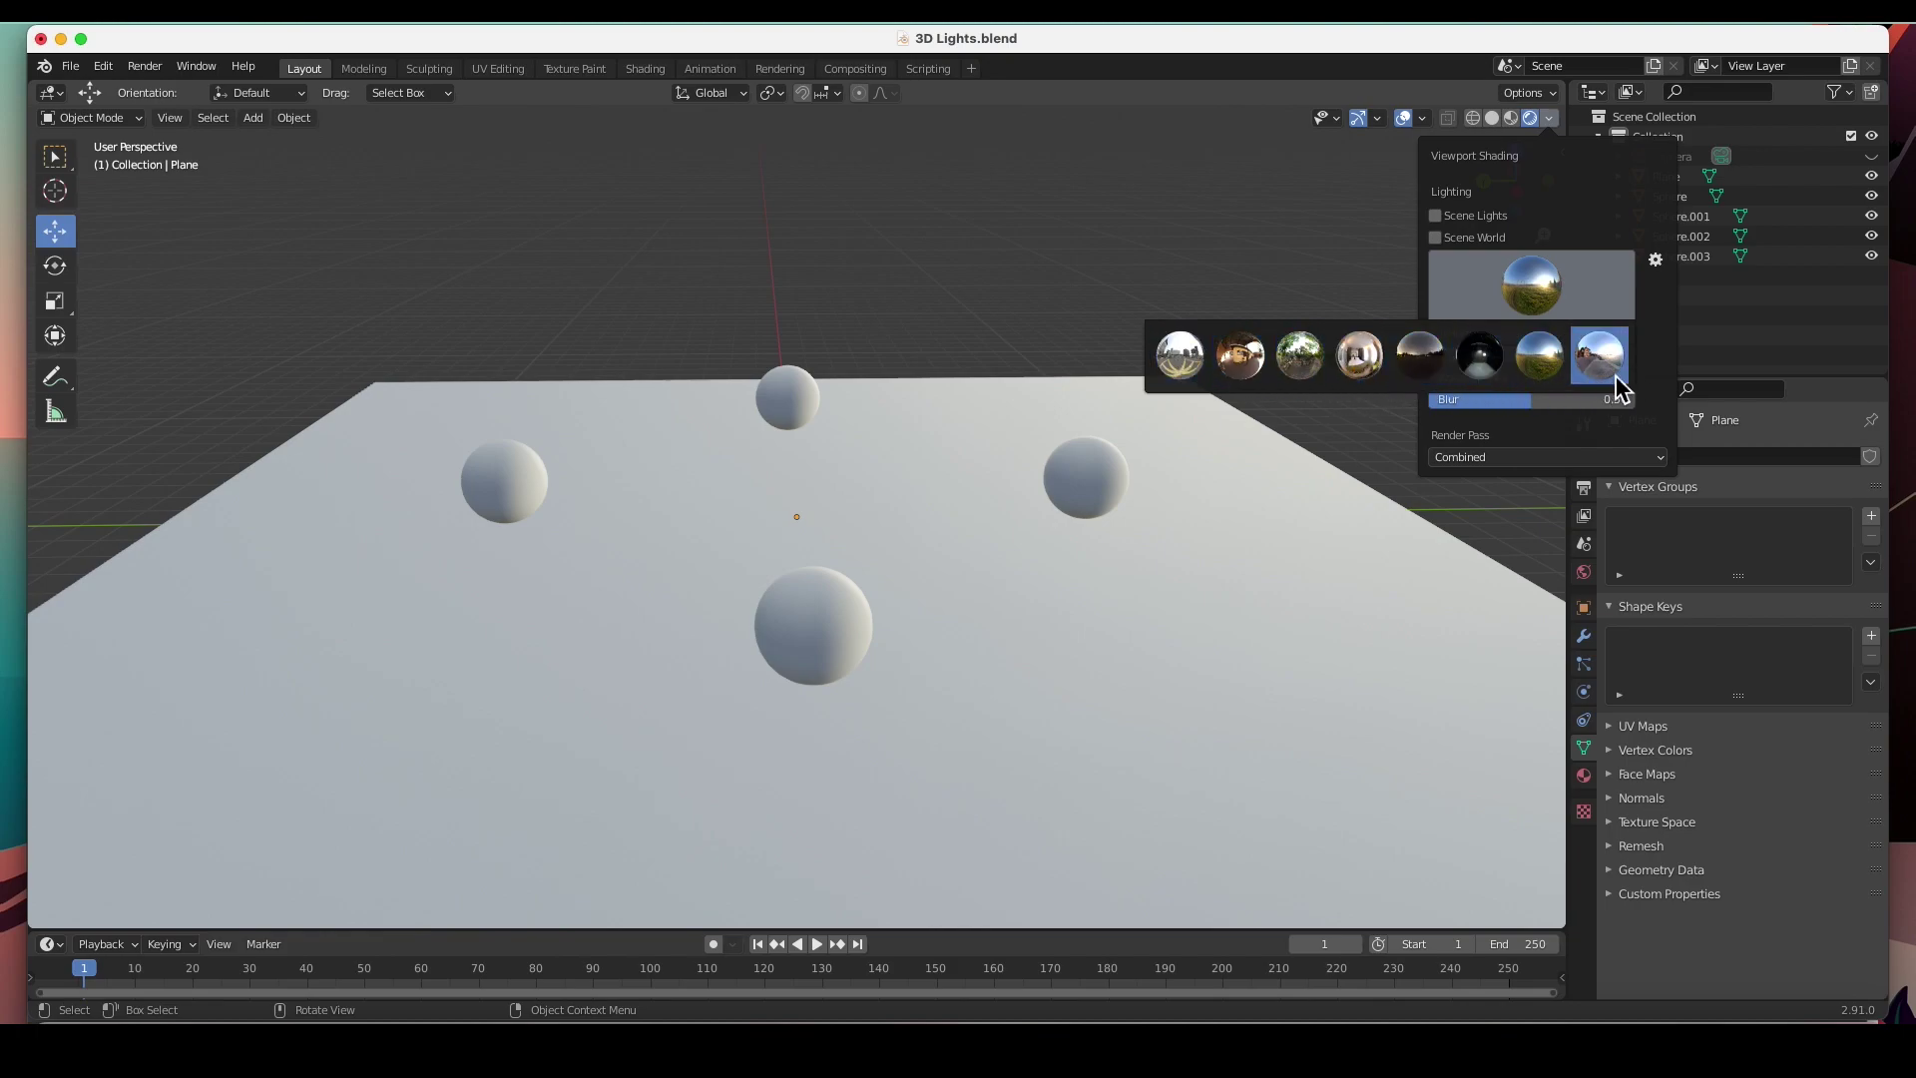
{"action": "left_click", "coordinate": [1497, 361]}
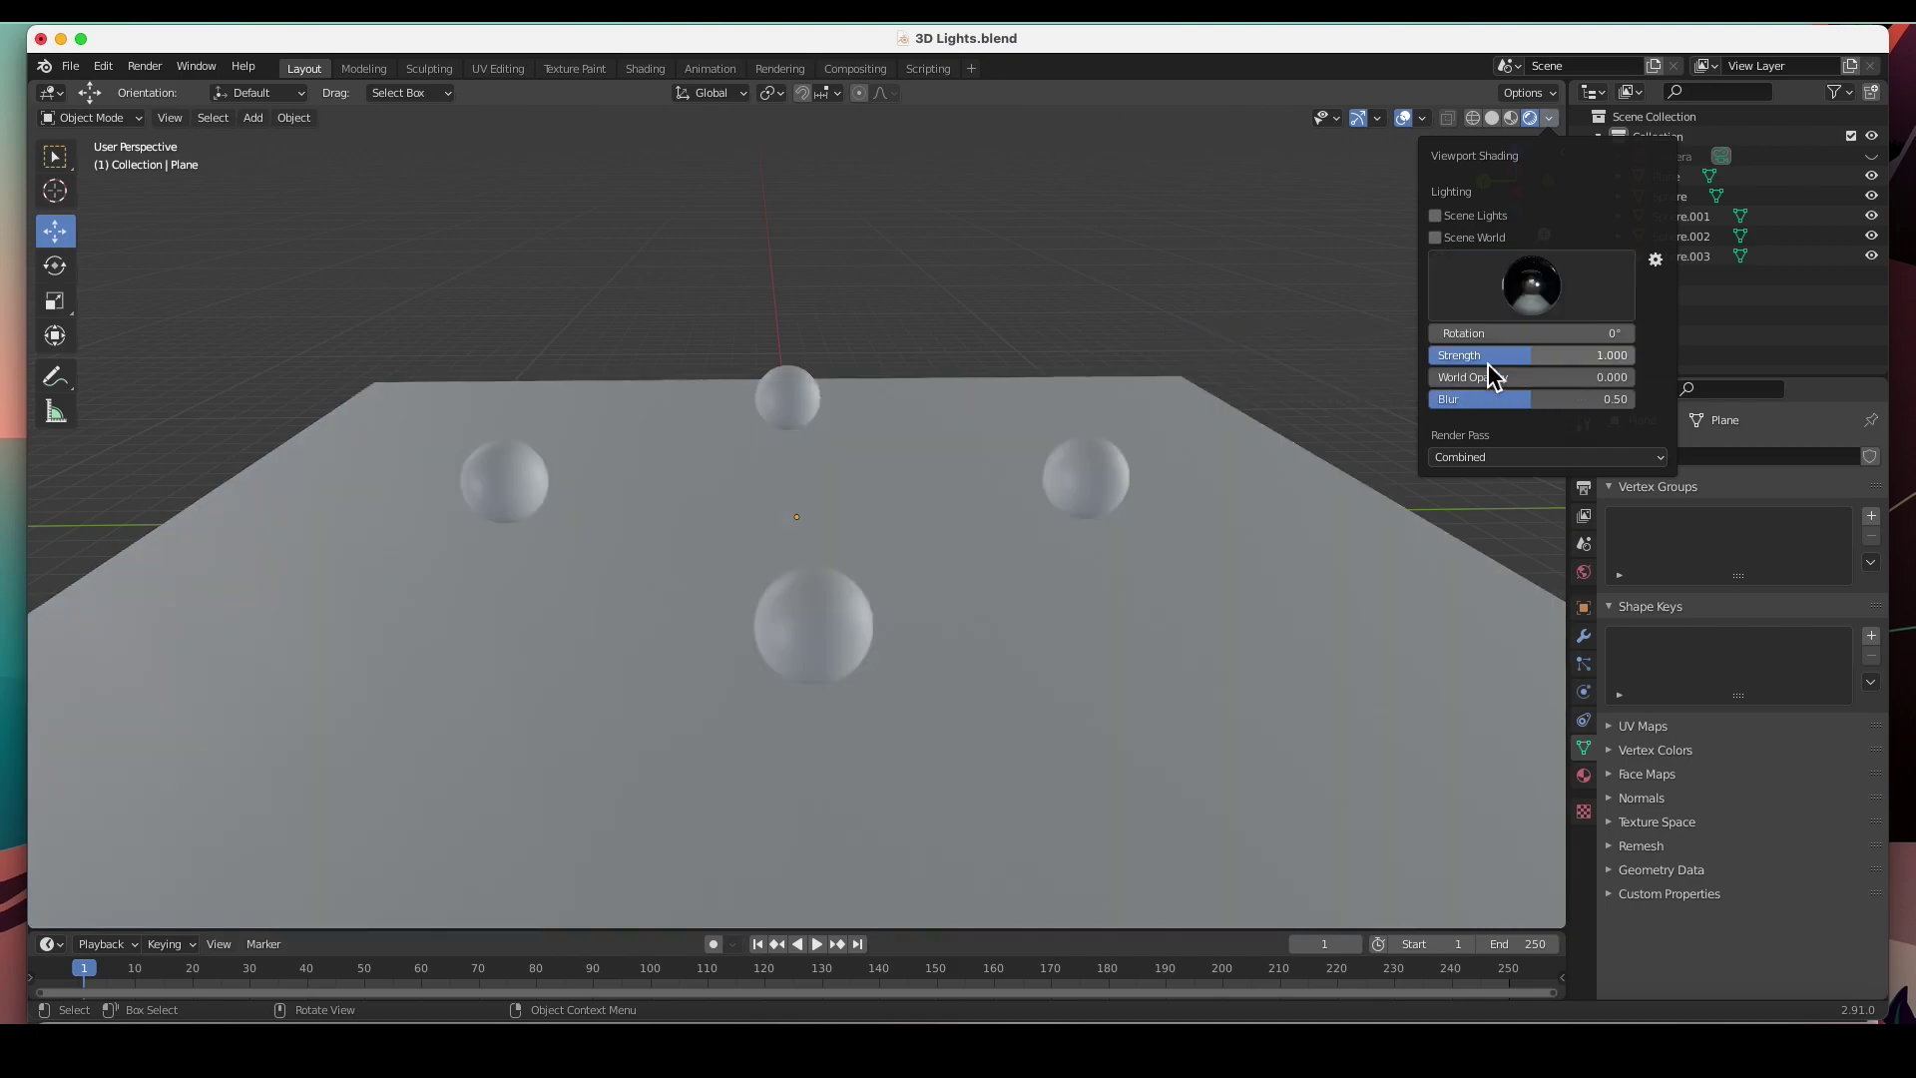
{"action": "left_click", "coordinate": [1526, 299]}
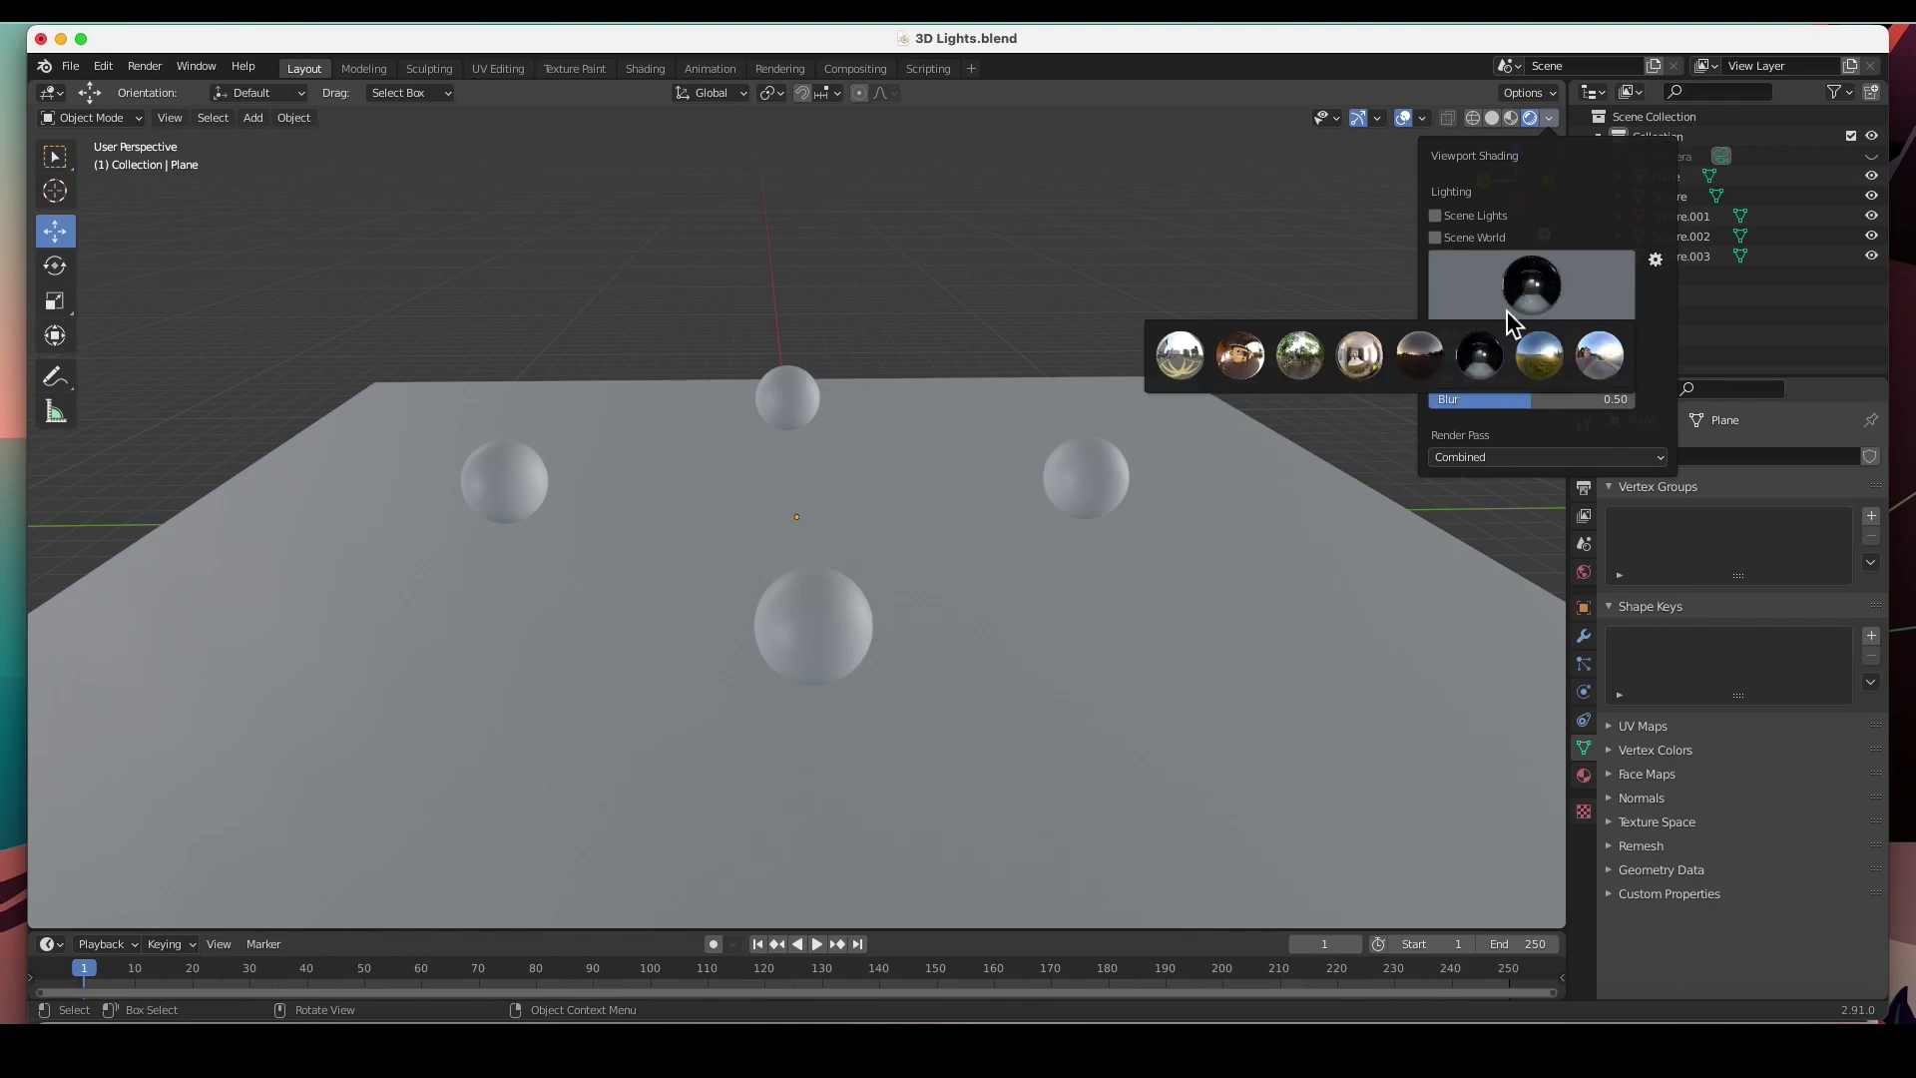
{"action": "left_click", "coordinate": [1232, 363]}
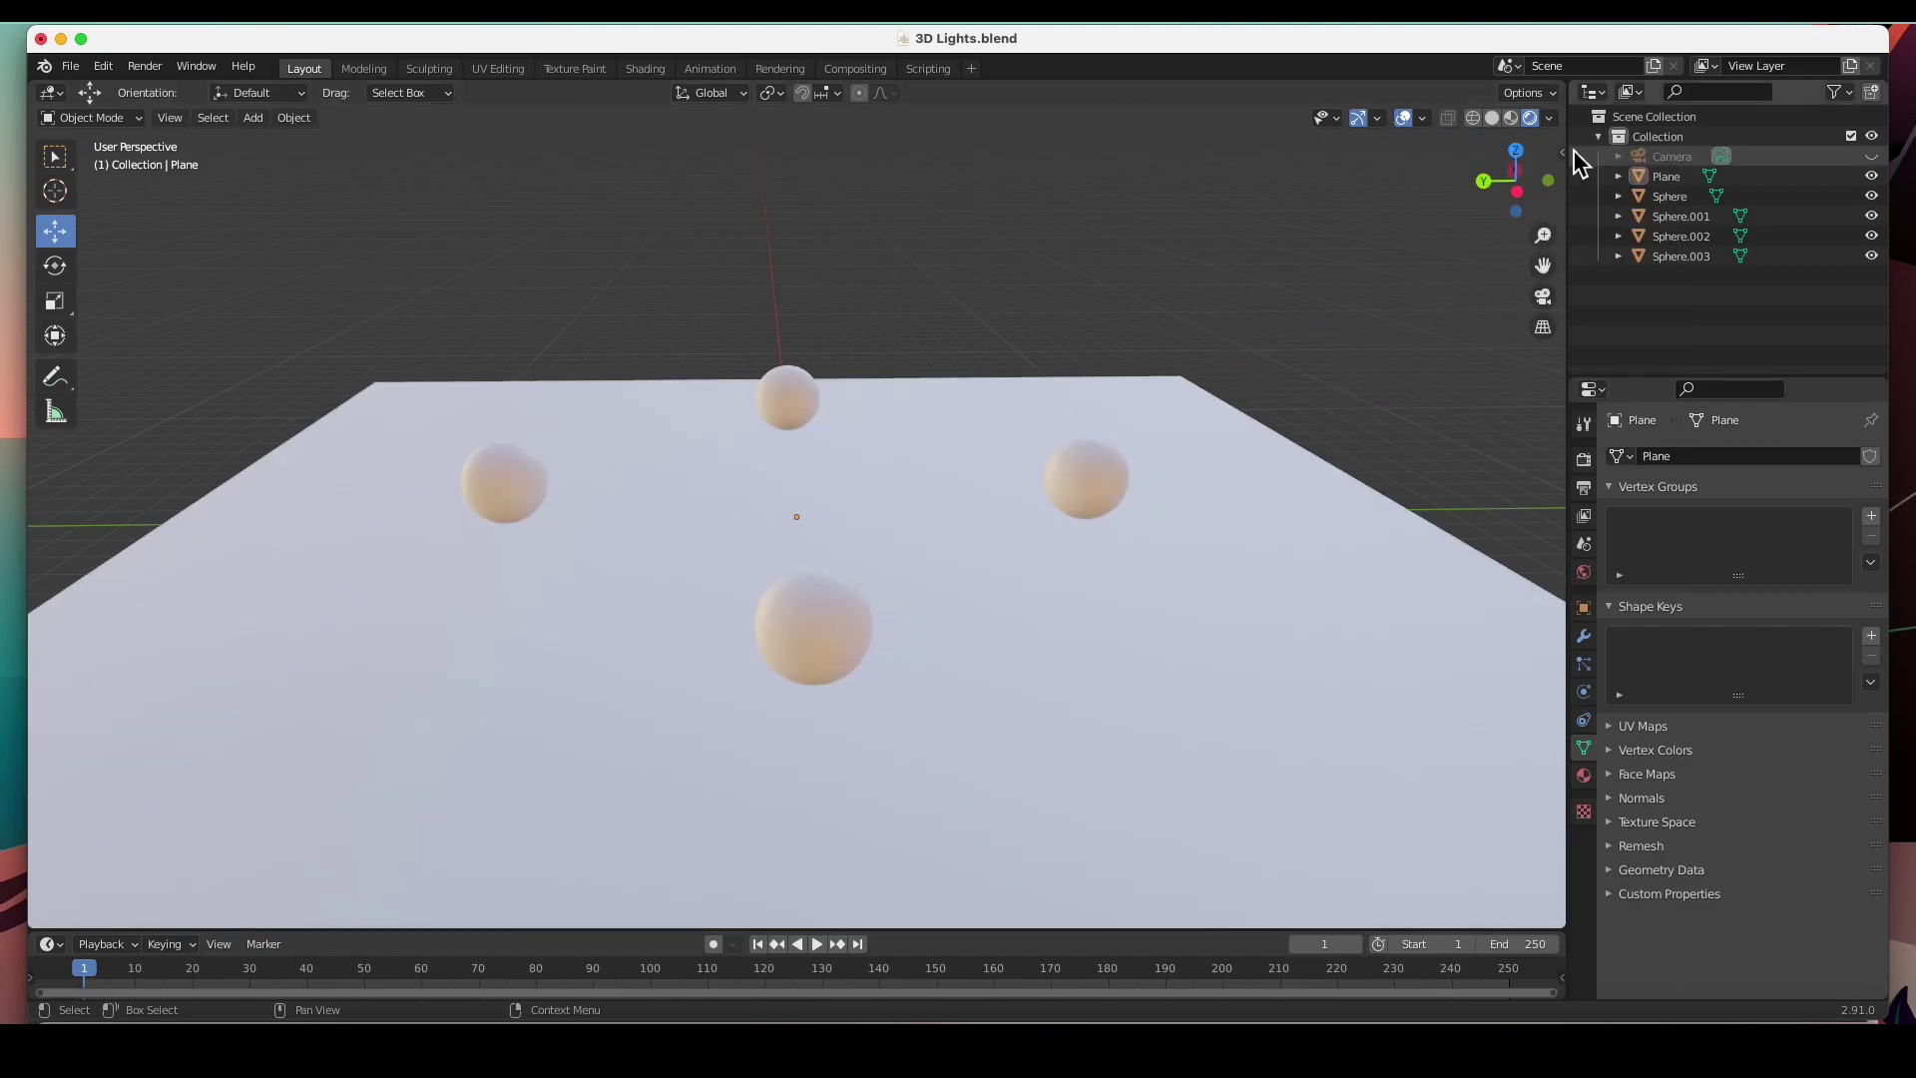
{"action": "left_click", "coordinate": [1551, 118]}
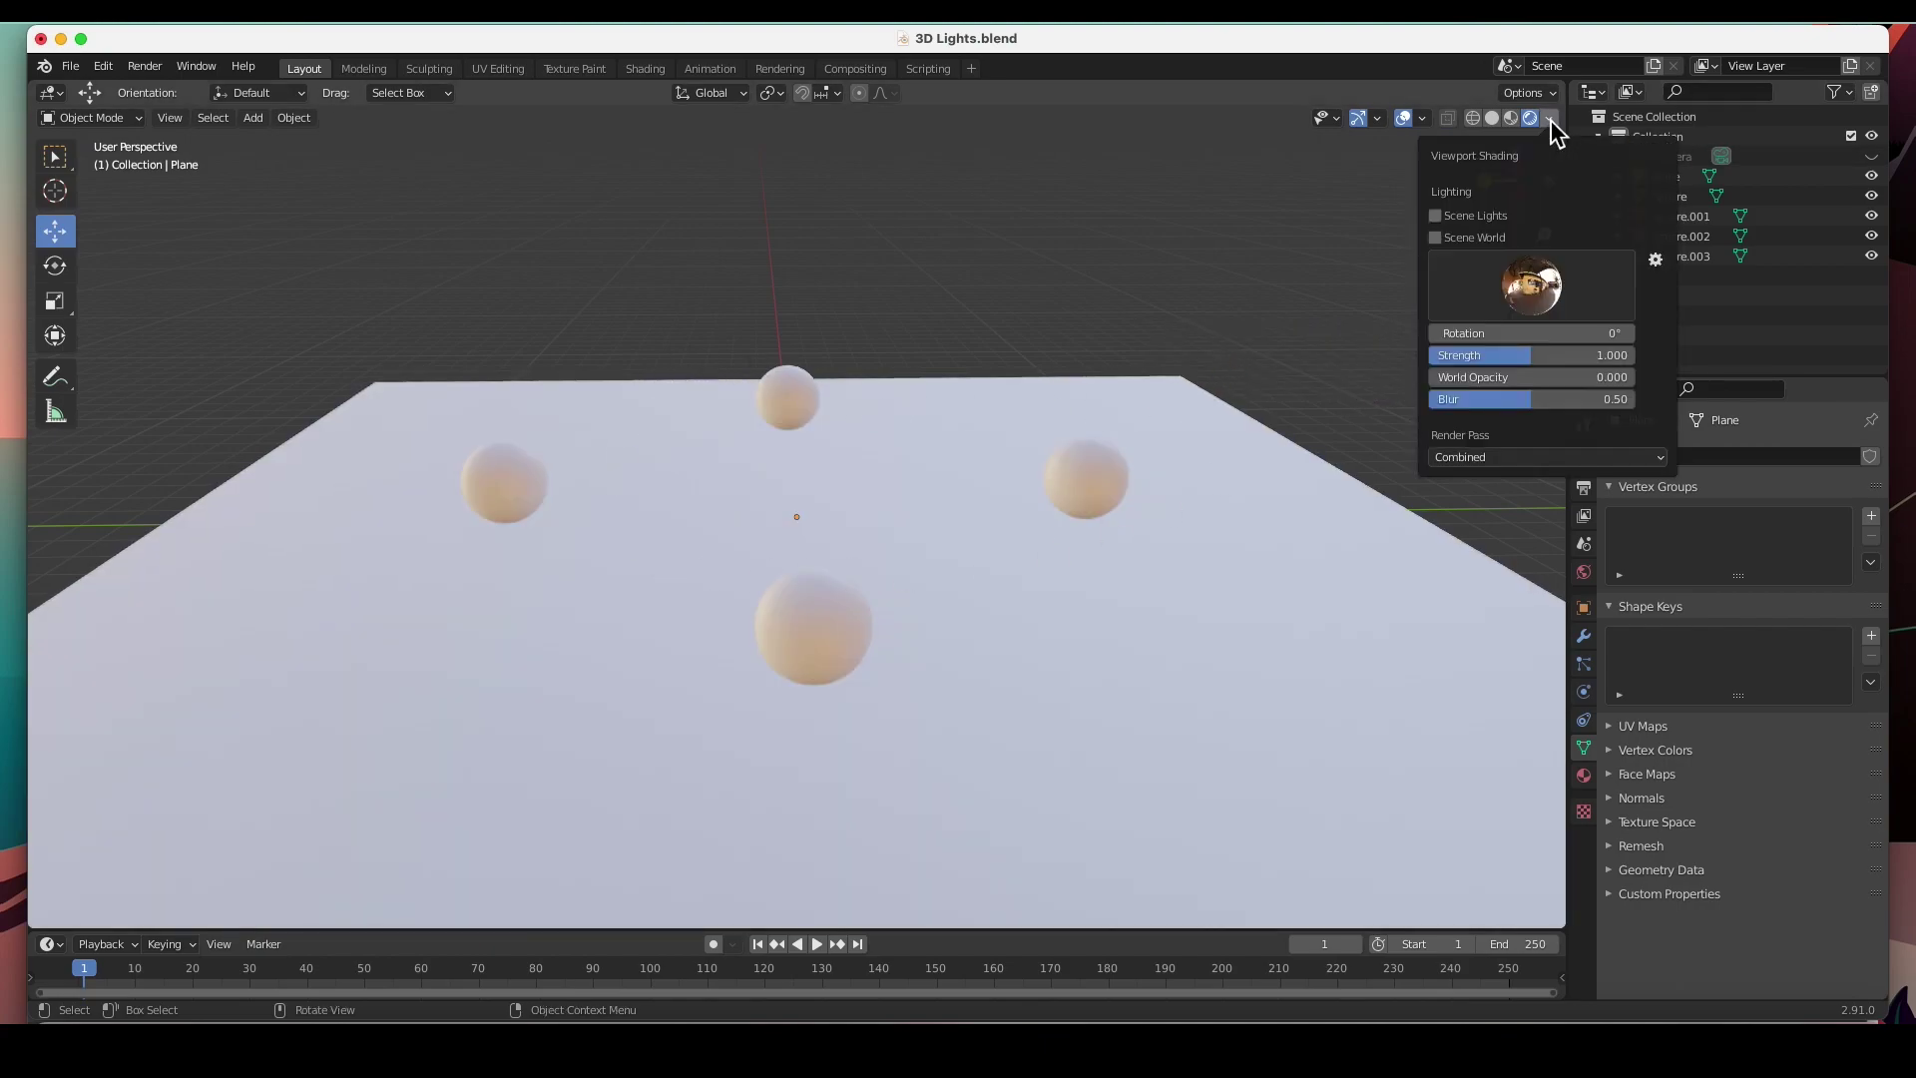
{"action": "left_click", "coordinate": [1535, 293]}
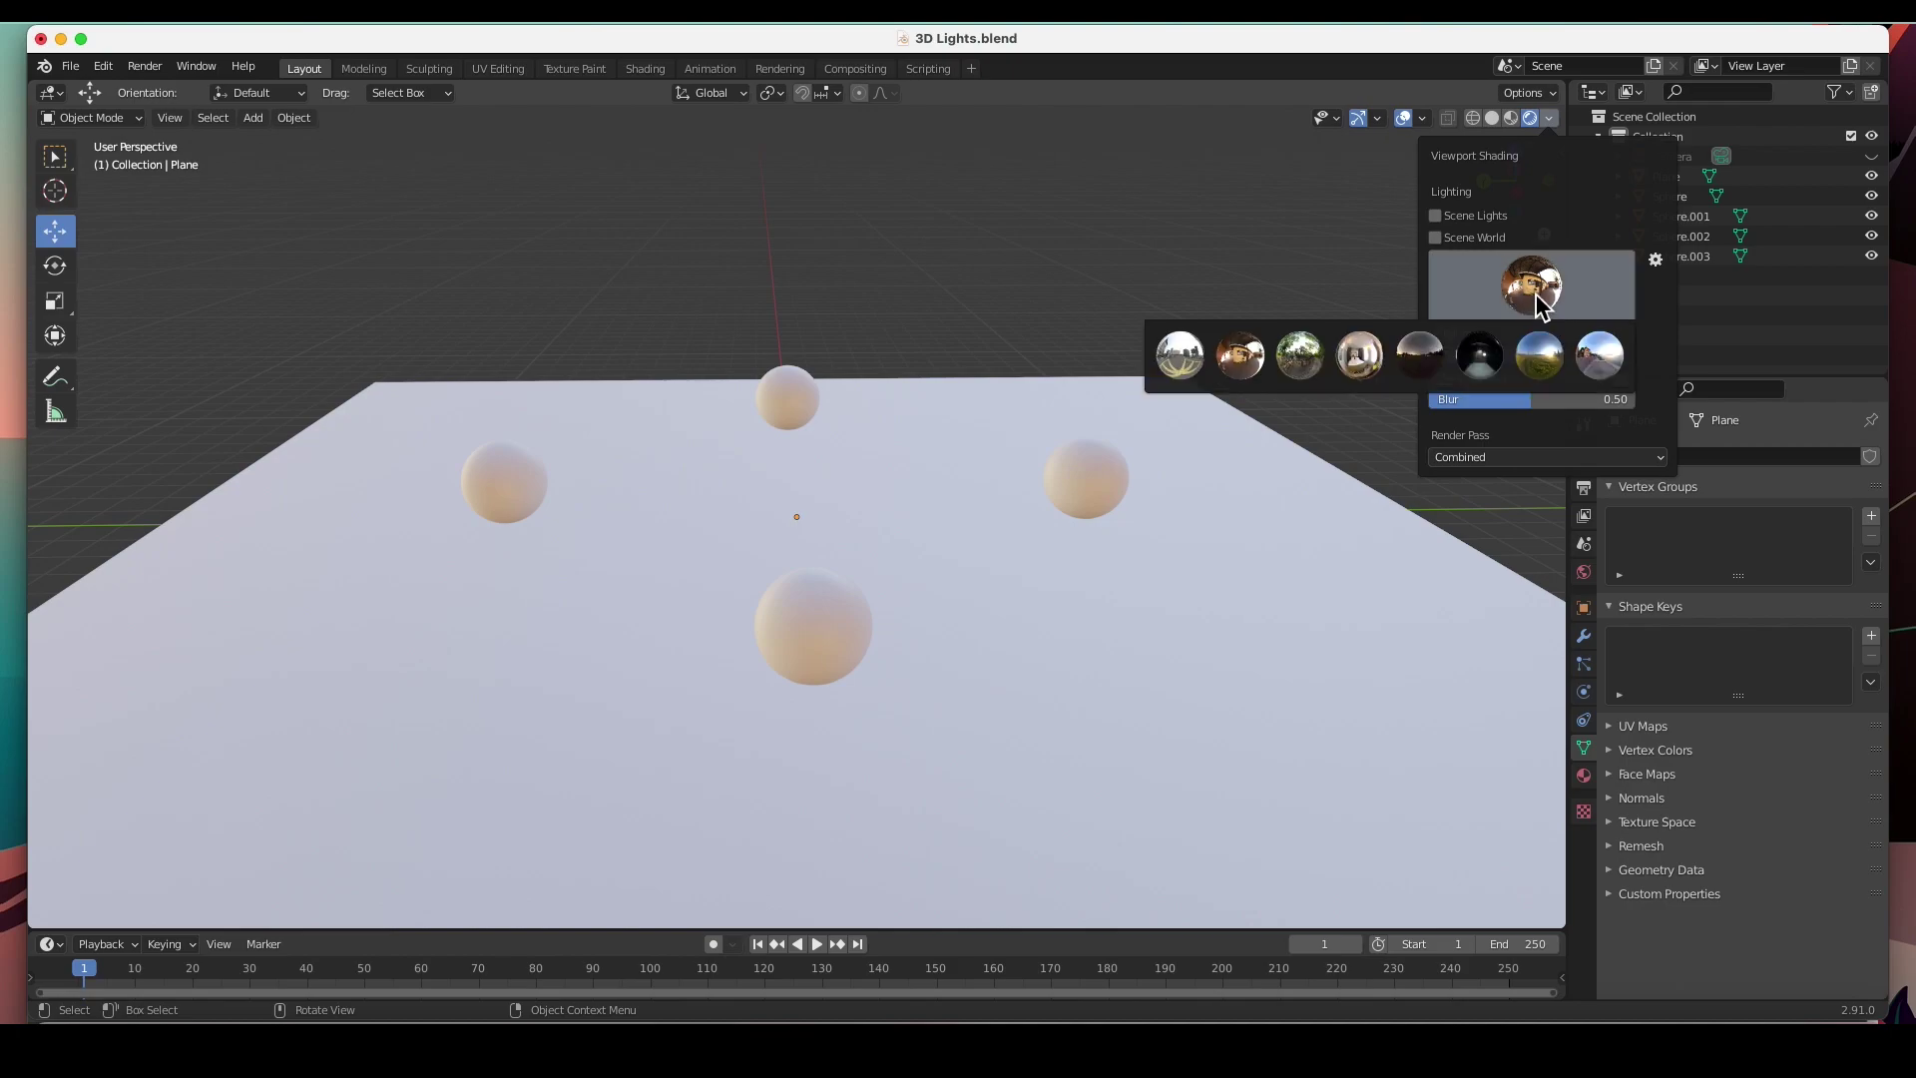
{"action": "left_click", "coordinate": [1552, 353]}
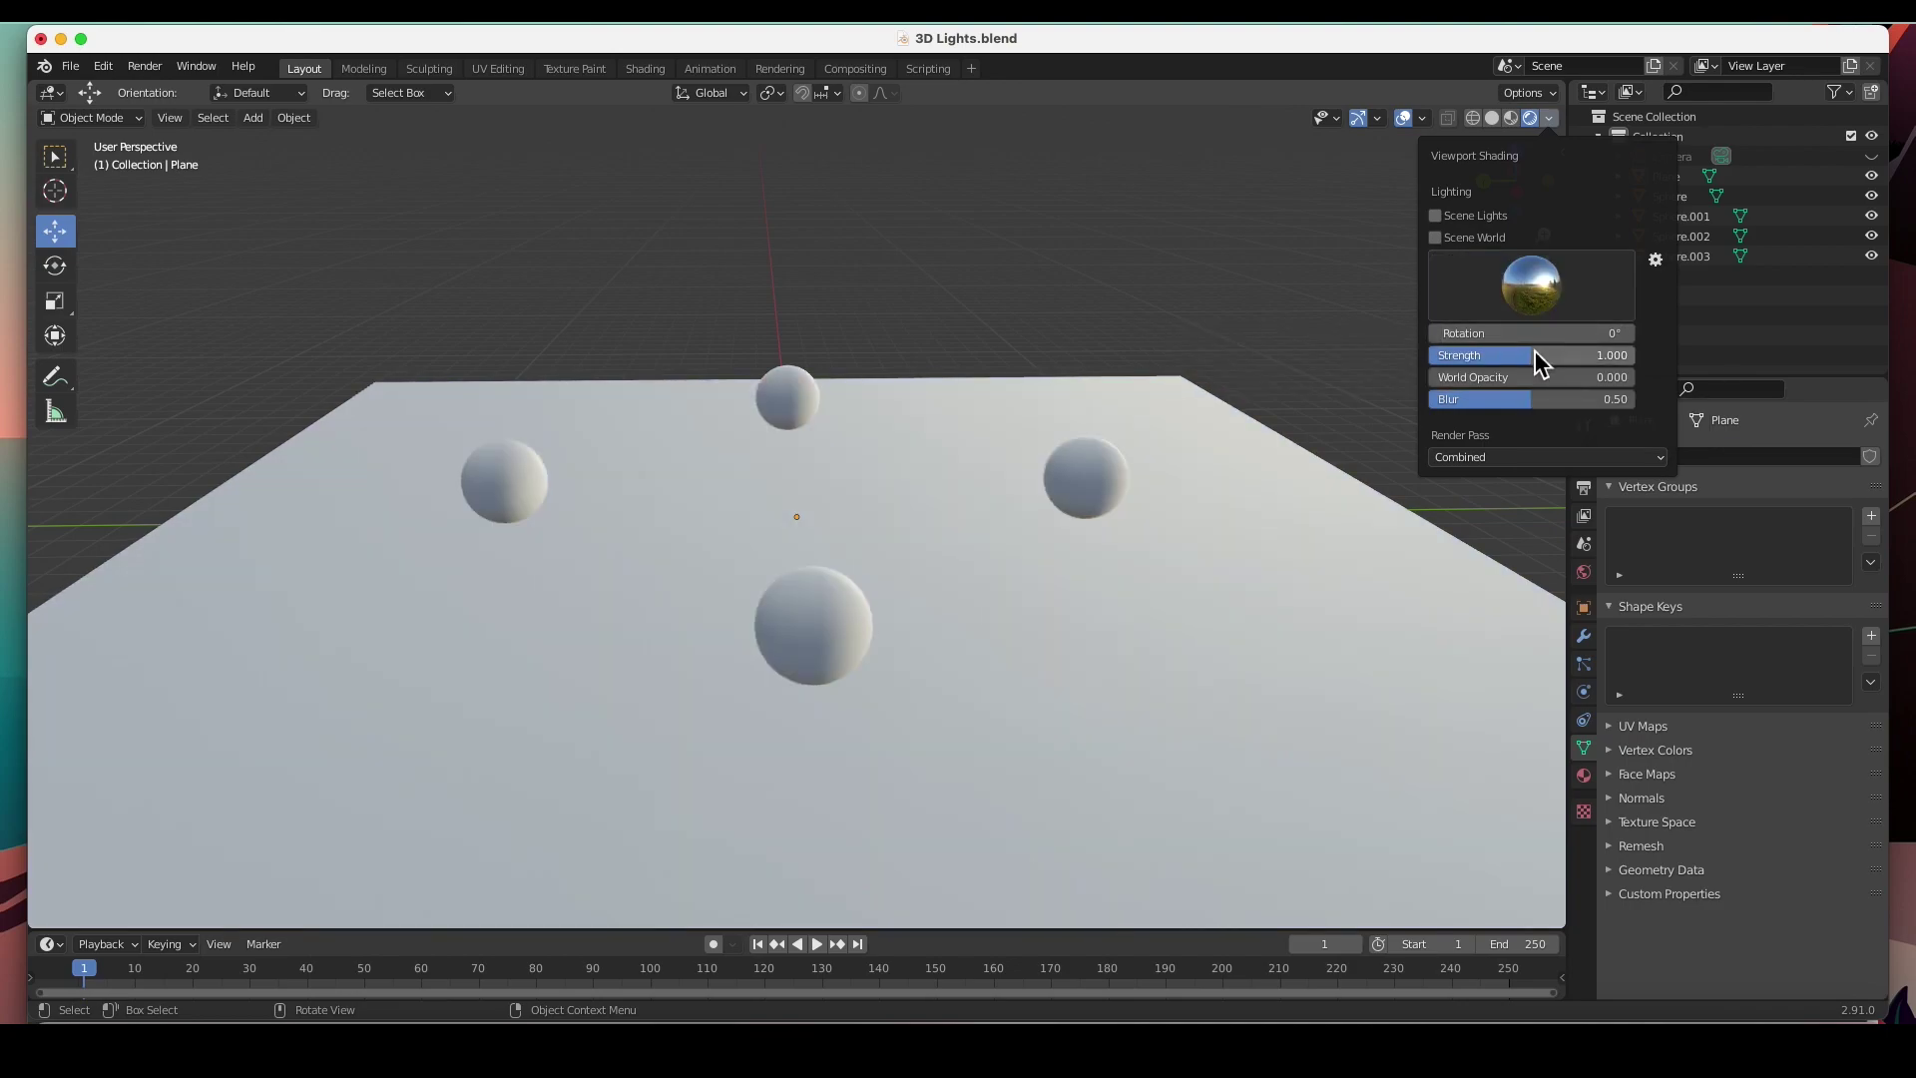
Lower the strength of the viewport's environment lighting until the plane and spheres are completely black.
{"action": "left_click_drag", "start_coordinate": [1533, 360], "coordinate": [1440, 357]}
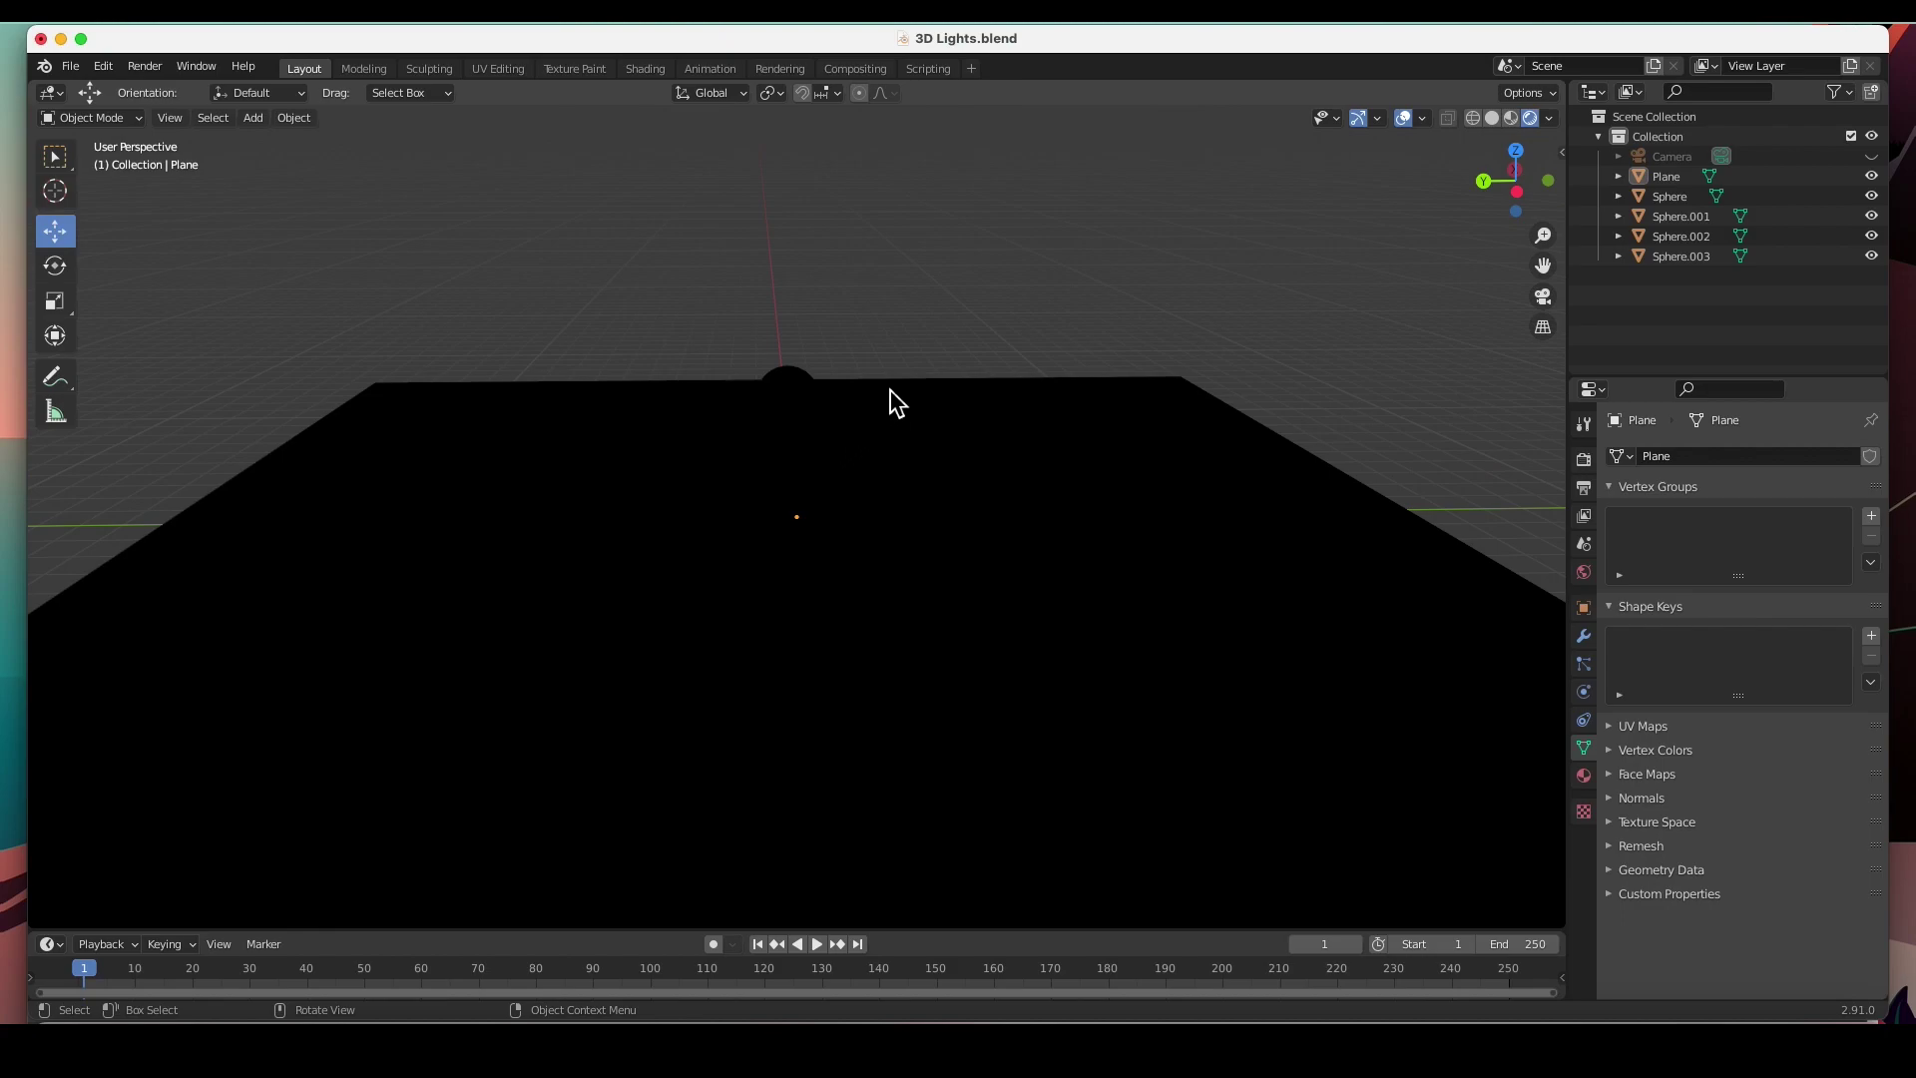
{"action": "middle_click_drag", "start_coordinate": [812, 458], "coordinate": [940, 489]}
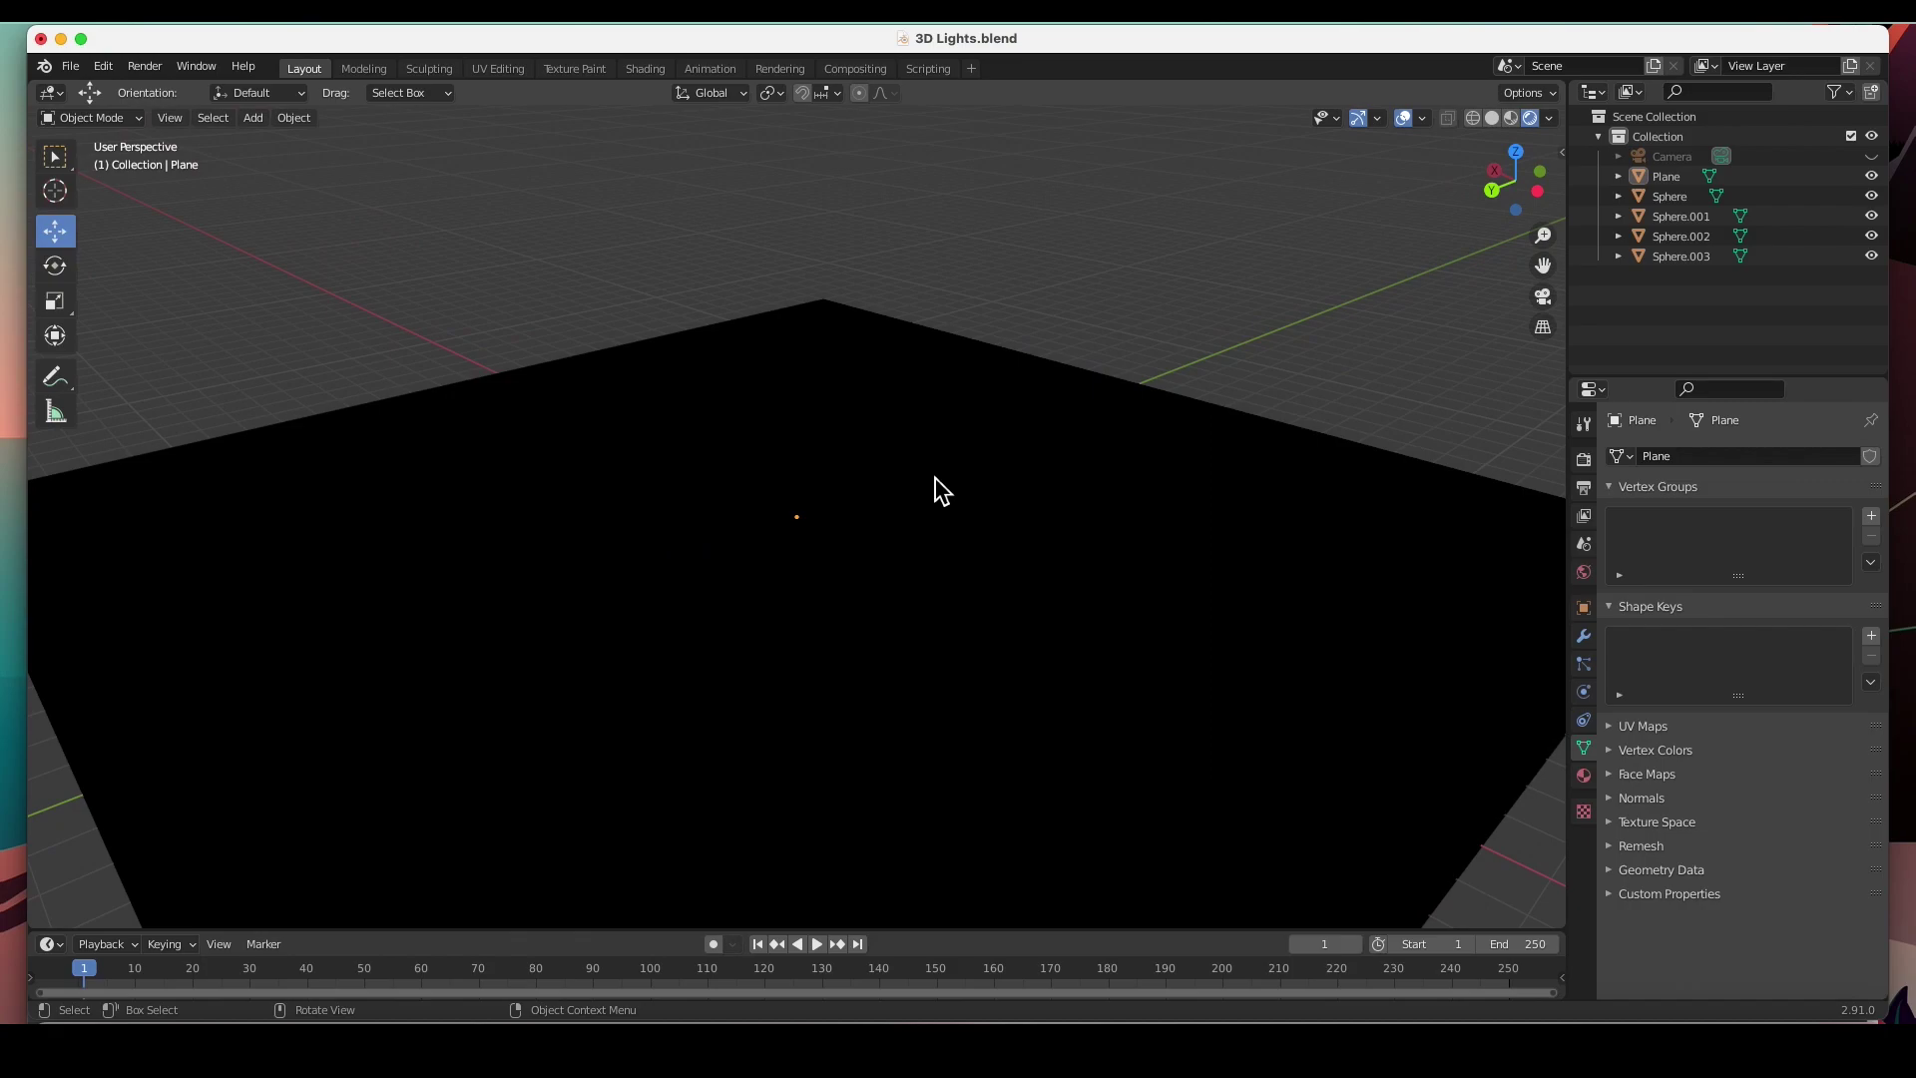
Add a point light at the centre of the plane and move it up along the Z axis.
{"action": "left_click", "coordinate": [252, 119]}
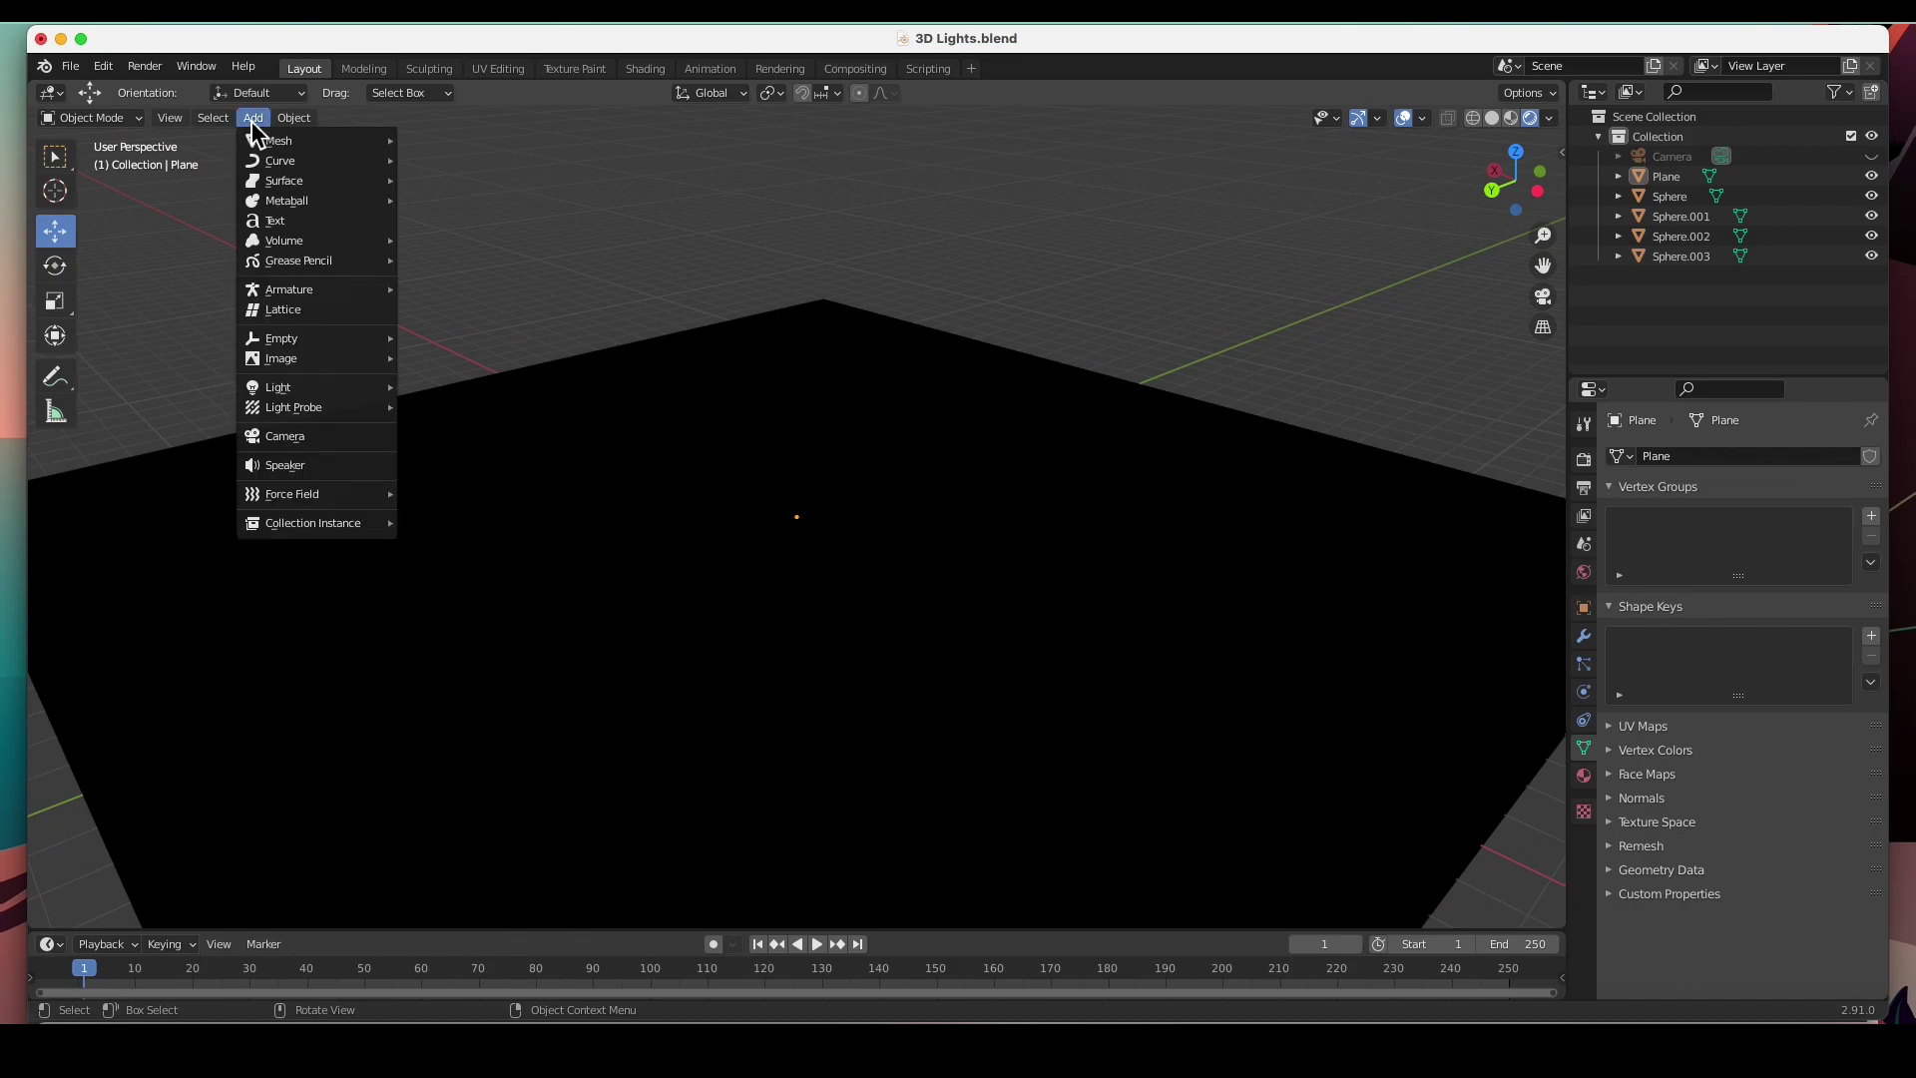
{"action": "left_click", "coordinate": [110, 117]}
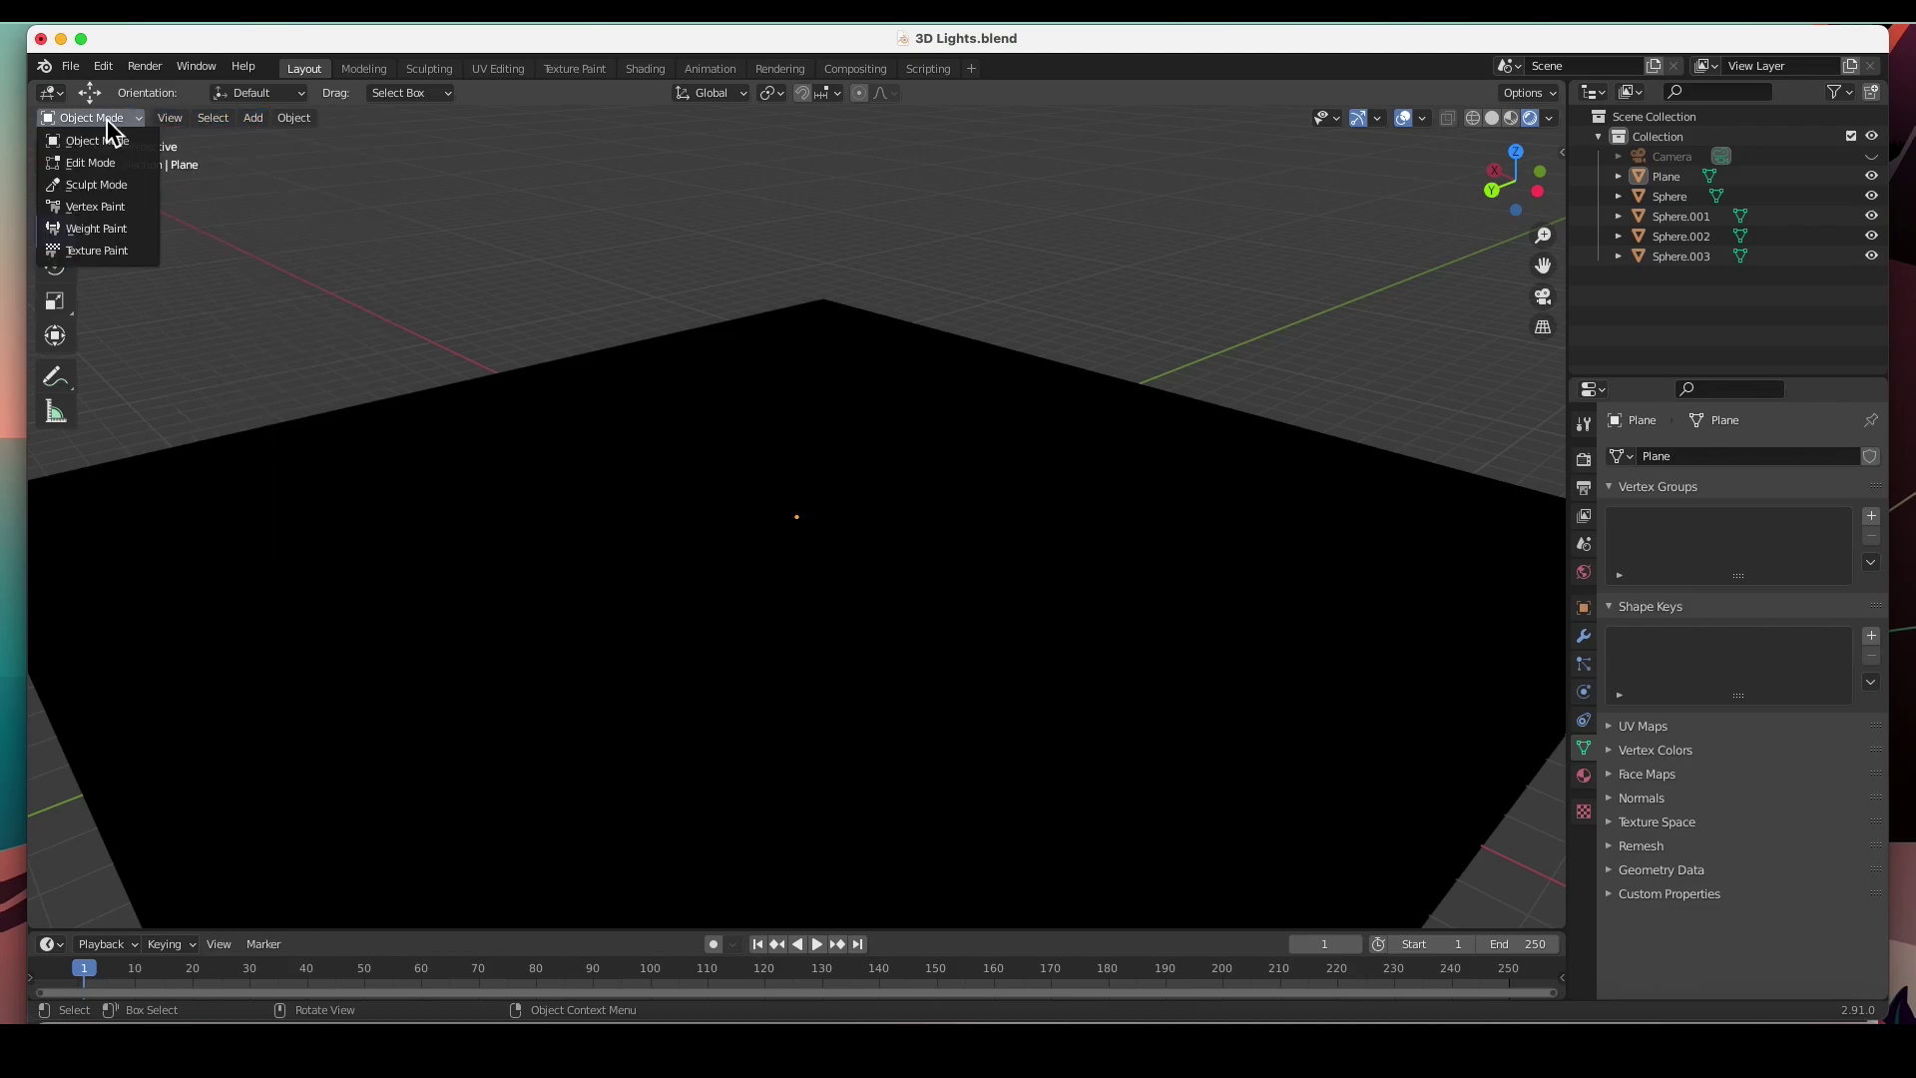
{"action": "left_click", "coordinate": [254, 117]}
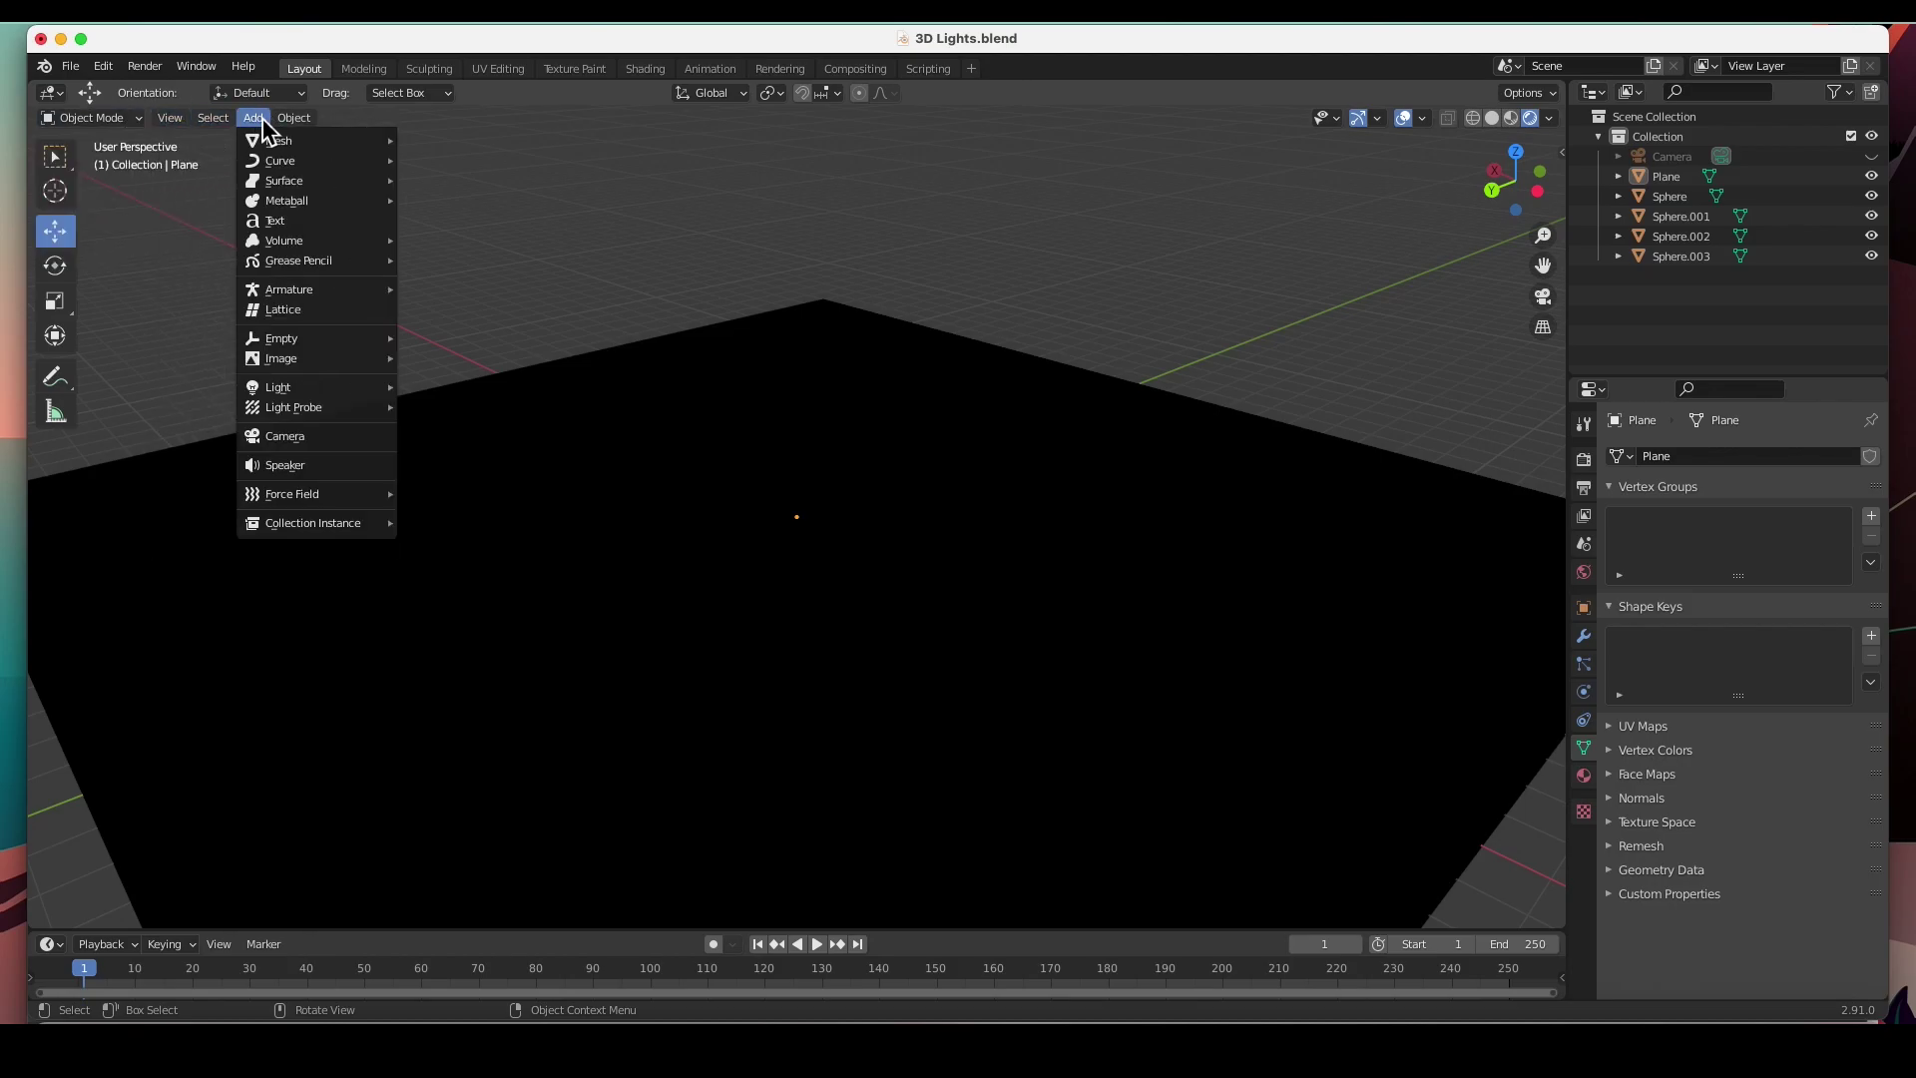
{"action": "mouse_move", "coordinate": [253, 390]}
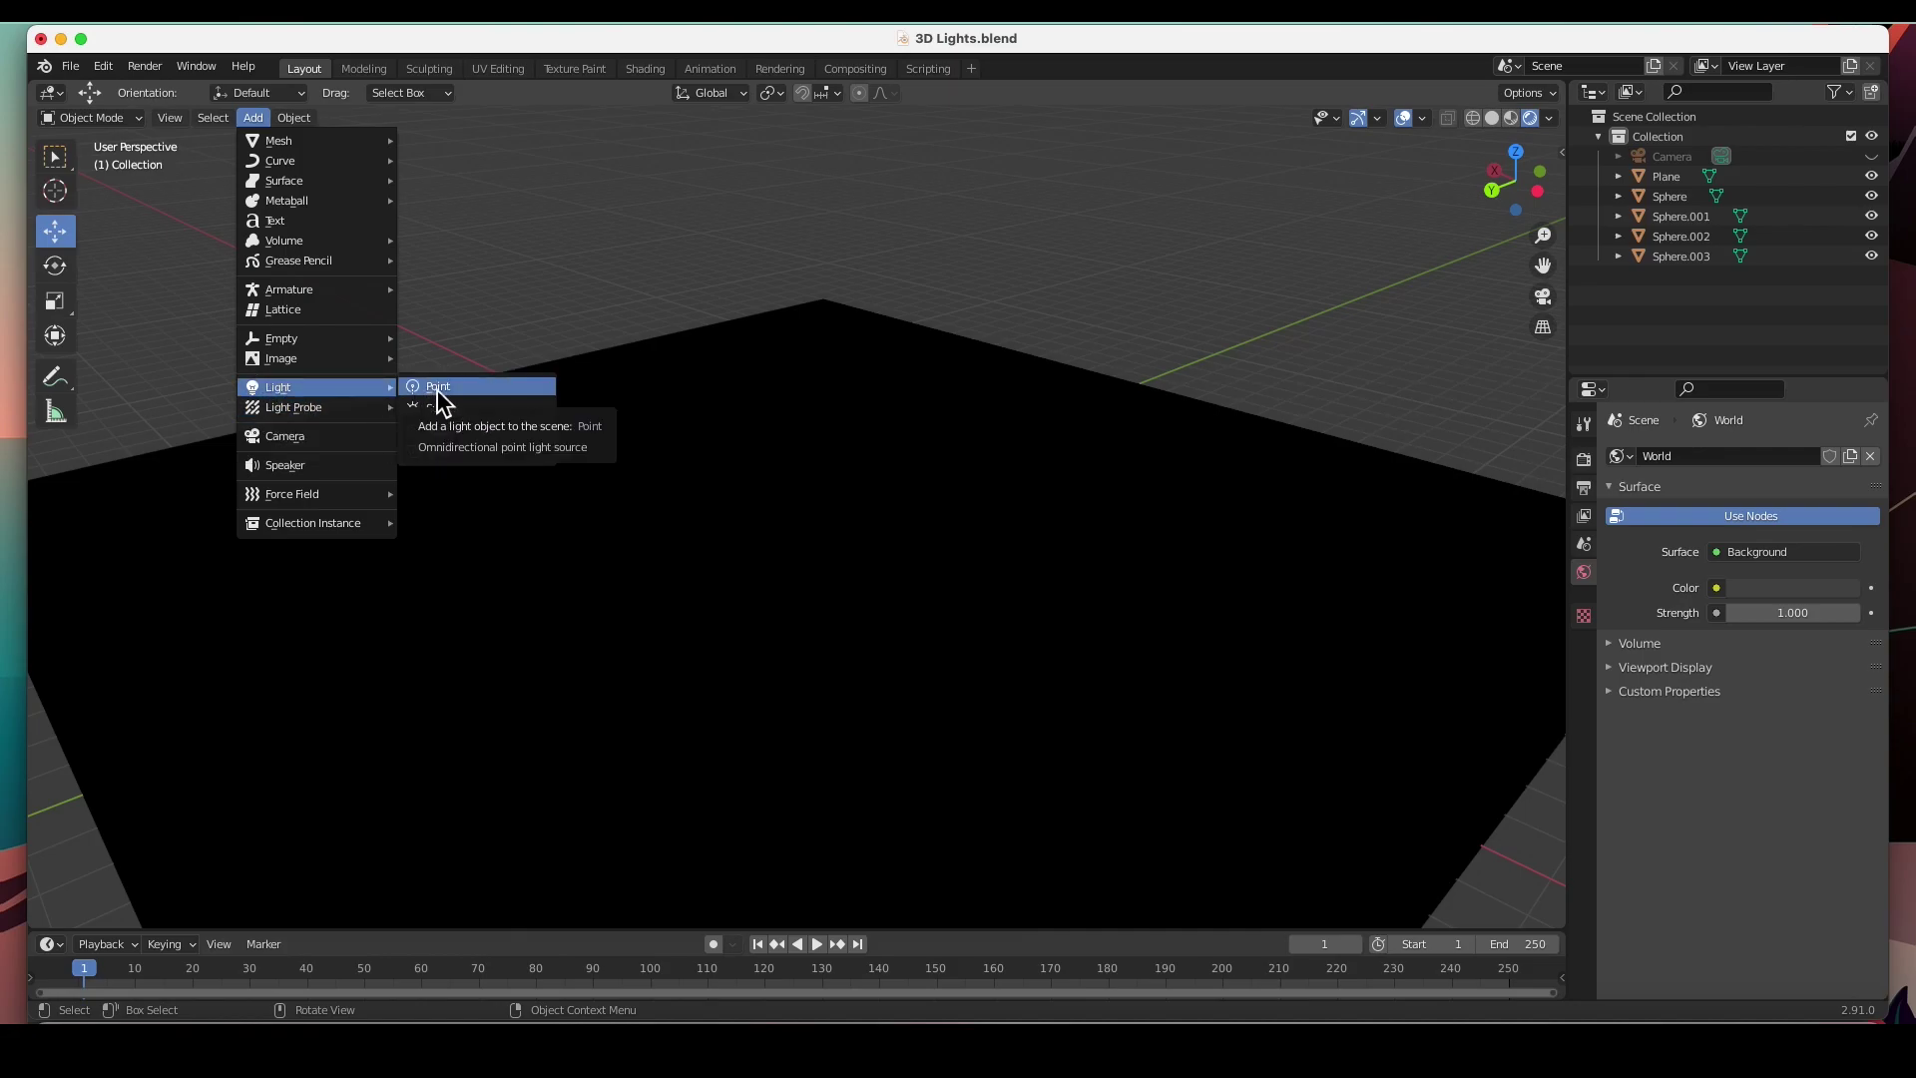
{"action": "left_click", "coordinate": [437, 389]}
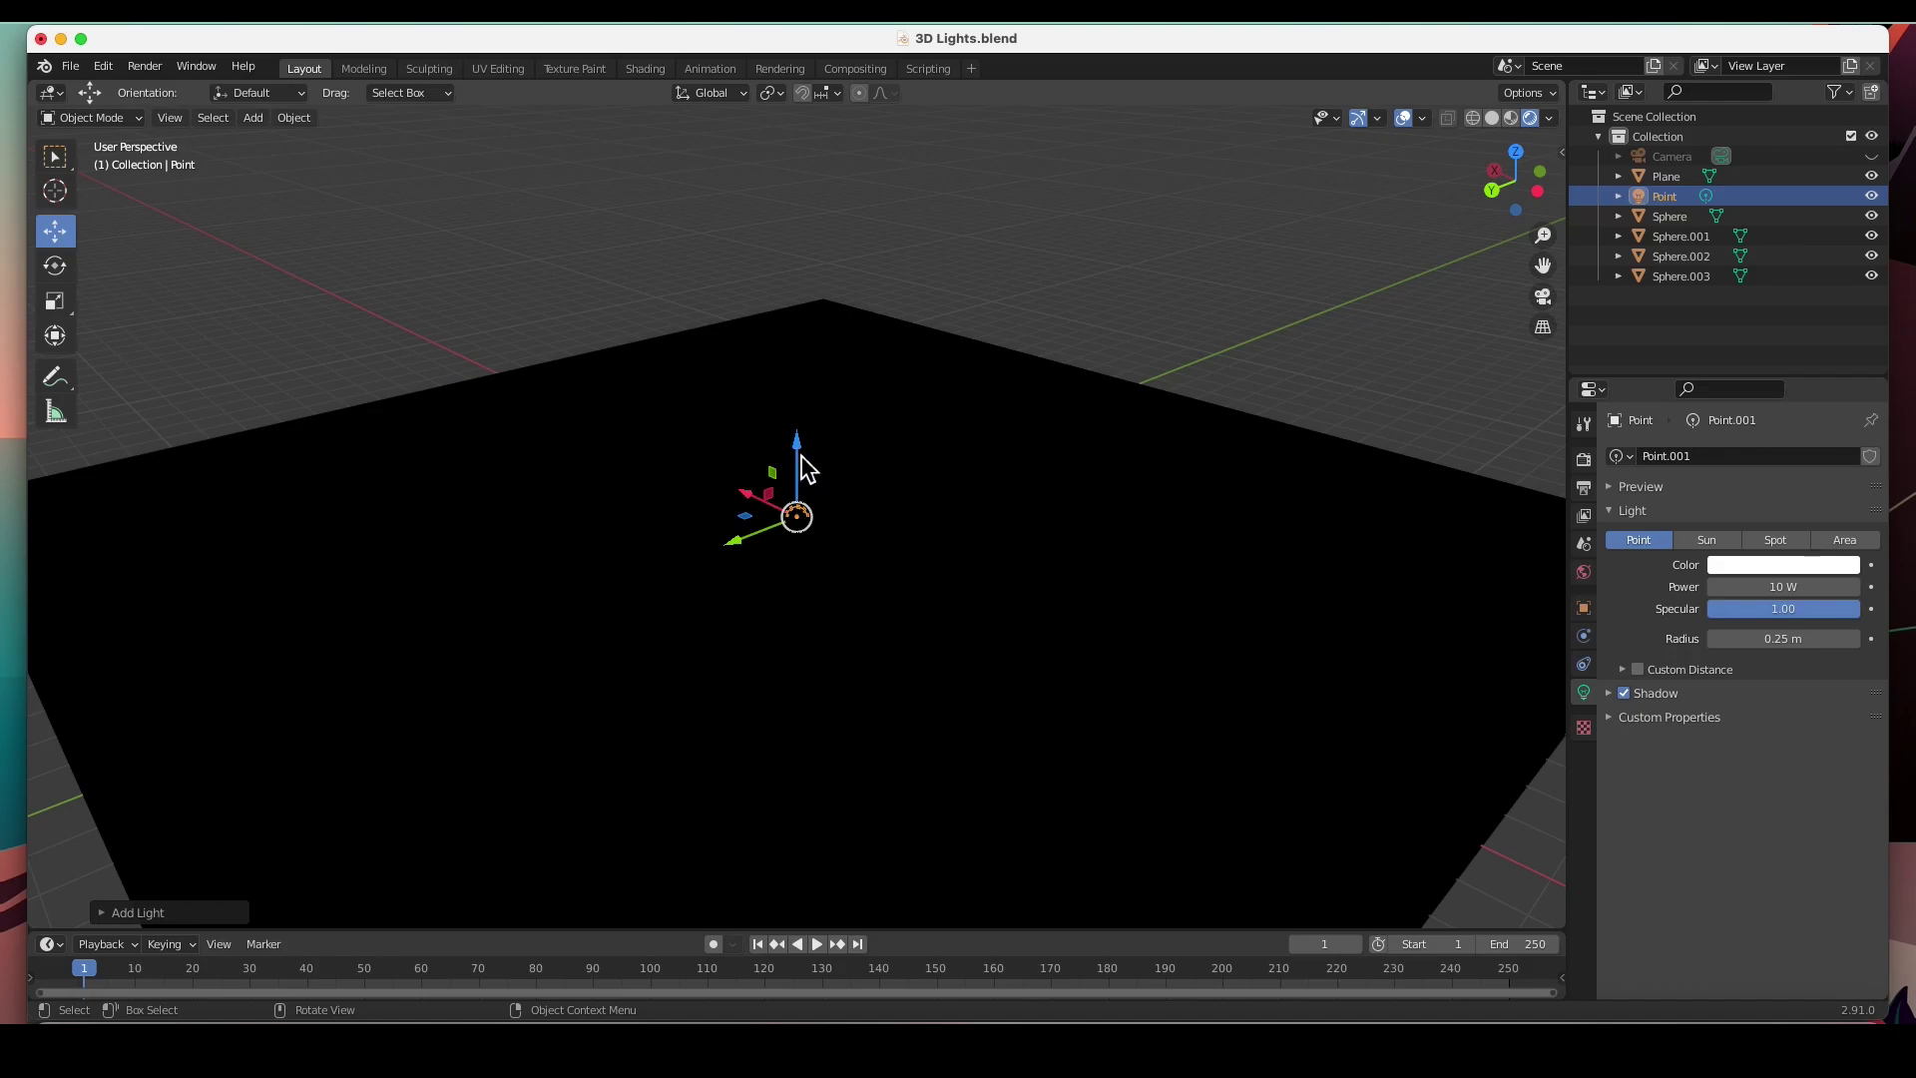
{"action": "key", "text": "g"}
{"action": "key", "text": "z"}
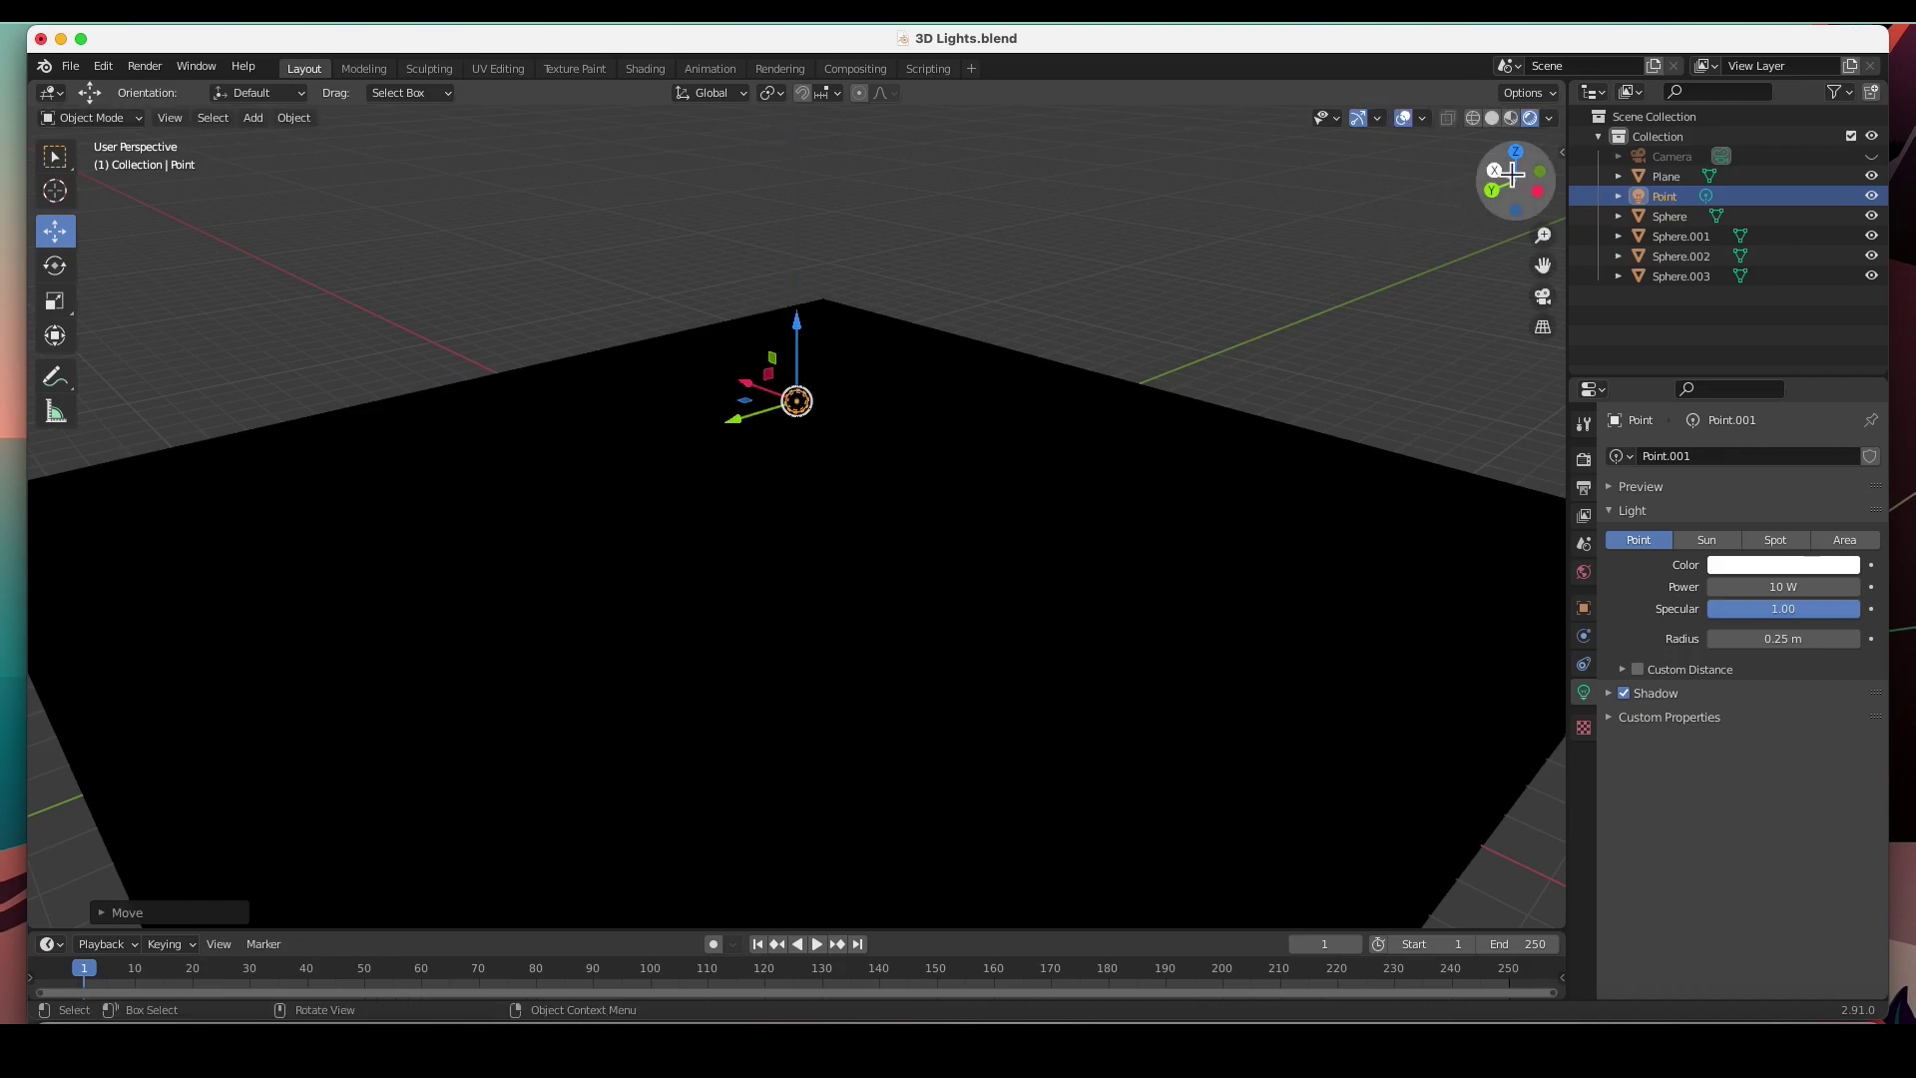
Enable scene lights in the rendered viewport and set the point light's power to 21.3 W.
{"action": "left_click", "coordinate": [1551, 119]}
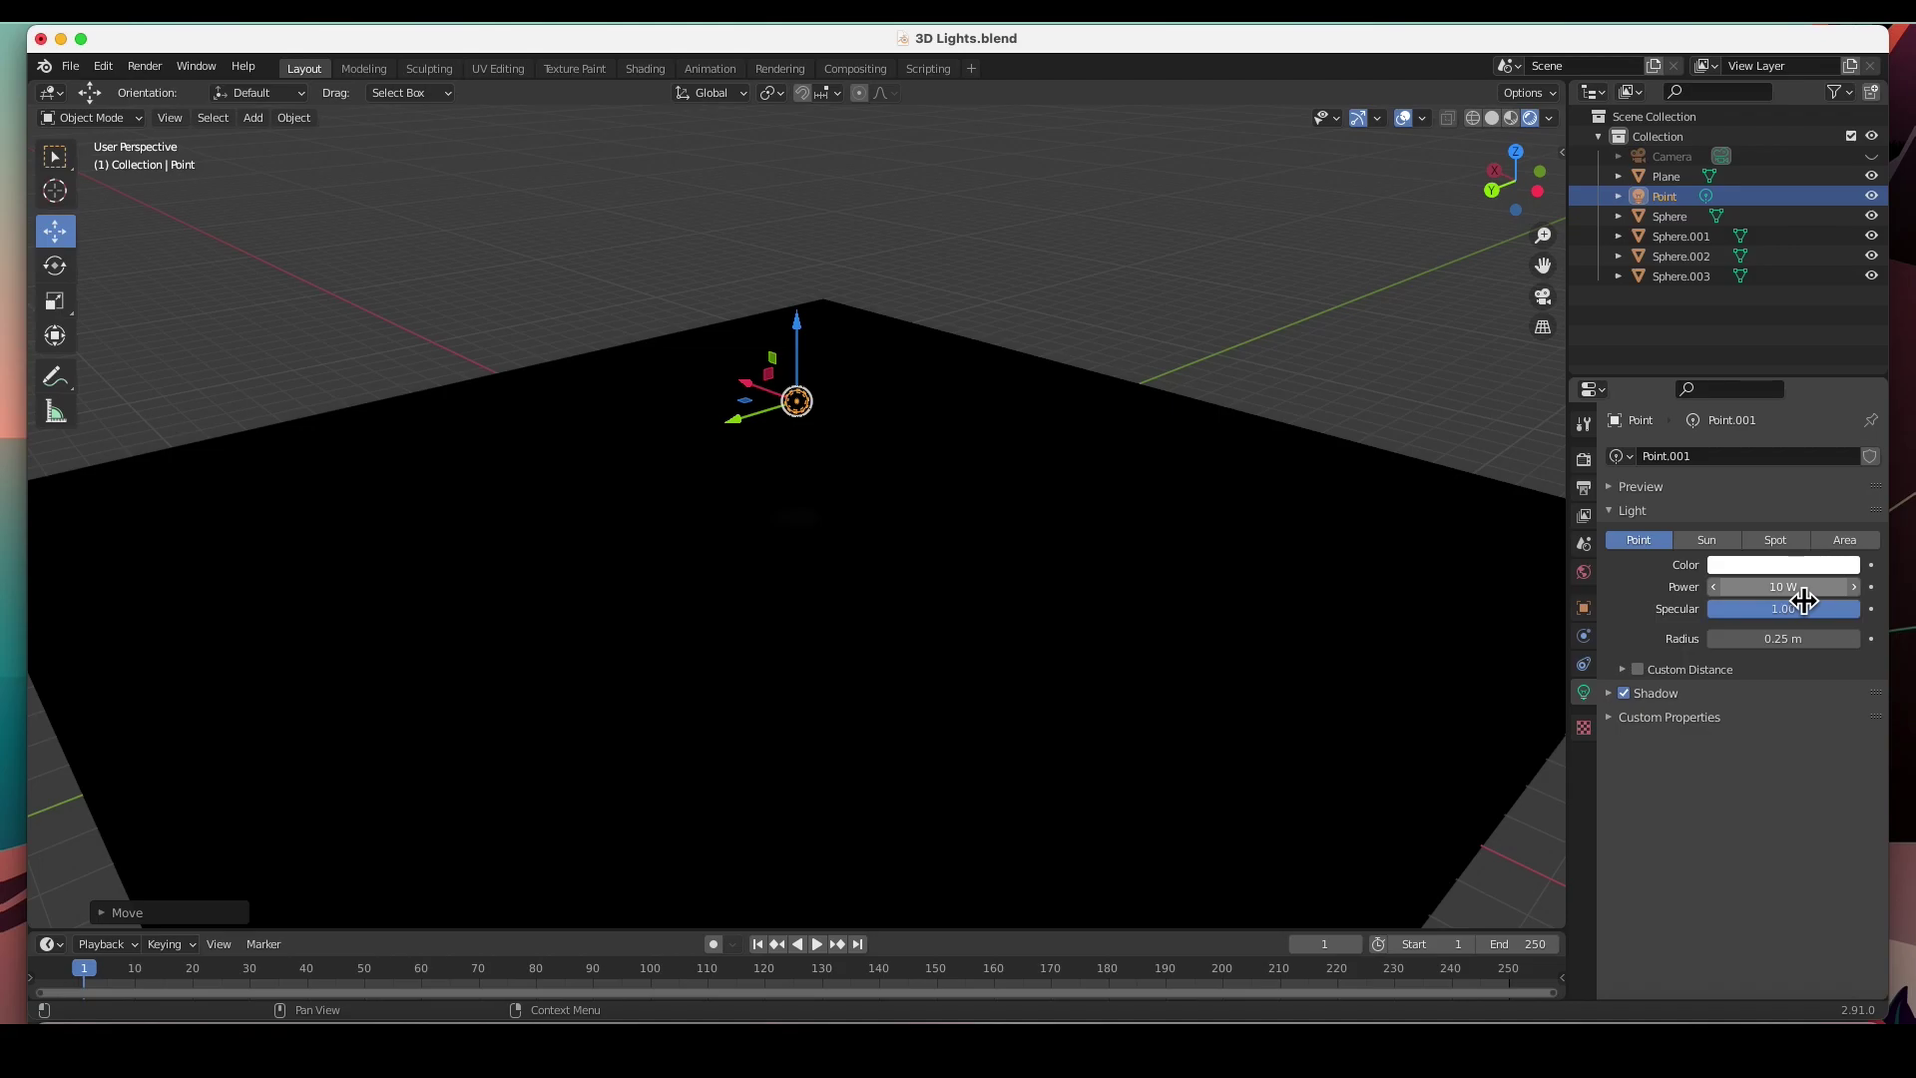
{"action": "left_click_drag", "start_coordinate": [1756, 589], "coordinate": [1796, 589]}
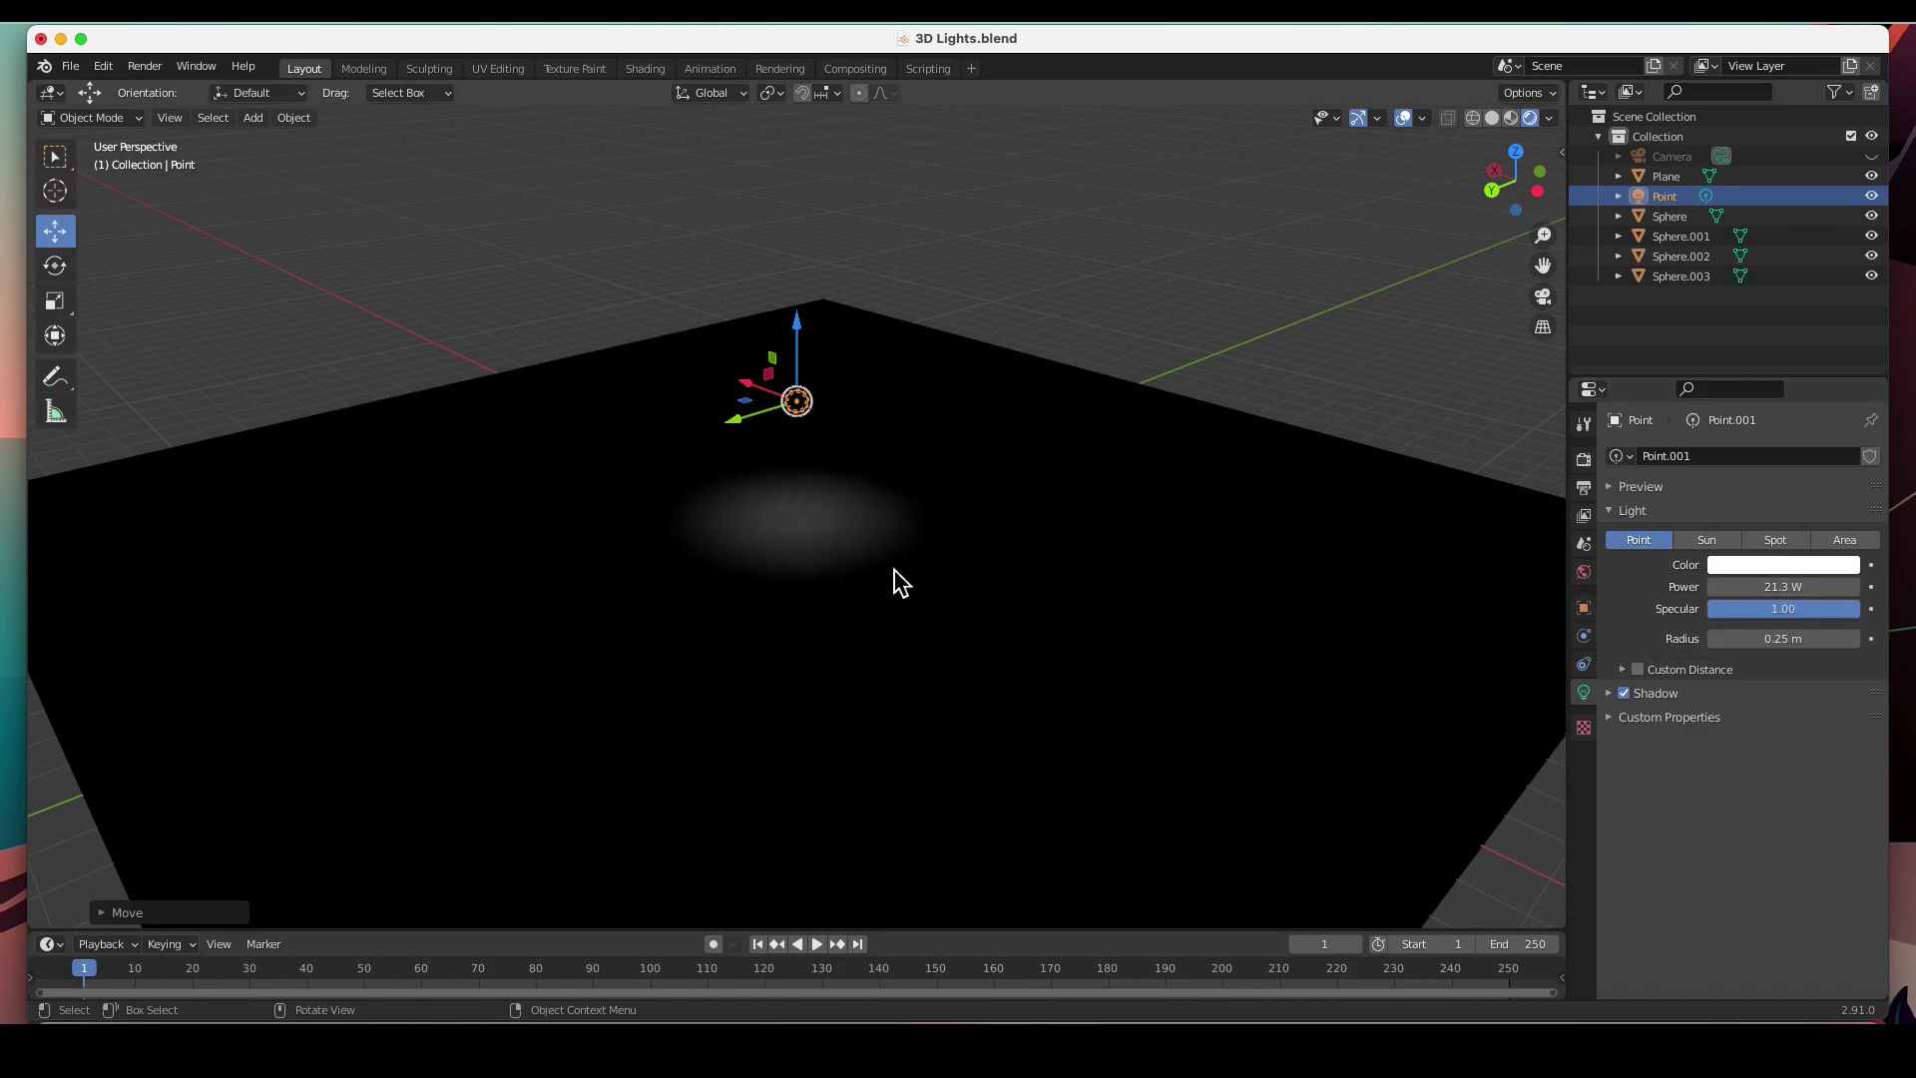
Raise the point light's power to 1000 W.
{"action": "mouse_move", "coordinate": [1752, 596]}
{"action": "left_mouse_down"}
{"action": "mouse_move", "coordinate": [1810, 597]}
{"action": "mouse_move", "coordinate": [1700, 589]}
{"action": "mouse_move", "coordinate": [1811, 588]}
{"action": "mouse_move", "coordinate": [1756, 589]}
{"action": "mouse_move", "coordinate": [1786, 587]}
{"action": "left_mouse_up"}
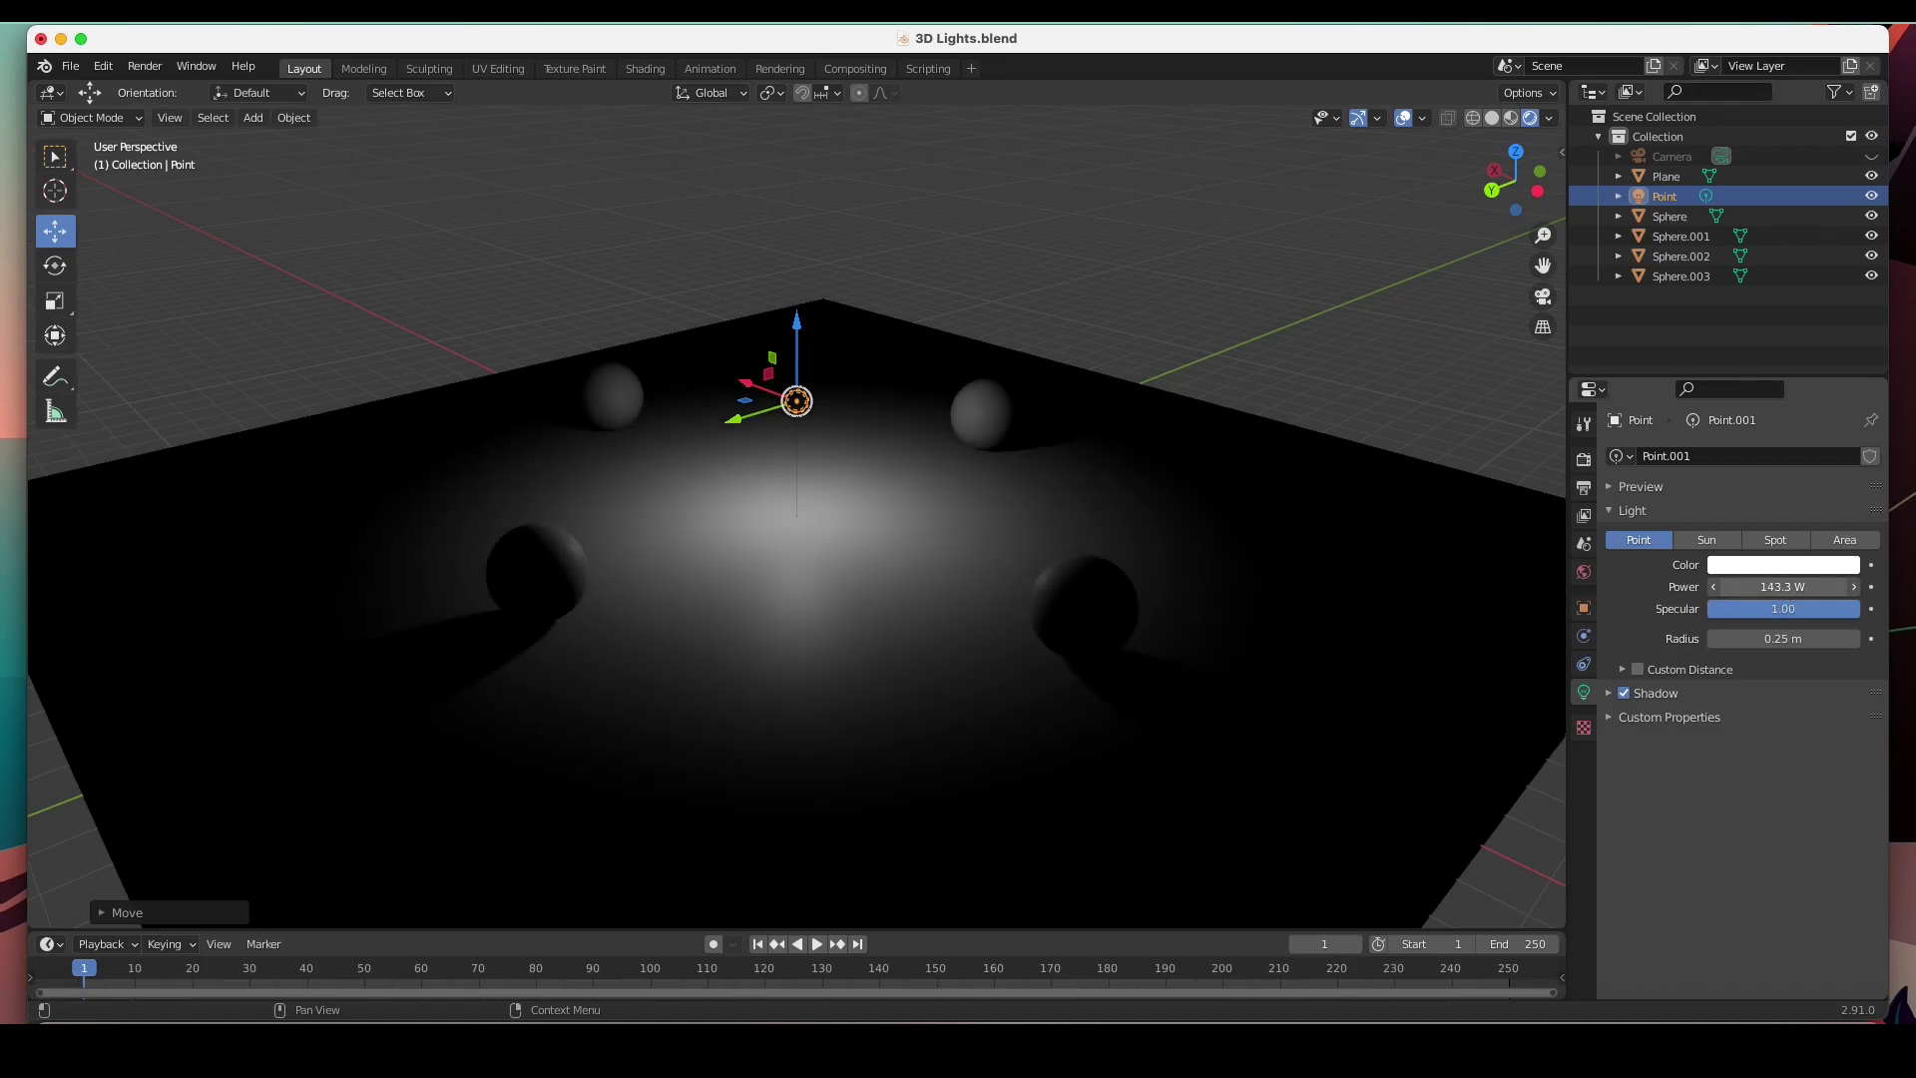
{"action": "mouse_move", "coordinate": [1758, 596]}
{"action": "left_mouse_down"}
{"action": "mouse_move", "coordinate": [1826, 597]}
{"action": "mouse_move", "coordinate": [1641, 594]}
{"action": "mouse_move", "coordinate": [1783, 597]}
{"action": "left_mouse_up"}
{"action": "left_click", "coordinate": [1786, 587]}
{"action": "type", "text": "612 W"}
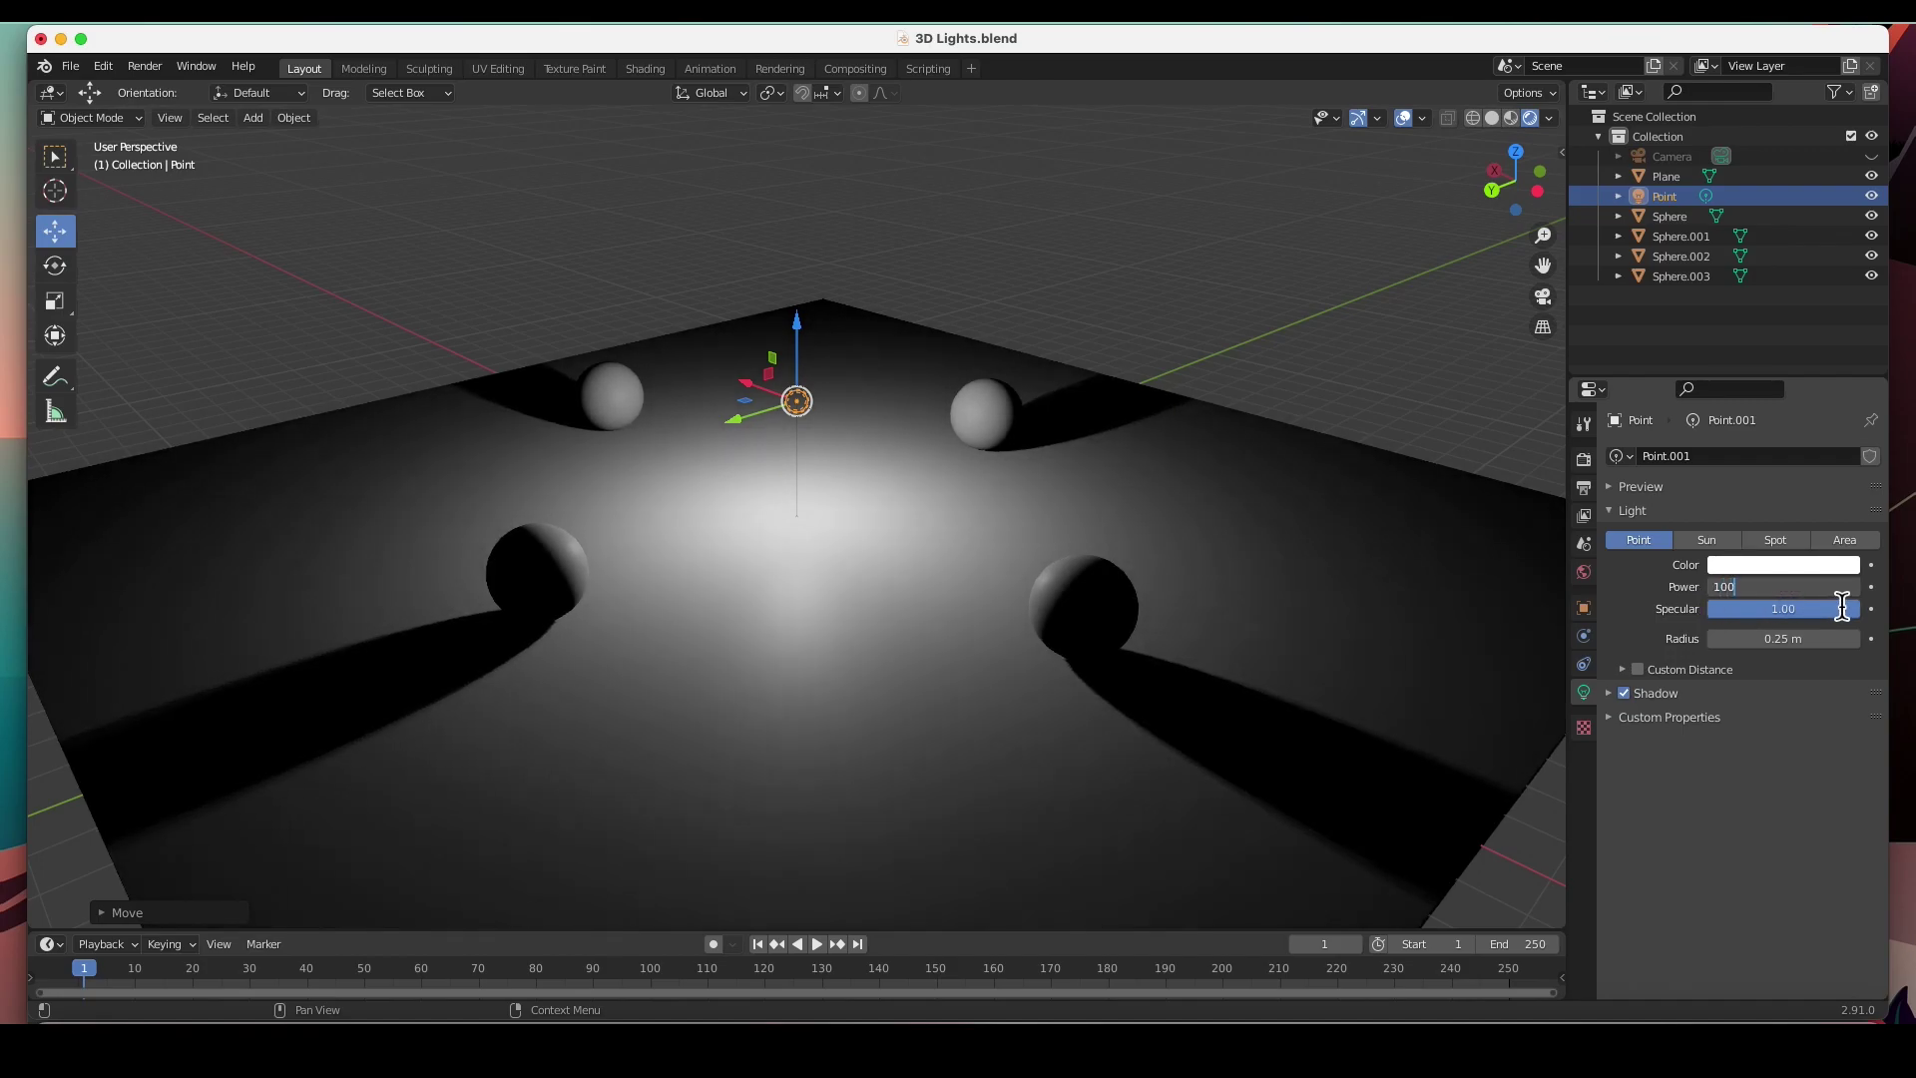
{"action": "type", "text": "1000"}
{"action": "key", "text": "Return"}
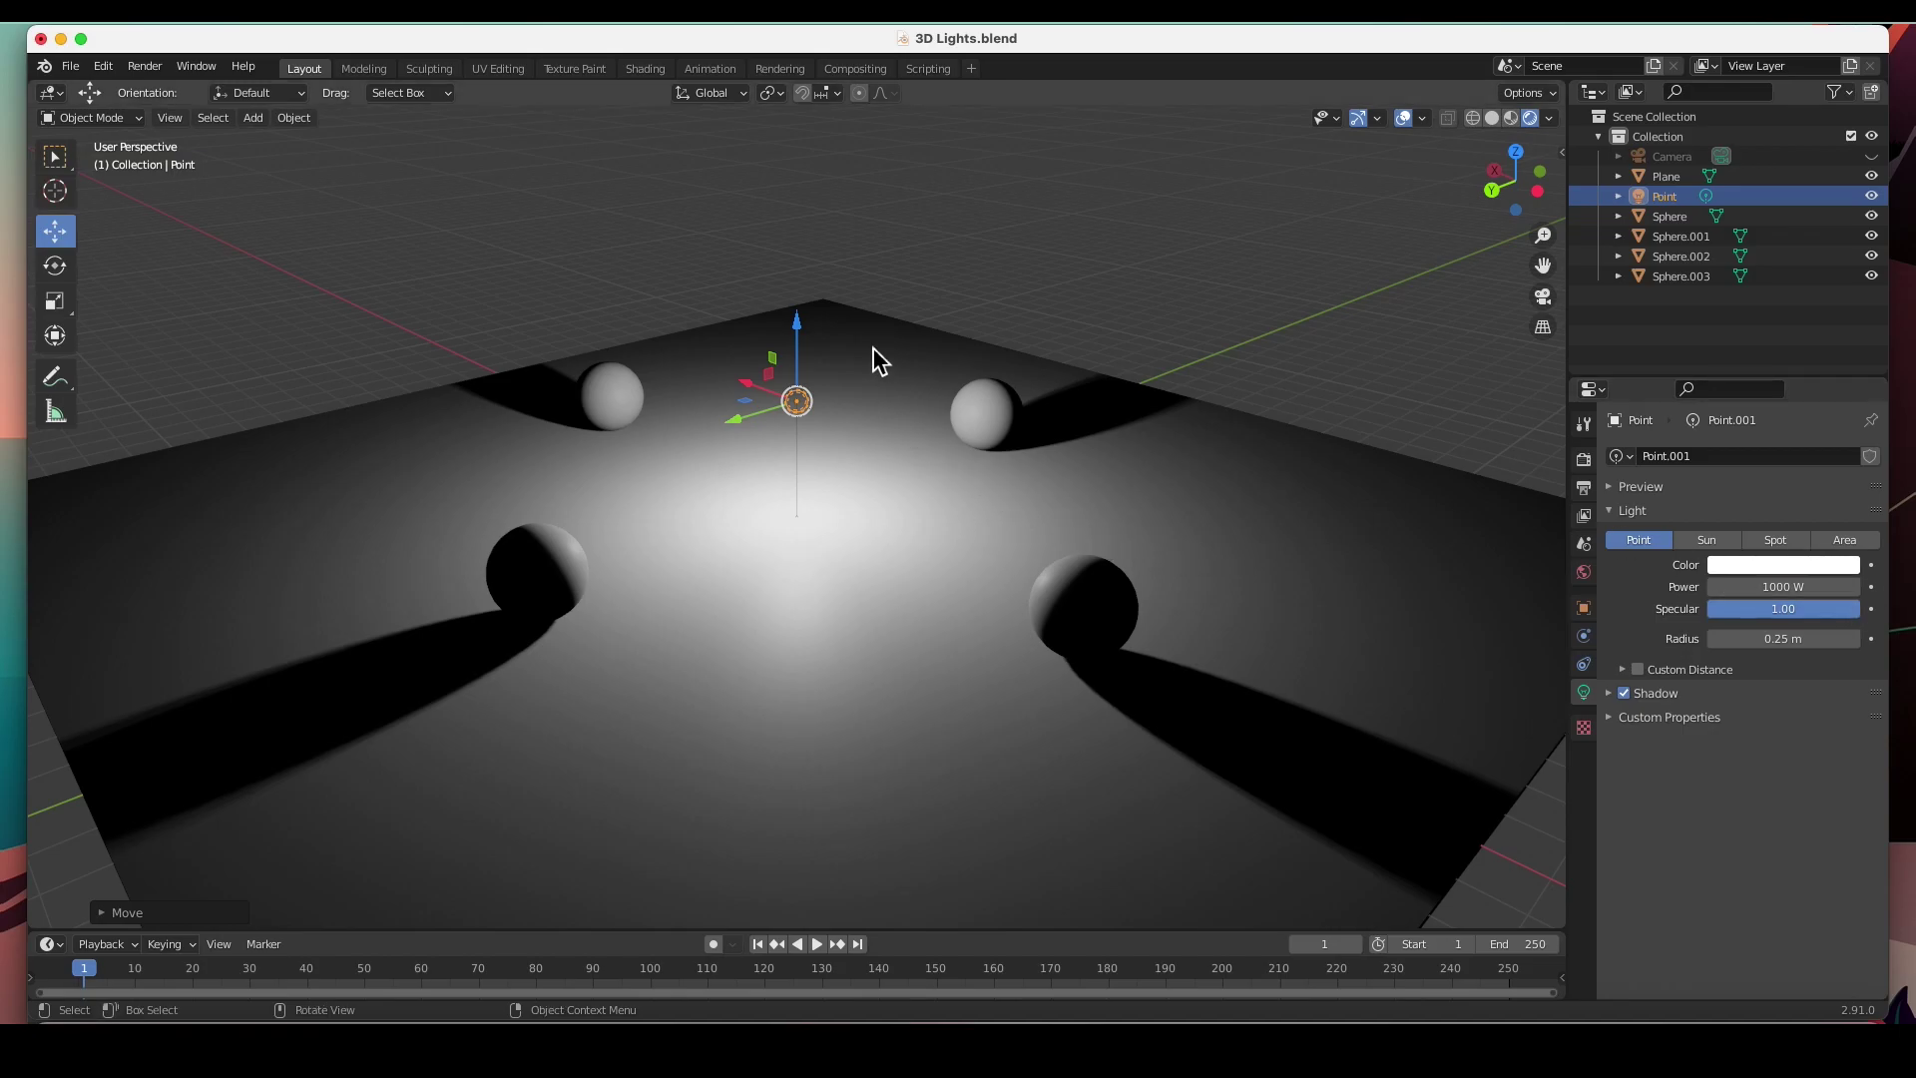
Try the point light closer to the plane, compare it with the light bulb images in Google Chrome, and raise it again in Blender.
{"action": "left_click_drag", "start_coordinate": [806, 333], "coordinate": [797, 385]}
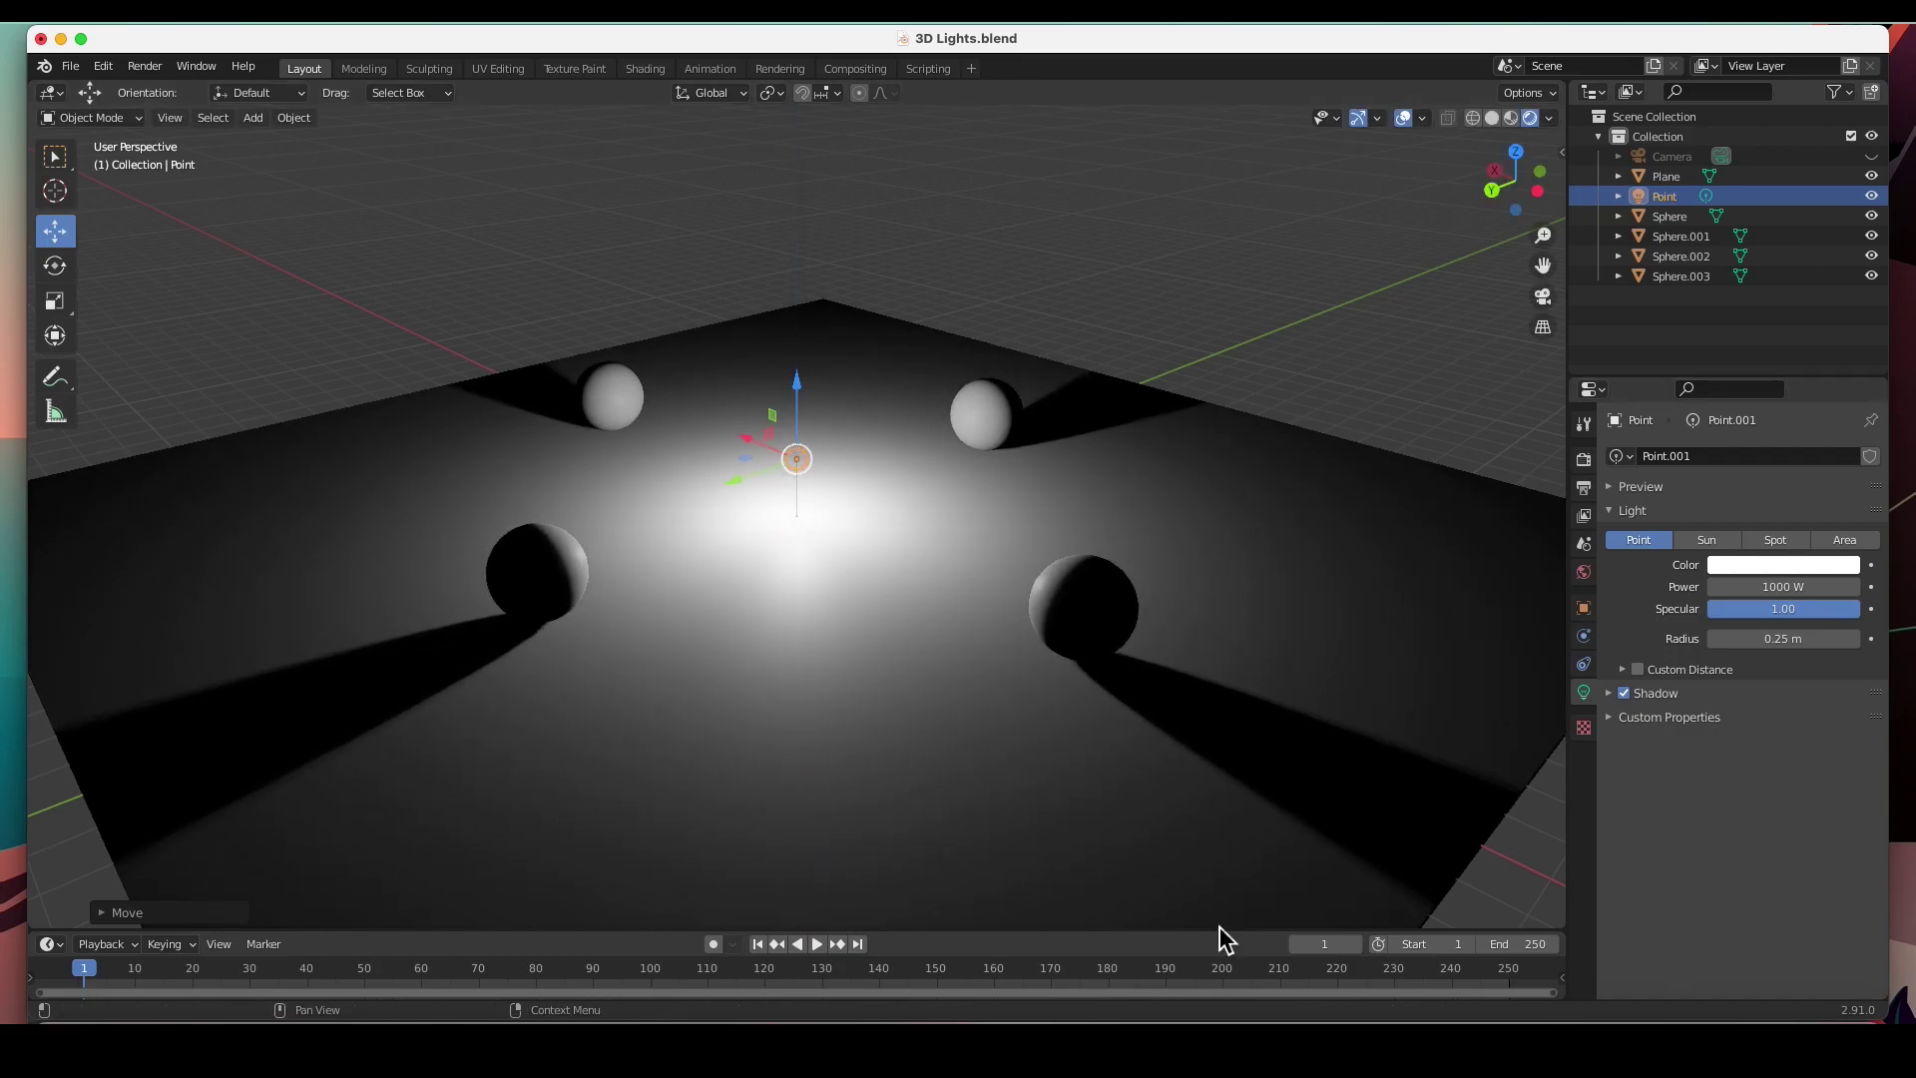
{"action": "left_click", "coordinate": [223, 1038]}
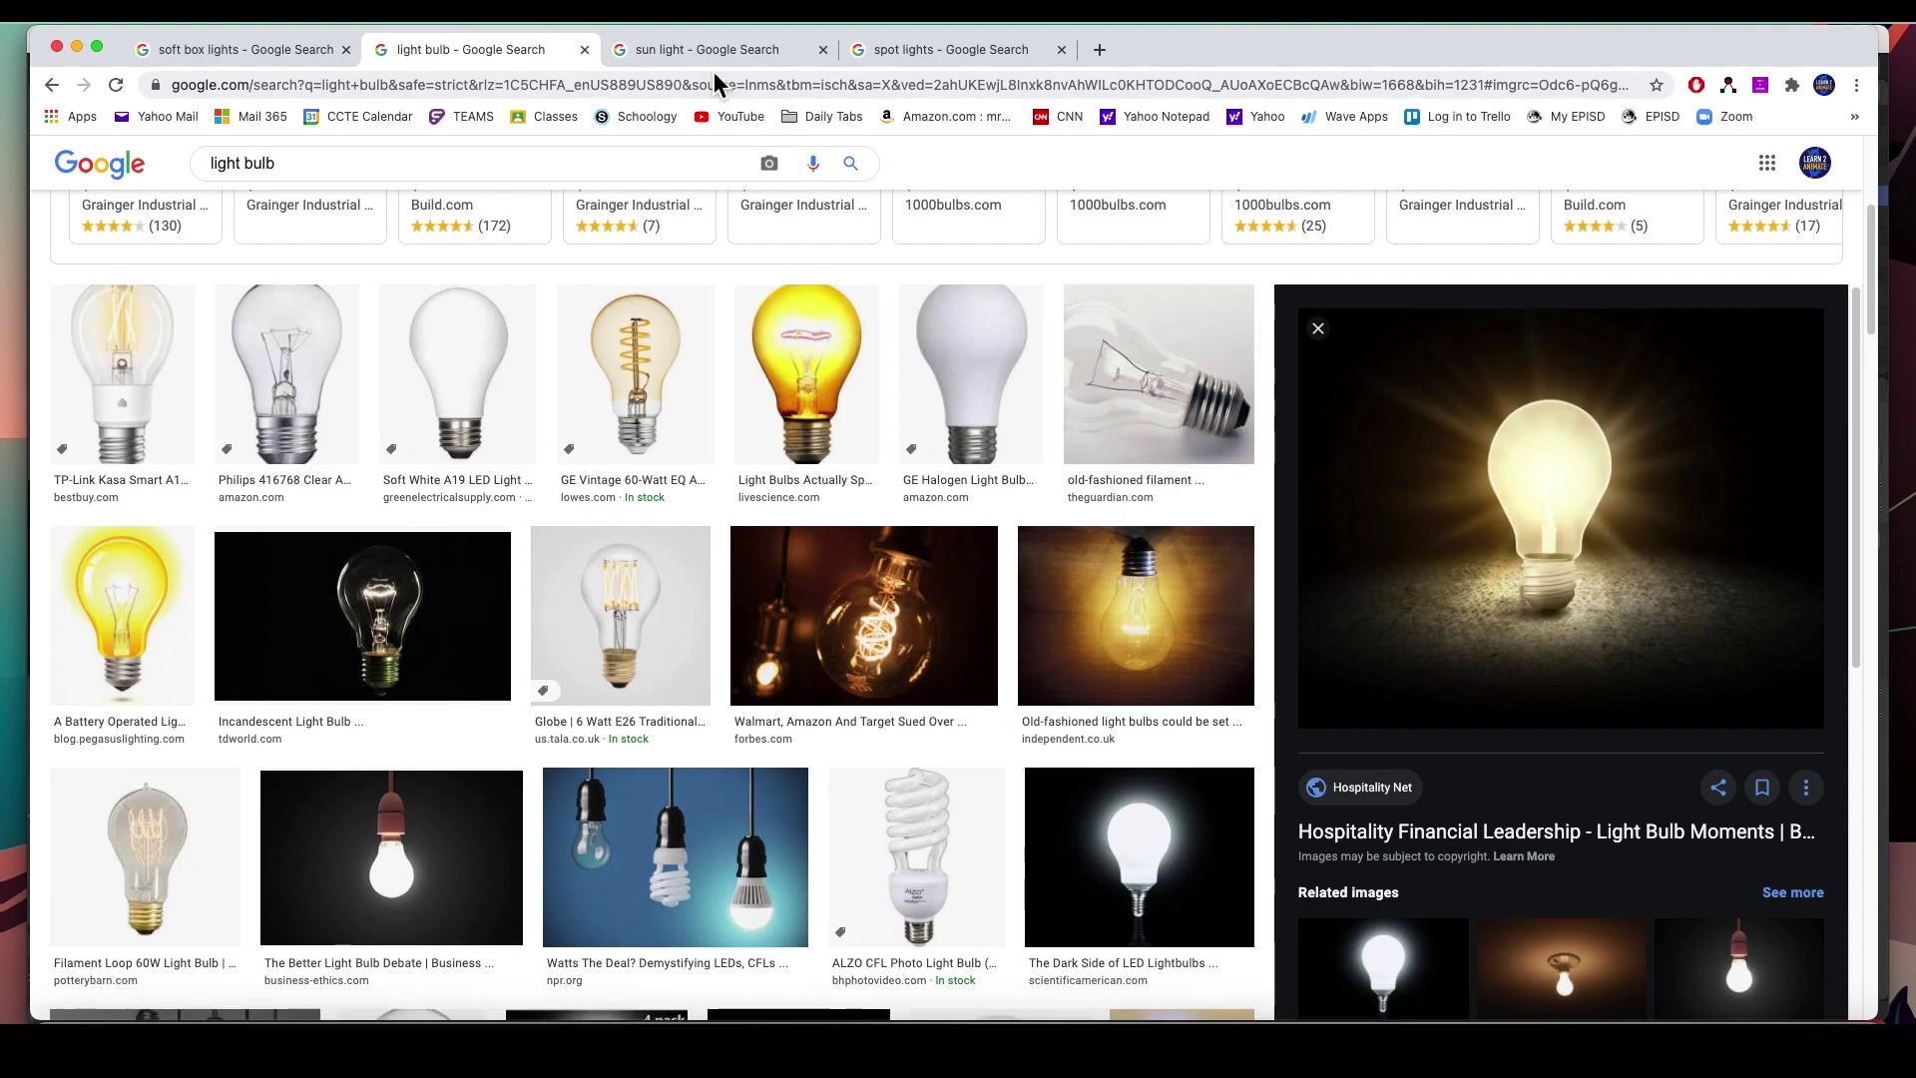
{"action": "left_click", "coordinate": [770, 1013]}
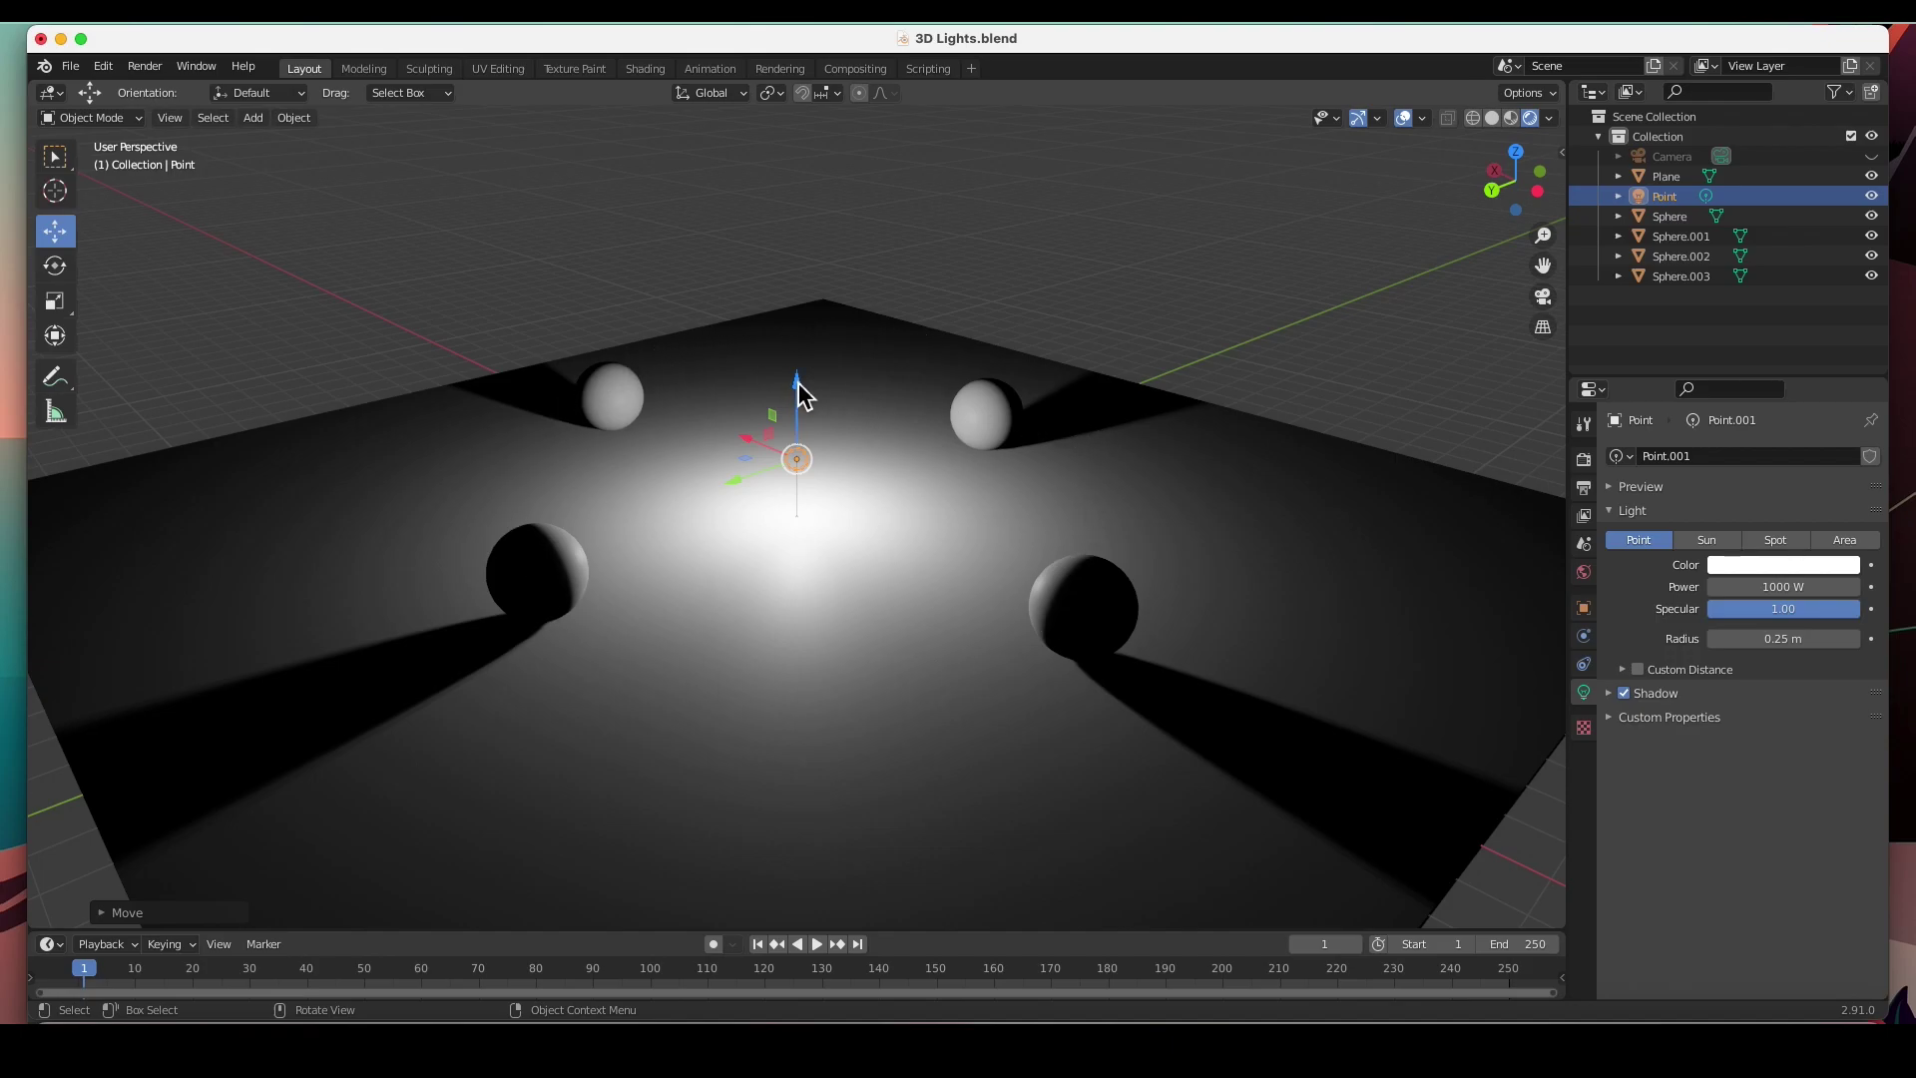
{"action": "mouse_move", "coordinate": [807, 387]}
{"action": "left_mouse_down"}
{"action": "mouse_move", "coordinate": [804, 312]}
{"action": "mouse_move", "coordinate": [797, 406]}
{"action": "left_mouse_up"}
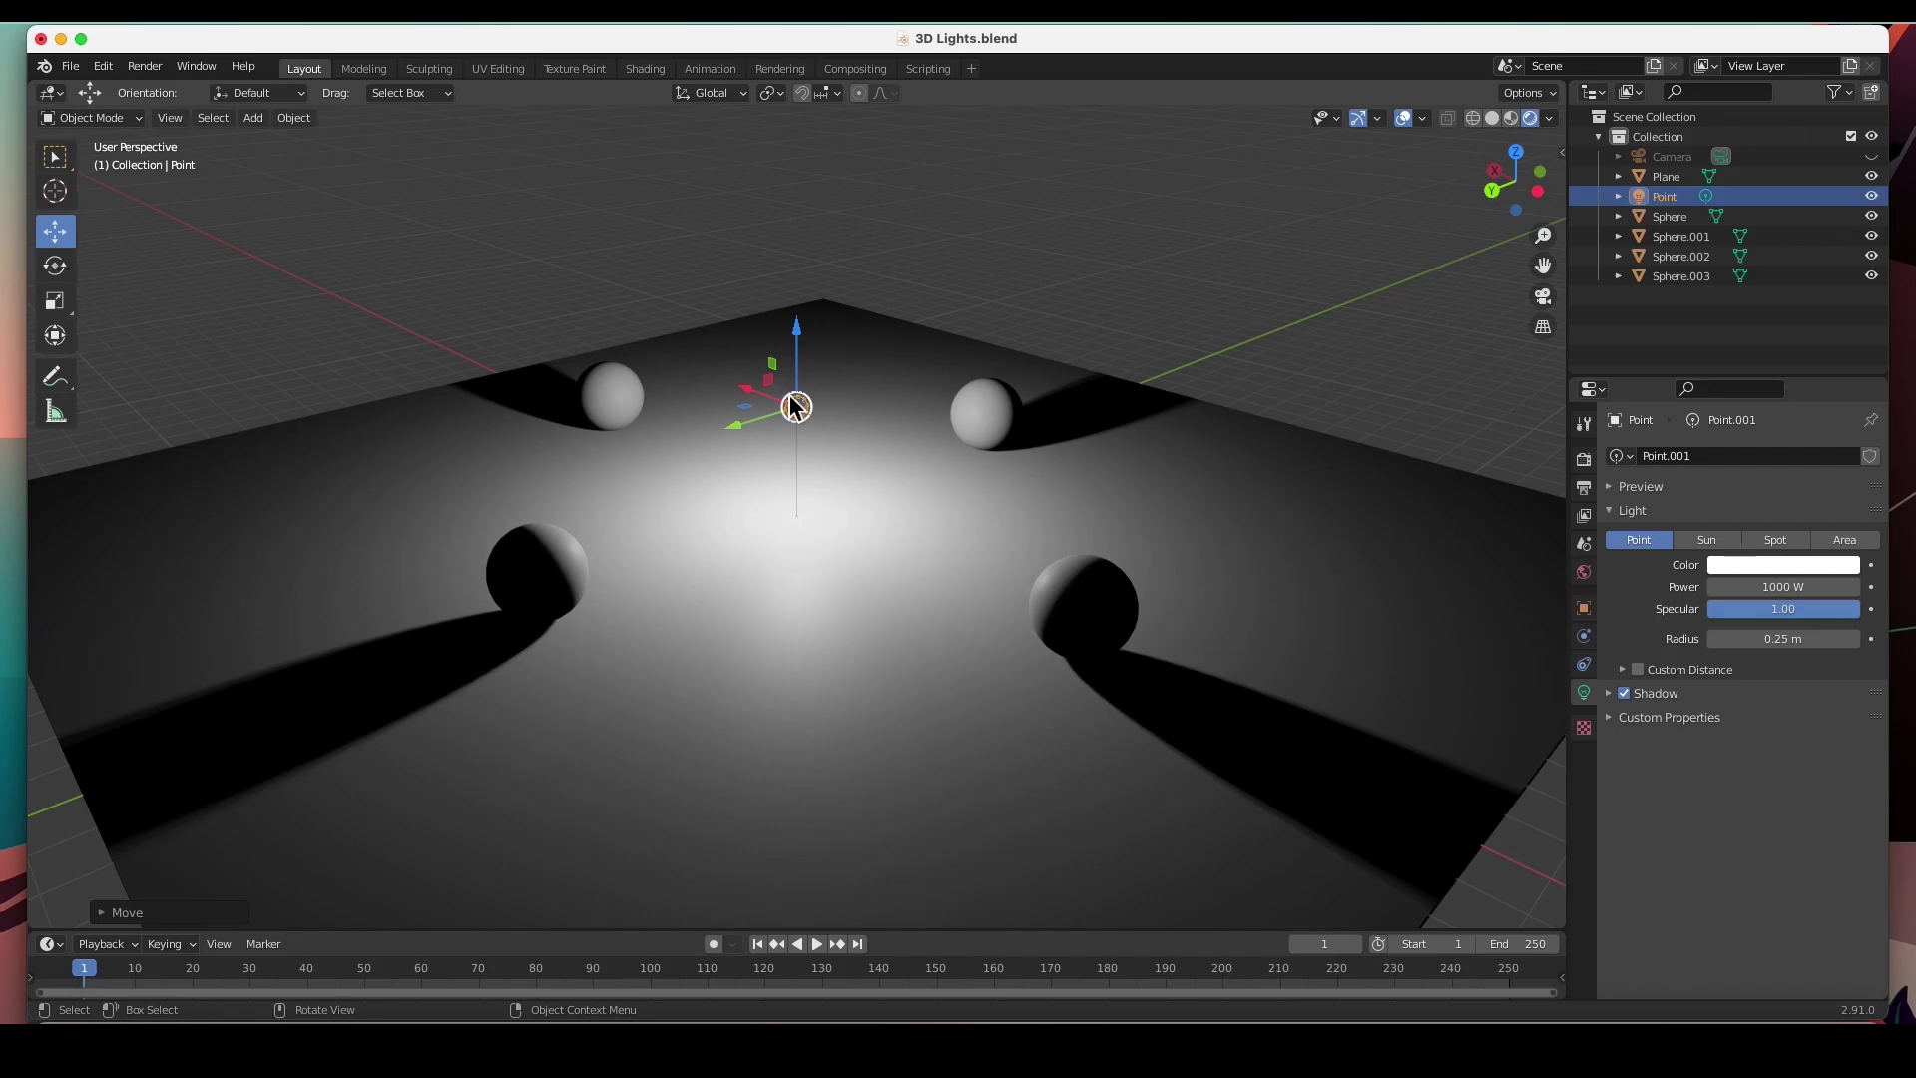
Try rotating the point light in several directions above the plane.
{"action": "left_click", "coordinate": [56, 269]}
{"action": "left_click_drag", "start_coordinate": [768, 363], "coordinate": [848, 524]}
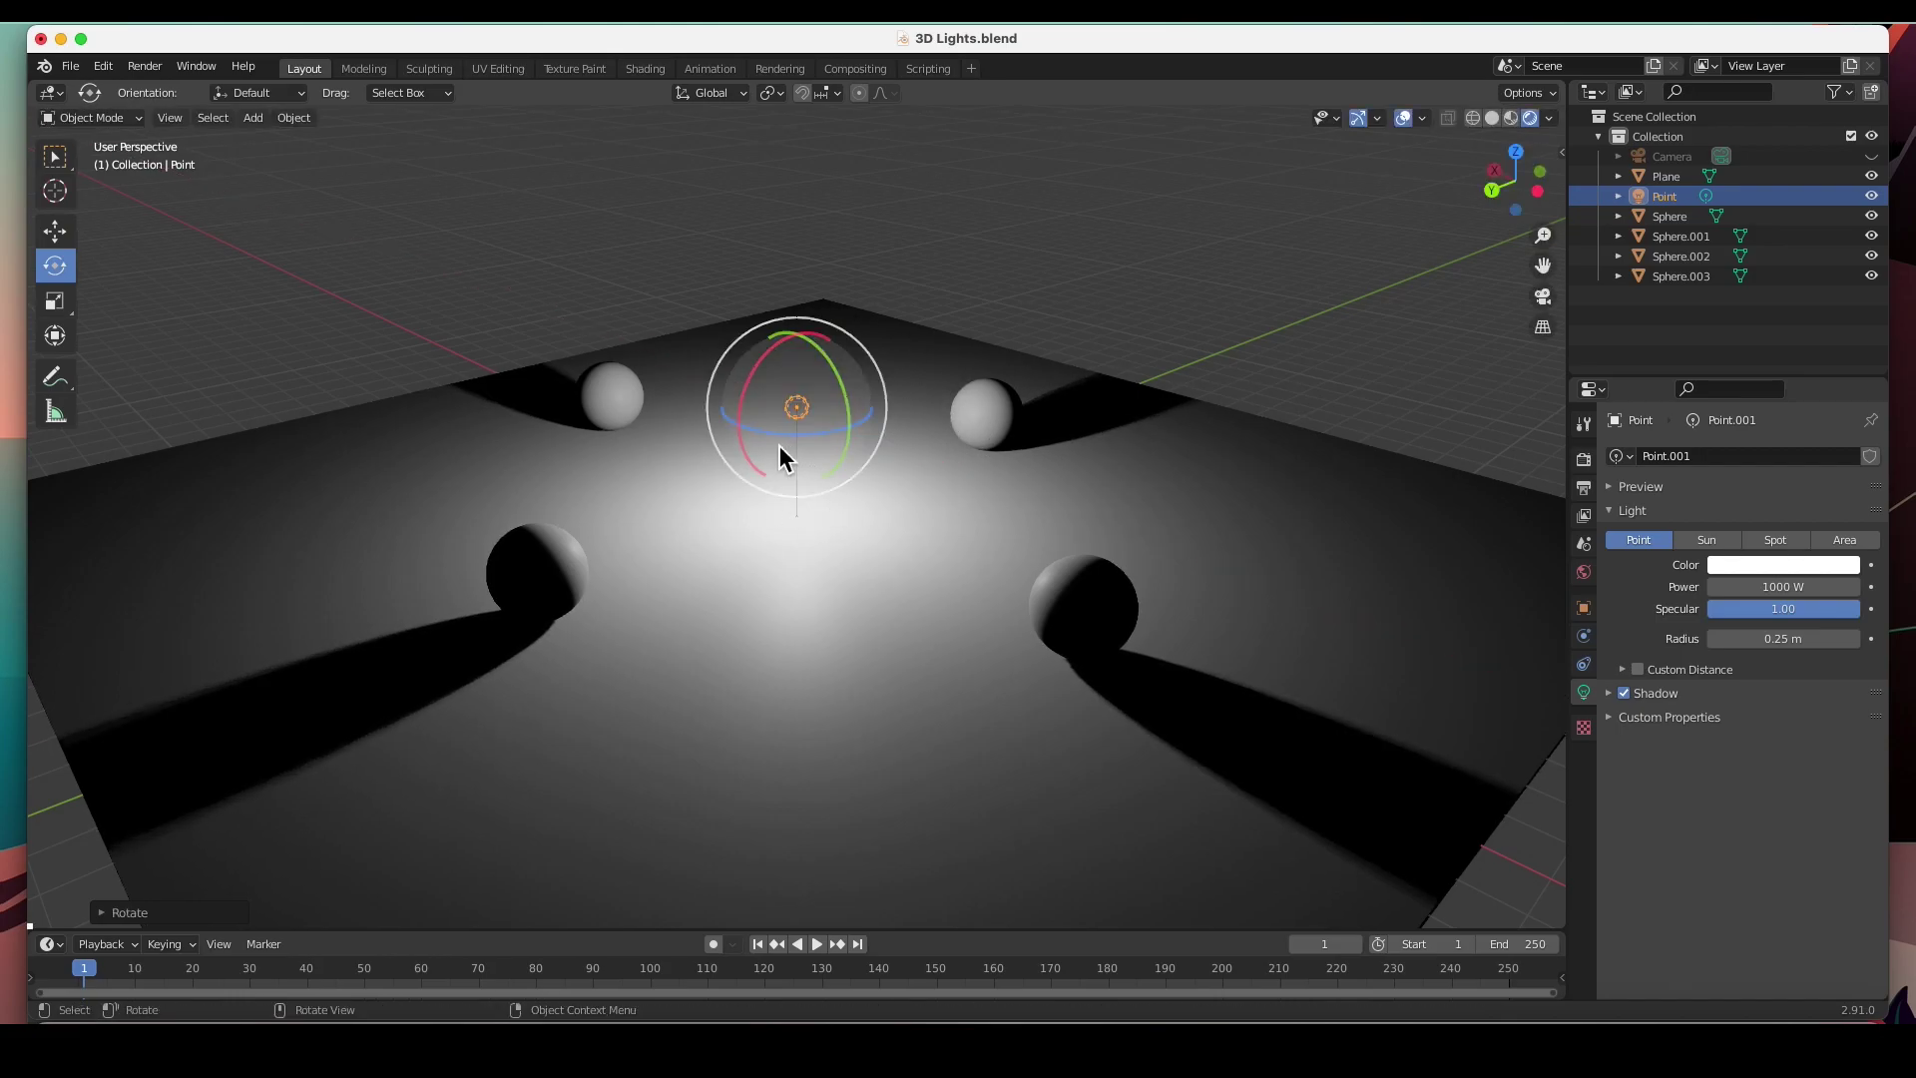
{"action": "left_click_drag", "start_coordinate": [776, 435], "coordinate": [894, 495]}
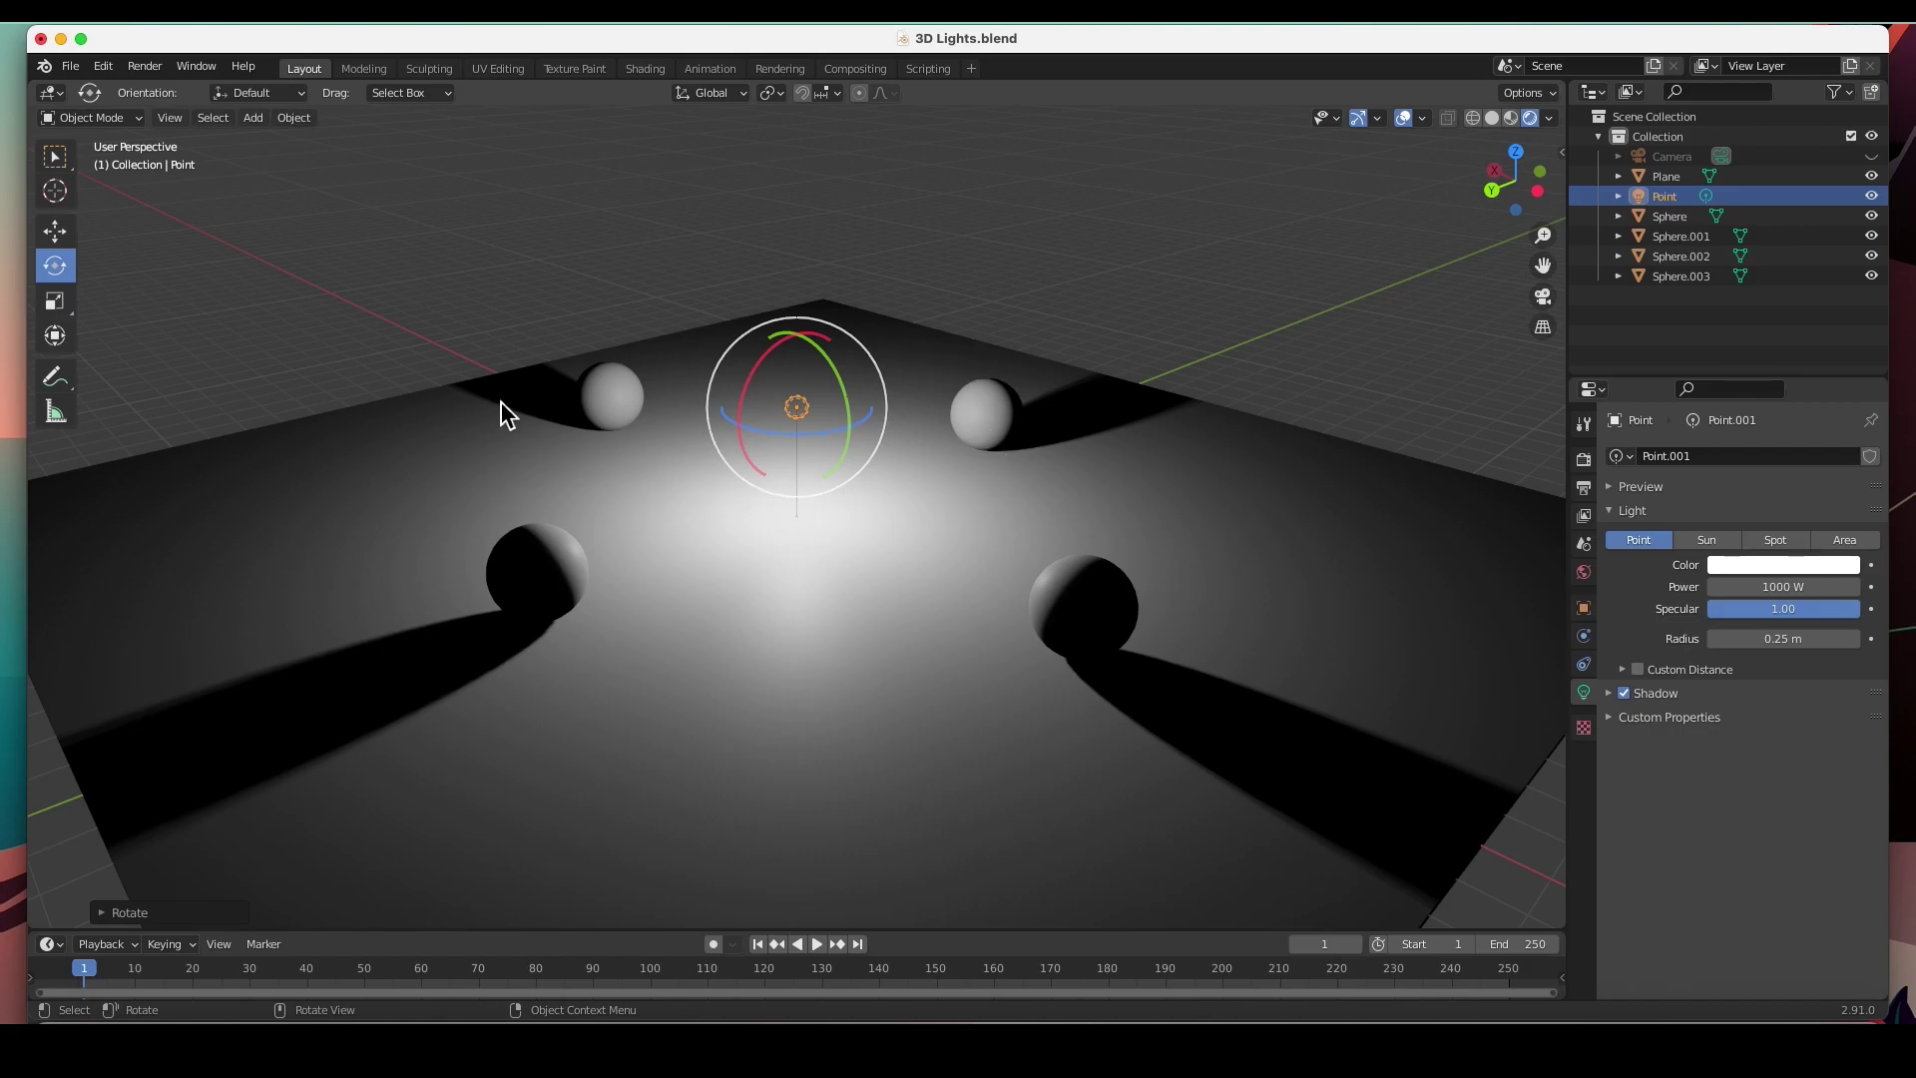
Shift the point light horizontally along the Y and X axes and raise it higher above the plane.
{"action": "left_click", "coordinate": [56, 234]}
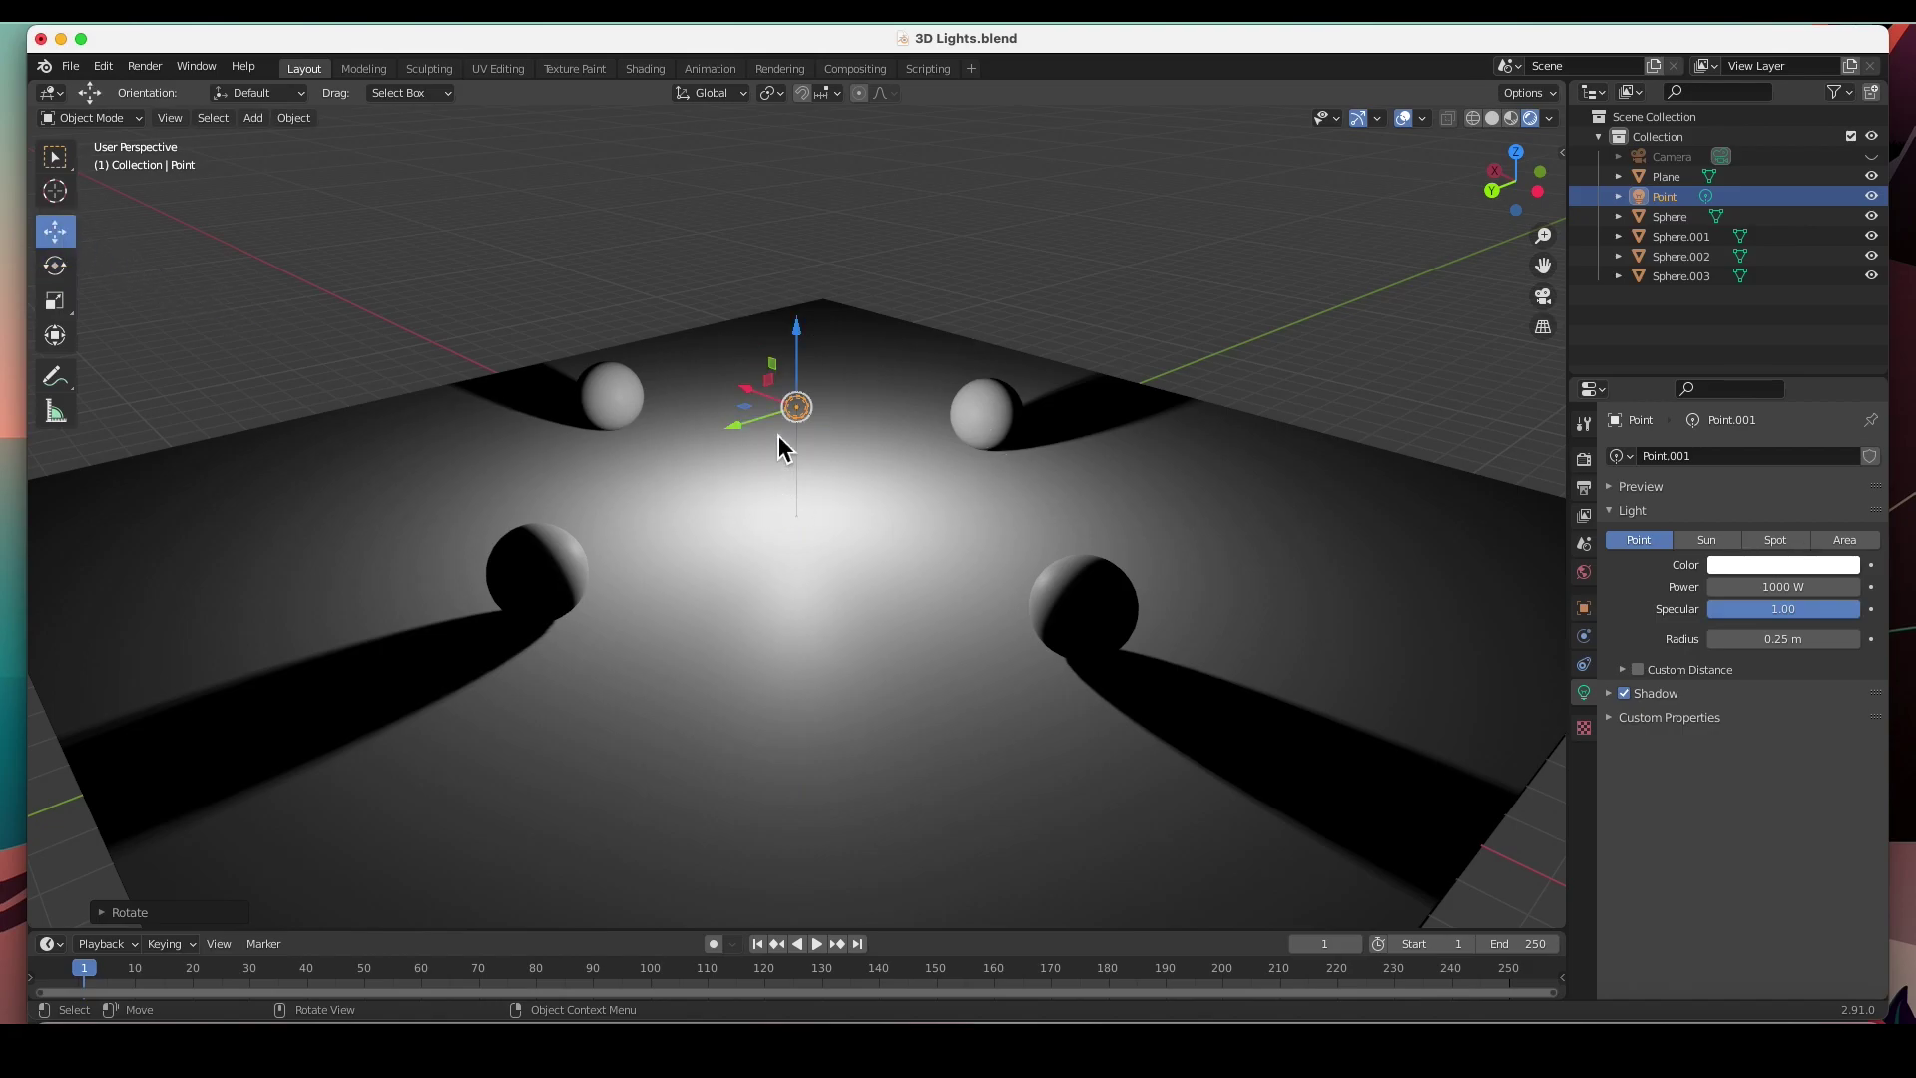
{"action": "left_click_drag", "start_coordinate": [738, 429], "coordinate": [784, 528]}
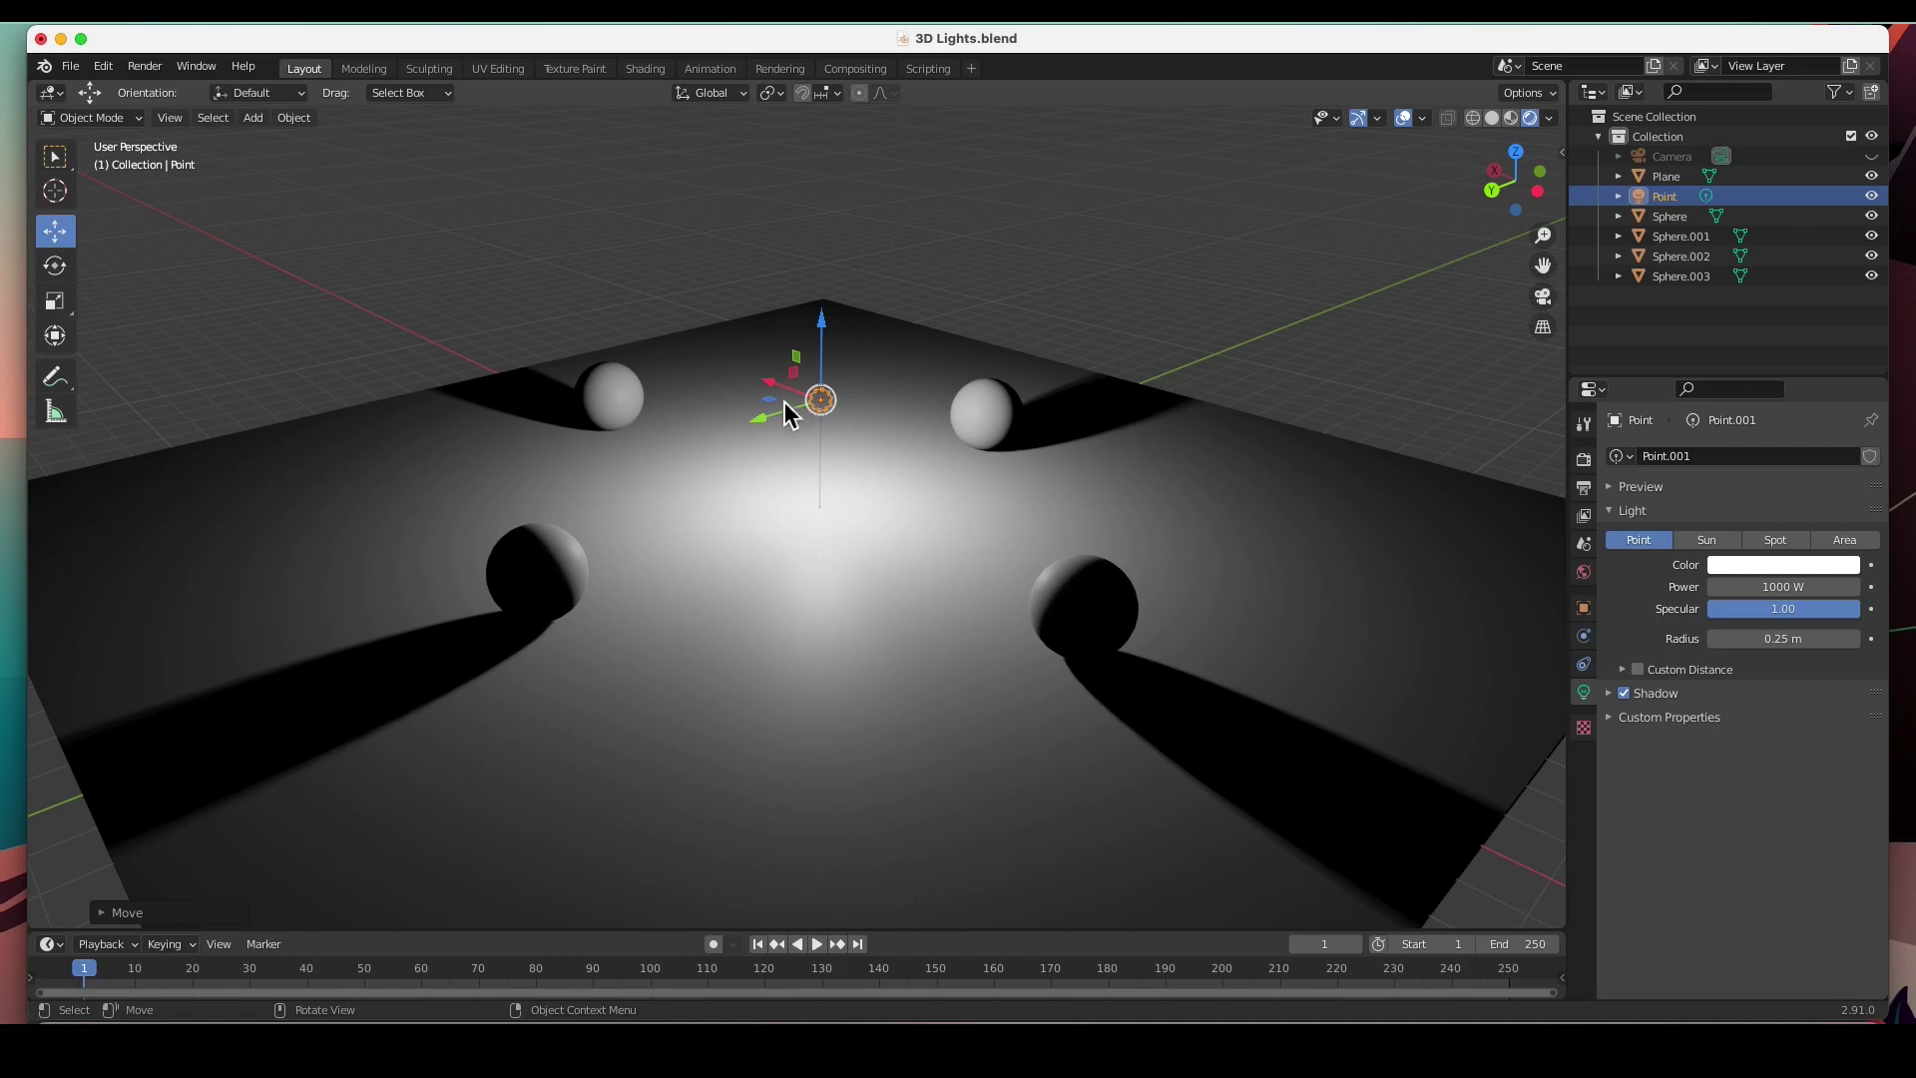
{"action": "key", "text": "g"}
{"action": "key", "text": "x"}
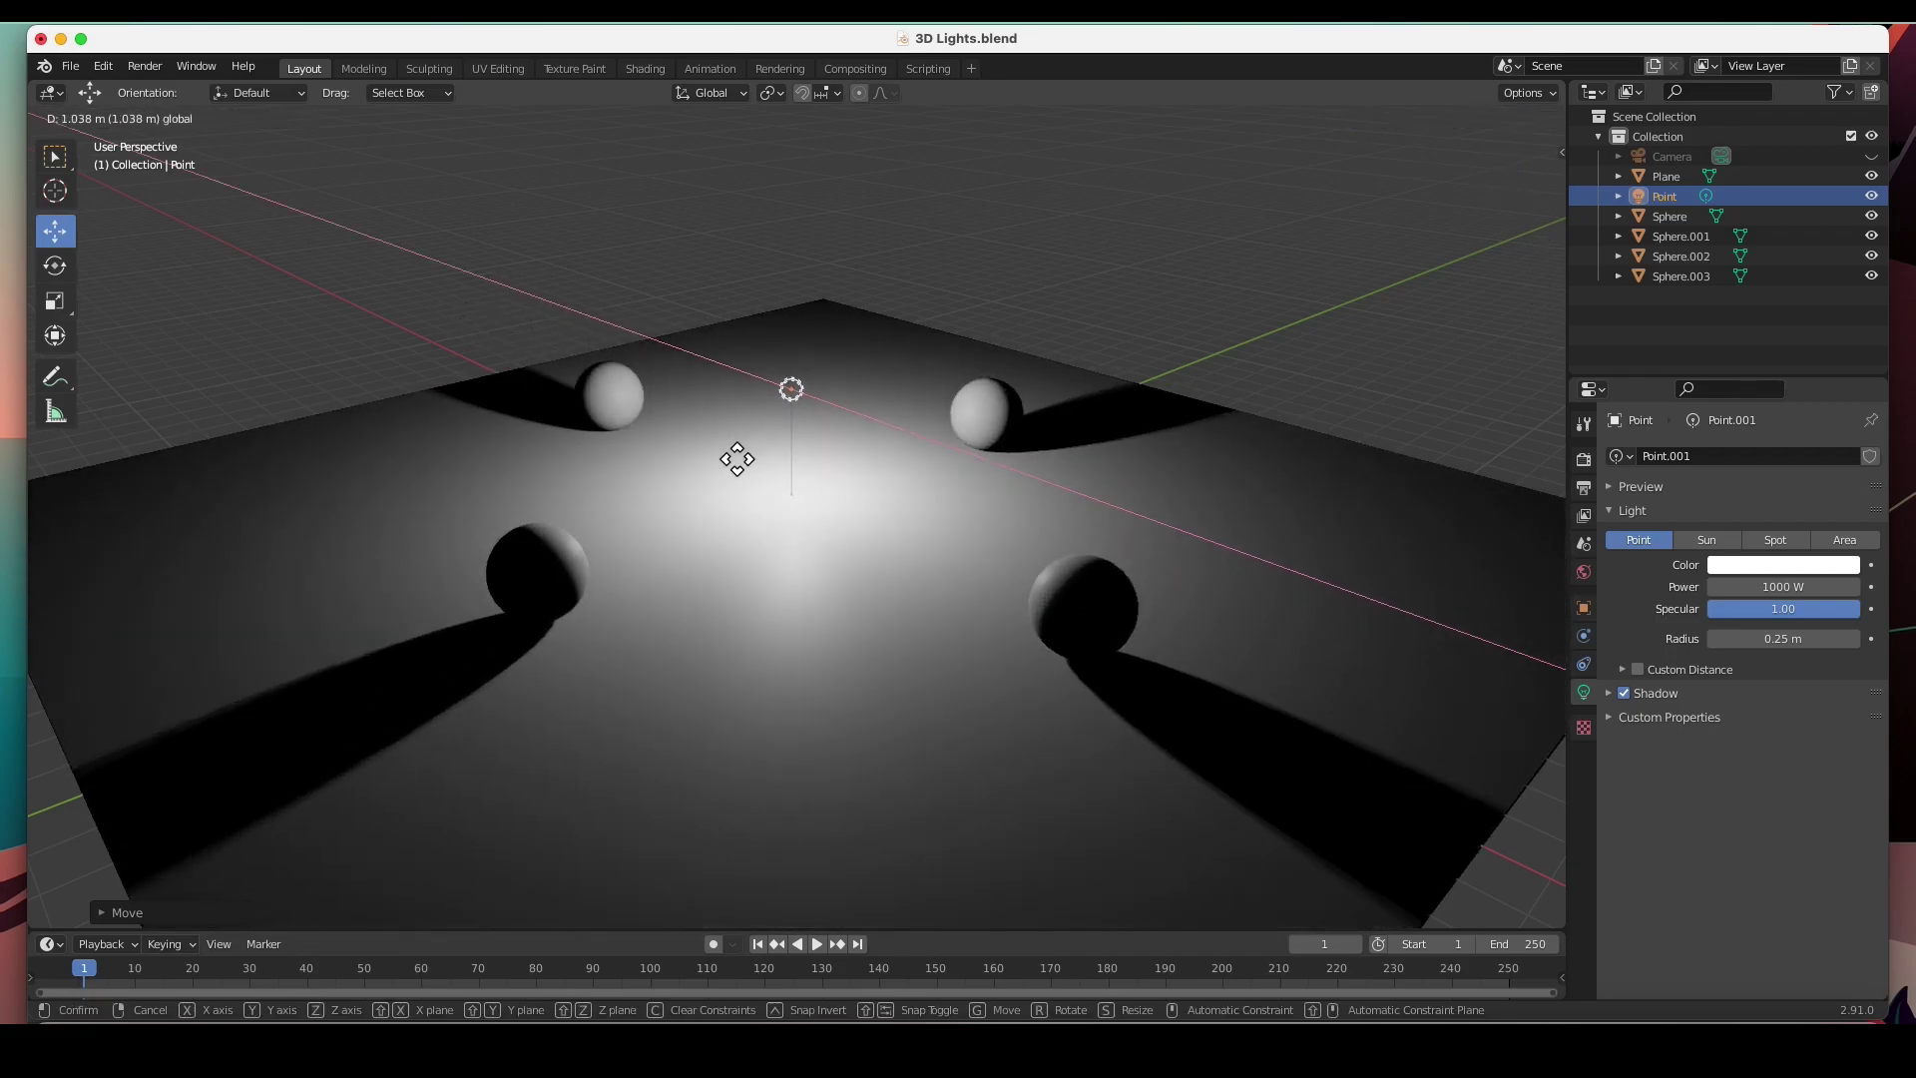
{"action": "left_click", "coordinate": [736, 459]}
{"action": "left_click_drag", "start_coordinate": [790, 394], "coordinate": [791, 304]}
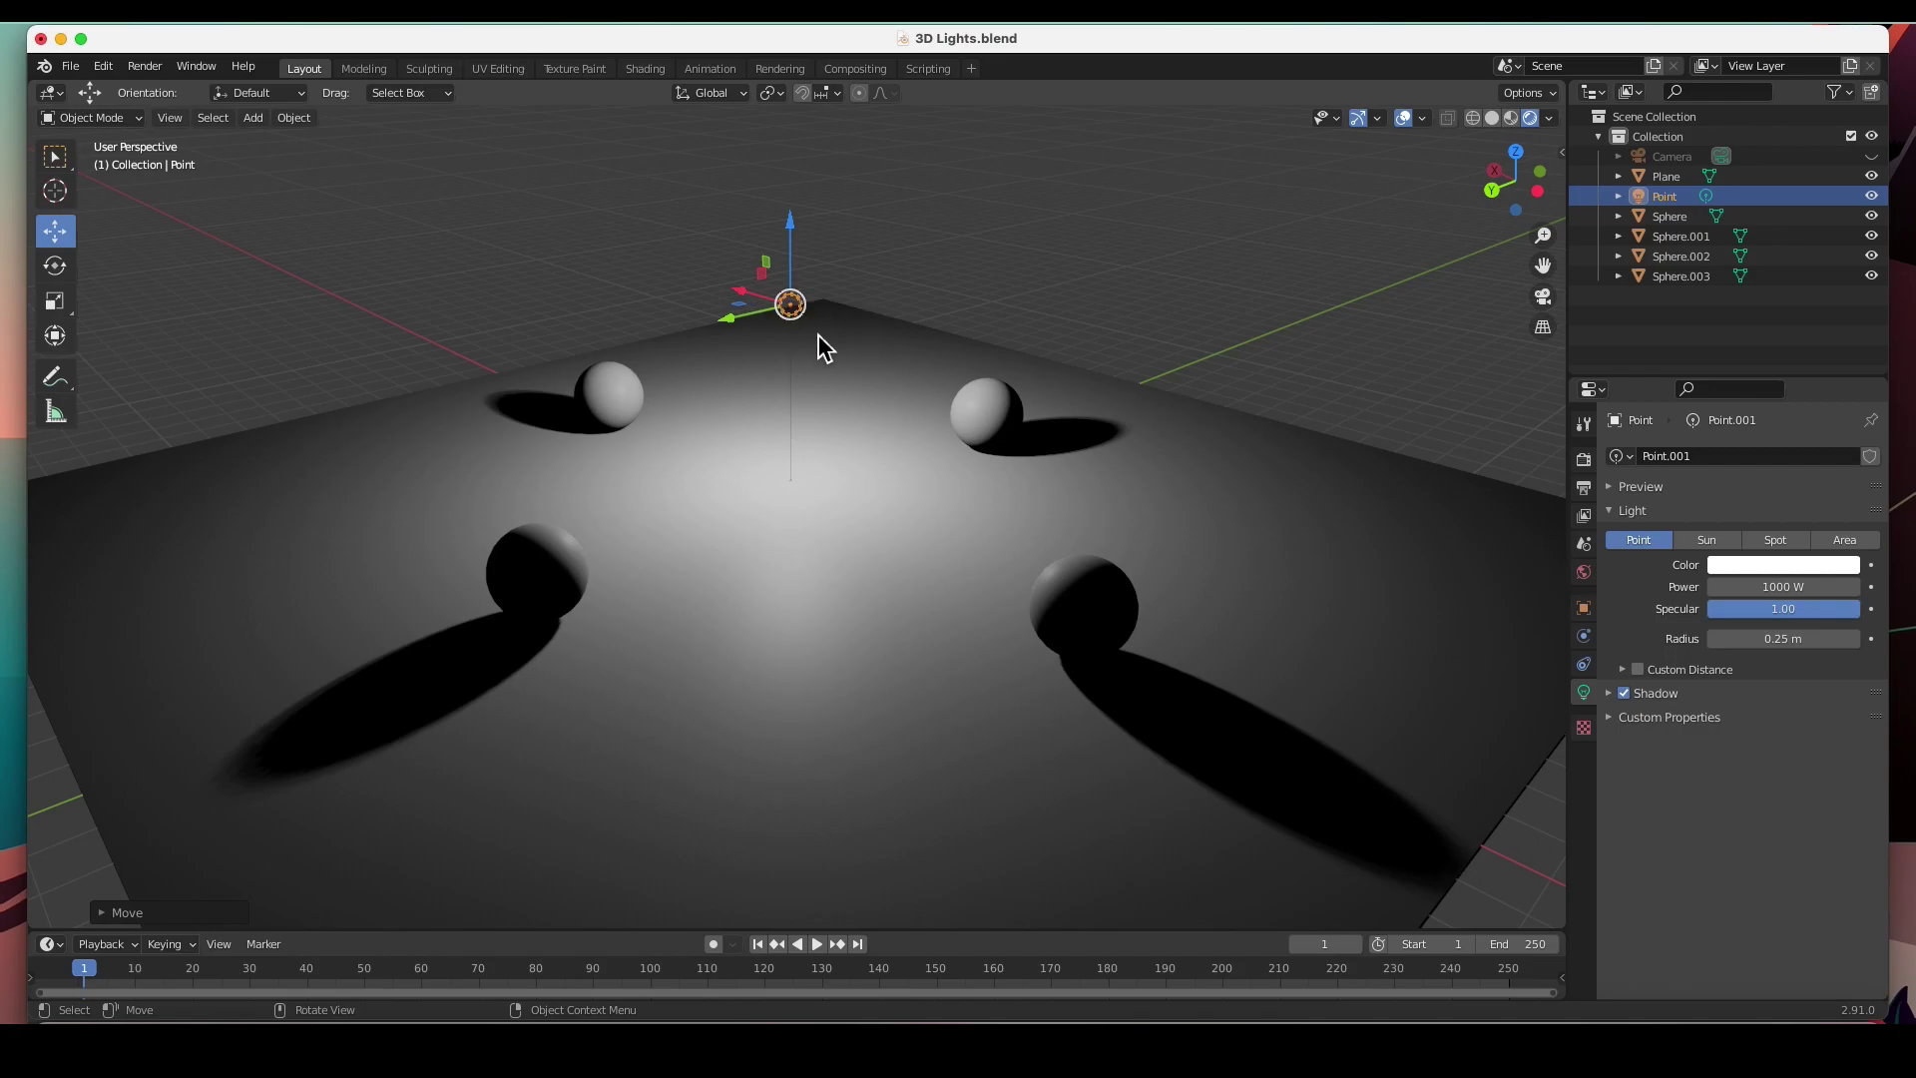
{"action": "left_click_drag", "start_coordinate": [757, 295], "coordinate": [774, 303]}
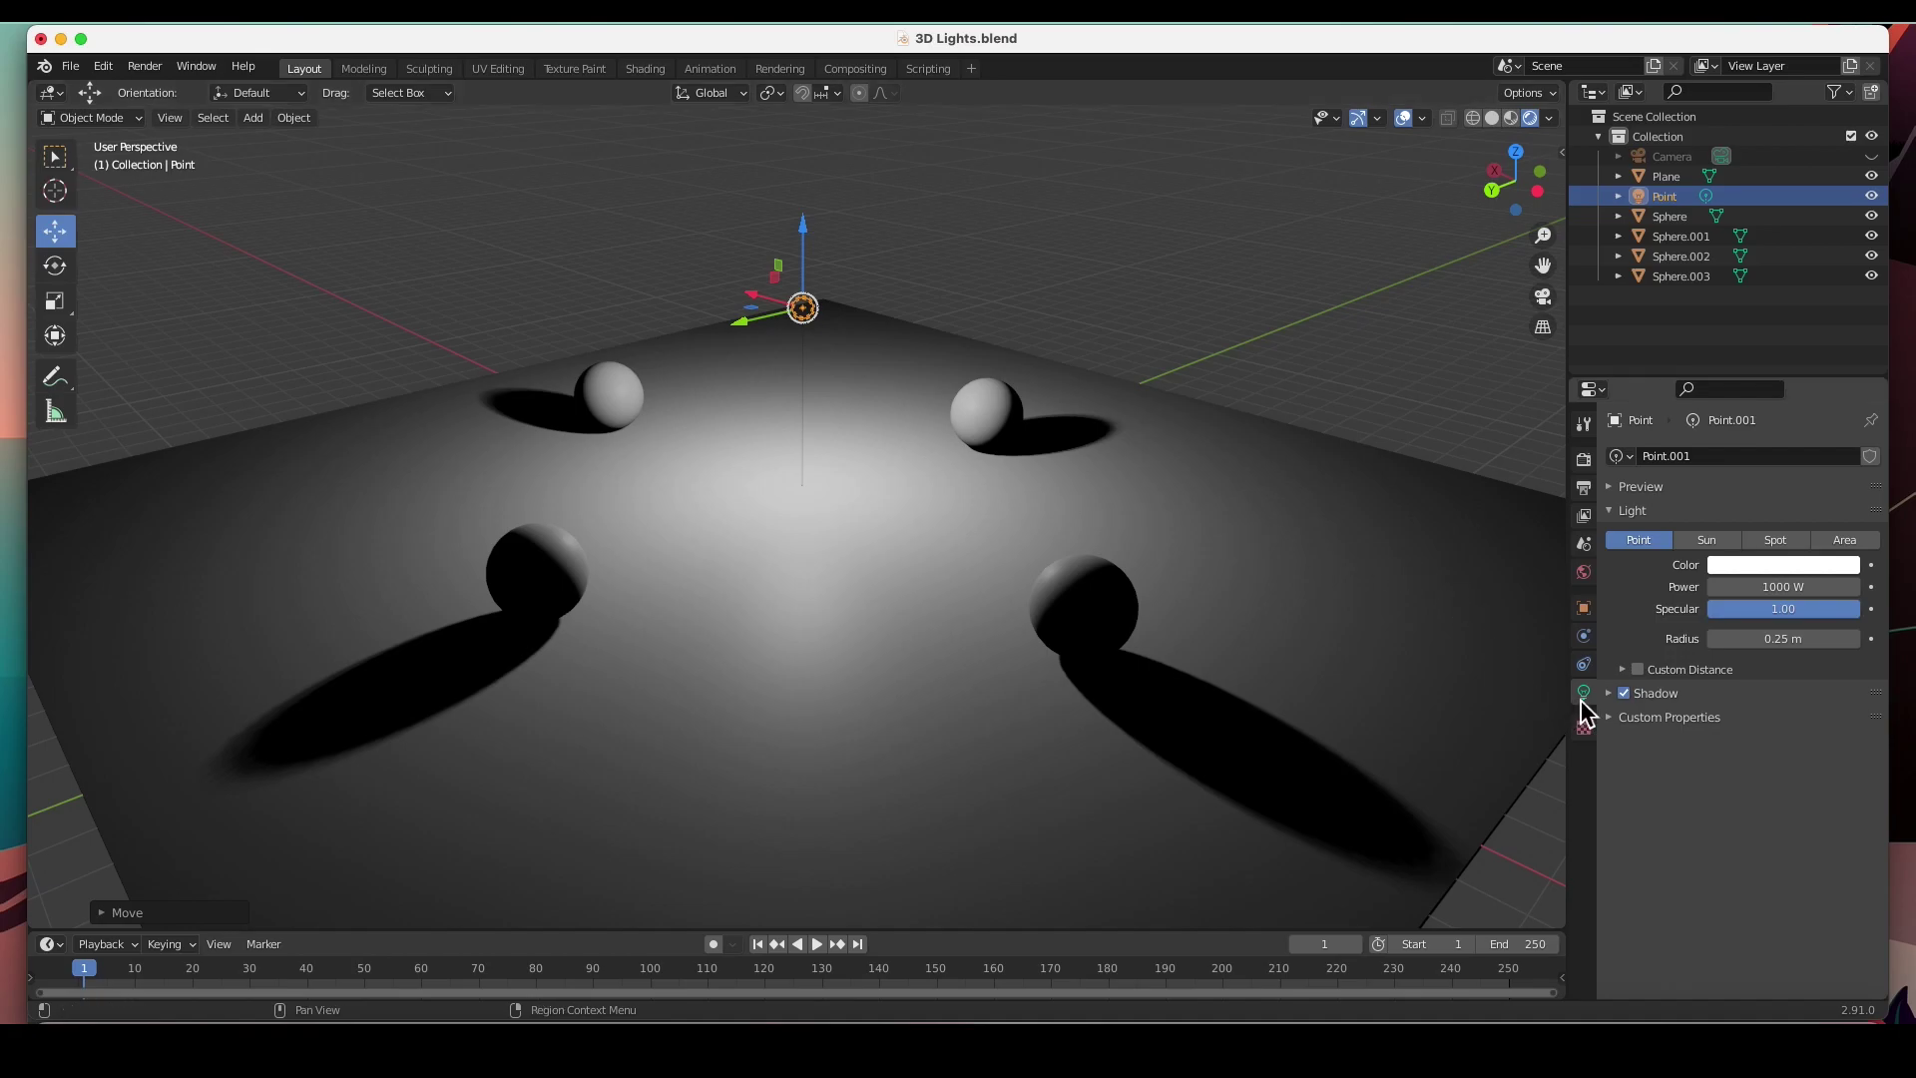
Change the point light to a sun and aim it straight down at the plane.
{"action": "left_click", "coordinate": [1703, 542]}
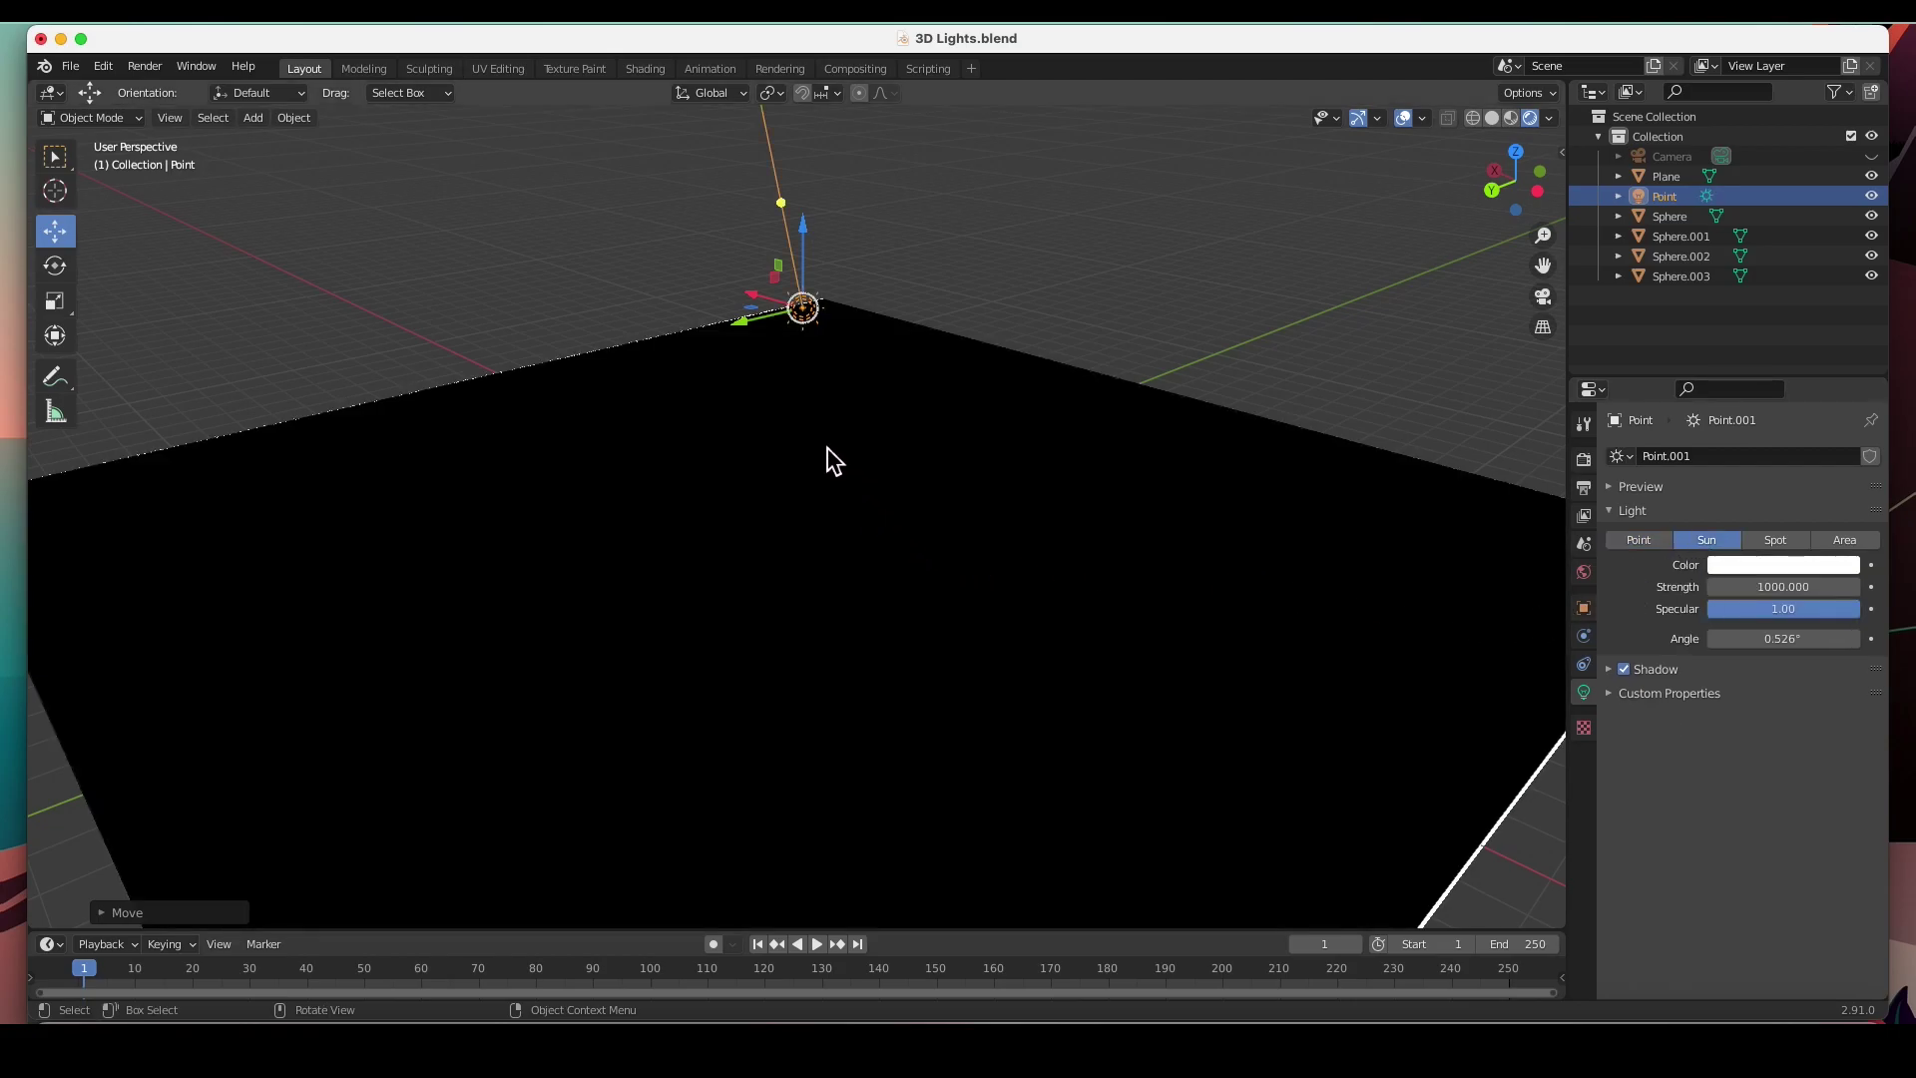
{"action": "left_click_drag", "start_coordinate": [782, 214], "coordinate": [806, 443]}
Reduce the sun's strength through 100, 50 and 5 to 1, and aim it at a low angle across the plane.
{"action": "left_click", "coordinate": [1781, 586]}
{"action": "key", "text": "Return"}
{"action": "left_click", "coordinate": [1830, 589]}
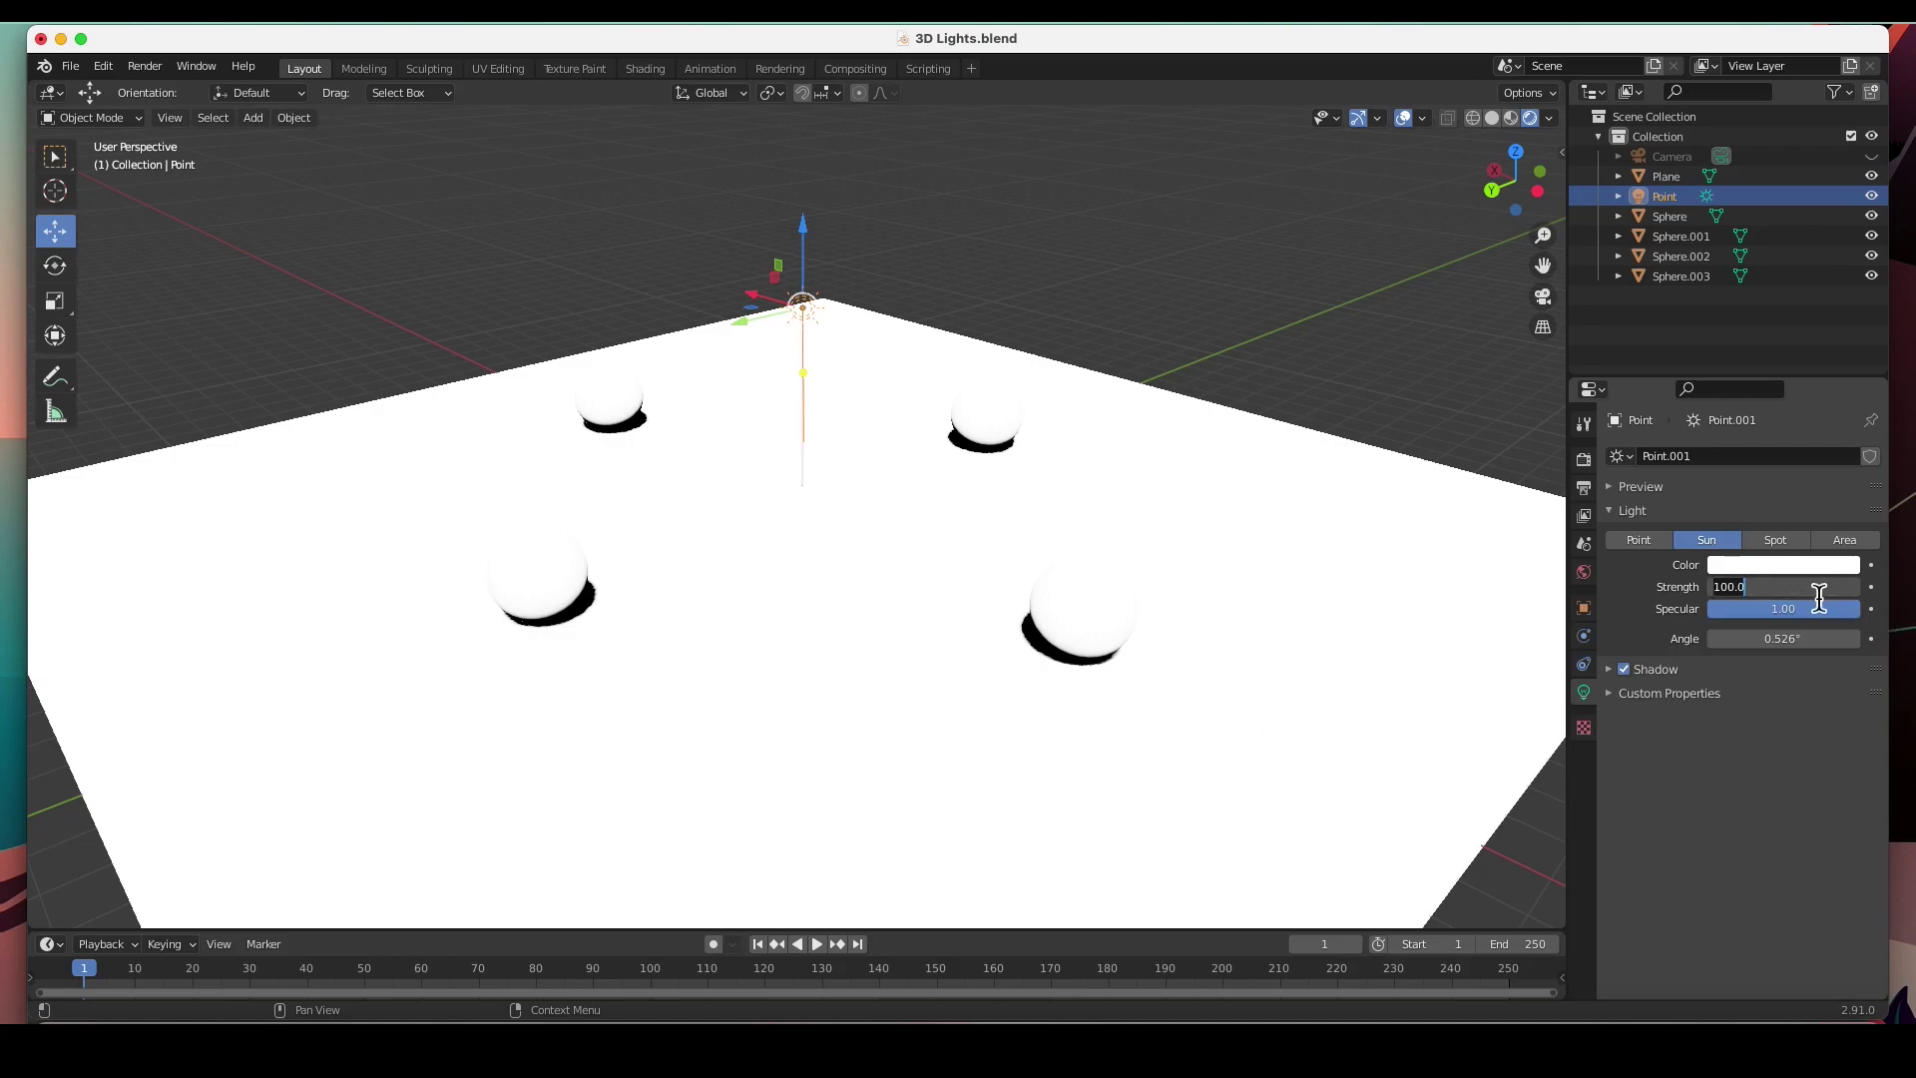
{"action": "type", "text": "50"}
{"action": "key", "text": "Return"}
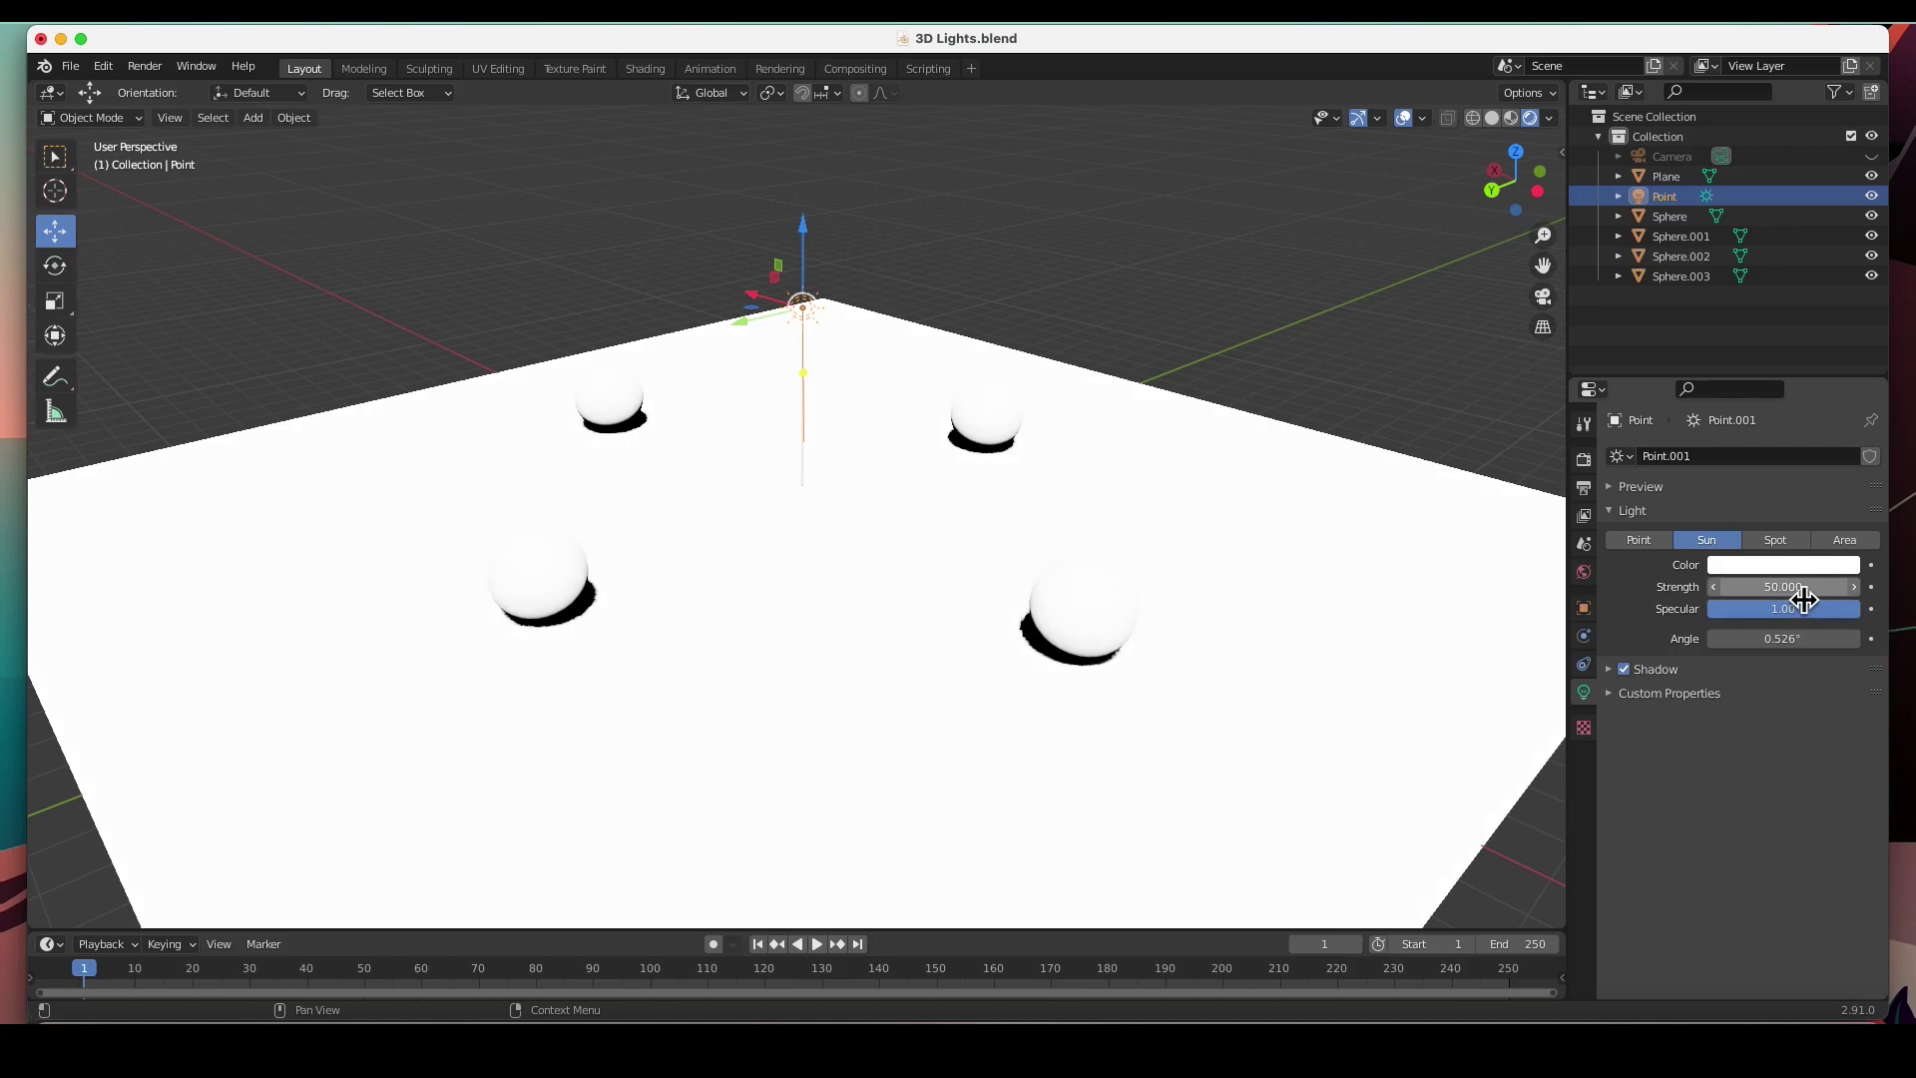
{"action": "left_click_drag", "start_coordinate": [1804, 597], "coordinate": [1820, 596]}
{"action": "left_click", "coordinate": [1819, 597]}
{"action": "type", "text": "5"}
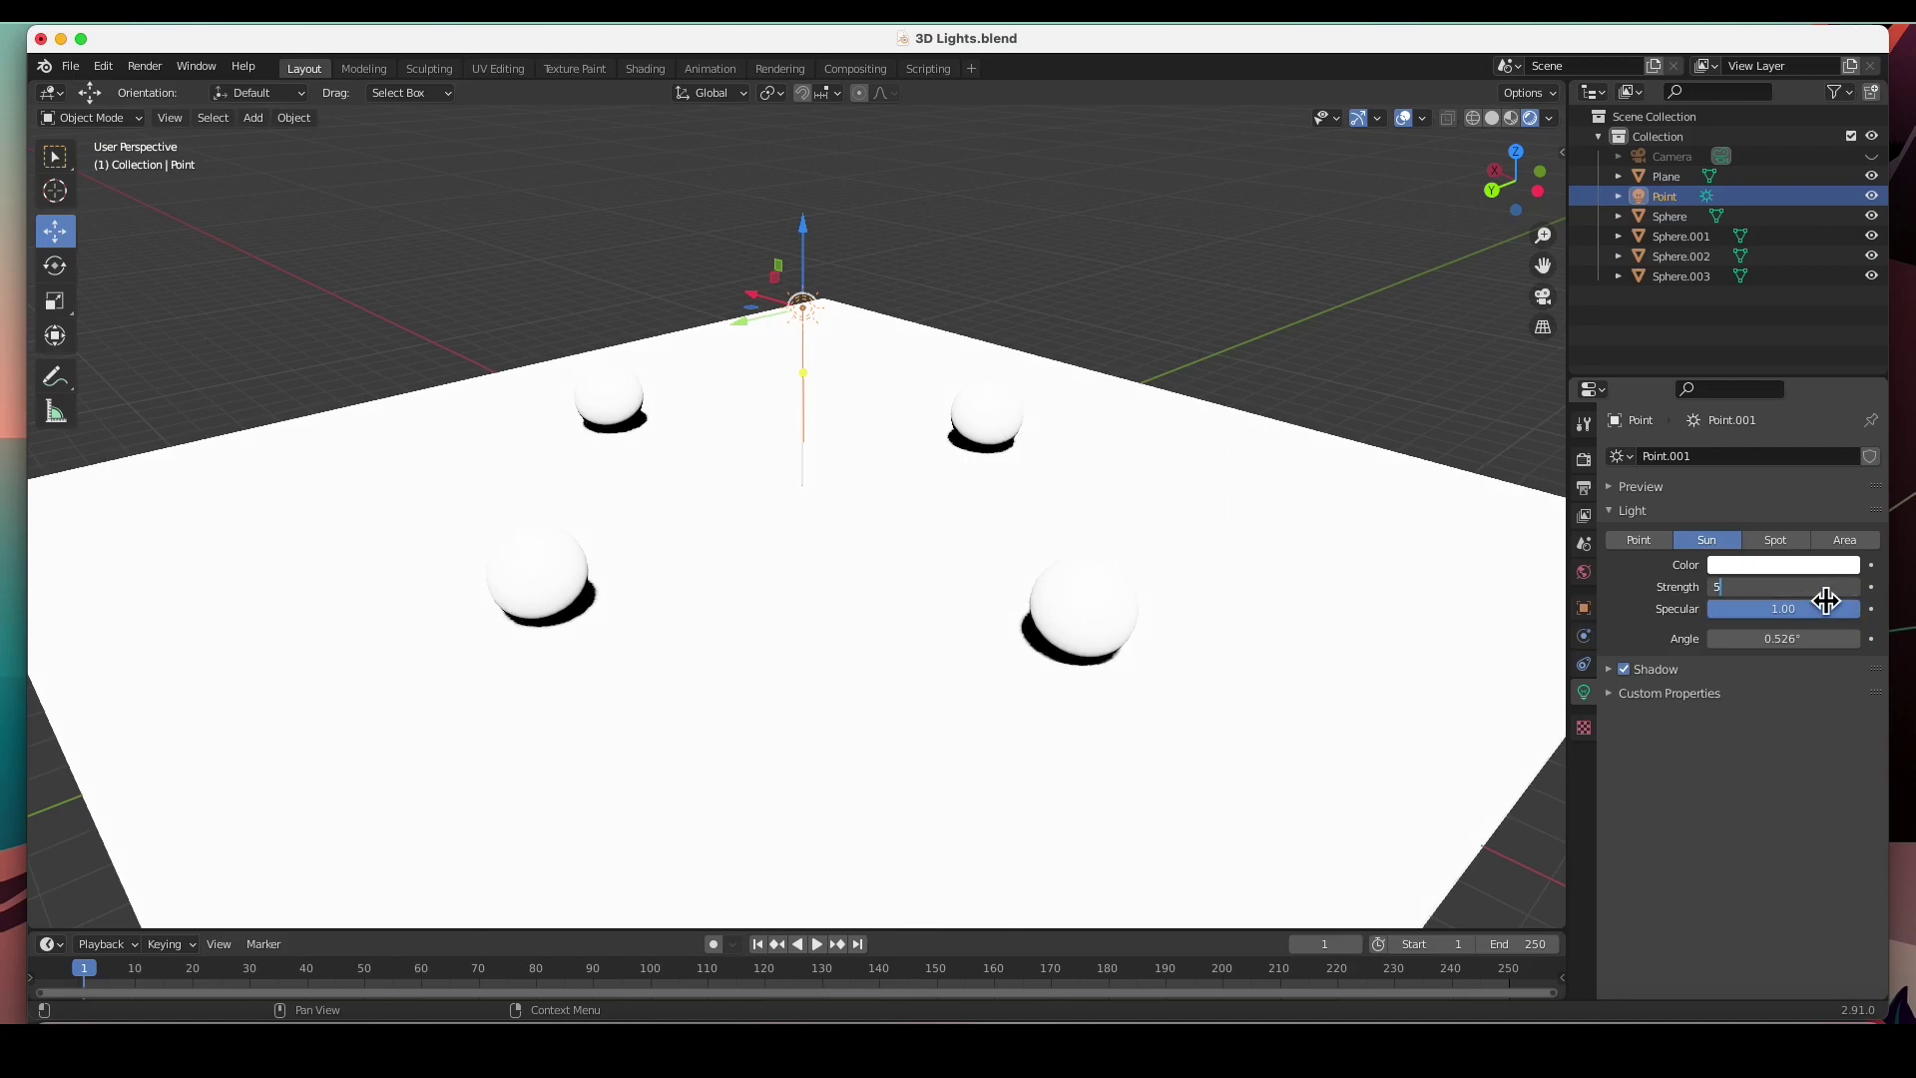
{"action": "key", "text": "Return"}
{"action": "left_click", "coordinate": [1833, 601]}
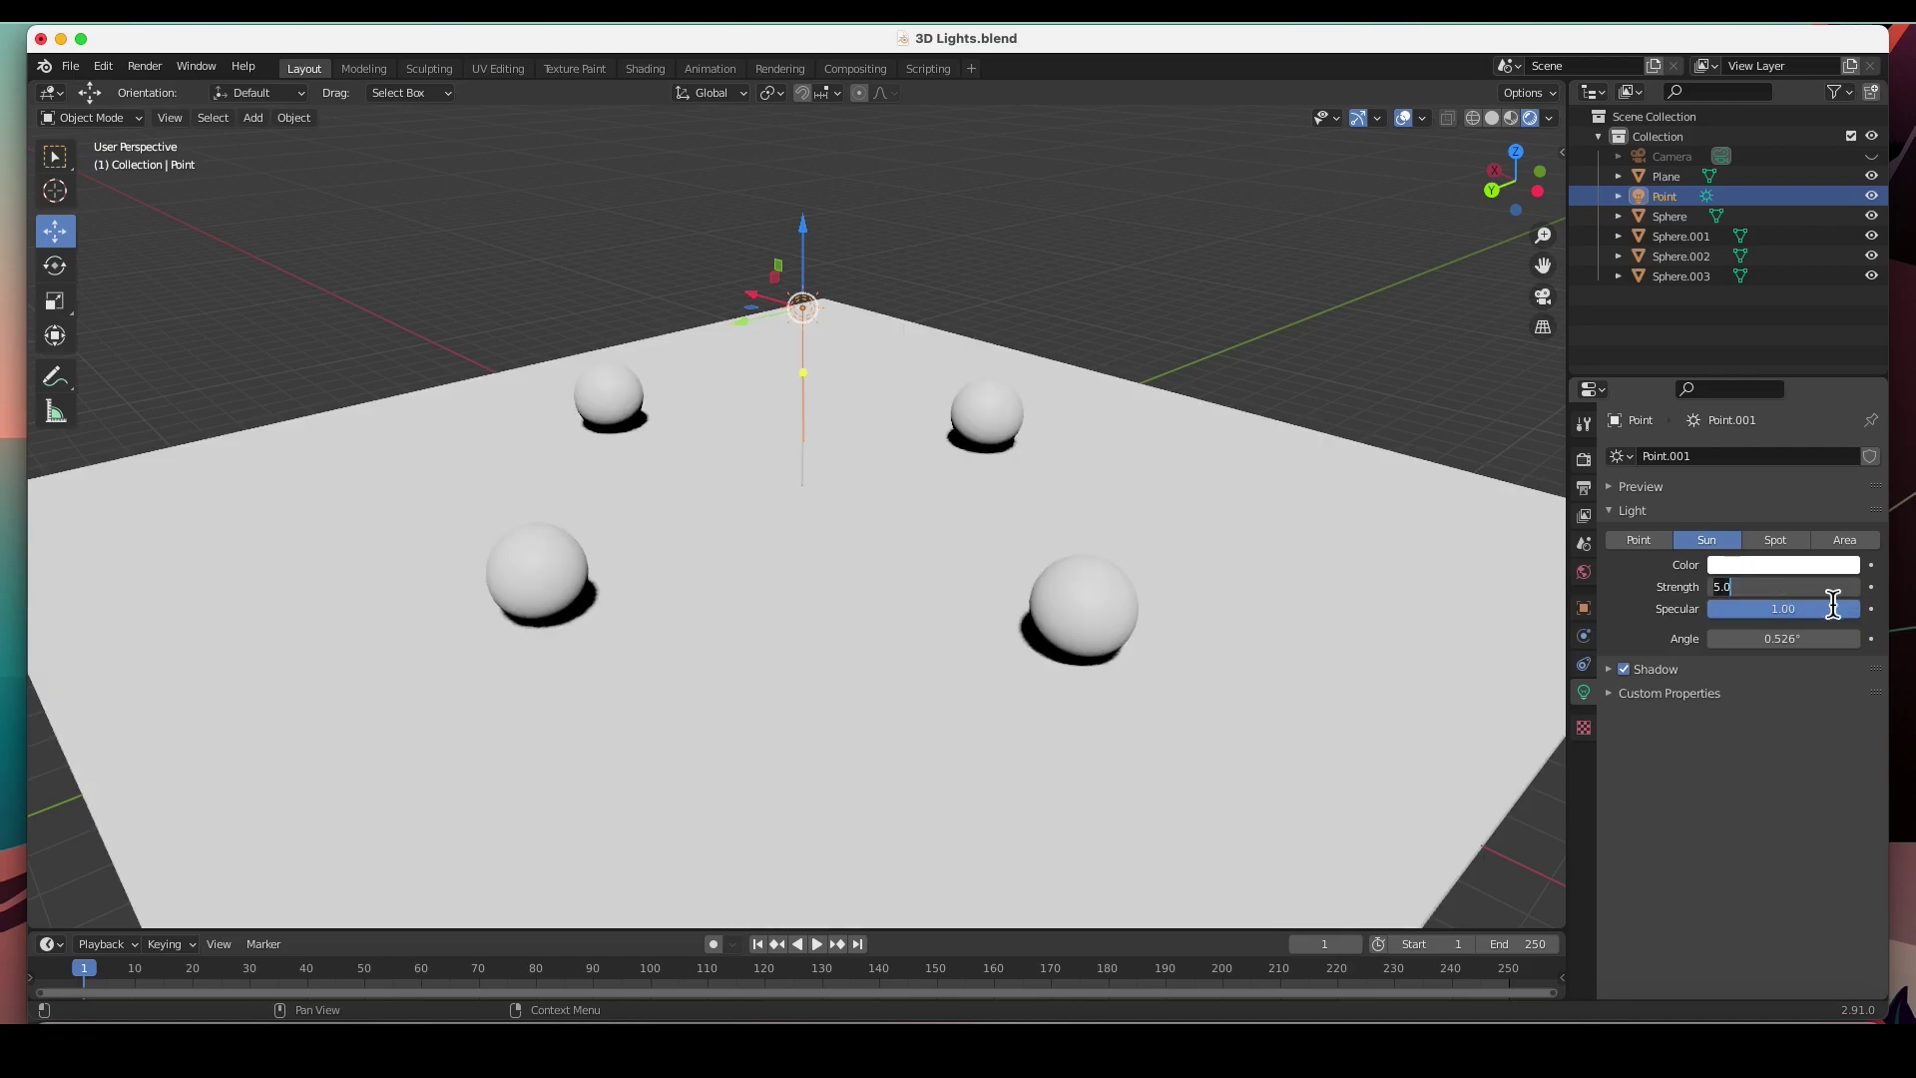
{"action": "type", "text": "1"}
{"action": "key", "text": "Return"}
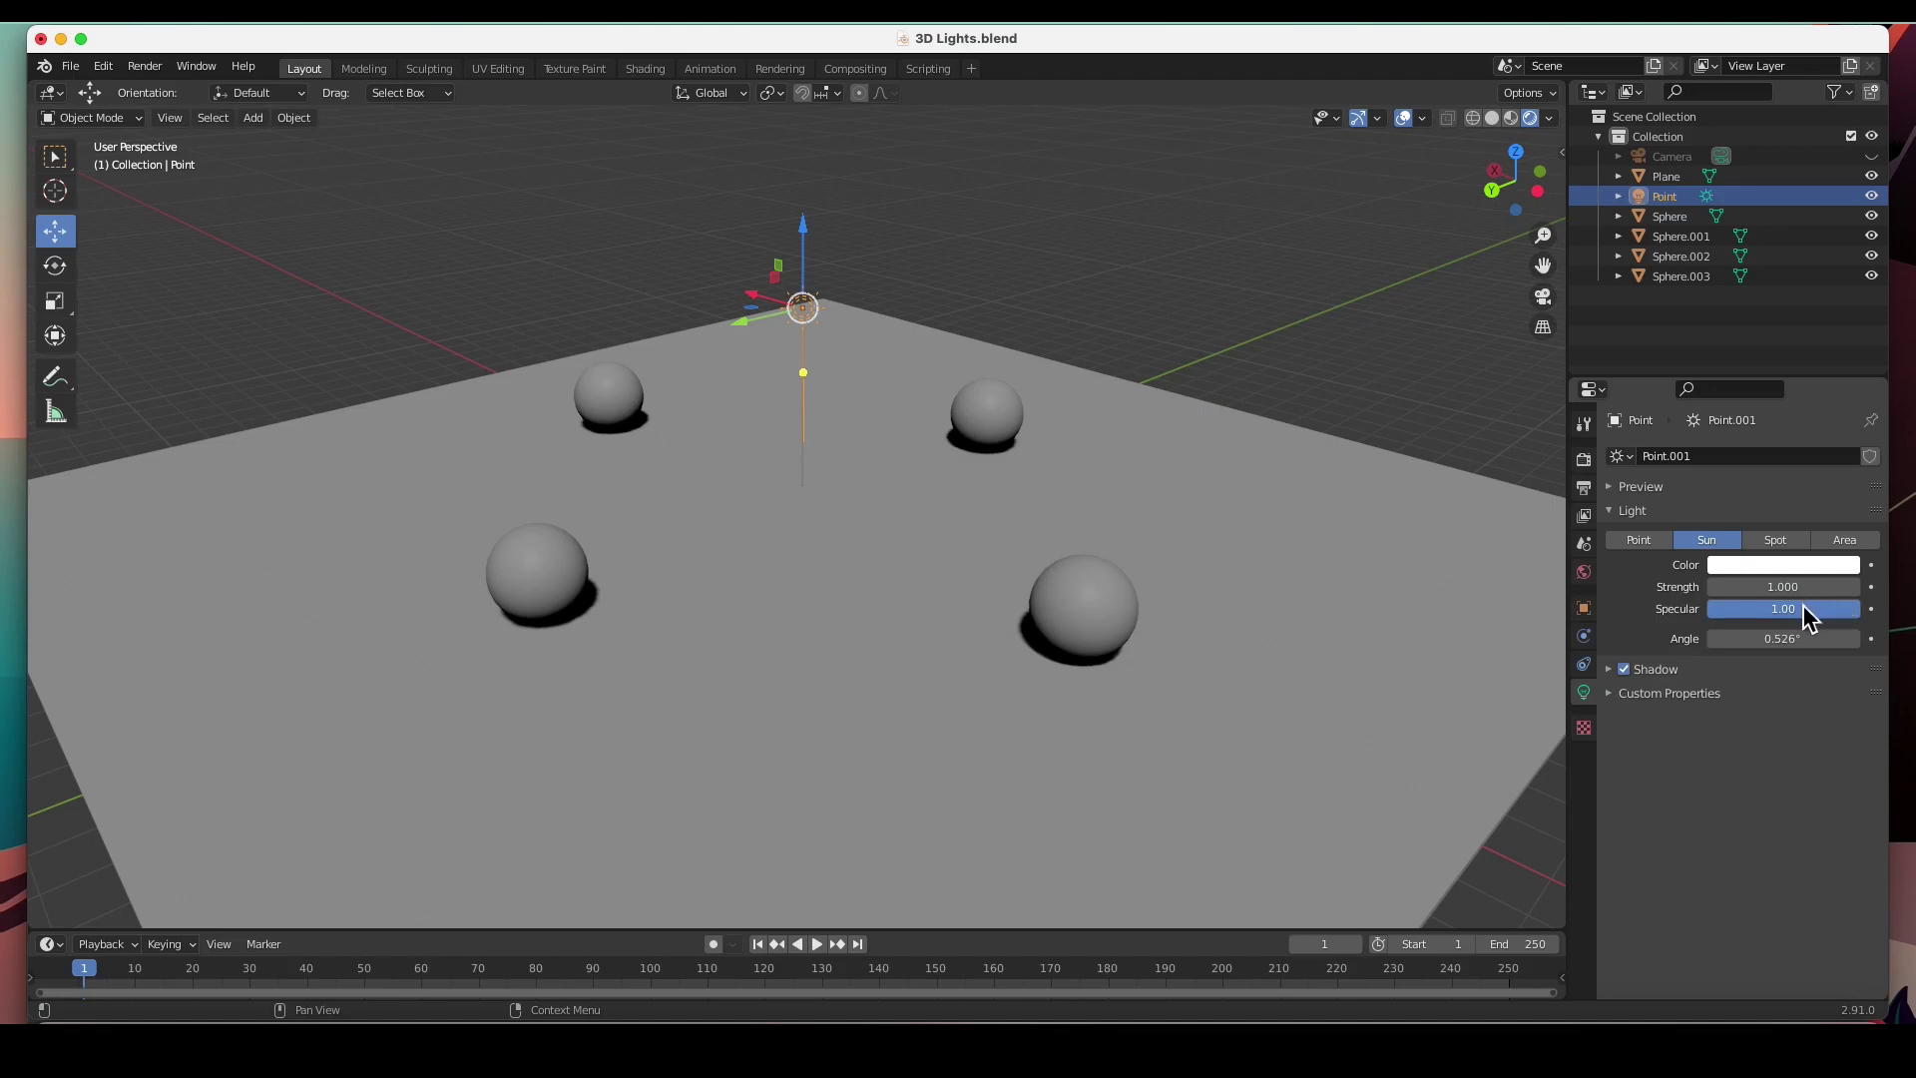
{"action": "left_click_drag", "start_coordinate": [803, 372], "coordinate": [920, 355]}
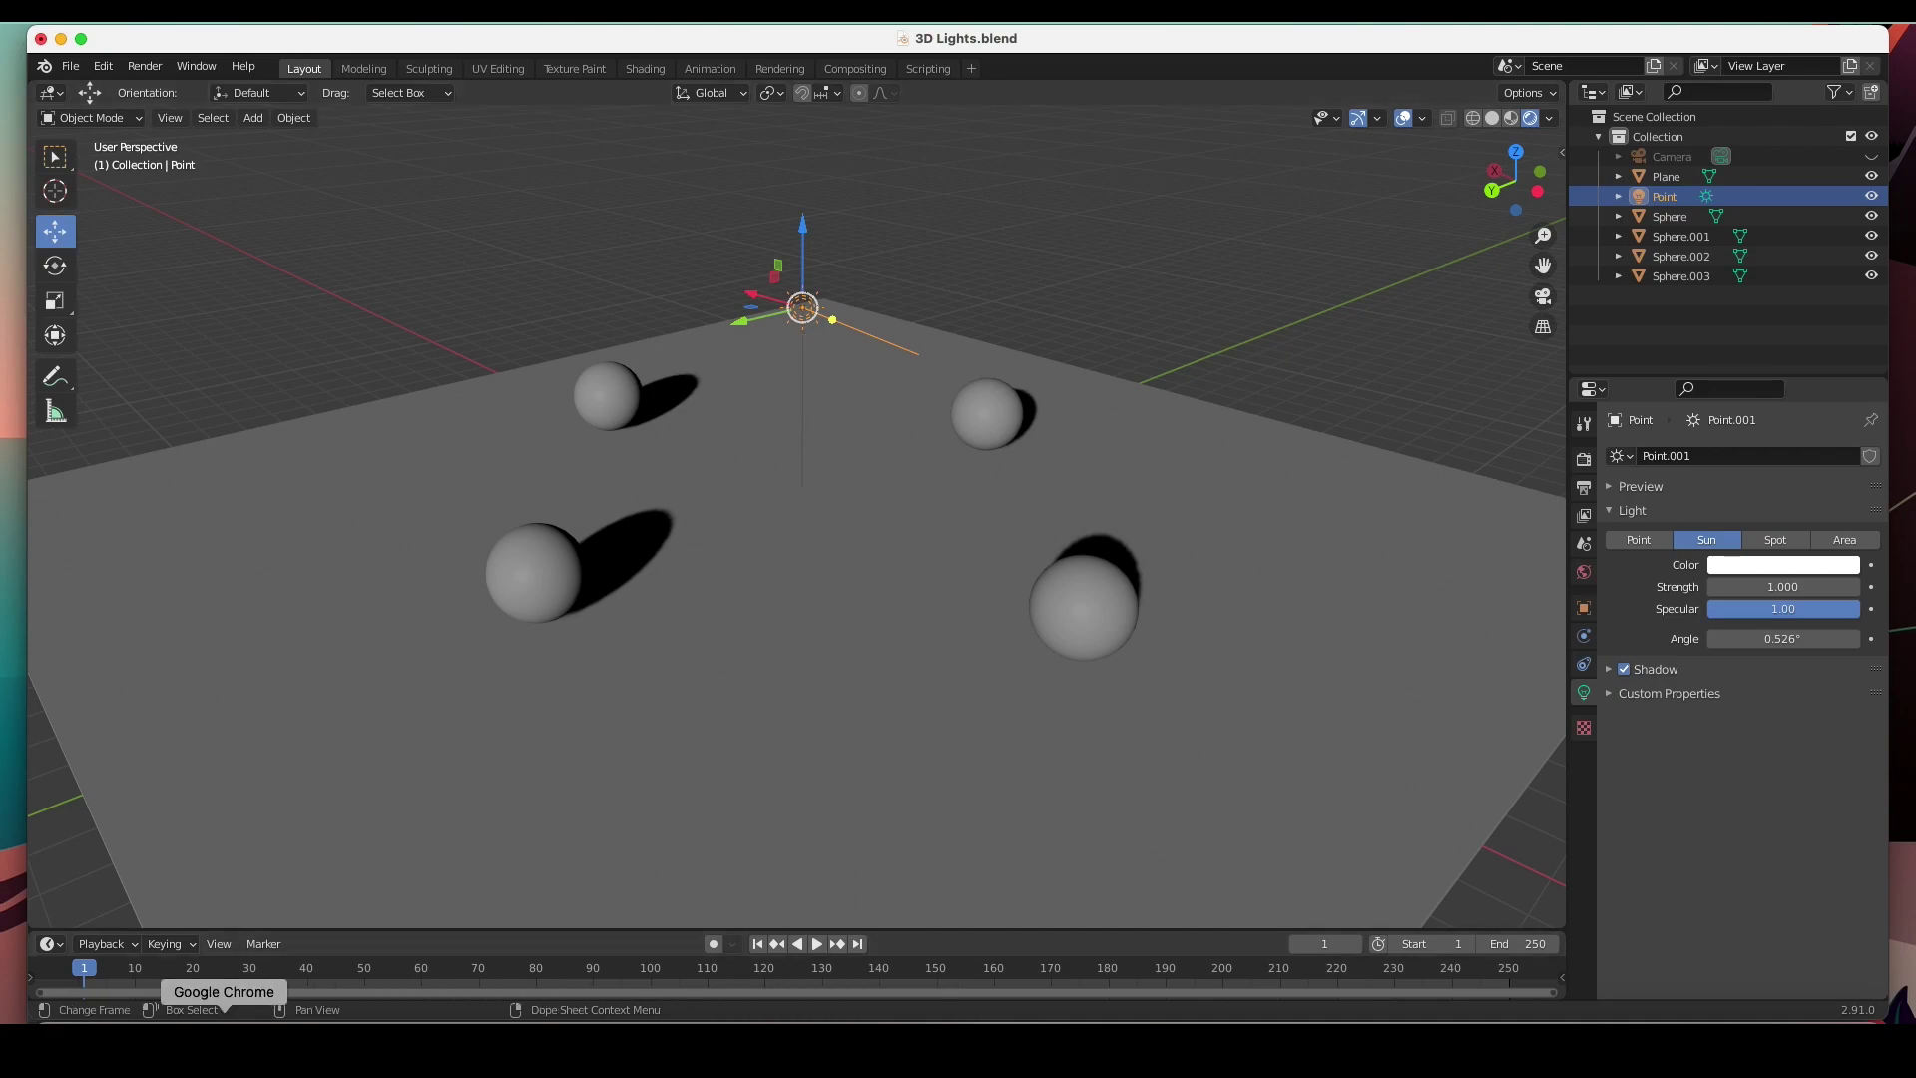
Switch to Google Chrome, examine the Sun and Earth ray diagrams in the sun light image results, and return to Blender.
{"action": "left_click", "coordinate": [242, 1016]}
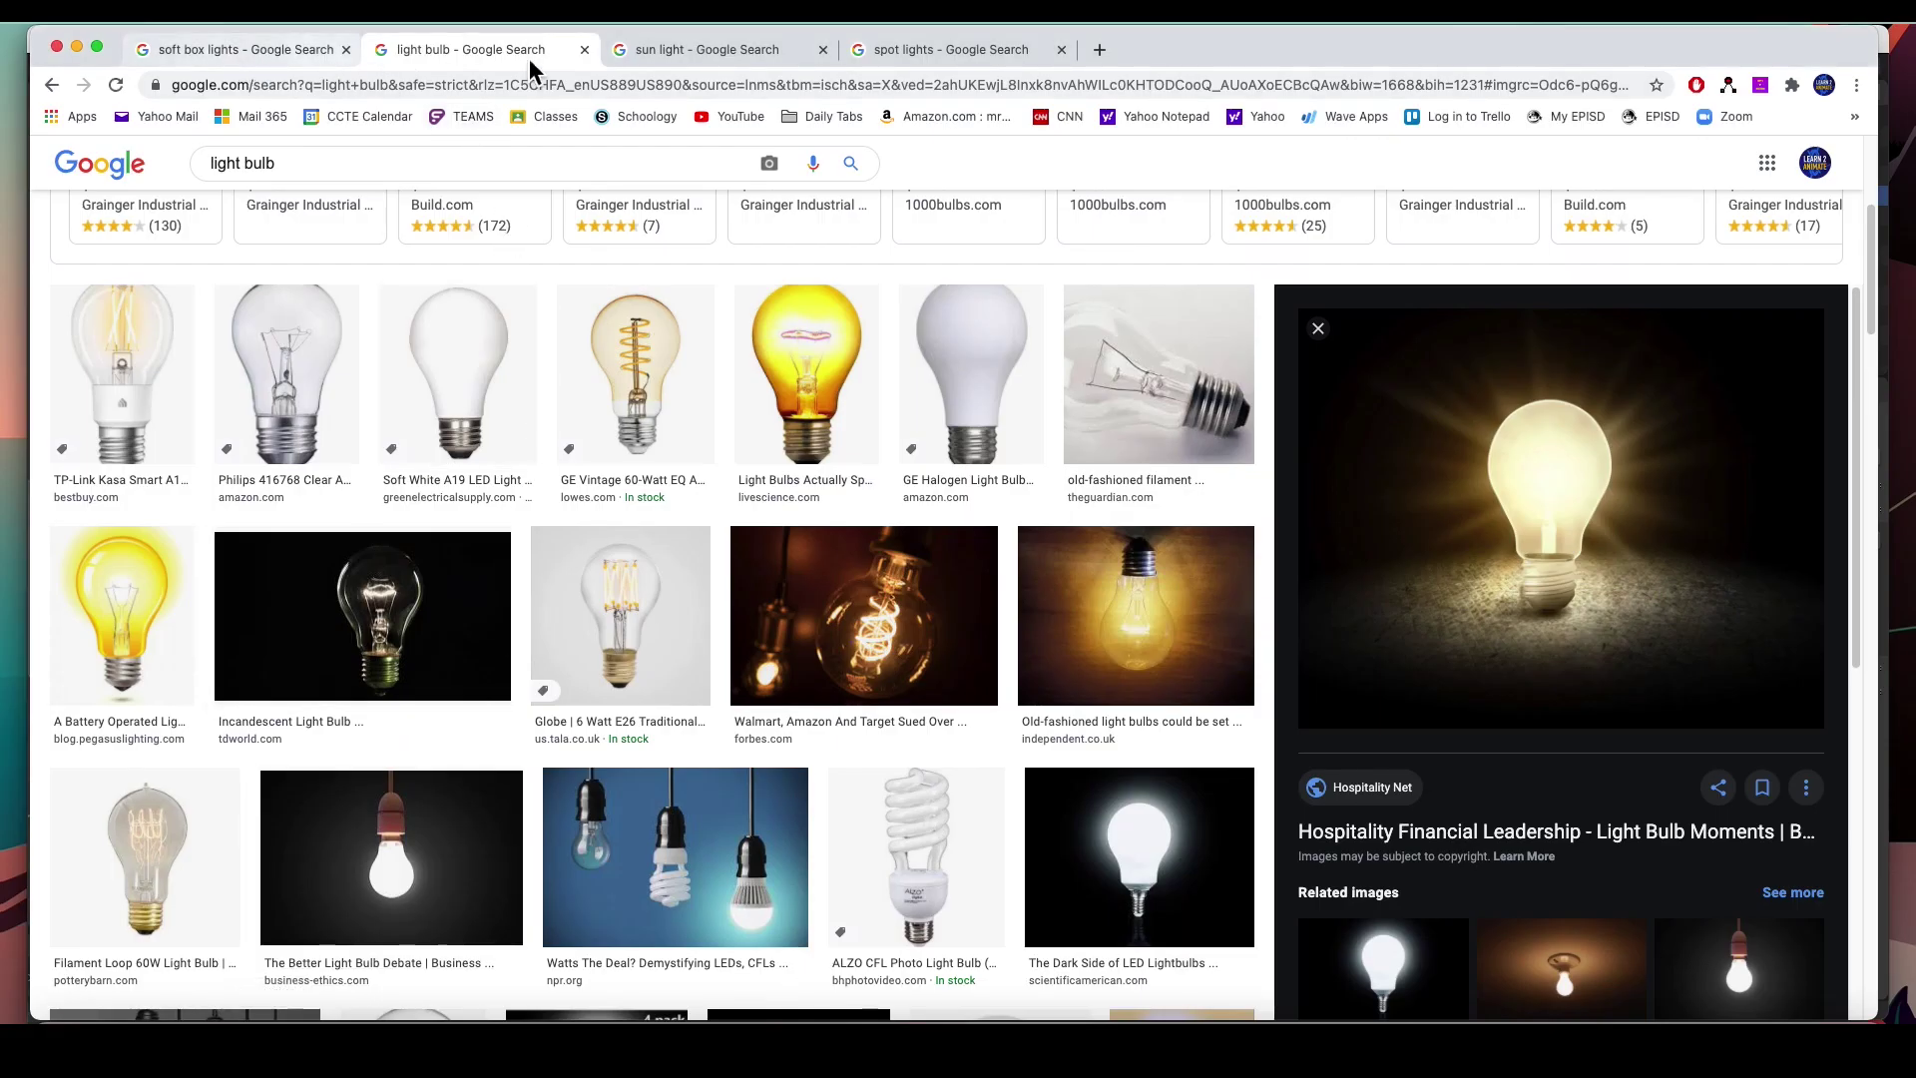
{"action": "left_click", "coordinate": [700, 48]}
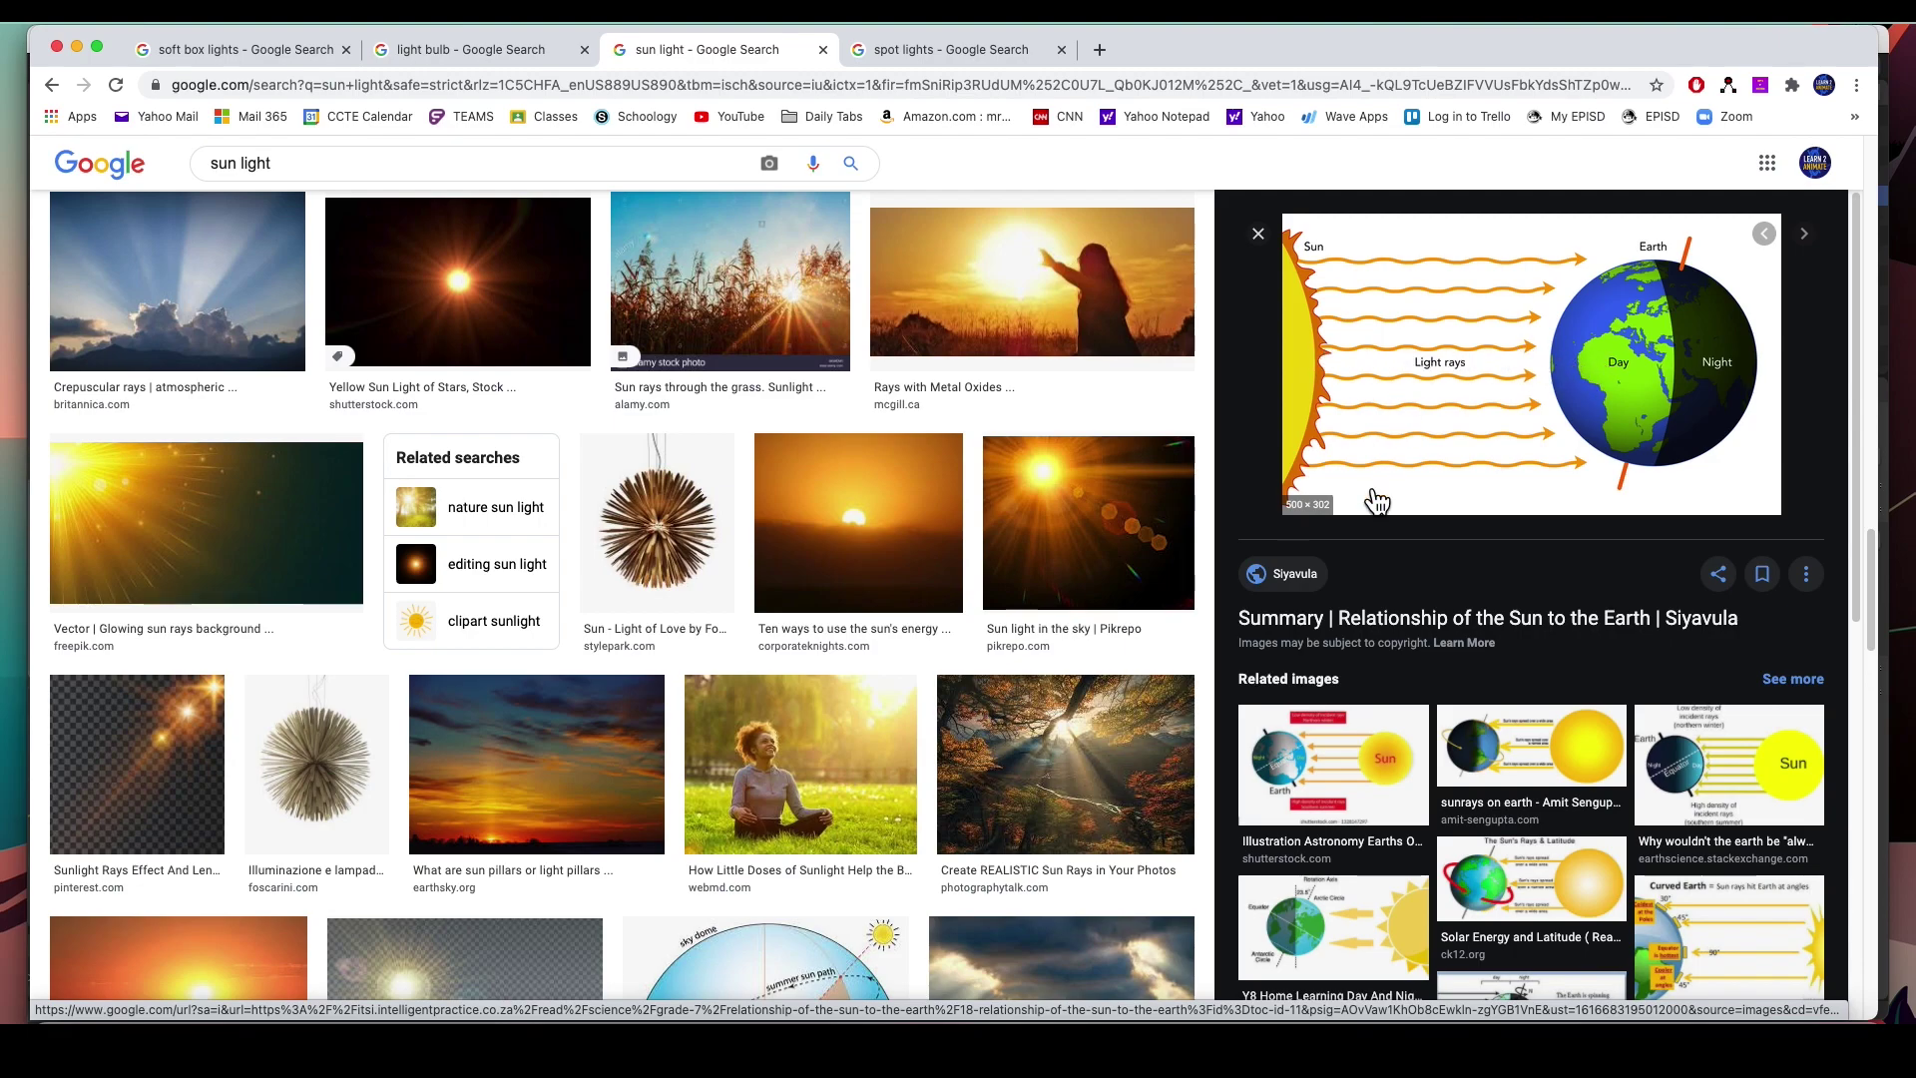
{"action": "left_click", "coordinate": [1332, 763]}
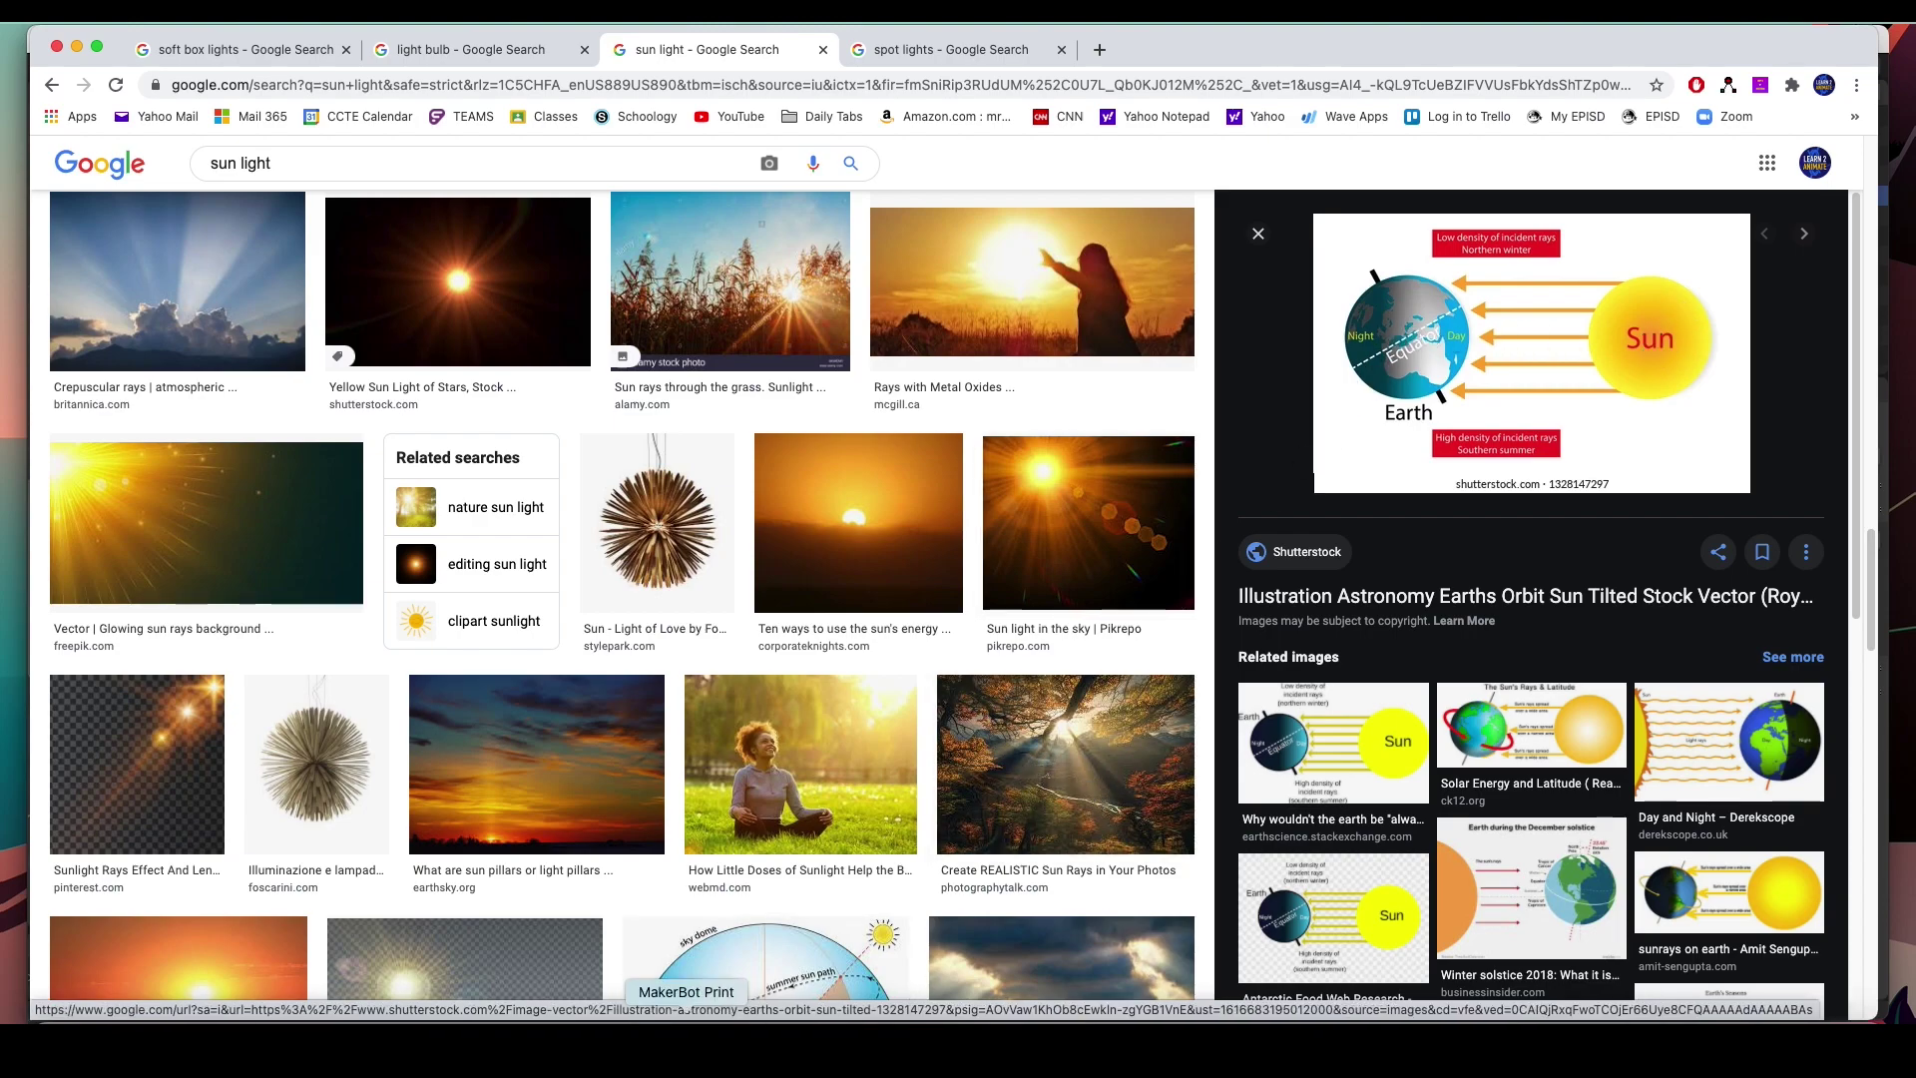
{"action": "left_click", "coordinate": [771, 1043]}
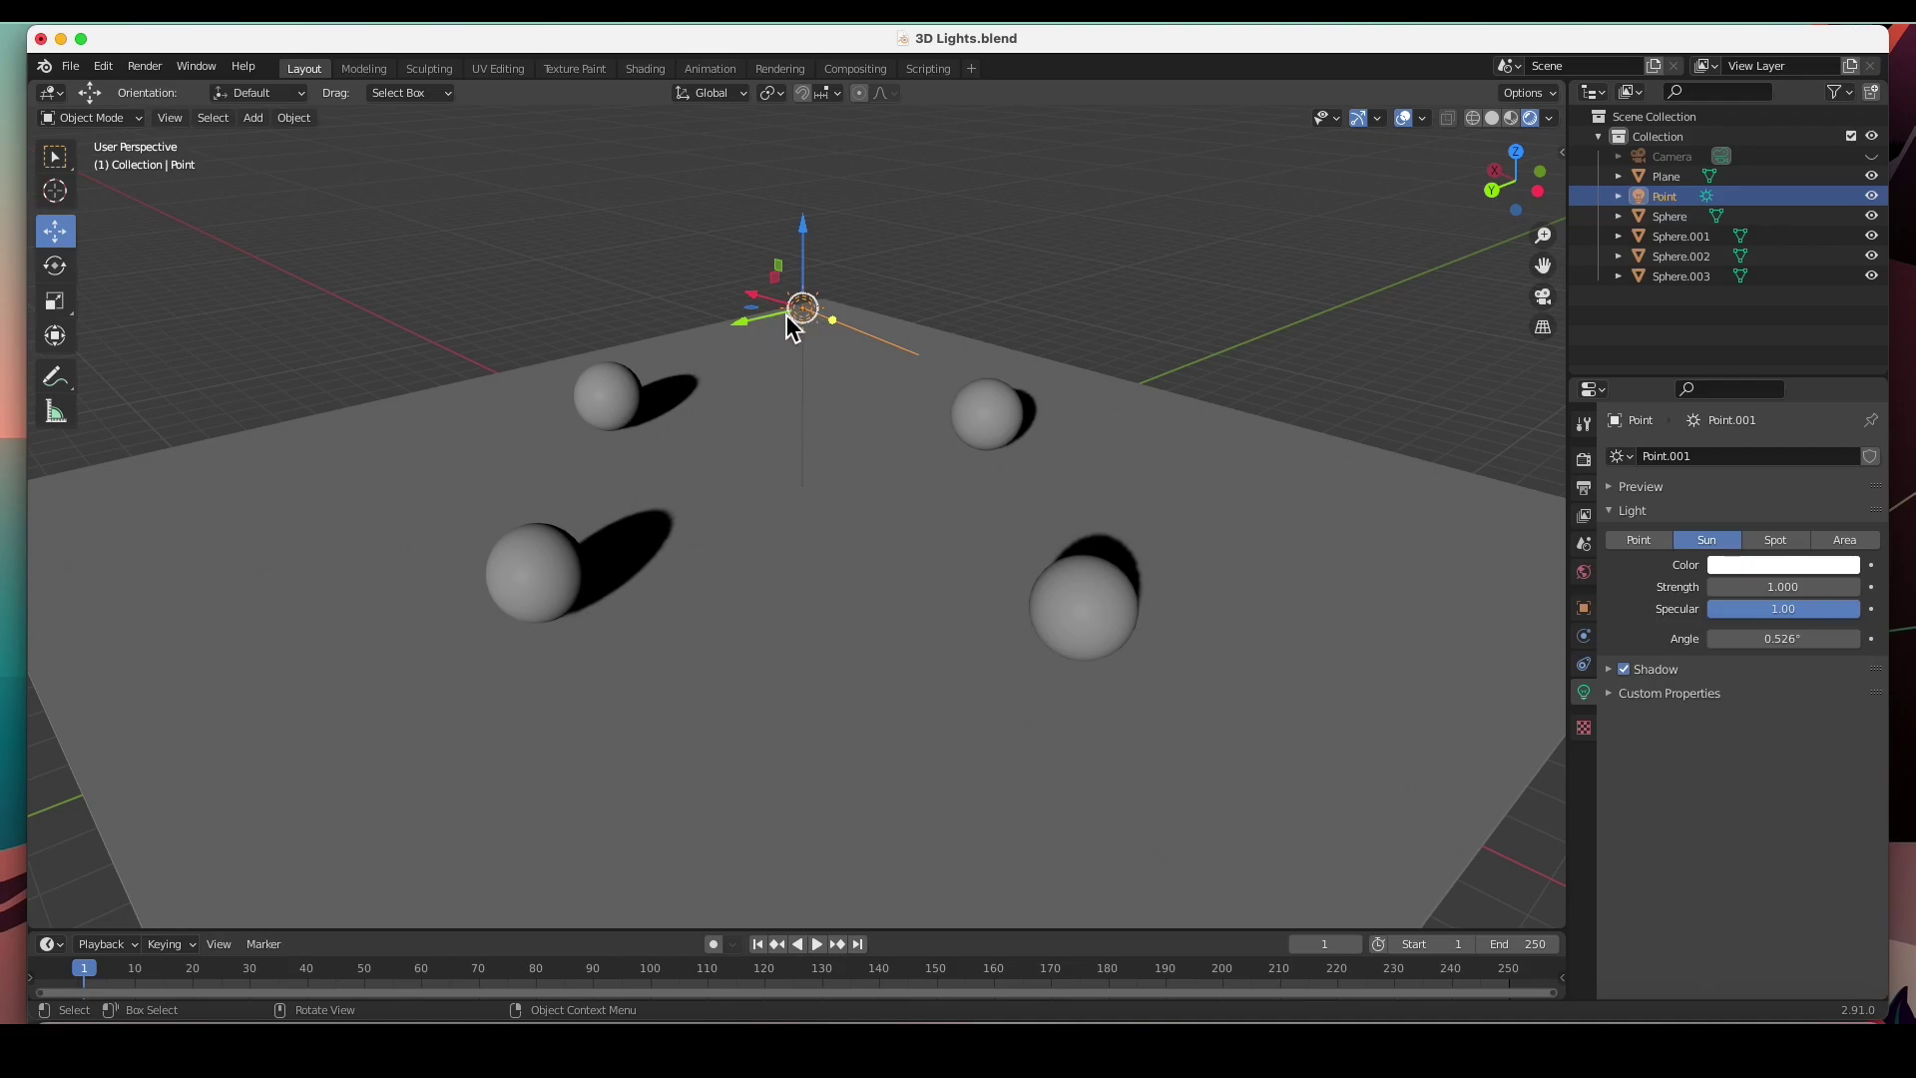
Move the sun slightly higher above the plane and rotate it to a steeper downward angle.
{"action": "left_click_drag", "start_coordinate": [801, 311], "coordinate": [775, 278]}
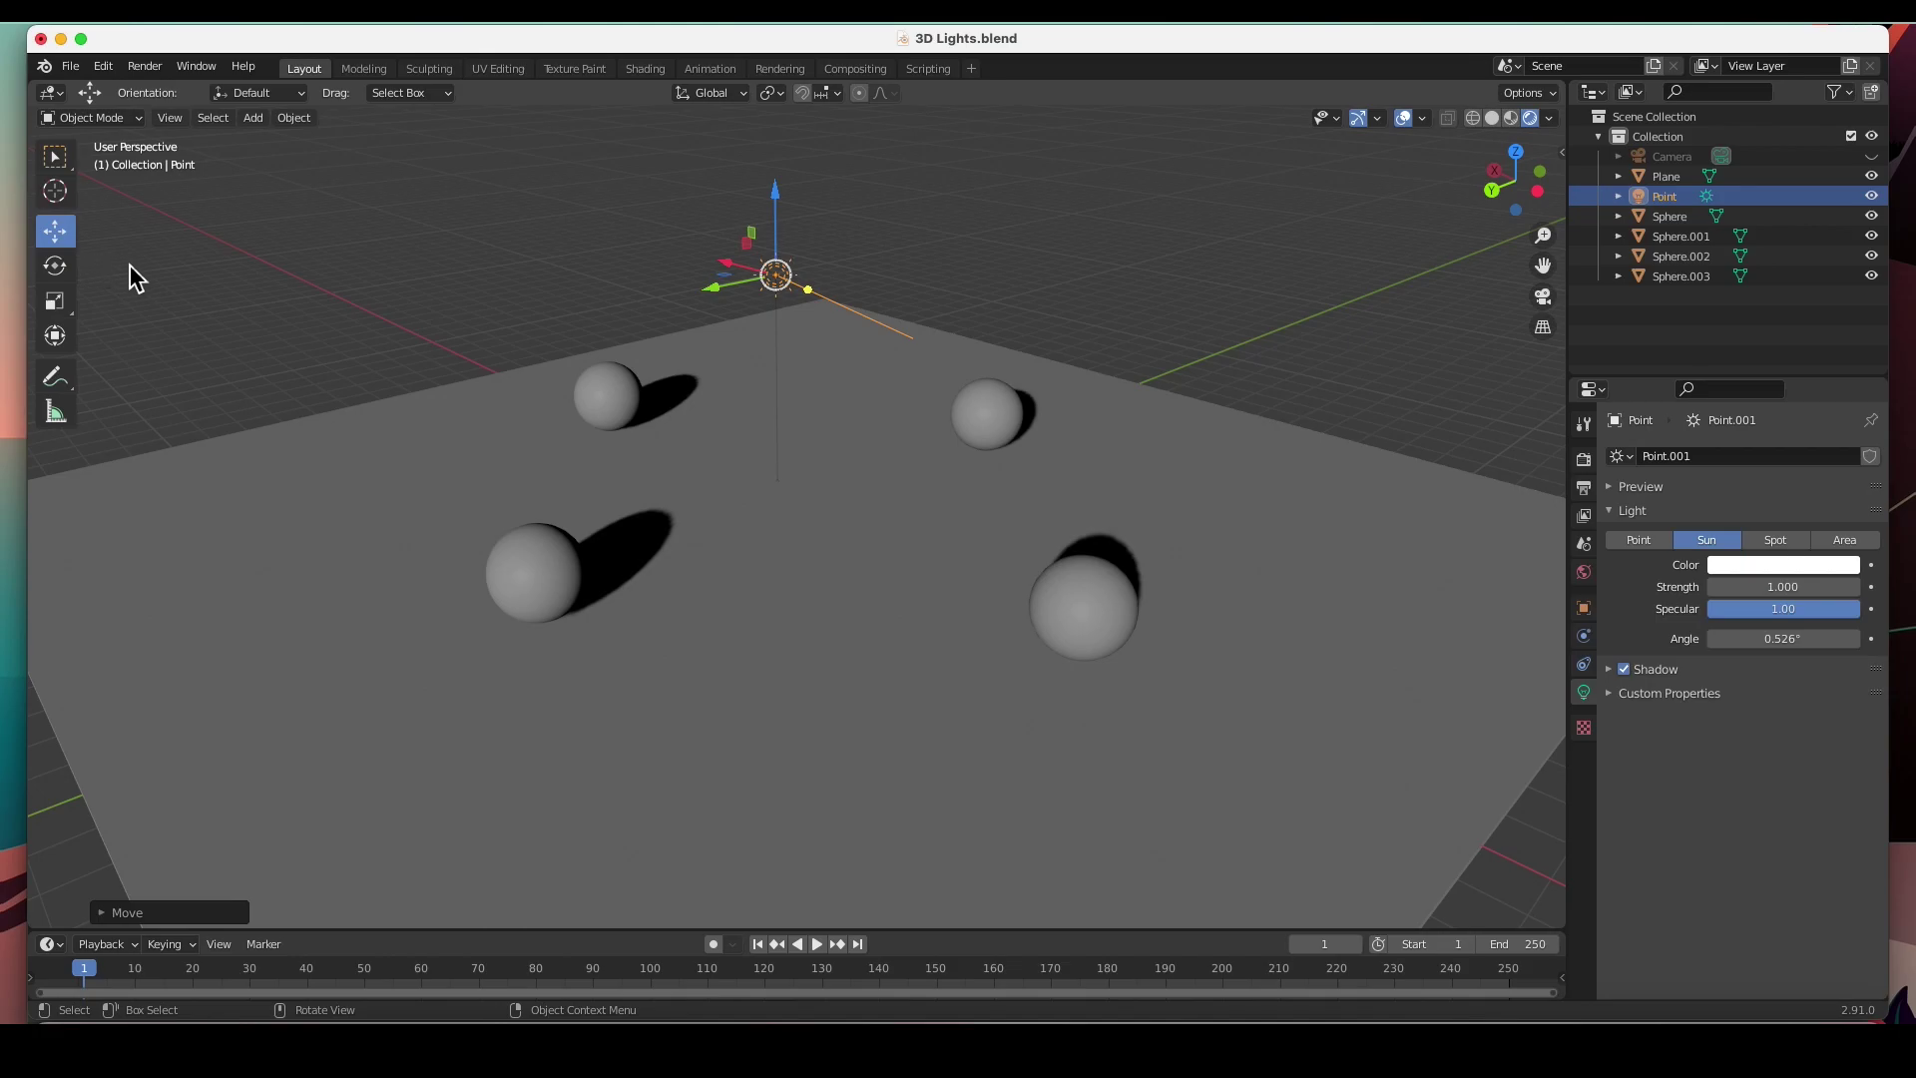
{"action": "left_click", "coordinate": [55, 268]}
{"action": "left_click_drag", "start_coordinate": [724, 262], "coordinate": [784, 275]}
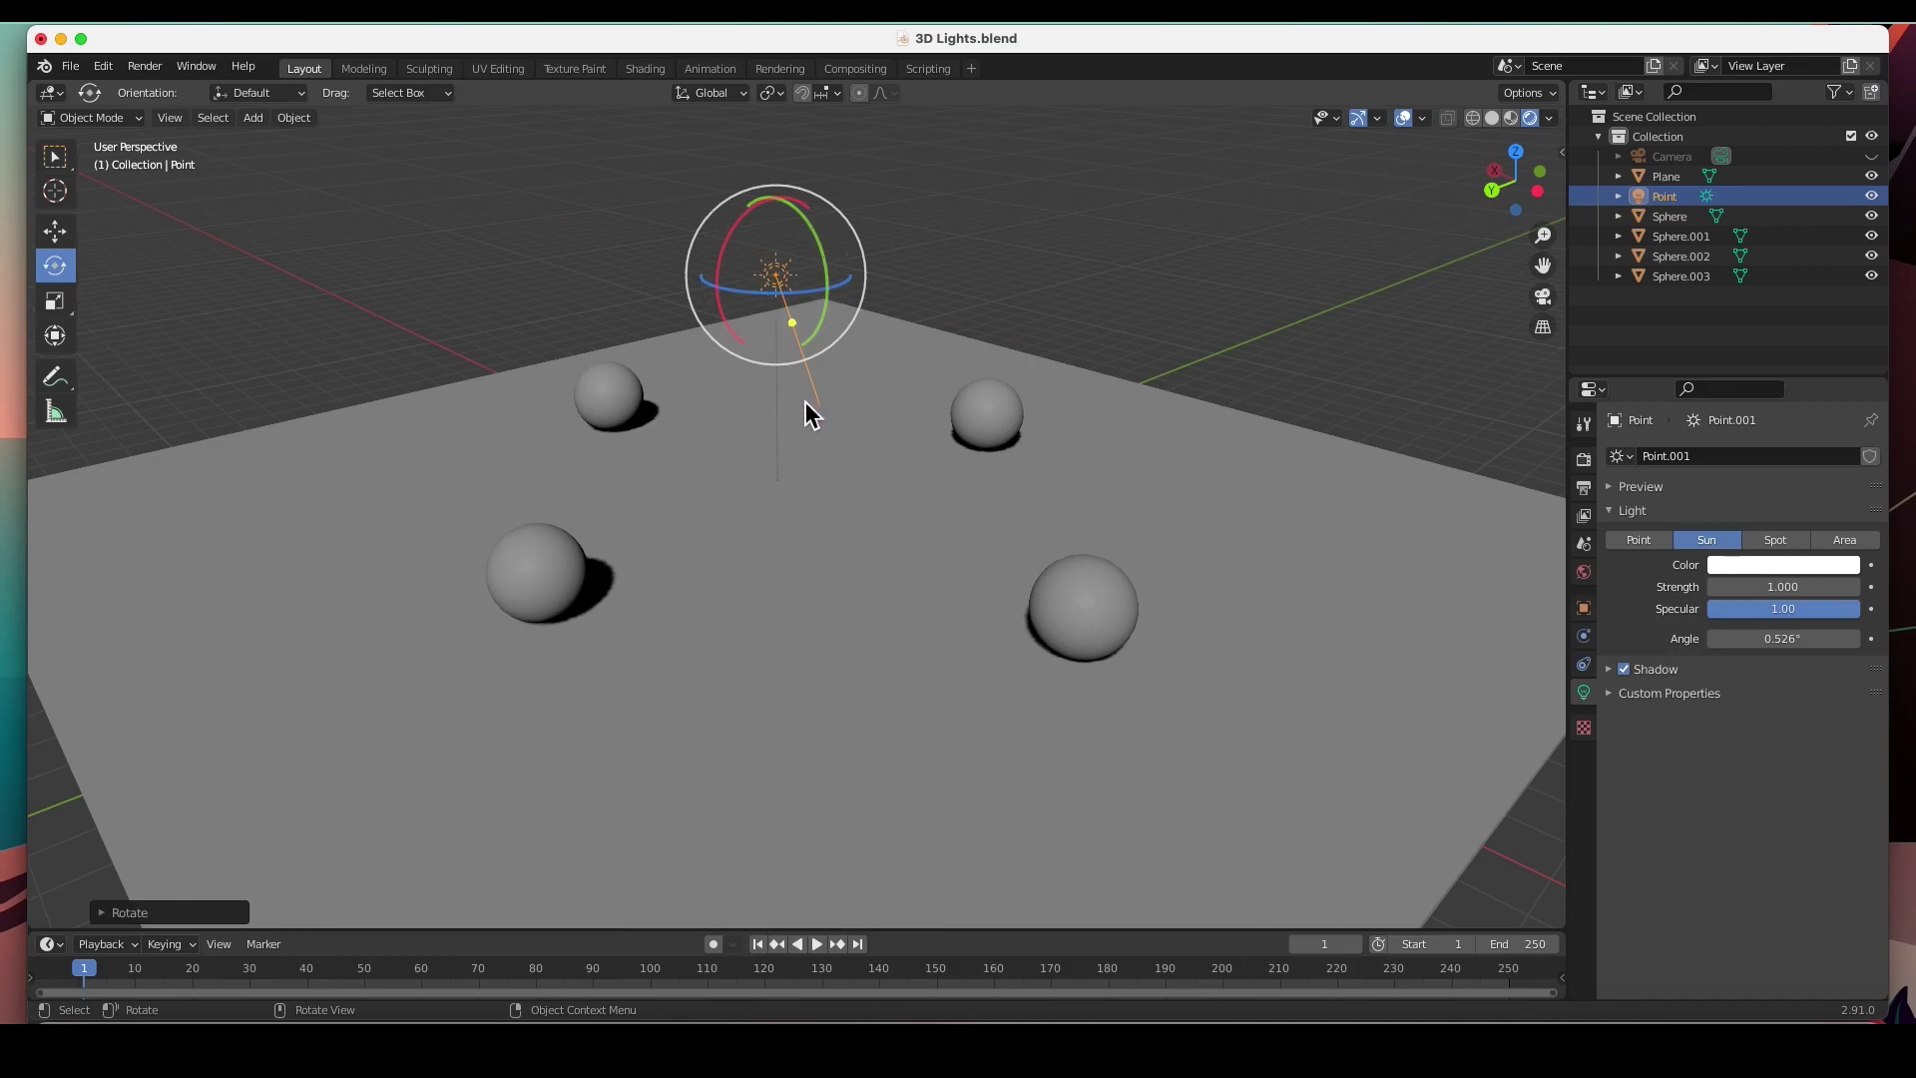
Move the sun down below the plane and aim its direction line more steeply downward.
{"action": "scroll", "coordinate": [804, 401], "scroll_direction": "down", "scroll_amount": 5}
{"action": "scroll", "coordinate": [804, 401], "scroll_direction": "up", "scroll_amount": 3}
{"action": "left_click", "coordinate": [55, 230]}
{"action": "middle_click_drag", "start_coordinate": [793, 559], "coordinate": [726, 509]}
{"action": "left_click_drag", "start_coordinate": [815, 290], "coordinate": [833, 618]}
{"action": "middle_click_drag", "start_coordinate": [827, 610], "coordinate": [750, 500]}
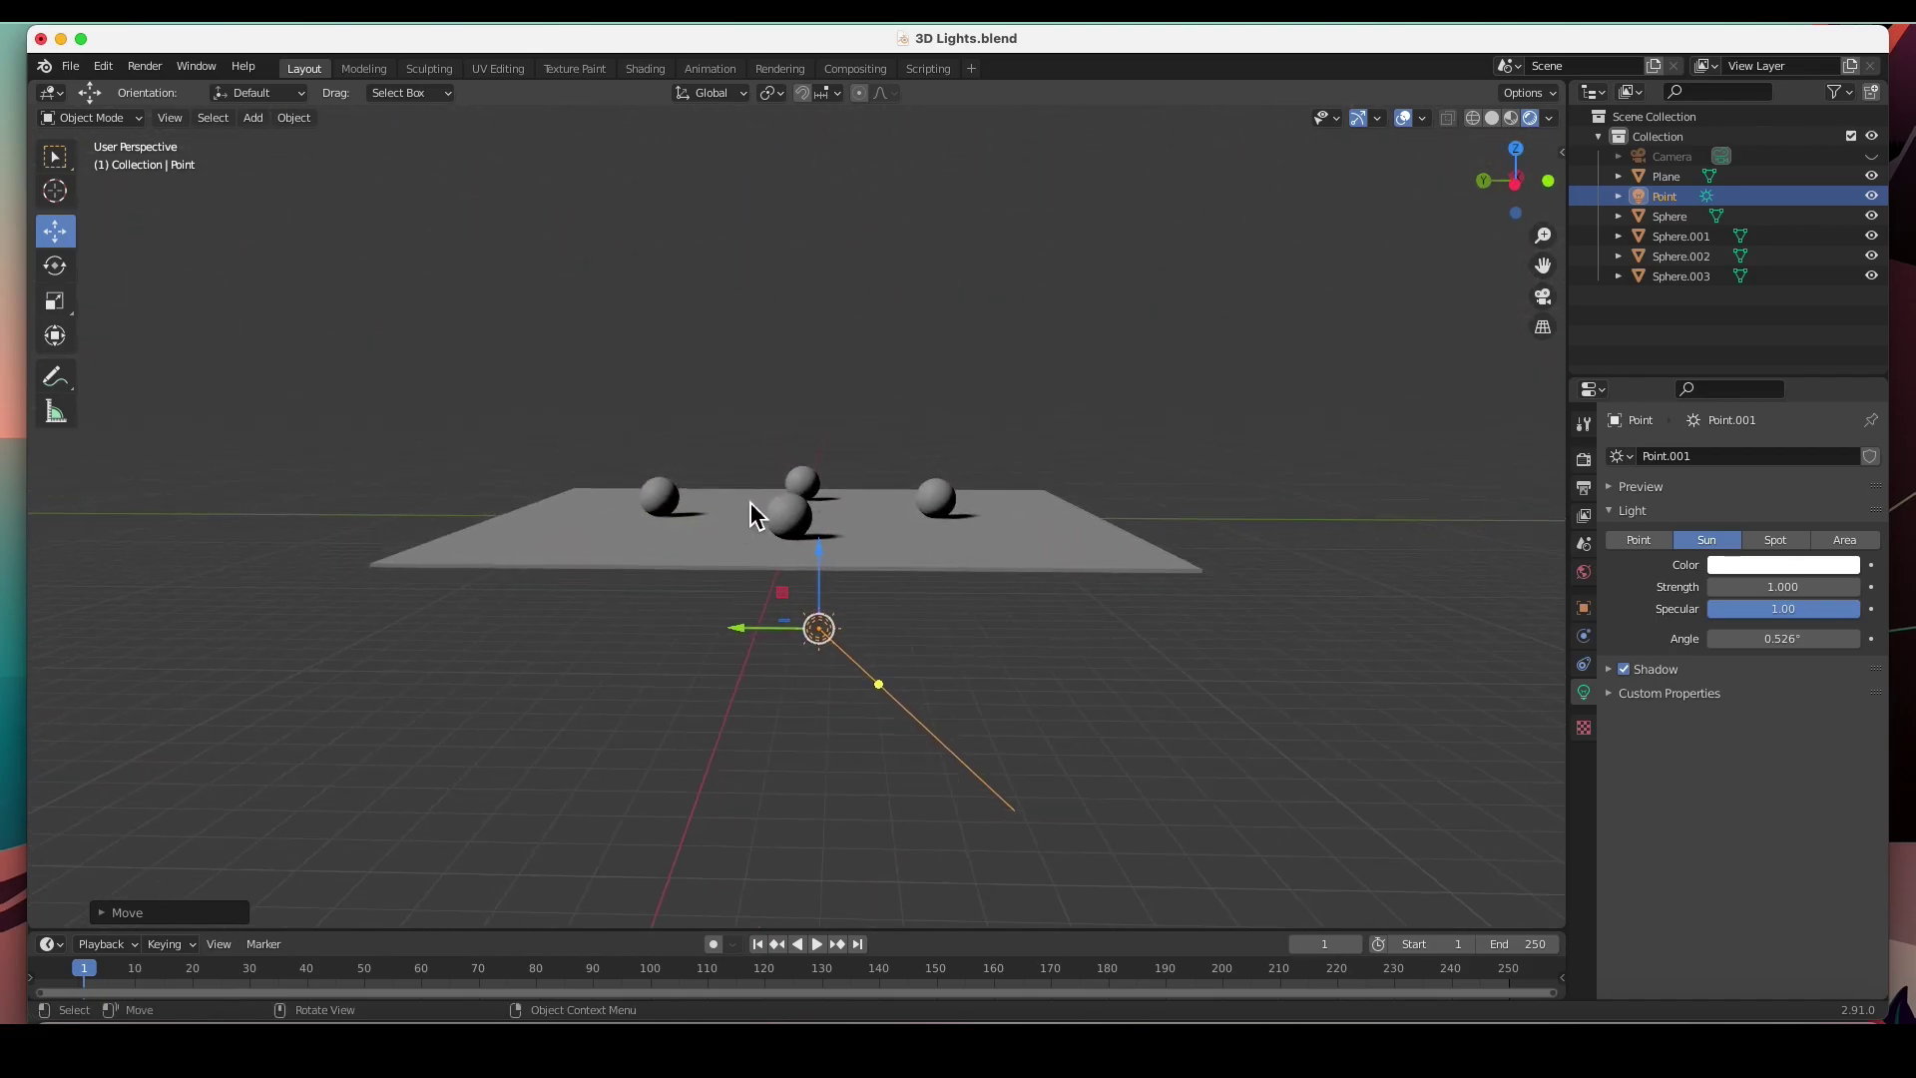
{"action": "mouse_move", "coordinate": [877, 692]}
{"action": "left_mouse_down"}
{"action": "mouse_move", "coordinate": [855, 715]}
{"action": "mouse_move", "coordinate": [726, 687]}
{"action": "mouse_move", "coordinate": [928, 698]}
{"action": "mouse_move", "coordinate": [855, 709]}
{"action": "mouse_move", "coordinate": [736, 689]}
{"action": "mouse_move", "coordinate": [735, 645]}
{"action": "mouse_move", "coordinate": [758, 695]}
{"action": "mouse_move", "coordinate": [937, 709]}
{"action": "mouse_move", "coordinate": [978, 654]}
{"action": "mouse_move", "coordinate": [864, 739]}
{"action": "mouse_move", "coordinate": [691, 712]}
{"action": "mouse_move", "coordinate": [680, 662]}
{"action": "mouse_move", "coordinate": [769, 744]}
{"action": "mouse_move", "coordinate": [932, 715]}
{"action": "mouse_move", "coordinate": [946, 629]}
{"action": "mouse_move", "coordinate": [936, 692]}
{"action": "mouse_move", "coordinate": [761, 697]}
{"action": "mouse_move", "coordinate": [710, 637]}
{"action": "mouse_move", "coordinate": [902, 715]}
{"action": "mouse_move", "coordinate": [966, 655]}
{"action": "mouse_move", "coordinate": [915, 697]}
{"action": "mouse_move", "coordinate": [870, 703]}
{"action": "left_mouse_up"}
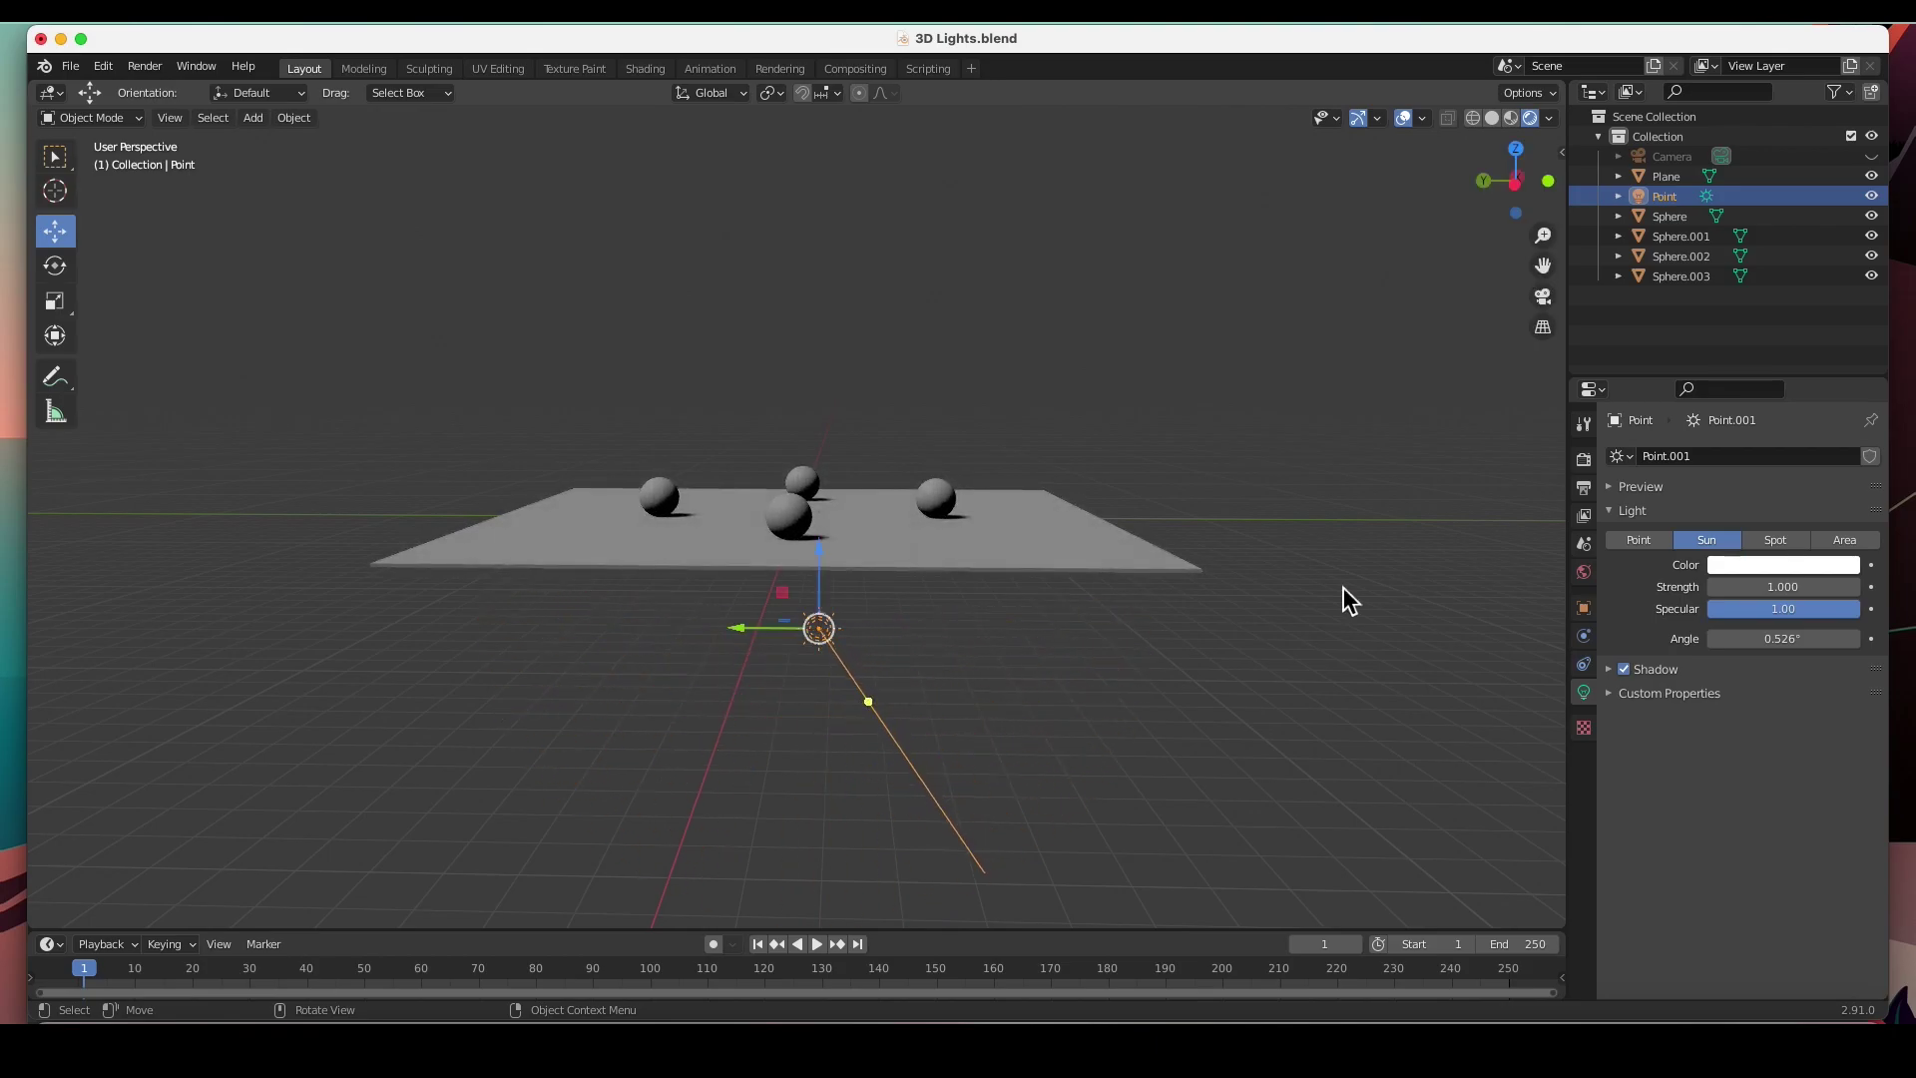
Change the sun back to a point light, rotate it, and move it up above the plane.
{"action": "left_click", "coordinate": [1649, 537]}
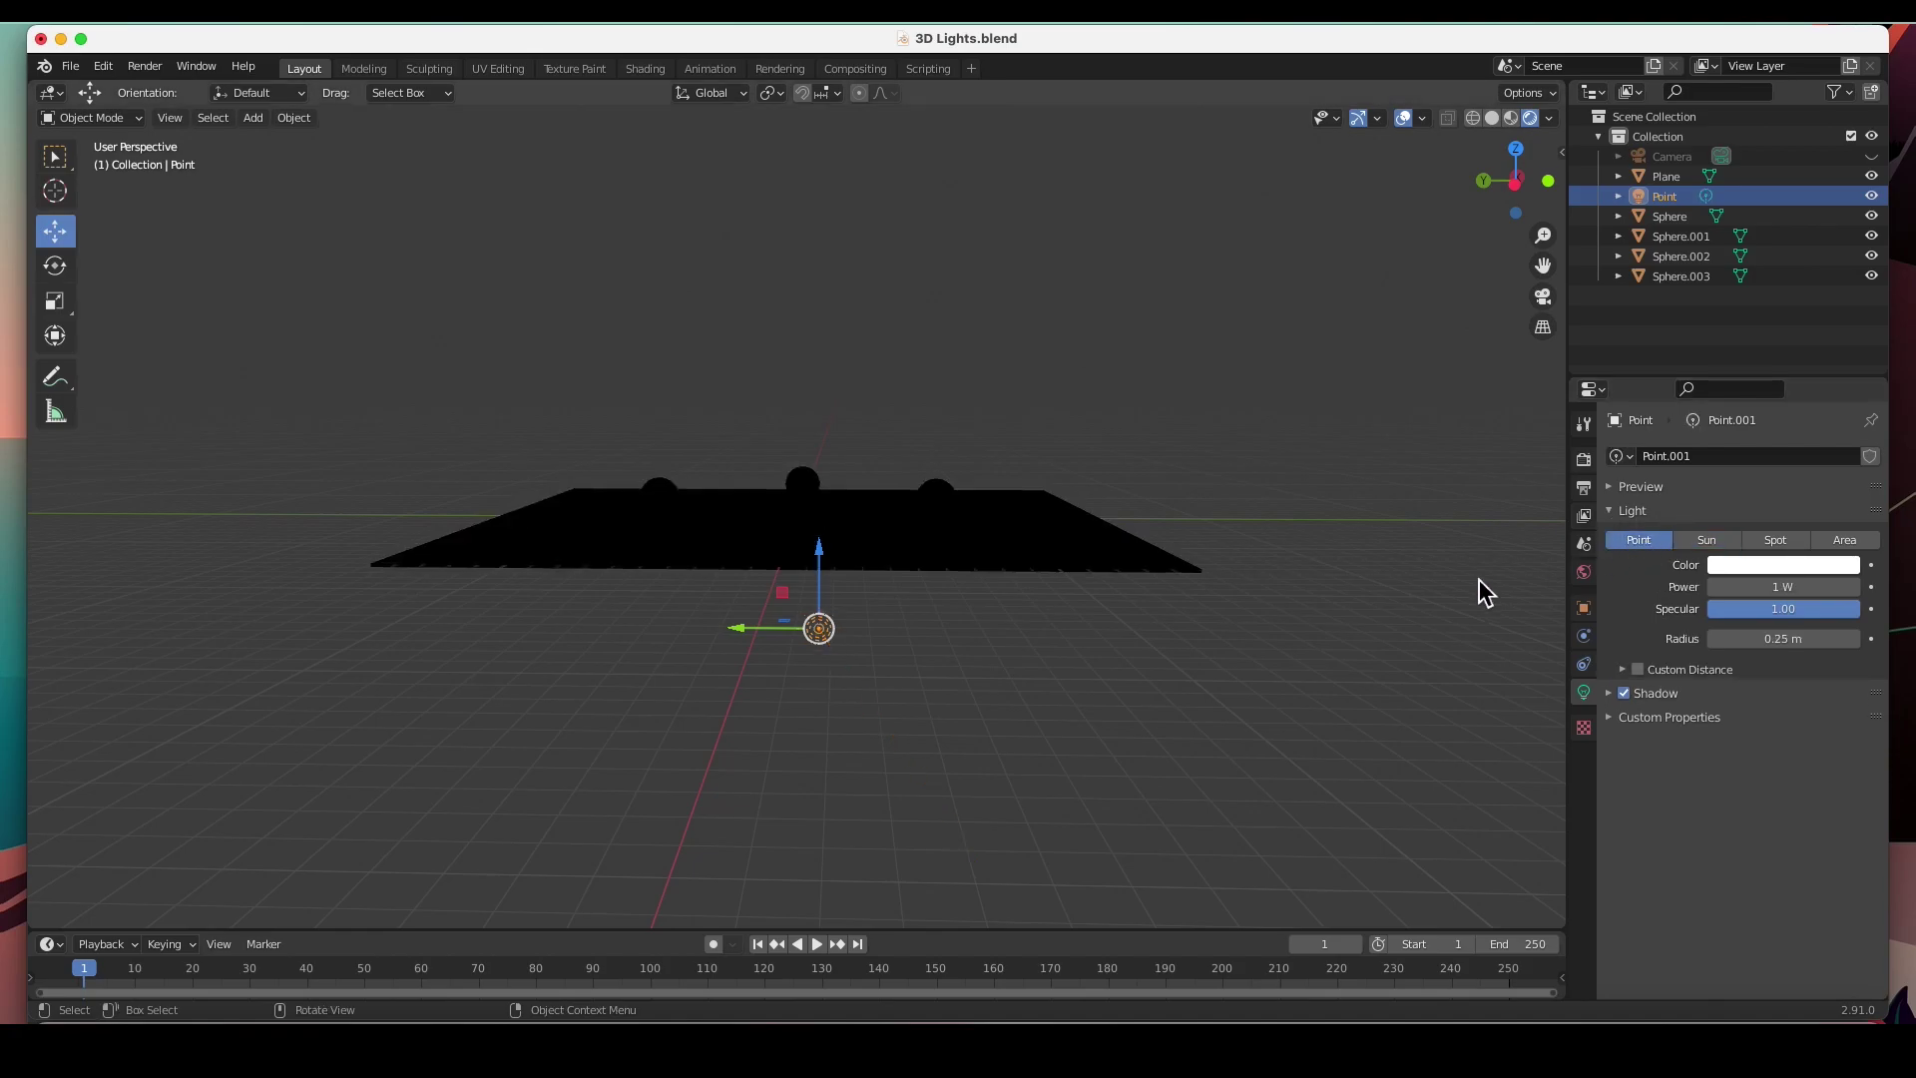
{"action": "left_click", "coordinate": [56, 271]}
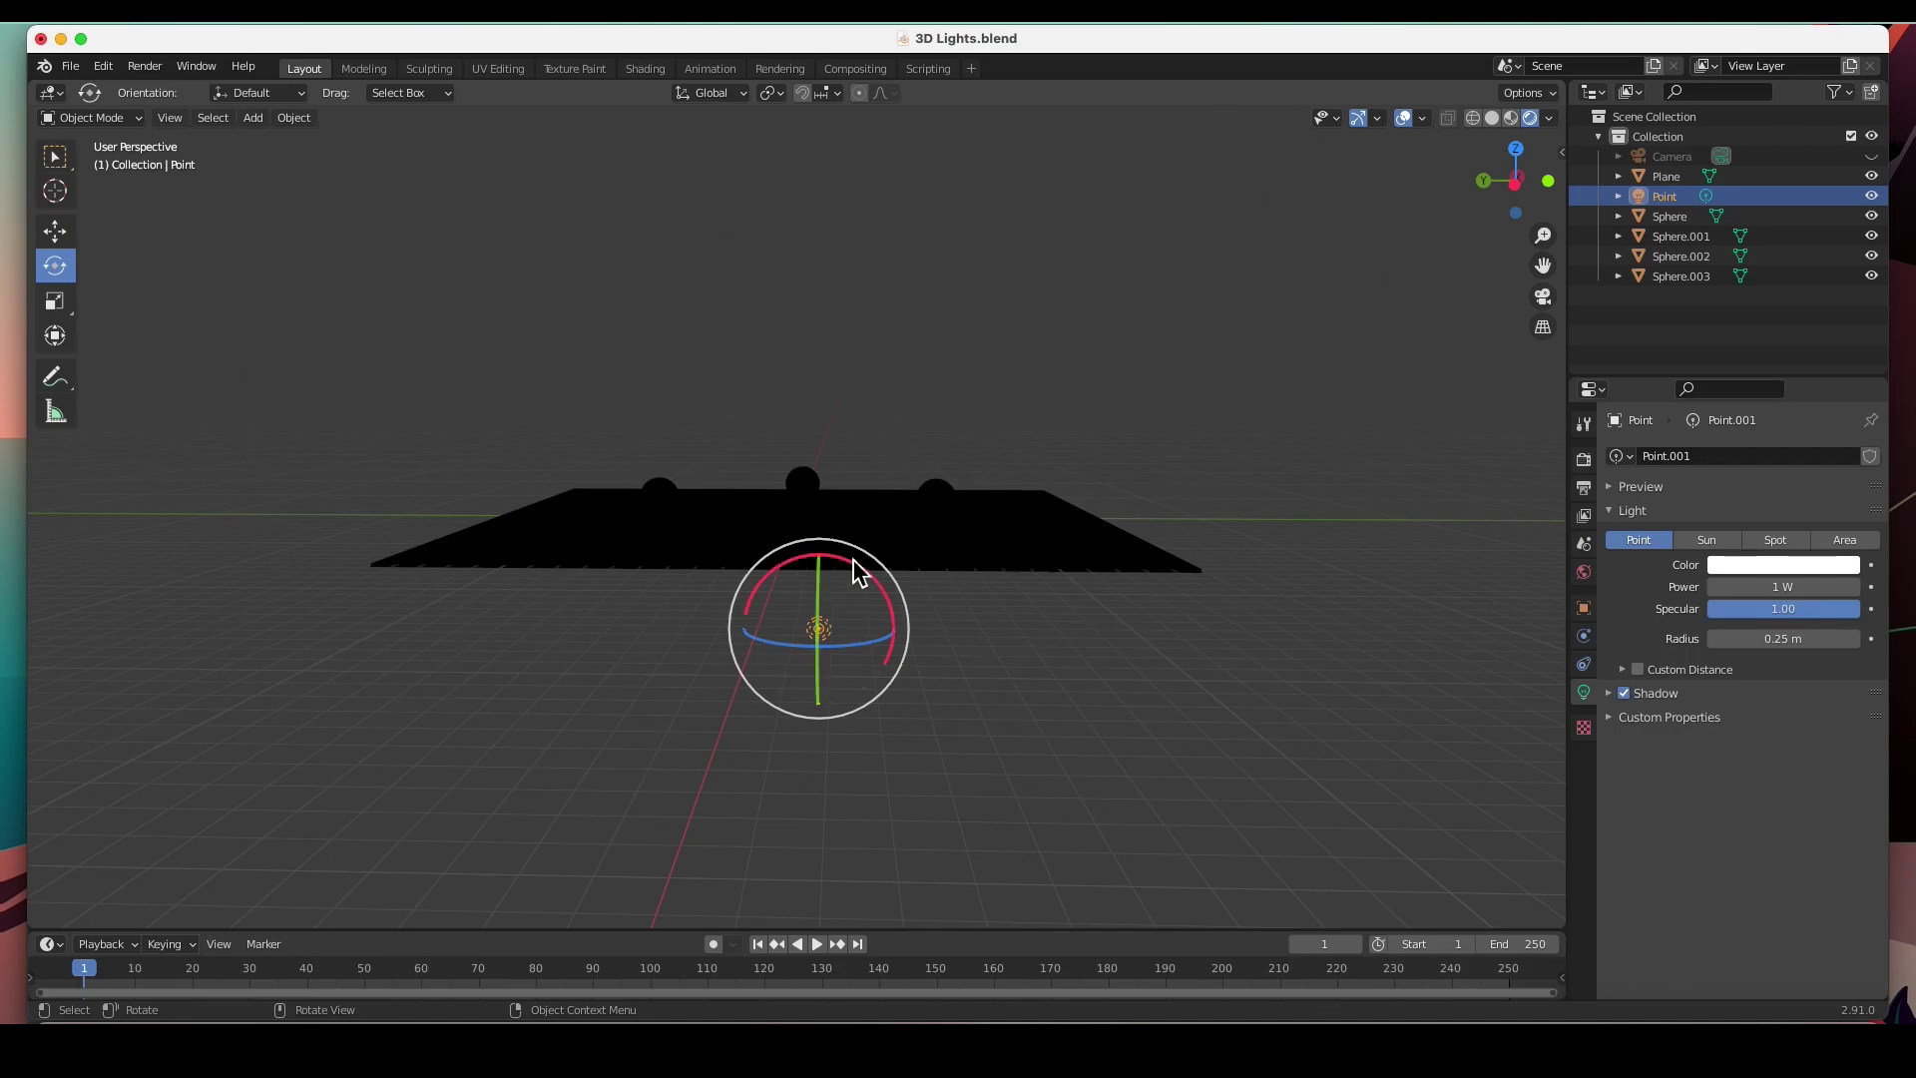
{"action": "left_click_drag", "start_coordinate": [860, 574], "coordinate": [883, 629]}
{"action": "left_click", "coordinate": [54, 231]}
{"action": "left_click_drag", "start_coordinate": [829, 555], "coordinate": [829, 318]}
{"action": "middle_click_drag", "start_coordinate": [705, 385], "coordinate": [782, 308]}
{"action": "mouse_move", "coordinate": [764, 300]}
{"action": "left_mouse_down"}
{"action": "mouse_move", "coordinate": [782, 440]}
{"action": "mouse_move", "coordinate": [761, 320]}
{"action": "left_mouse_up"}
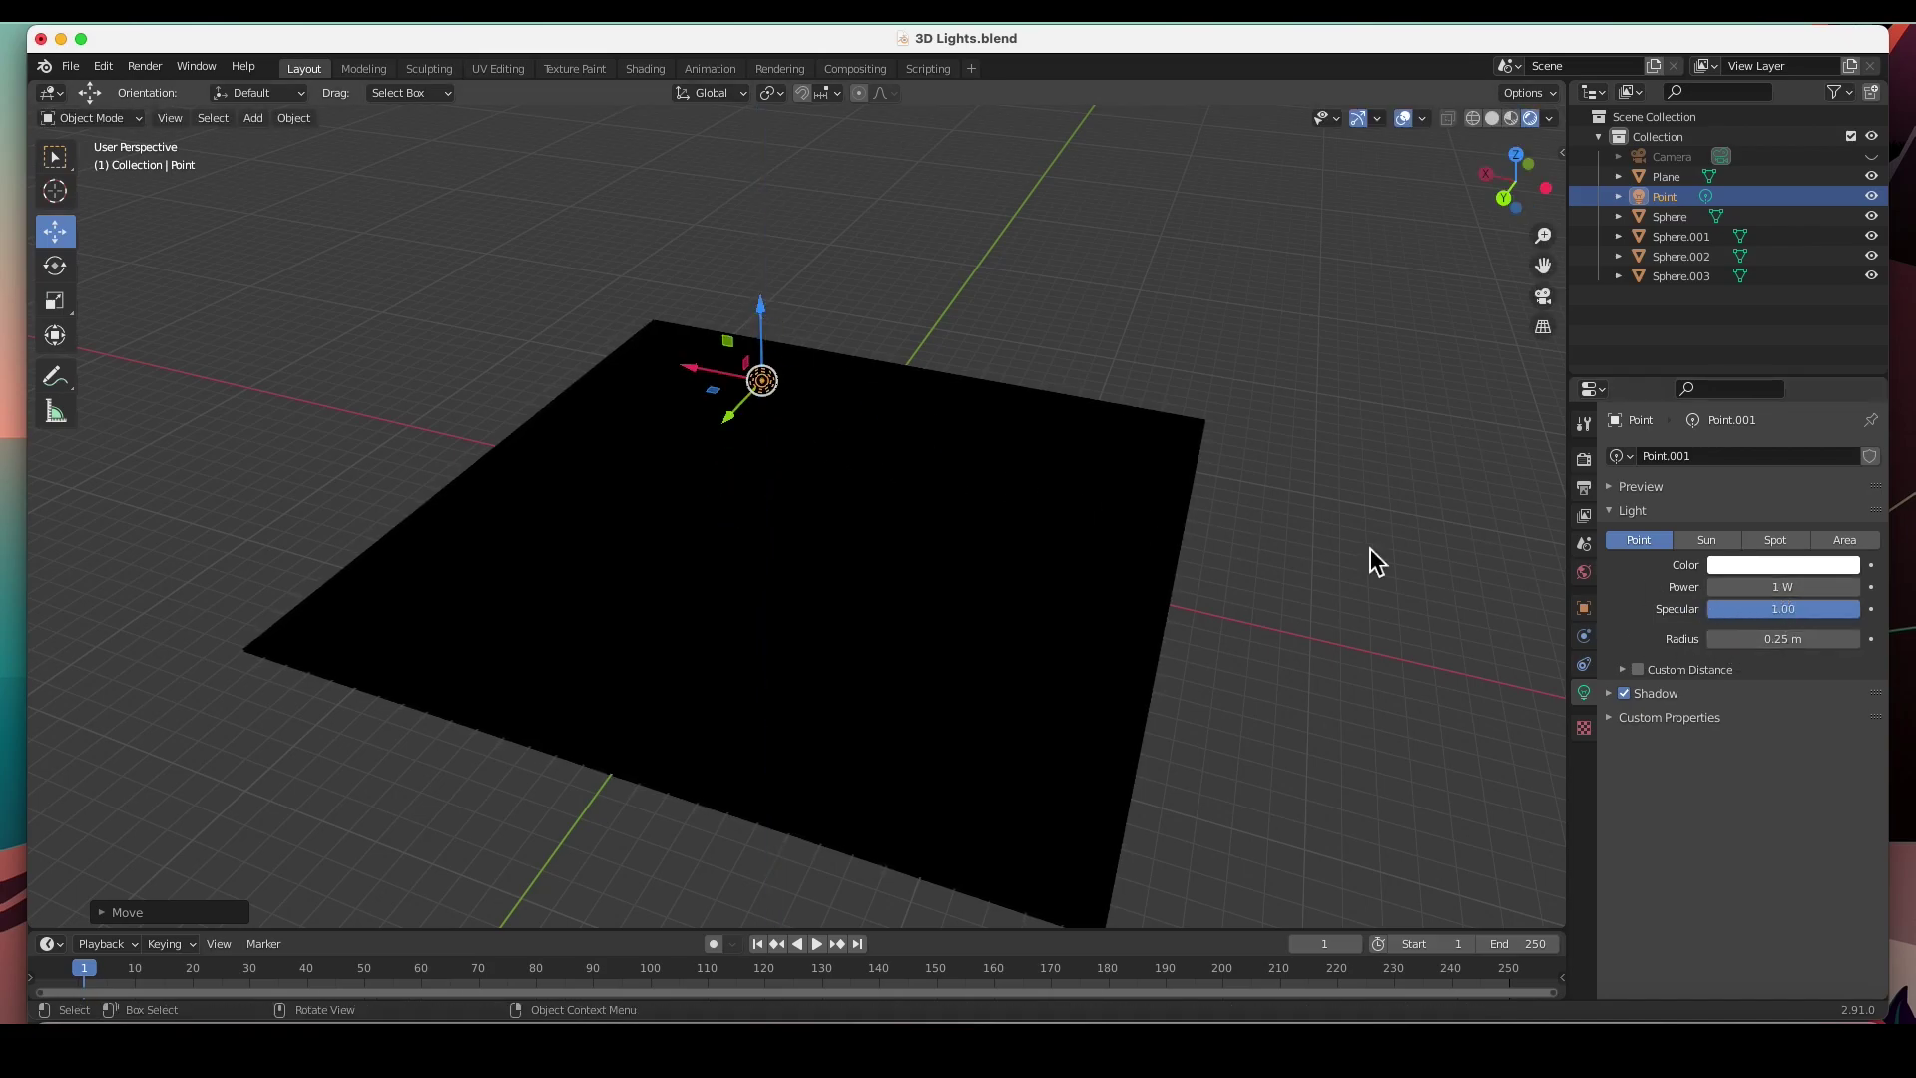
Change the point light to a spot light and set its power to 500 W.
{"action": "left_click", "coordinate": [1774, 543]}
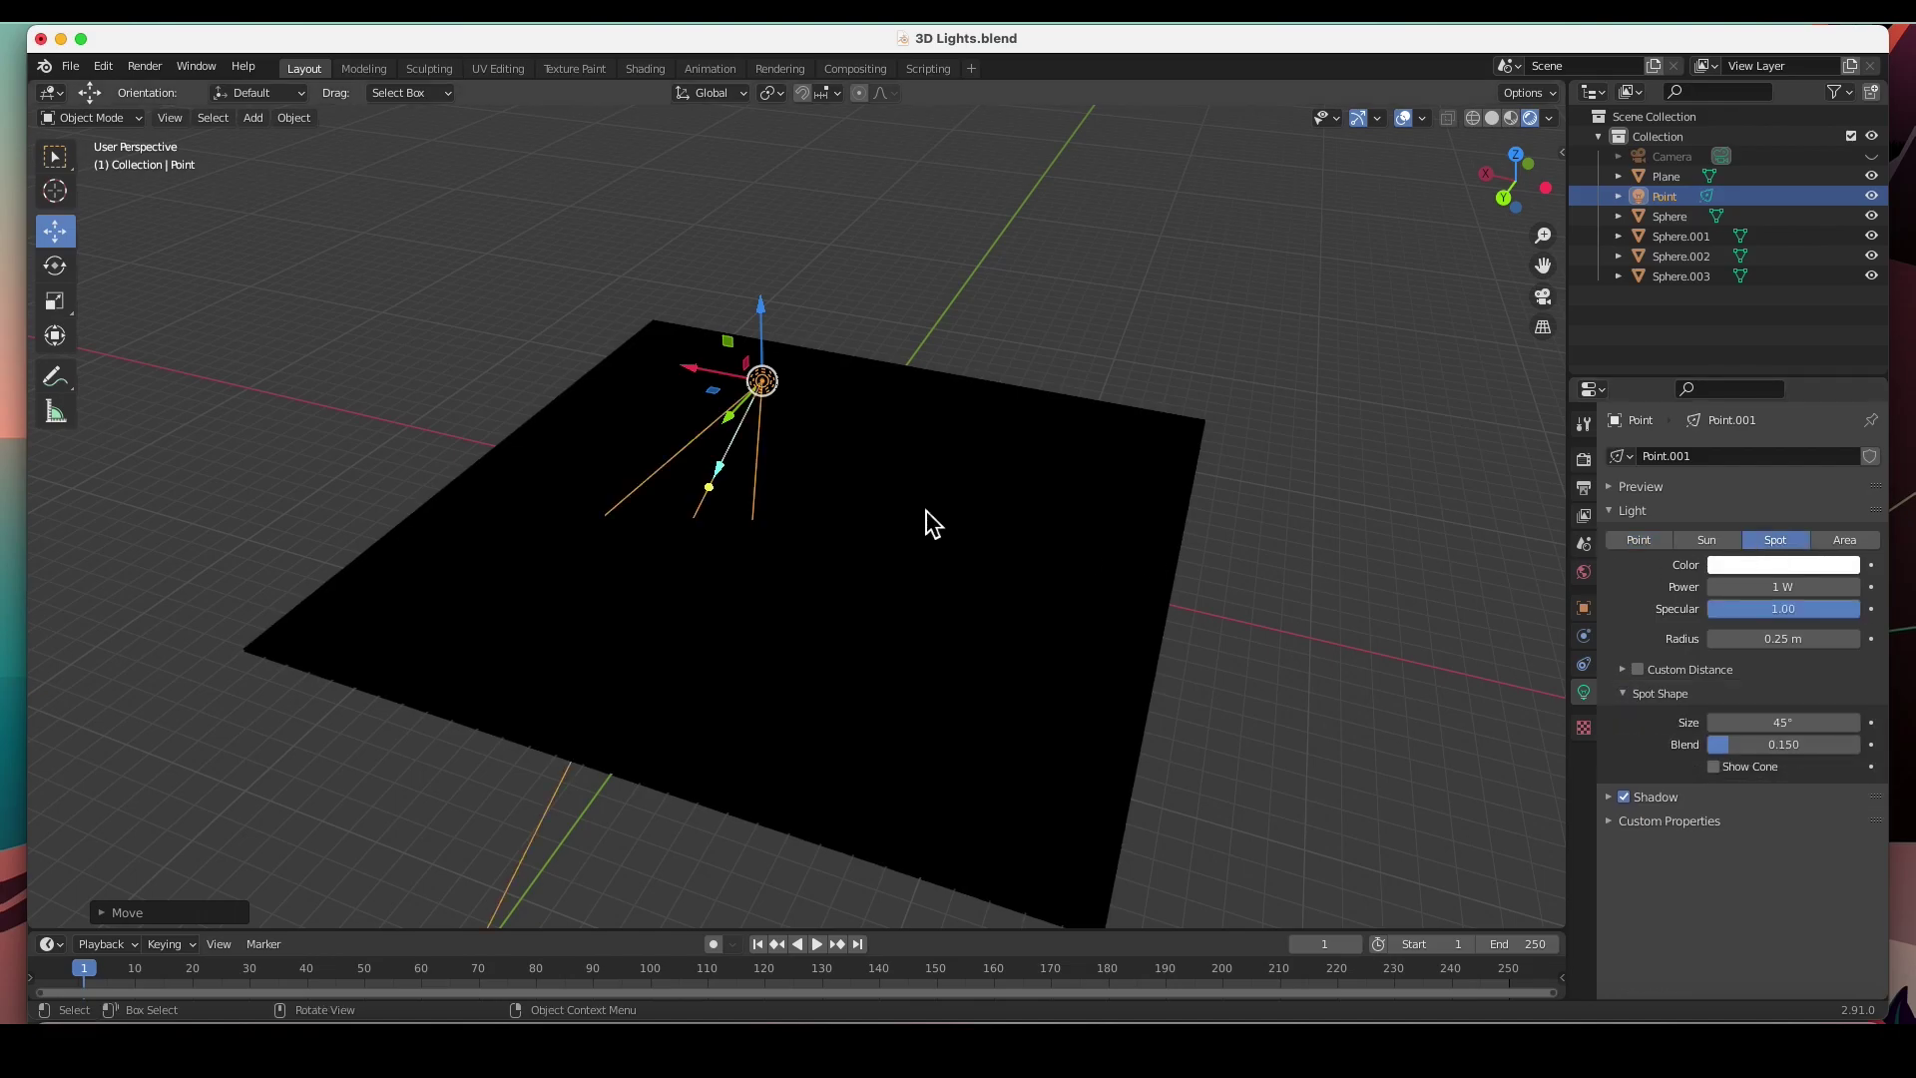
{"action": "middle_click_drag", "start_coordinate": [916, 515], "coordinate": [855, 454]}
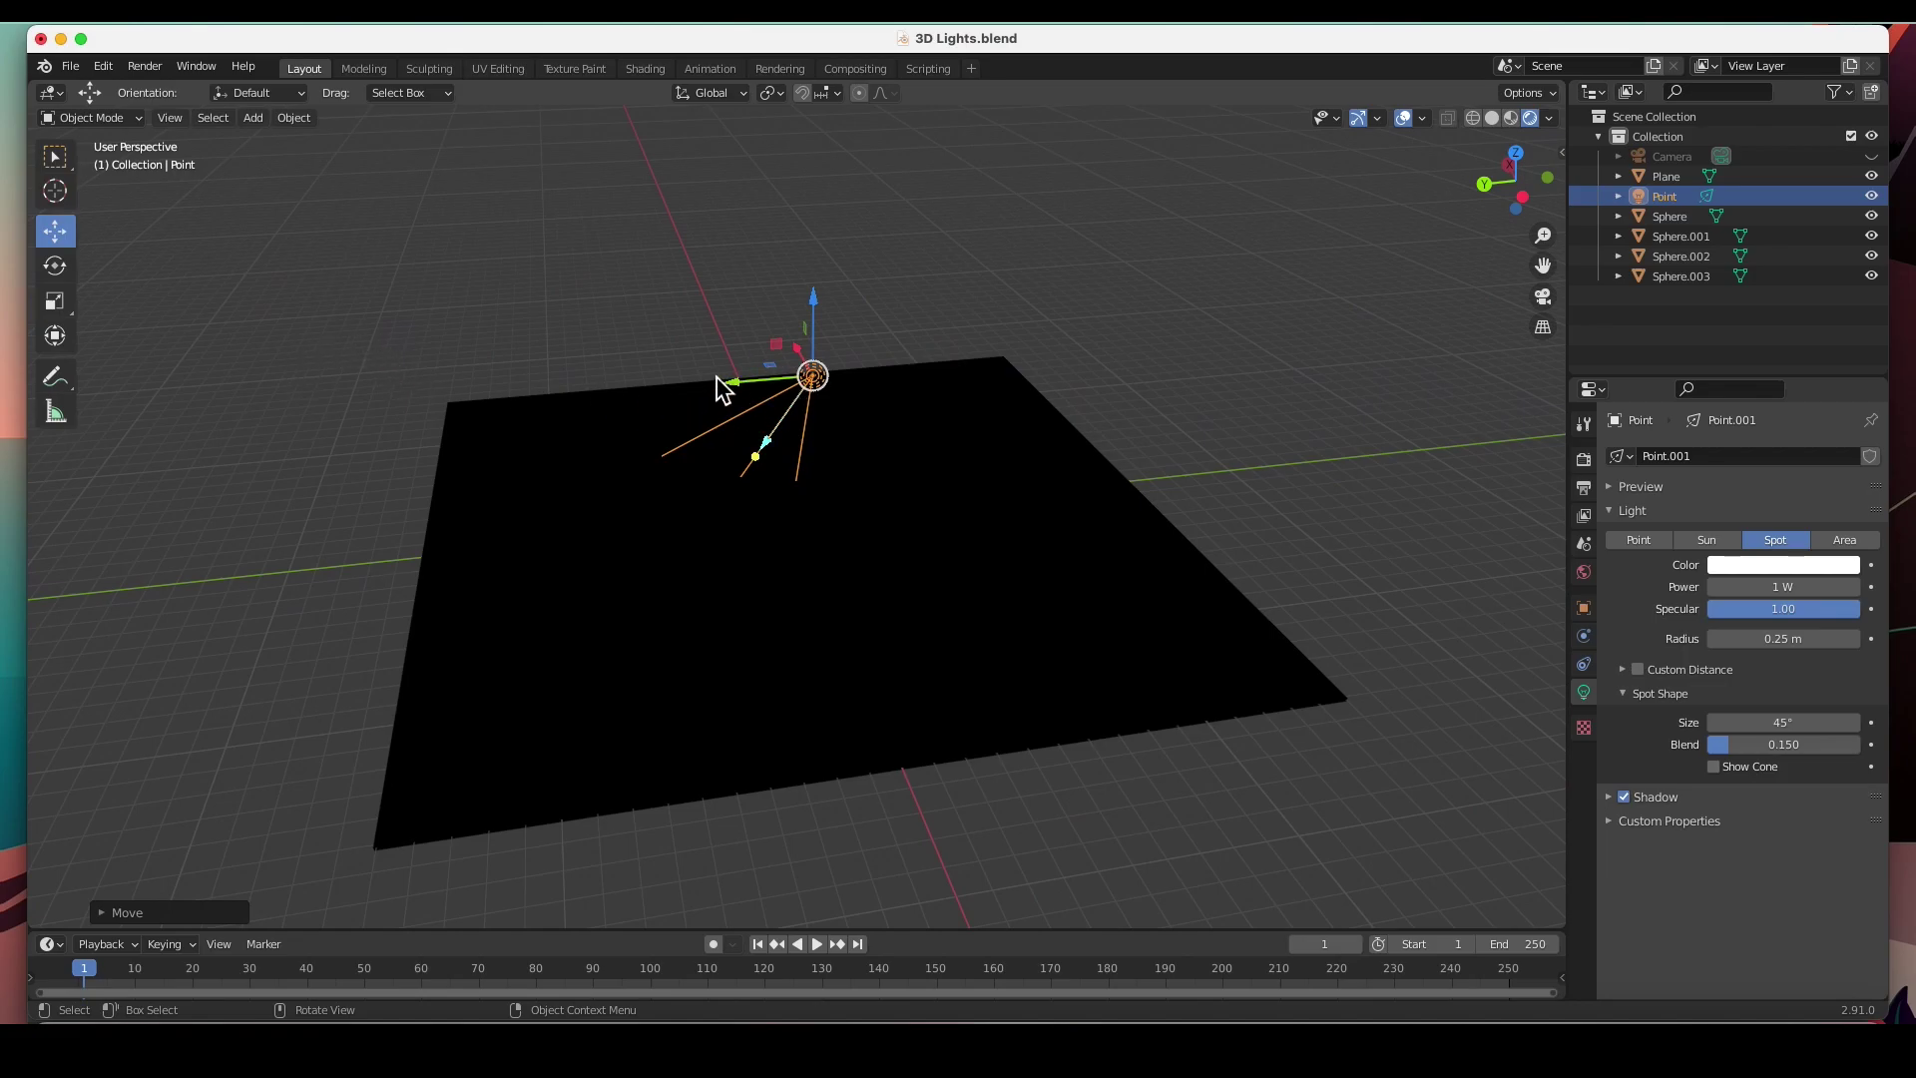
{"action": "left_click", "coordinate": [1785, 587]}
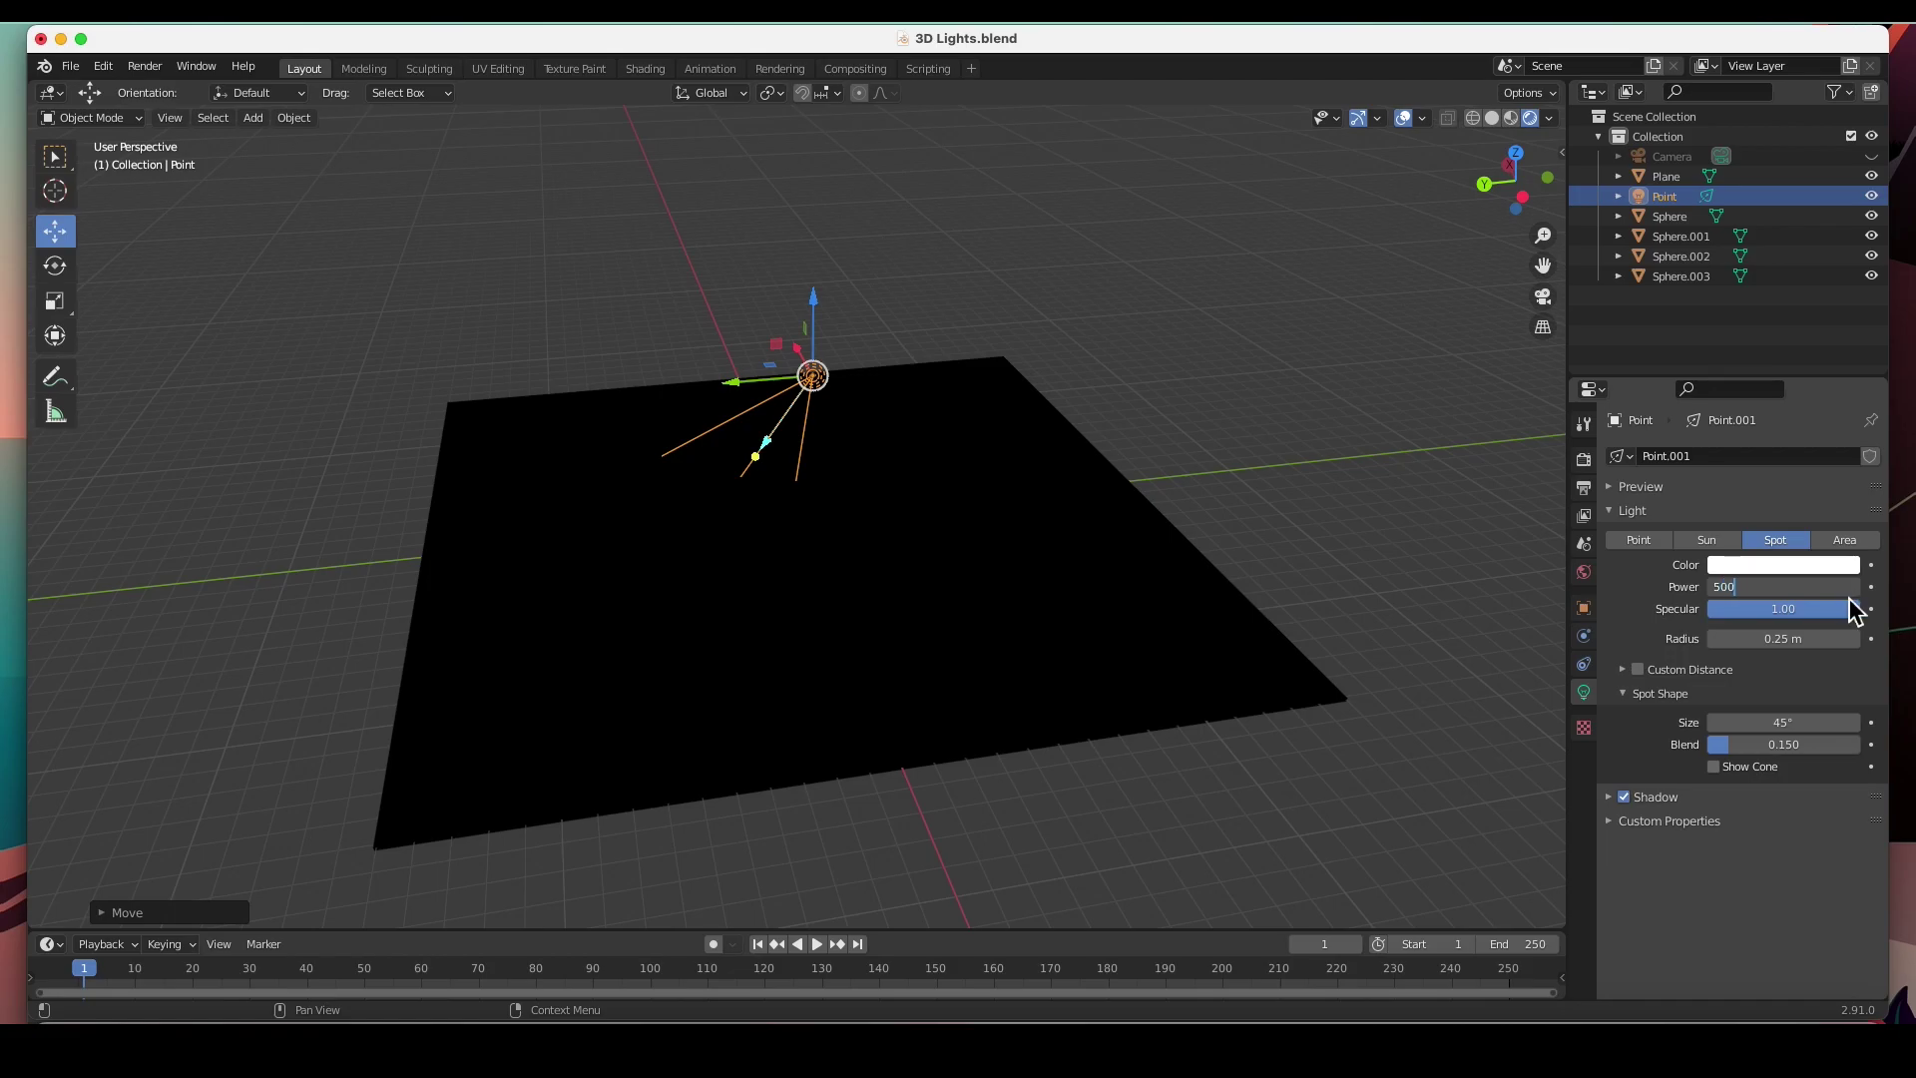
{"action": "key", "text": "Return"}
Move the spot light up and over to the plane's edge, and aim it at a shallower angle across the plane.
{"action": "left_click_drag", "start_coordinate": [815, 310], "coordinate": [840, 176]}
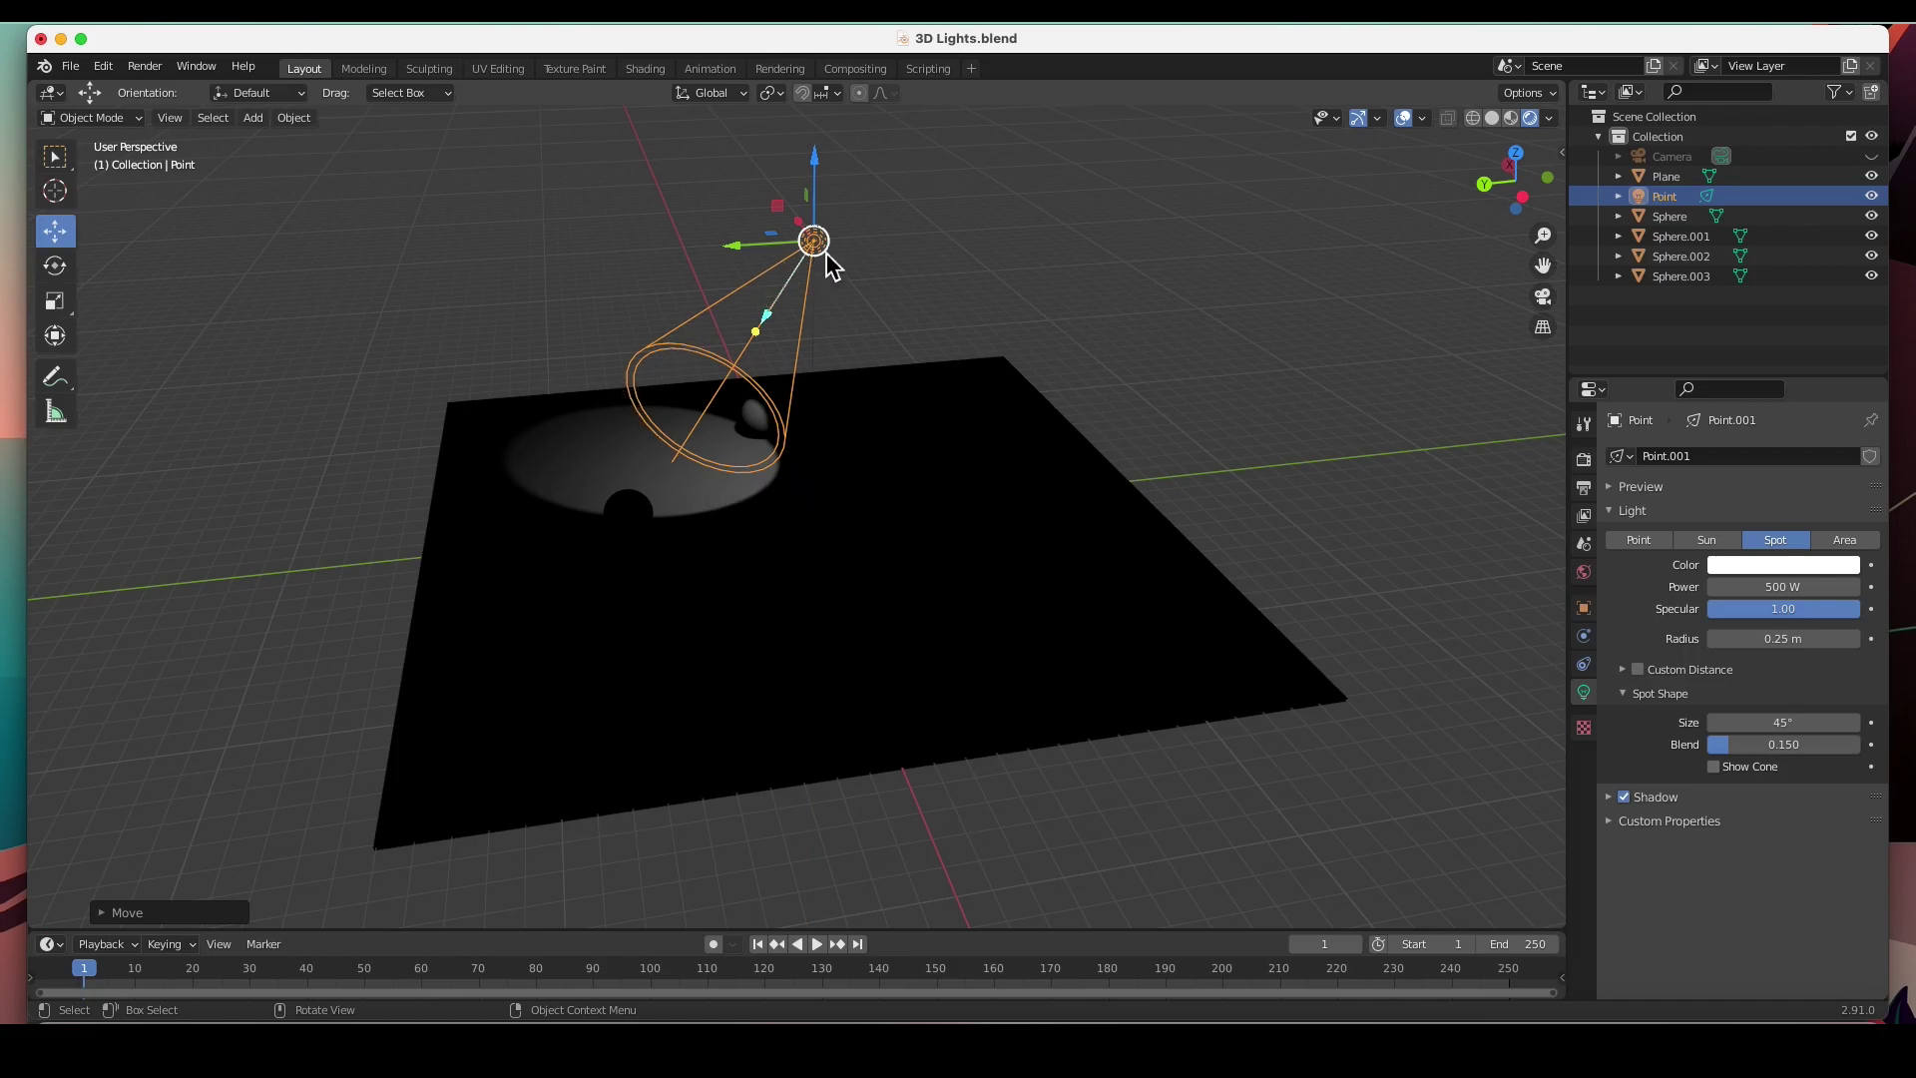
{"action": "left_click_drag", "start_coordinate": [733, 250], "coordinate": [1026, 443]}
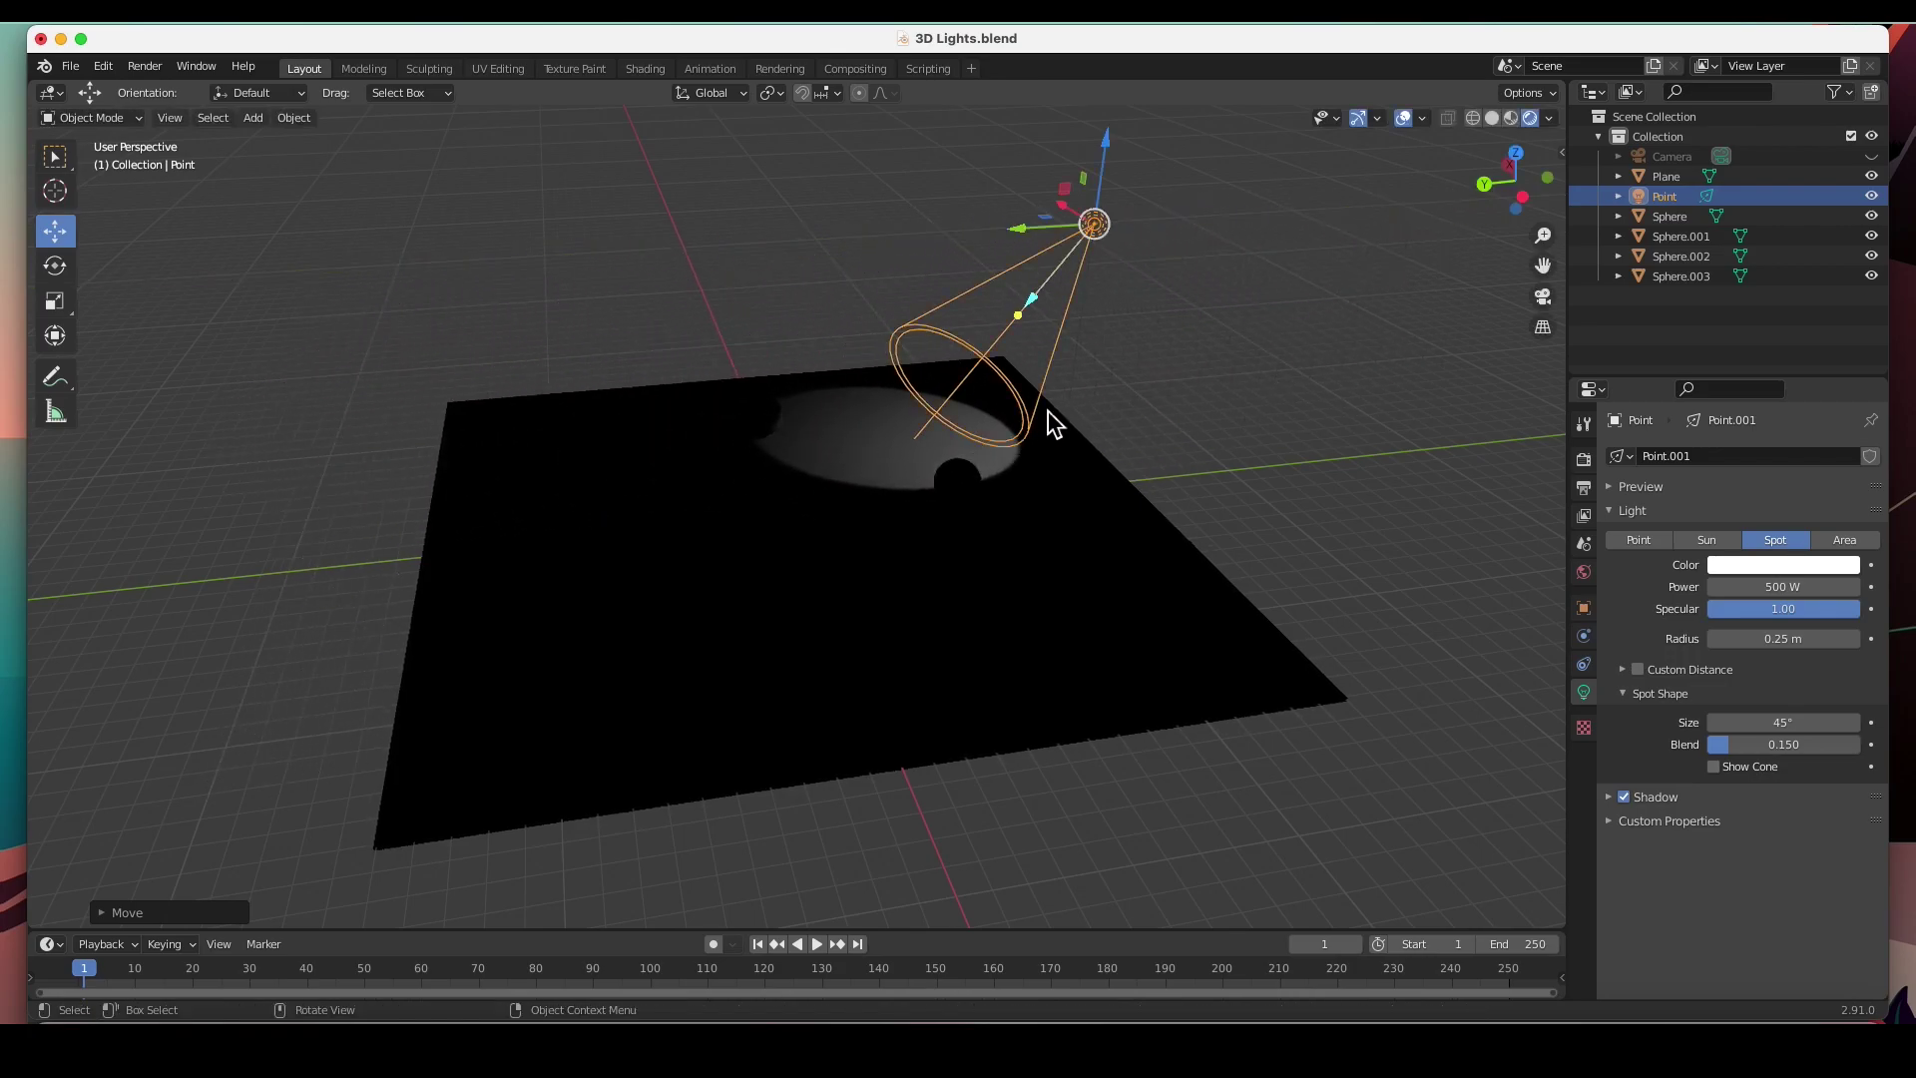
{"action": "left_click_drag", "start_coordinate": [1035, 331], "coordinate": [982, 325]}
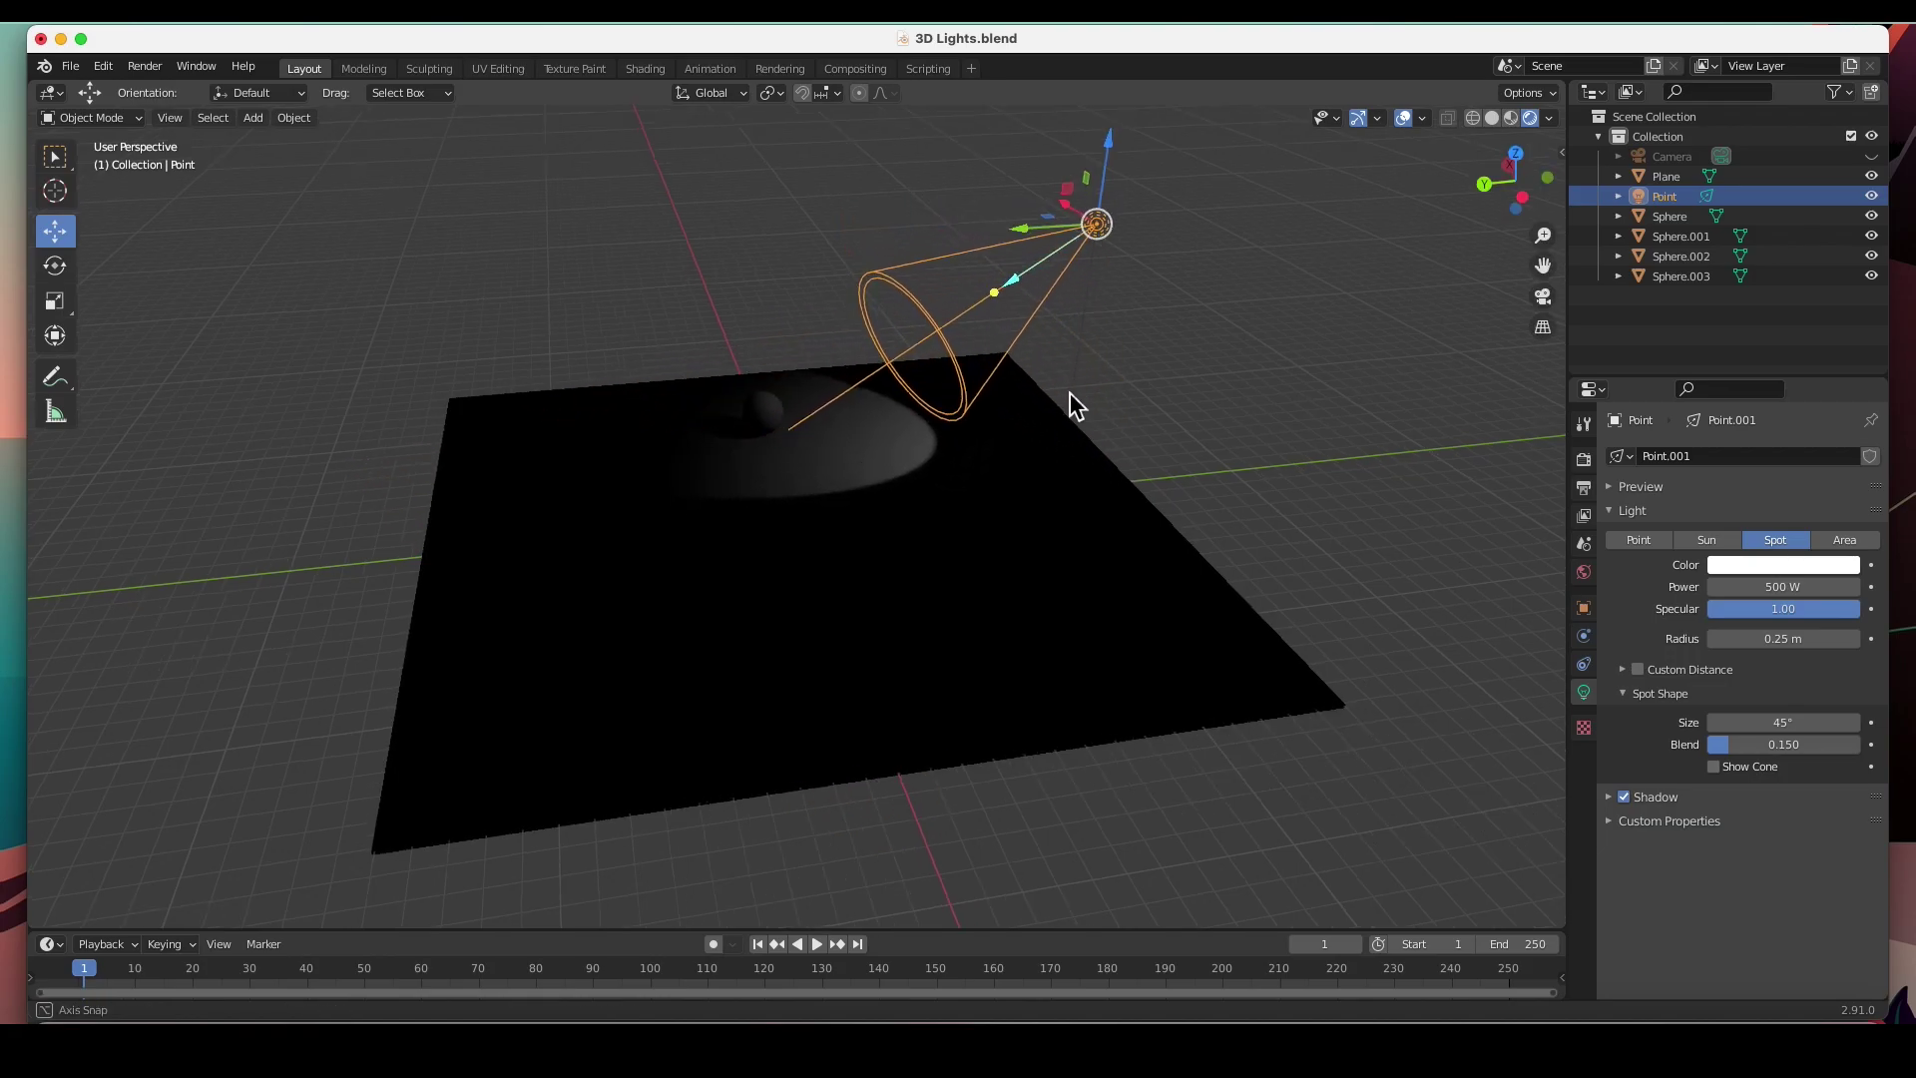
{"action": "middle_click_drag", "start_coordinate": [1069, 402], "coordinate": [1010, 670]}
{"action": "left_click_drag", "start_coordinate": [1001, 694], "coordinate": [1022, 462]}
Set the spot light's power to 1000 W.
{"action": "left_click", "coordinate": [1814, 589]}
{"action": "type", "text": "100"}
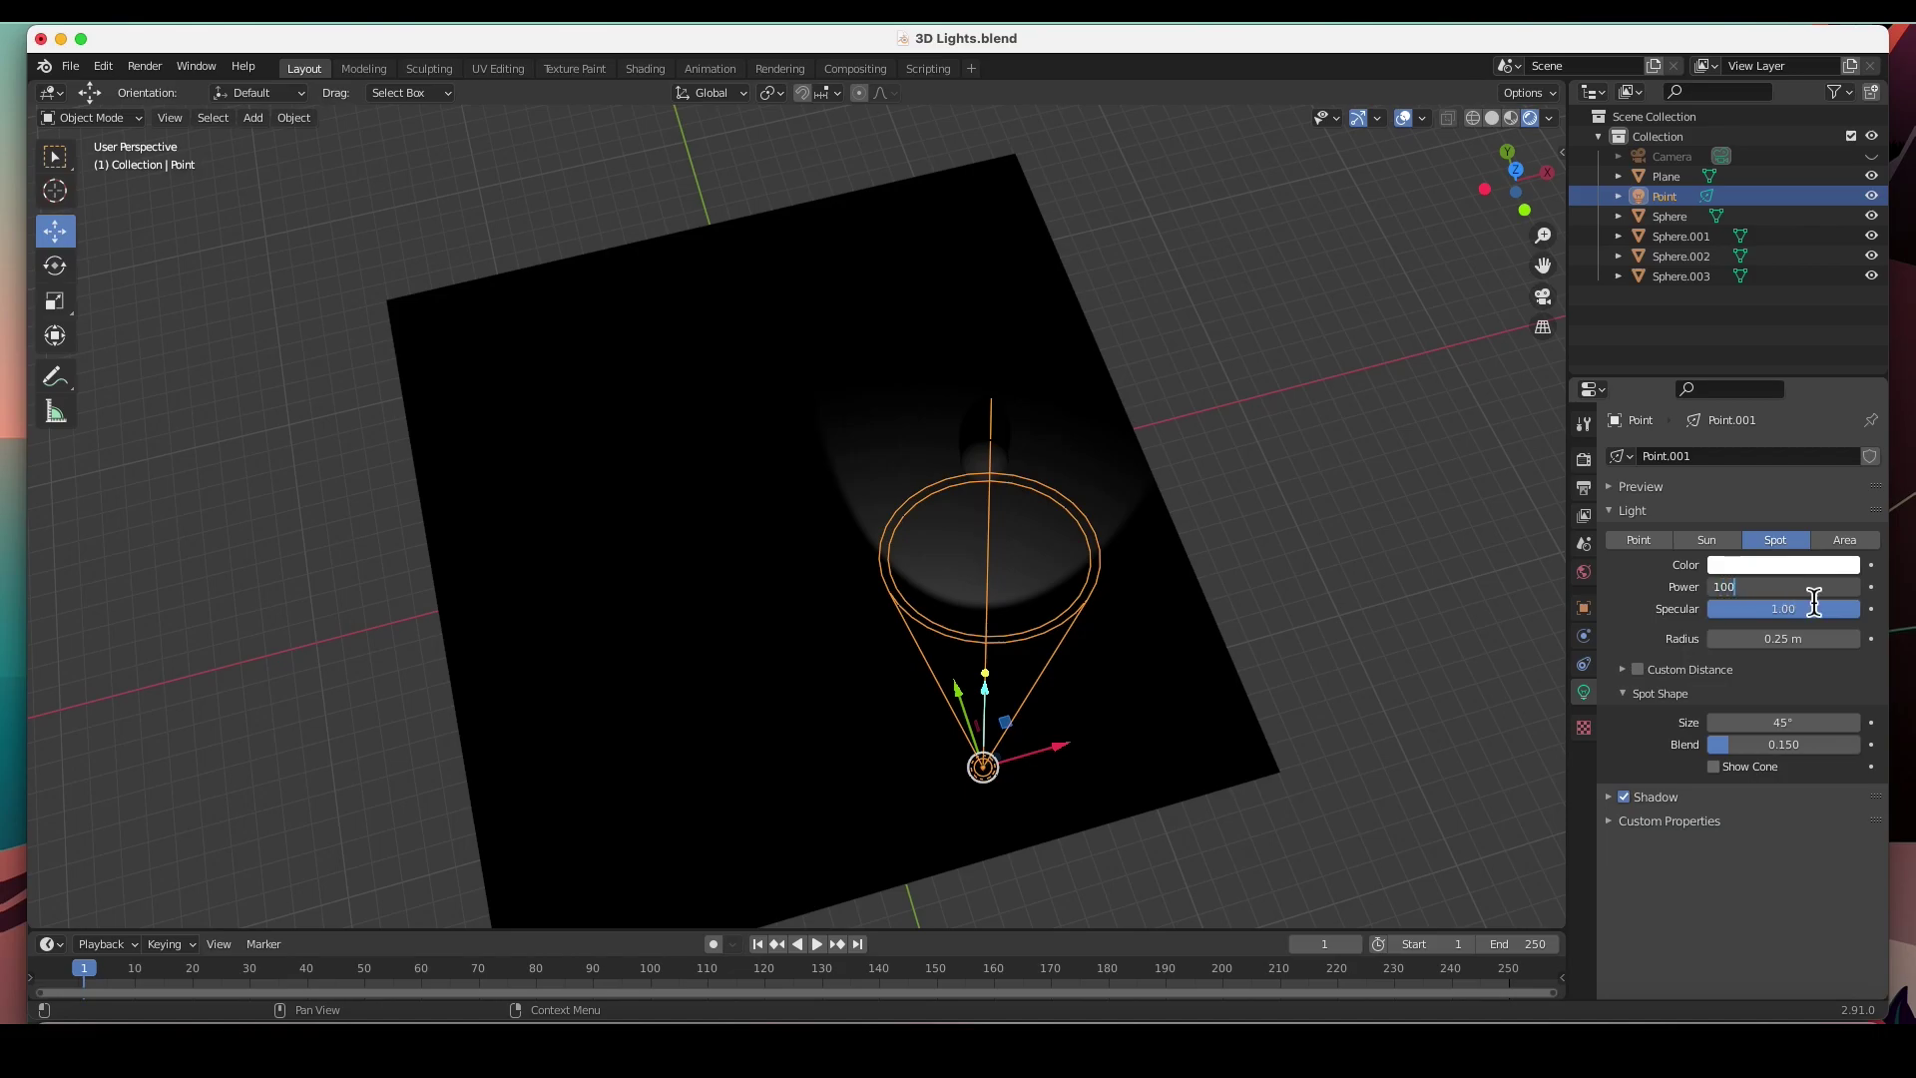
{"action": "type", "text": "0"}
{"action": "key", "text": "Return"}
Rotate the spot light so its cone covers the two spheres on the far side of the plane.
{"action": "middle_click_drag", "start_coordinate": [998, 589], "coordinate": [1015, 559]}
{"action": "left_click_drag", "start_coordinate": [1071, 336], "coordinate": [646, 487]}
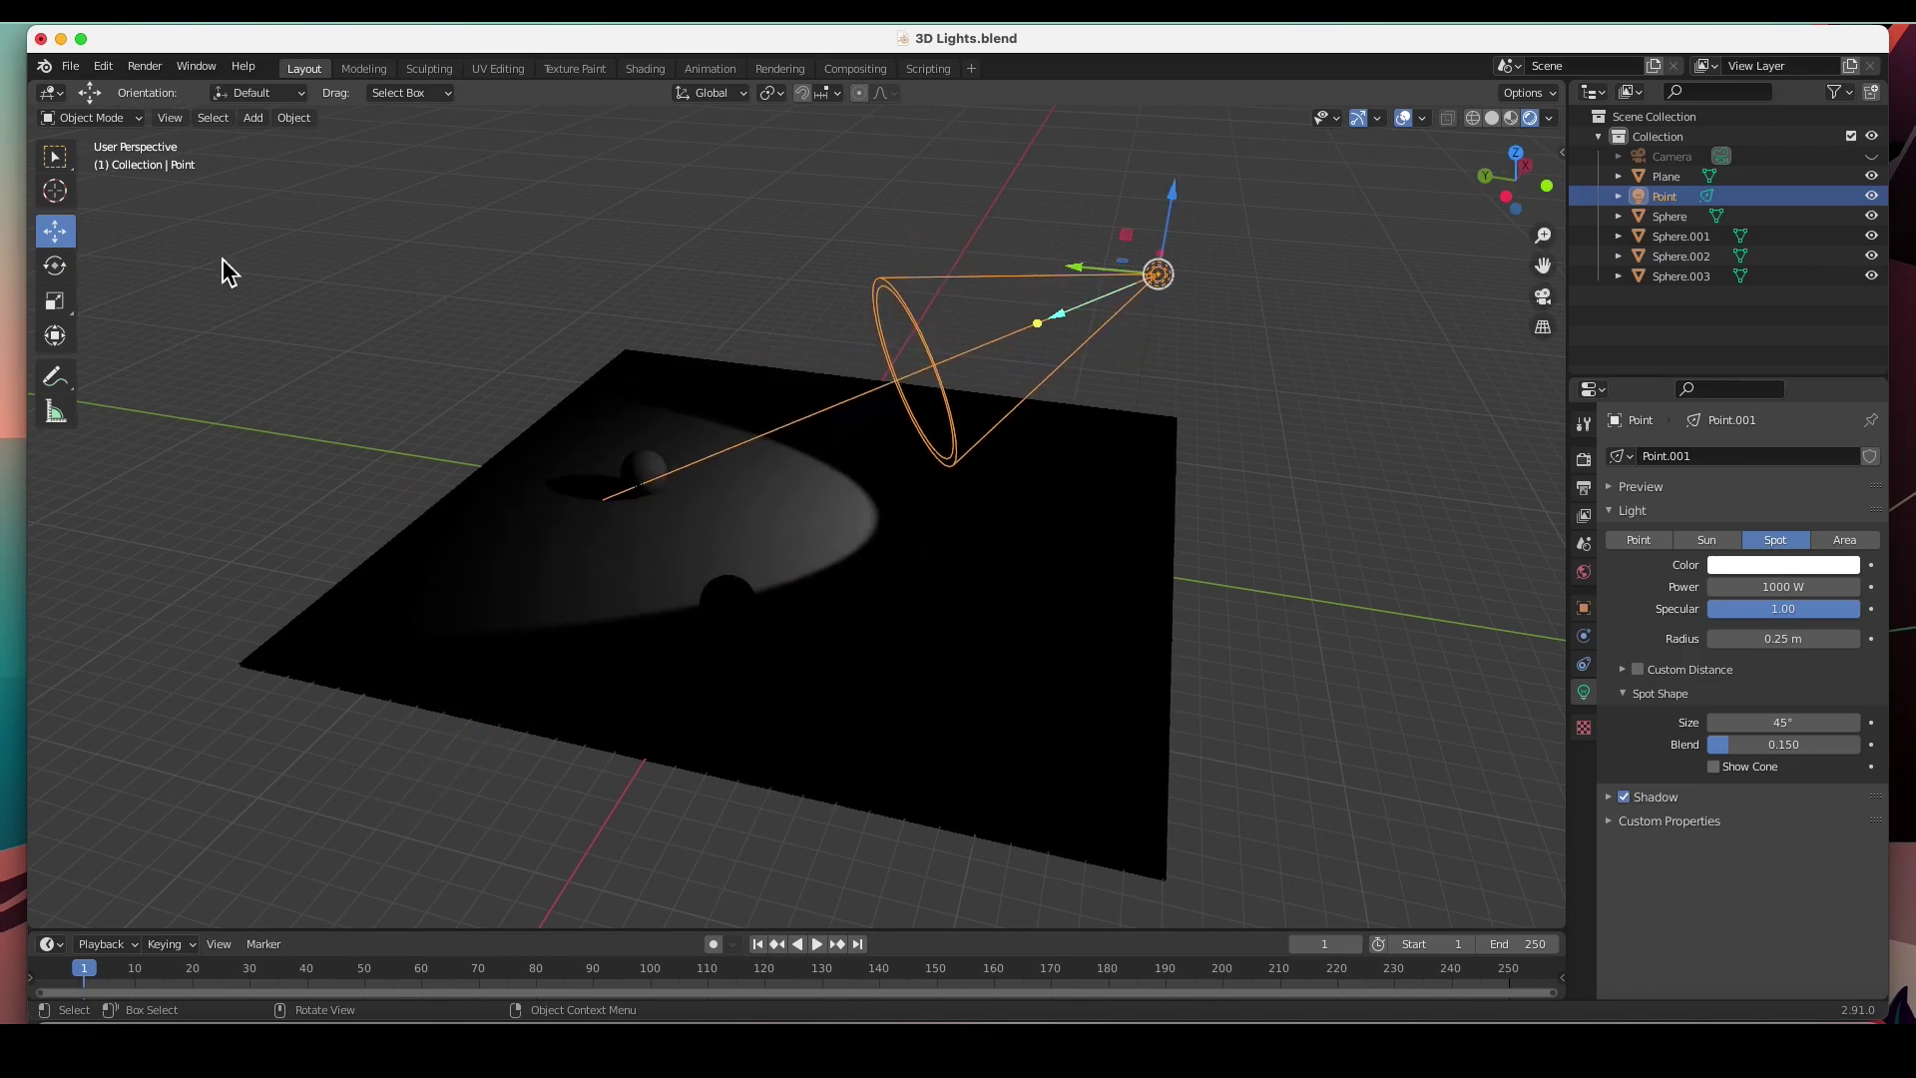
{"action": "left_click", "coordinate": [54, 264]}
{"action": "left_click_drag", "start_coordinate": [1115, 303], "coordinate": [1069, 327]}
{"action": "left_click_drag", "start_coordinate": [1098, 228], "coordinate": [902, 421]}
{"action": "left_click_drag", "start_coordinate": [932, 571], "coordinate": [671, 559]}
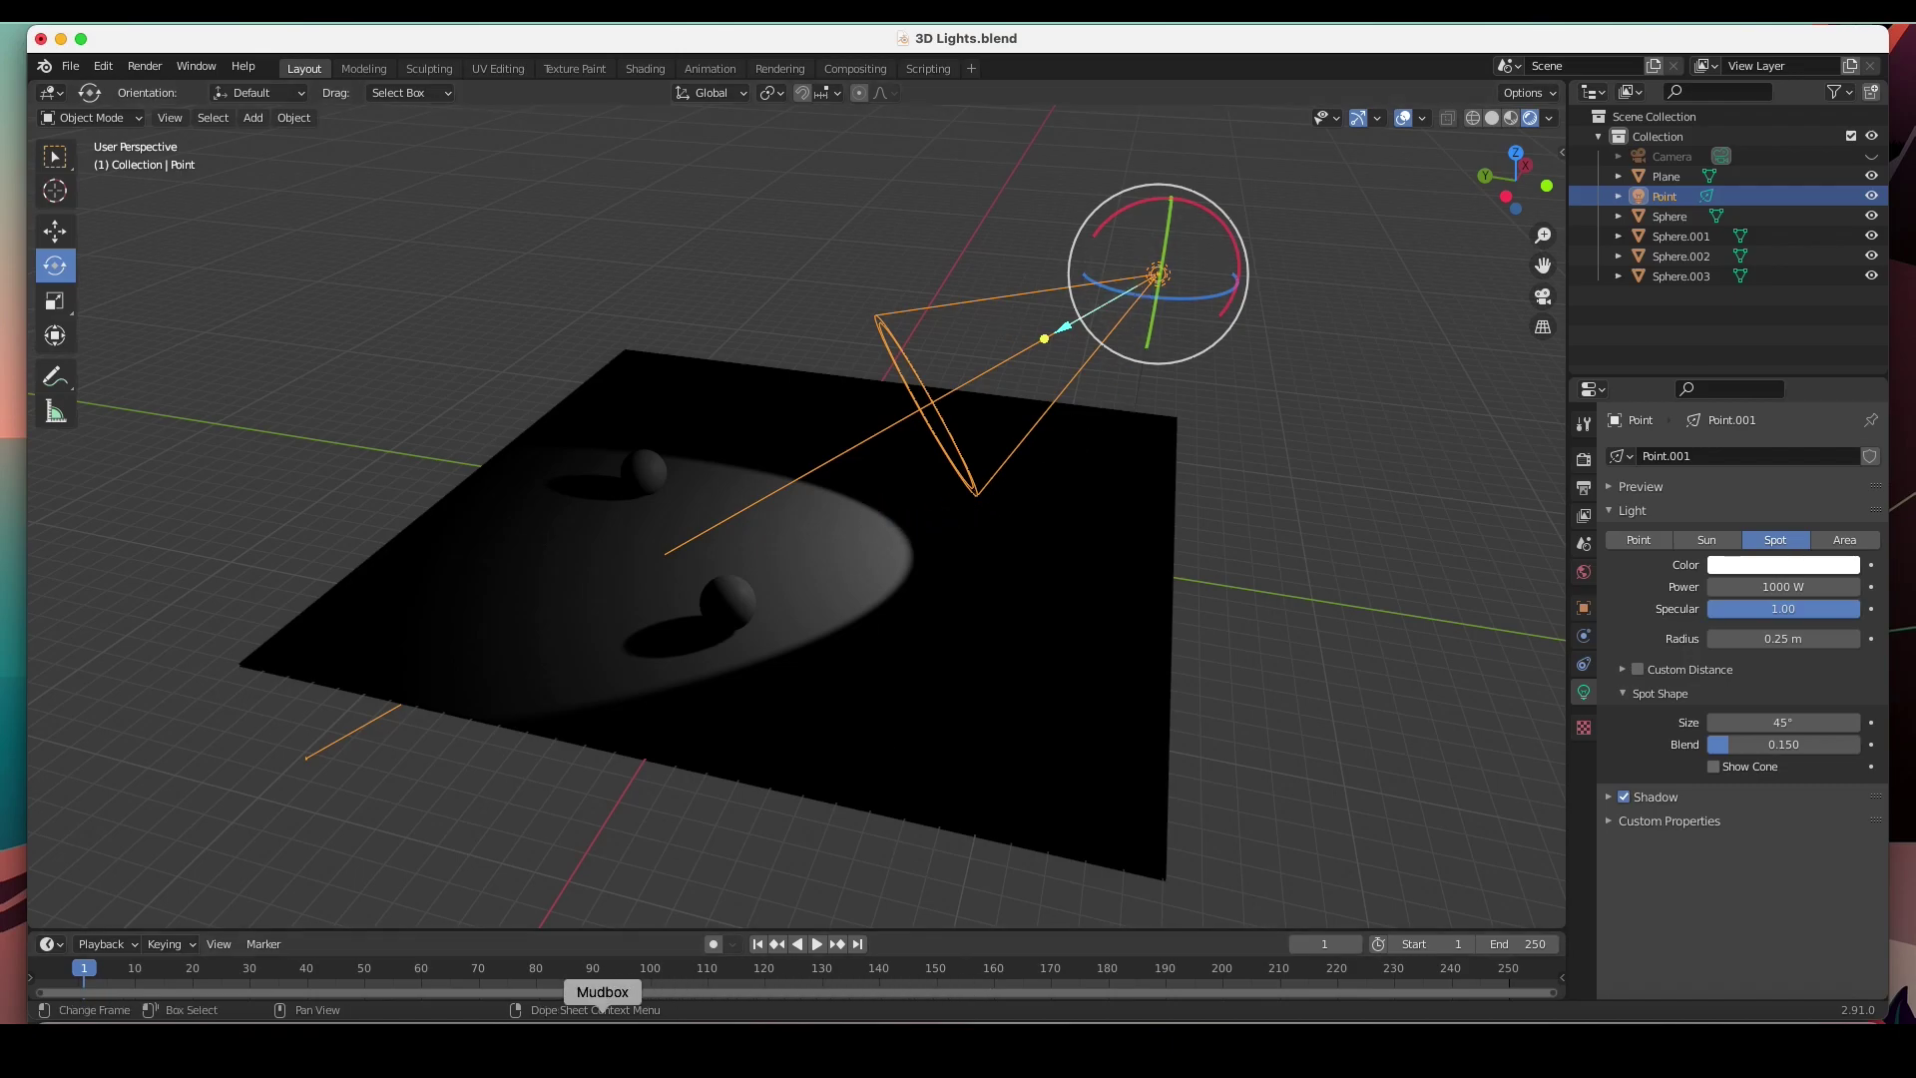
Switch to Google Chrome, examine the light cones in the spot lights image results, and return to Blender.
{"action": "left_click", "coordinate": [224, 1037]}
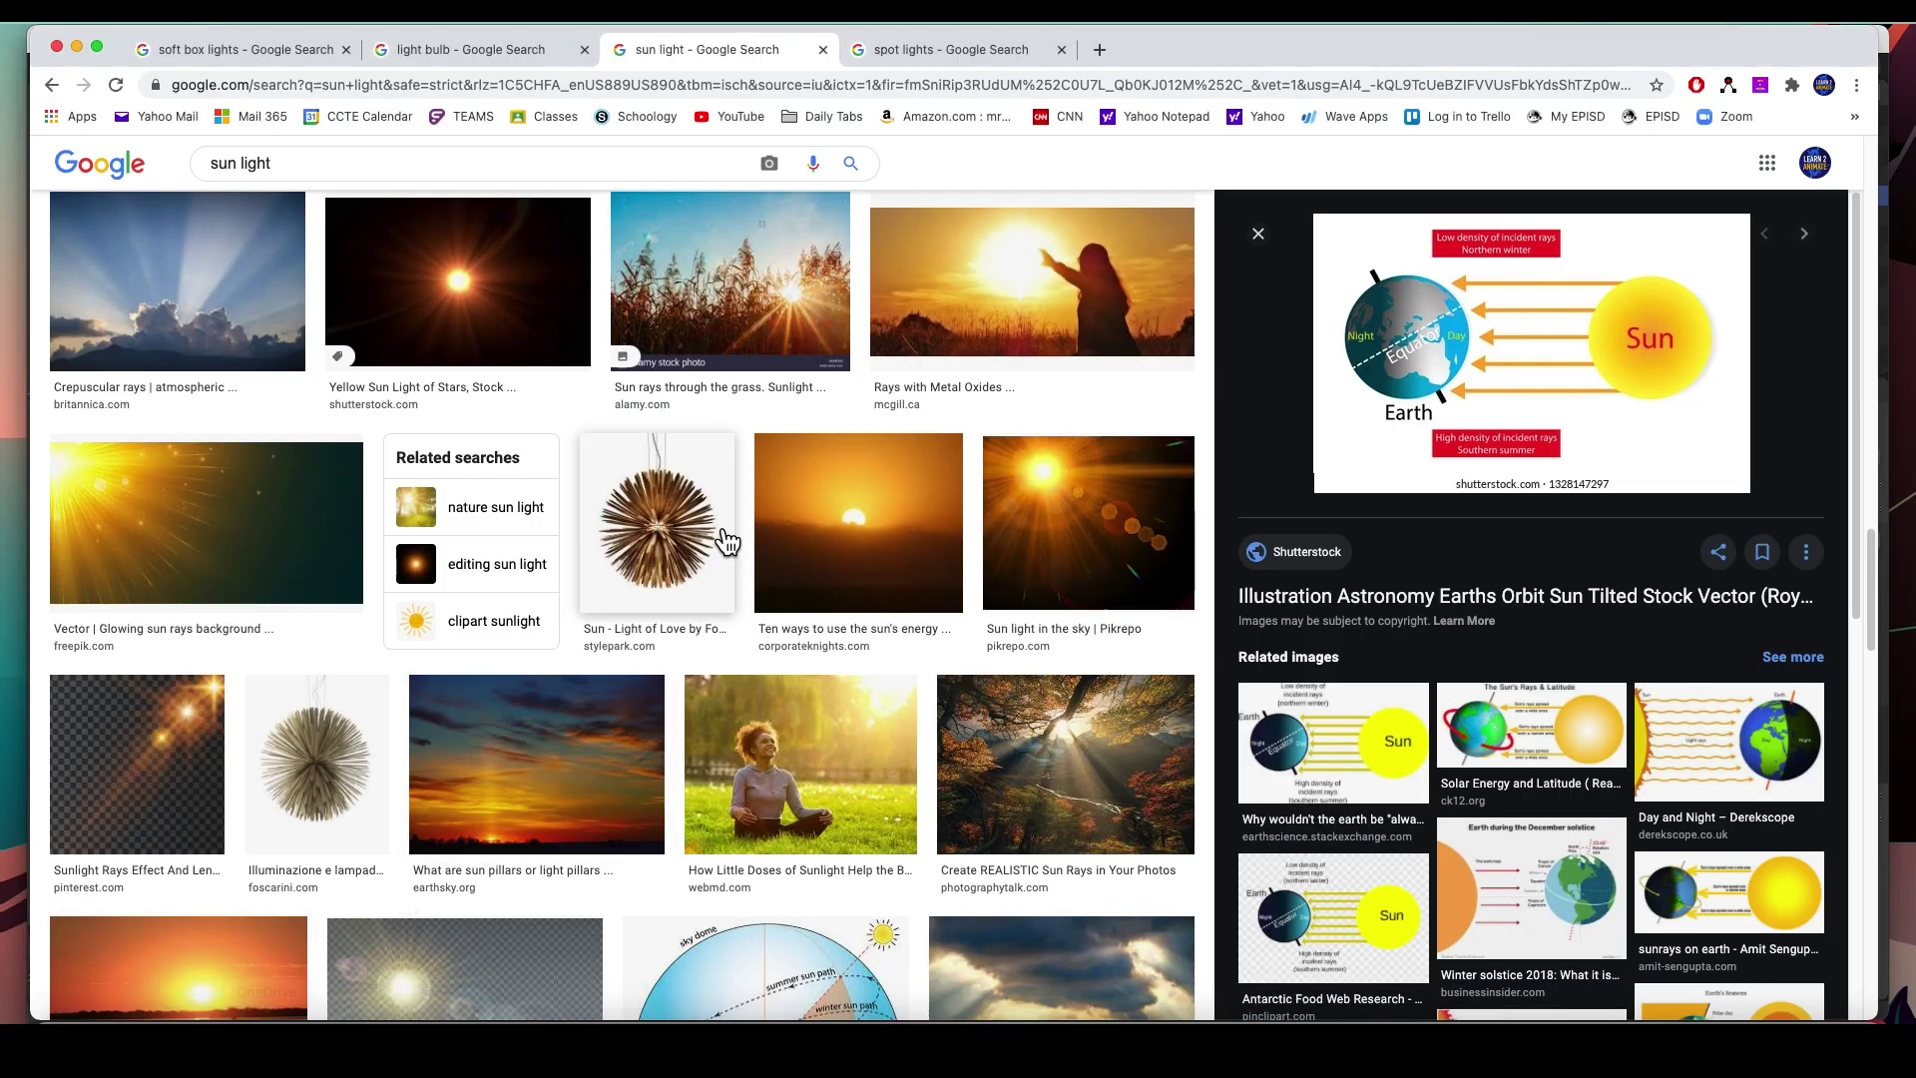
{"action": "left_click", "coordinate": [979, 55]}
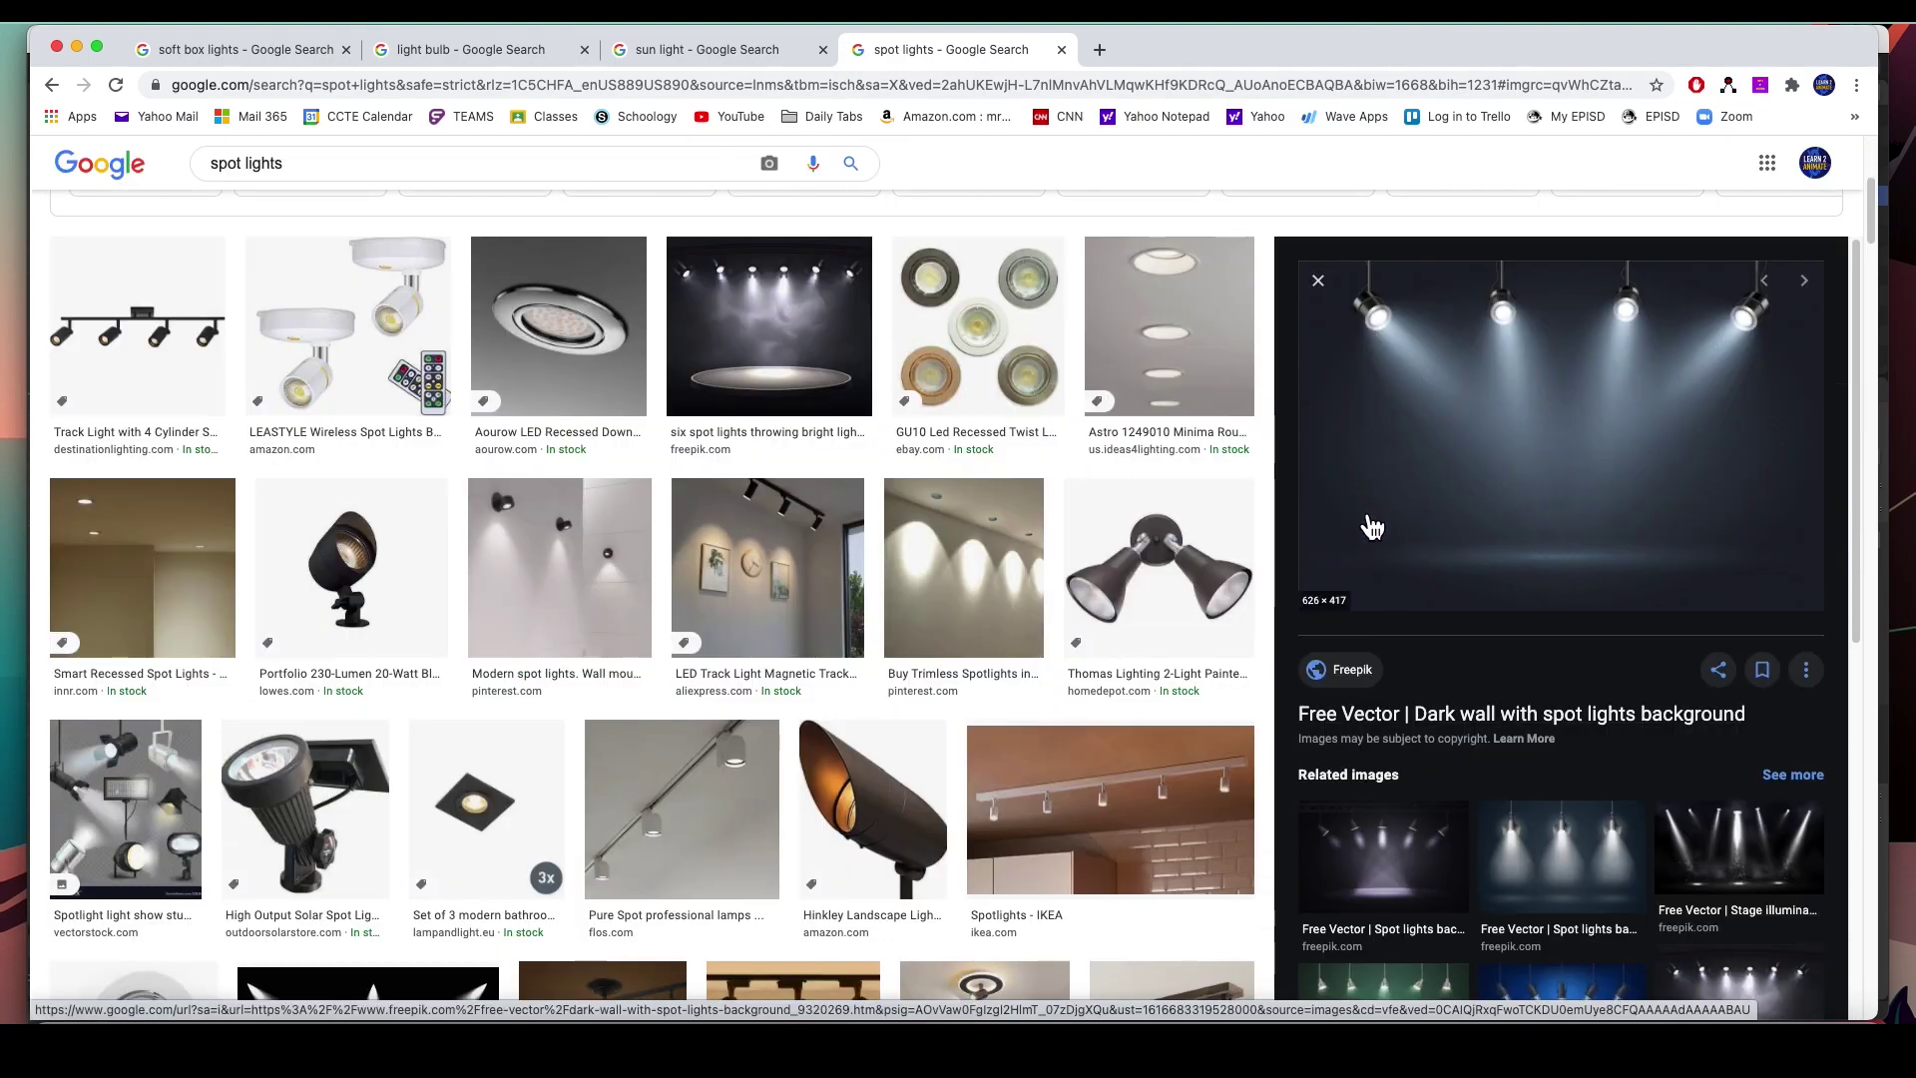
{"action": "scroll", "coordinate": [1367, 599], "scroll_direction": "down", "scroll_amount": 4}
{"action": "scroll", "coordinate": [1463, 732], "scroll_direction": "up", "scroll_amount": 4}
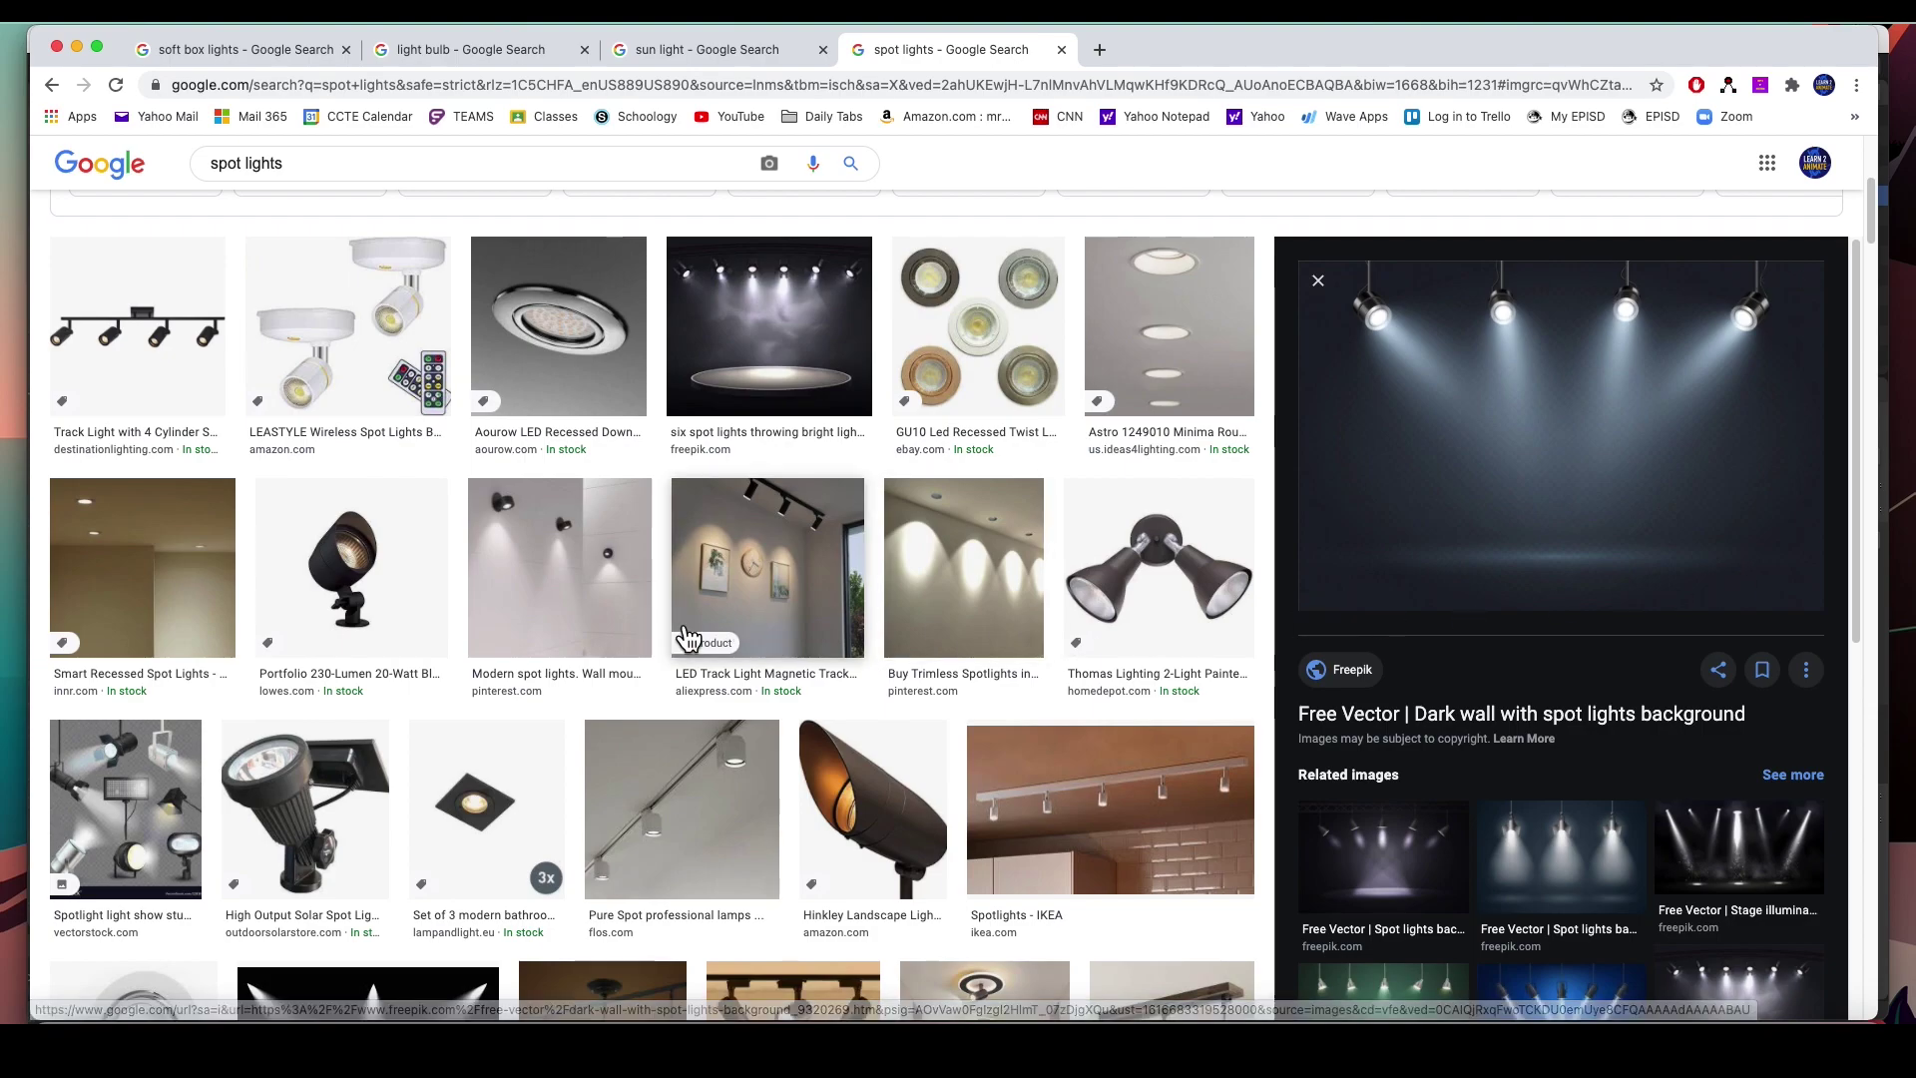
{"action": "scroll", "coordinate": [755, 596], "scroll_direction": "down", "scroll_amount": 1}
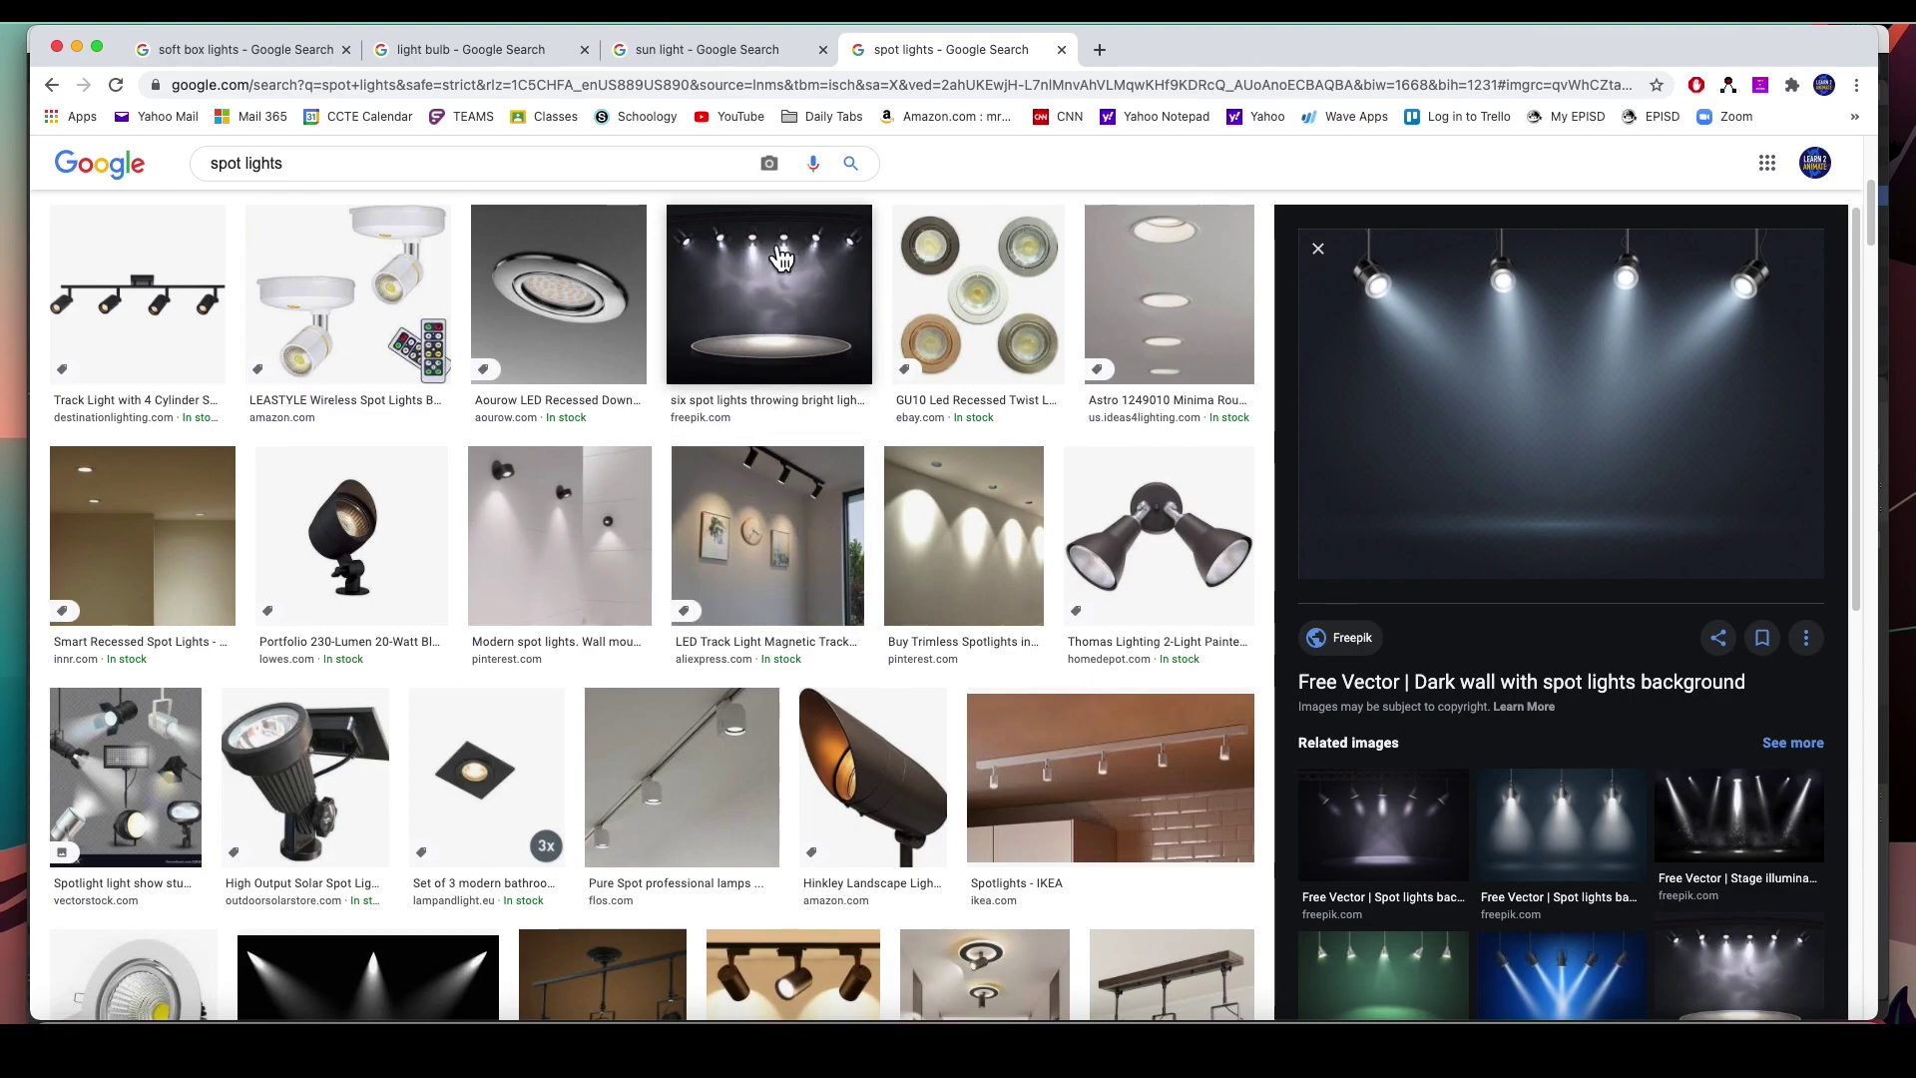
{"action": "scroll", "coordinate": [705, 471], "scroll_direction": "down", "scroll_amount": 6}
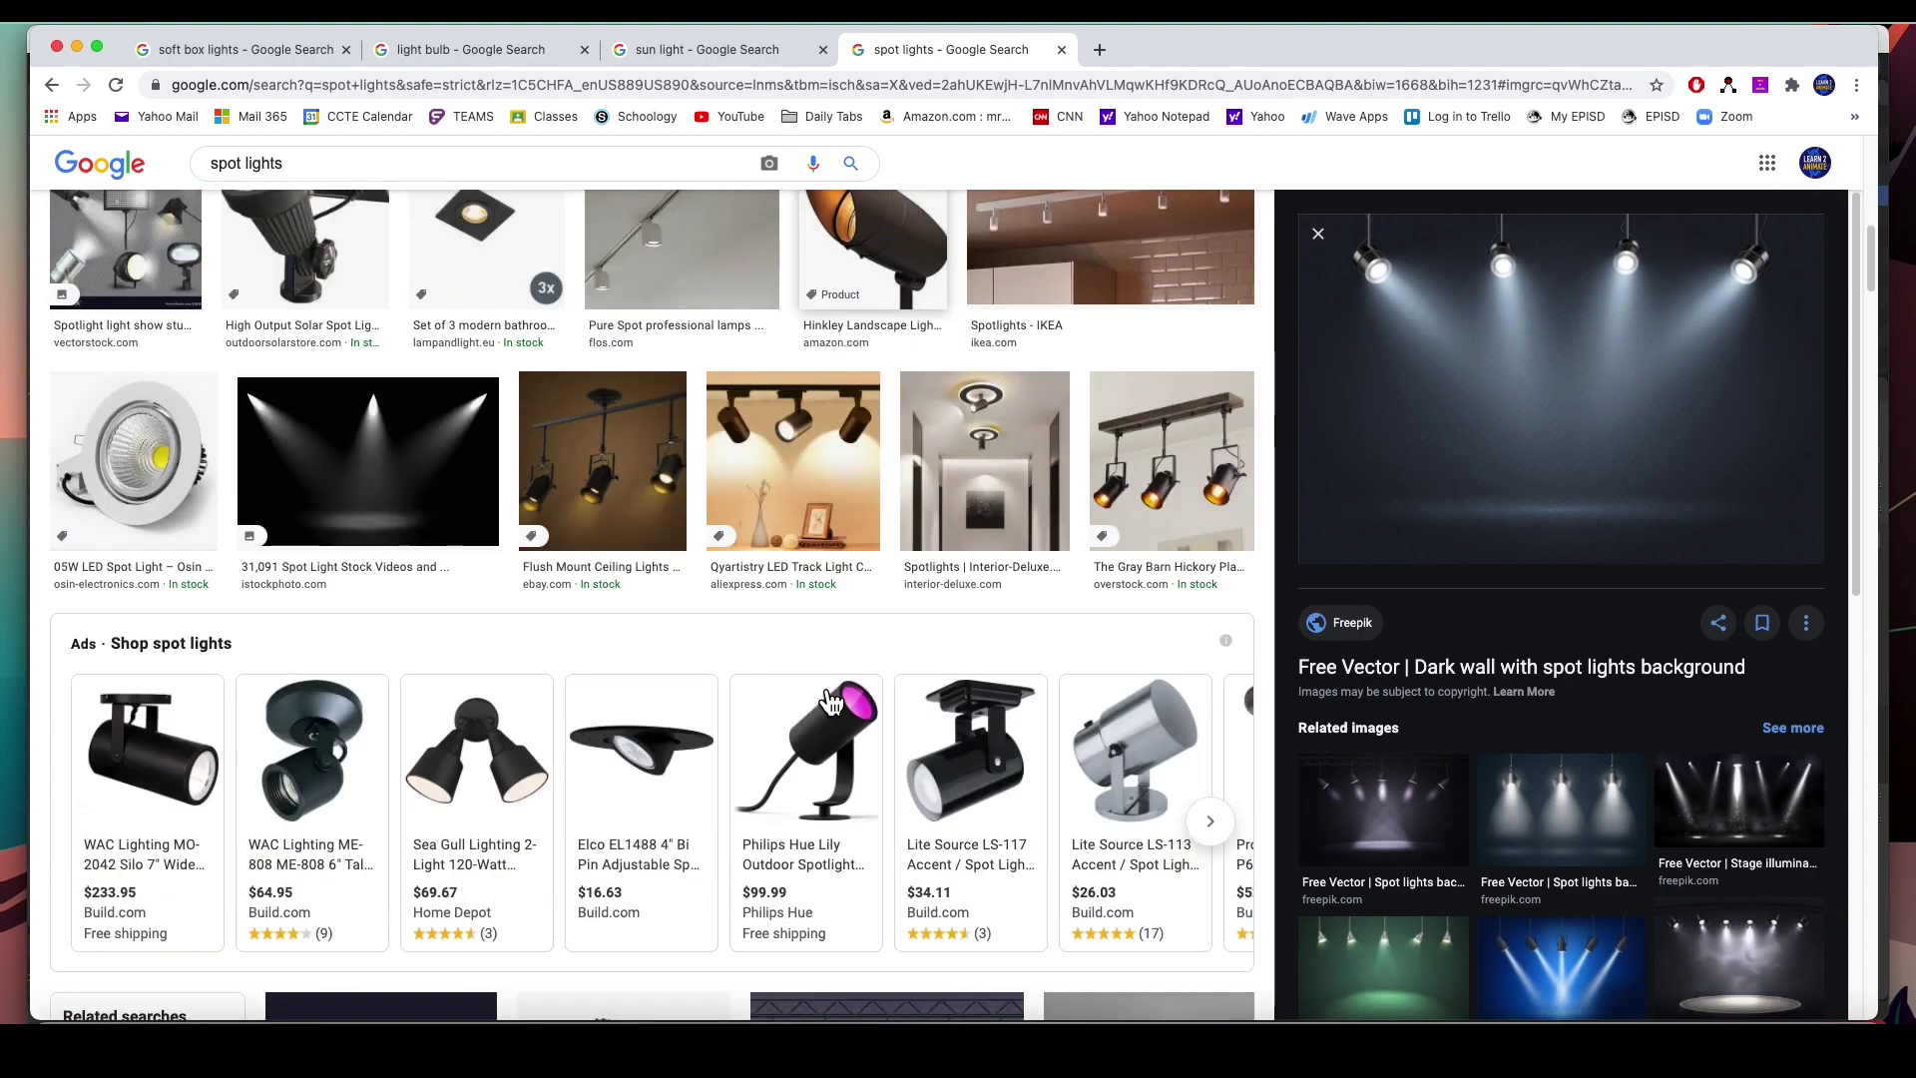
{"action": "mouse_move", "coordinate": [829, 701]}
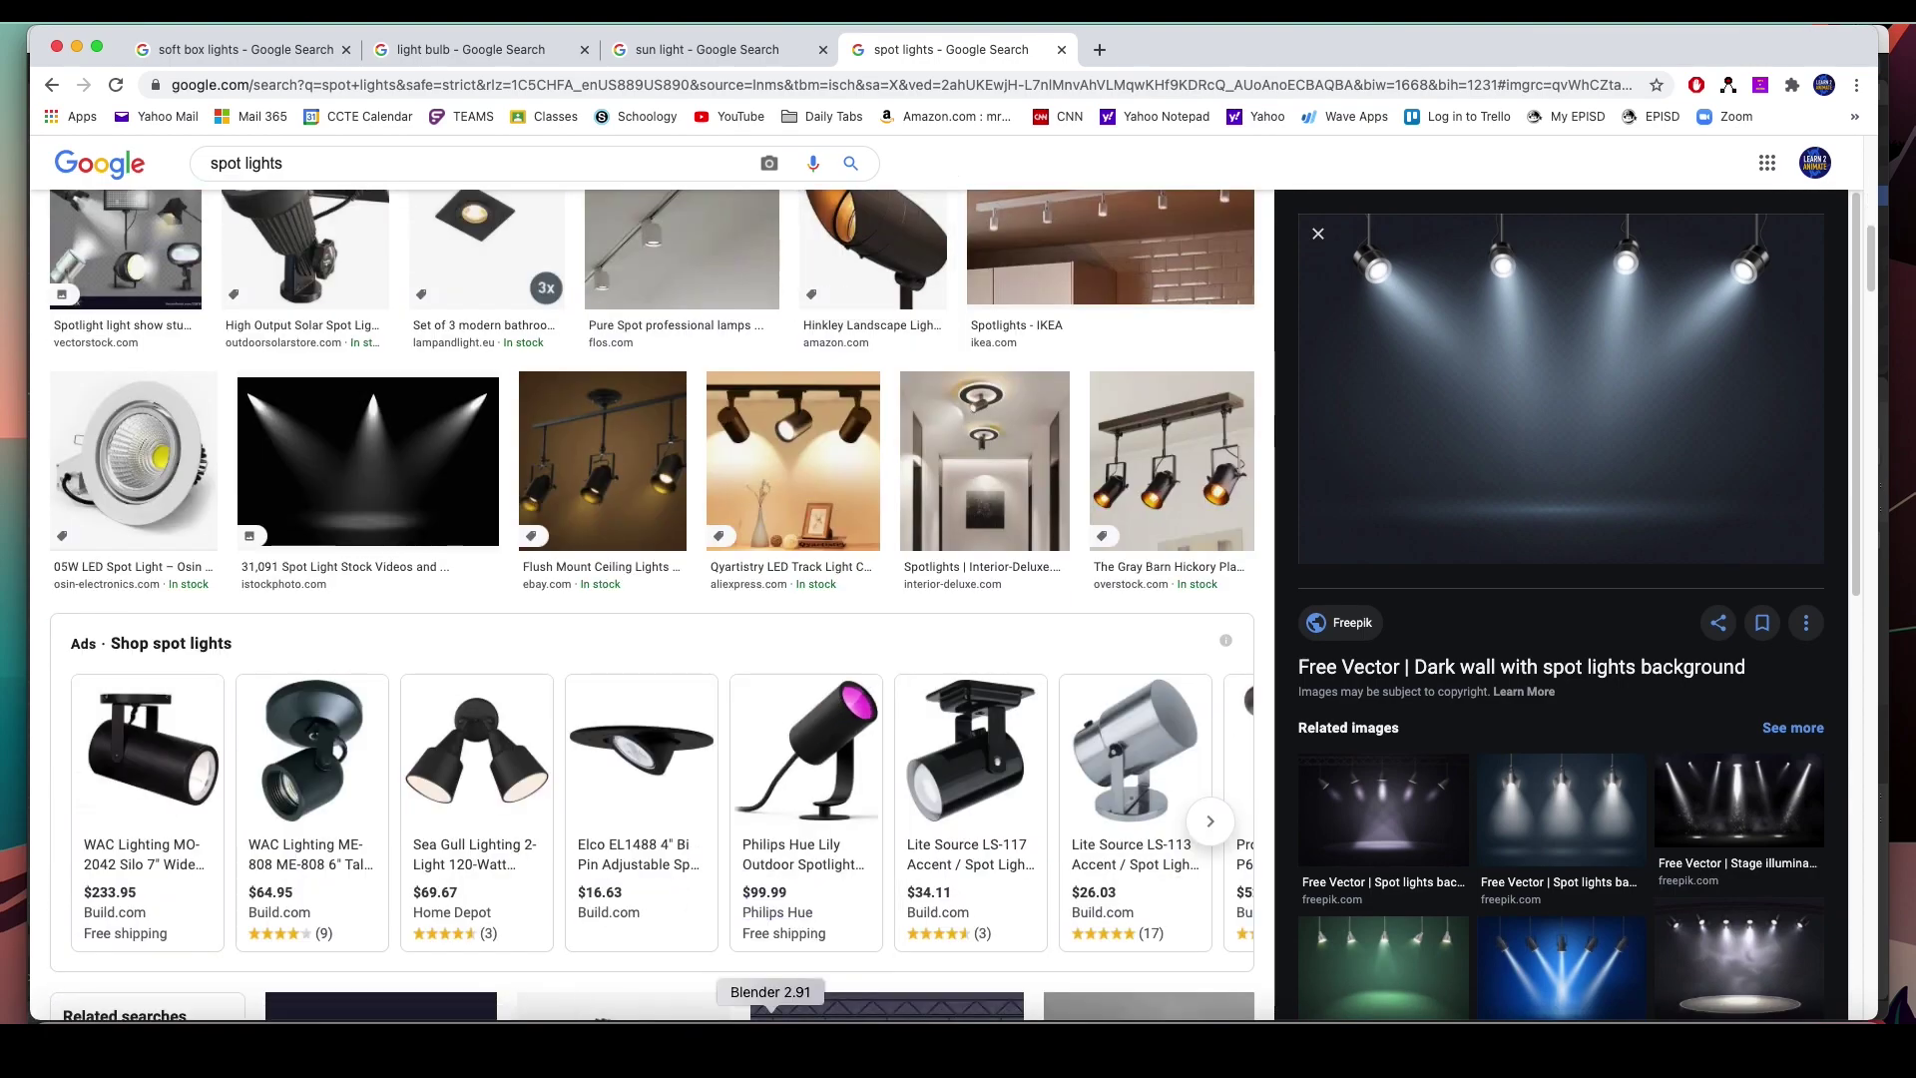
{"action": "left_click", "coordinate": [812, 1042]}
Set the spot light's cone size to 49.9° and its blend to 0.298, and change the light's type to Area.
{"action": "left_click_drag", "start_coordinate": [1045, 339], "coordinate": [778, 465]}
{"action": "middle_click_drag", "start_coordinate": [795, 470], "coordinate": [1162, 558]}
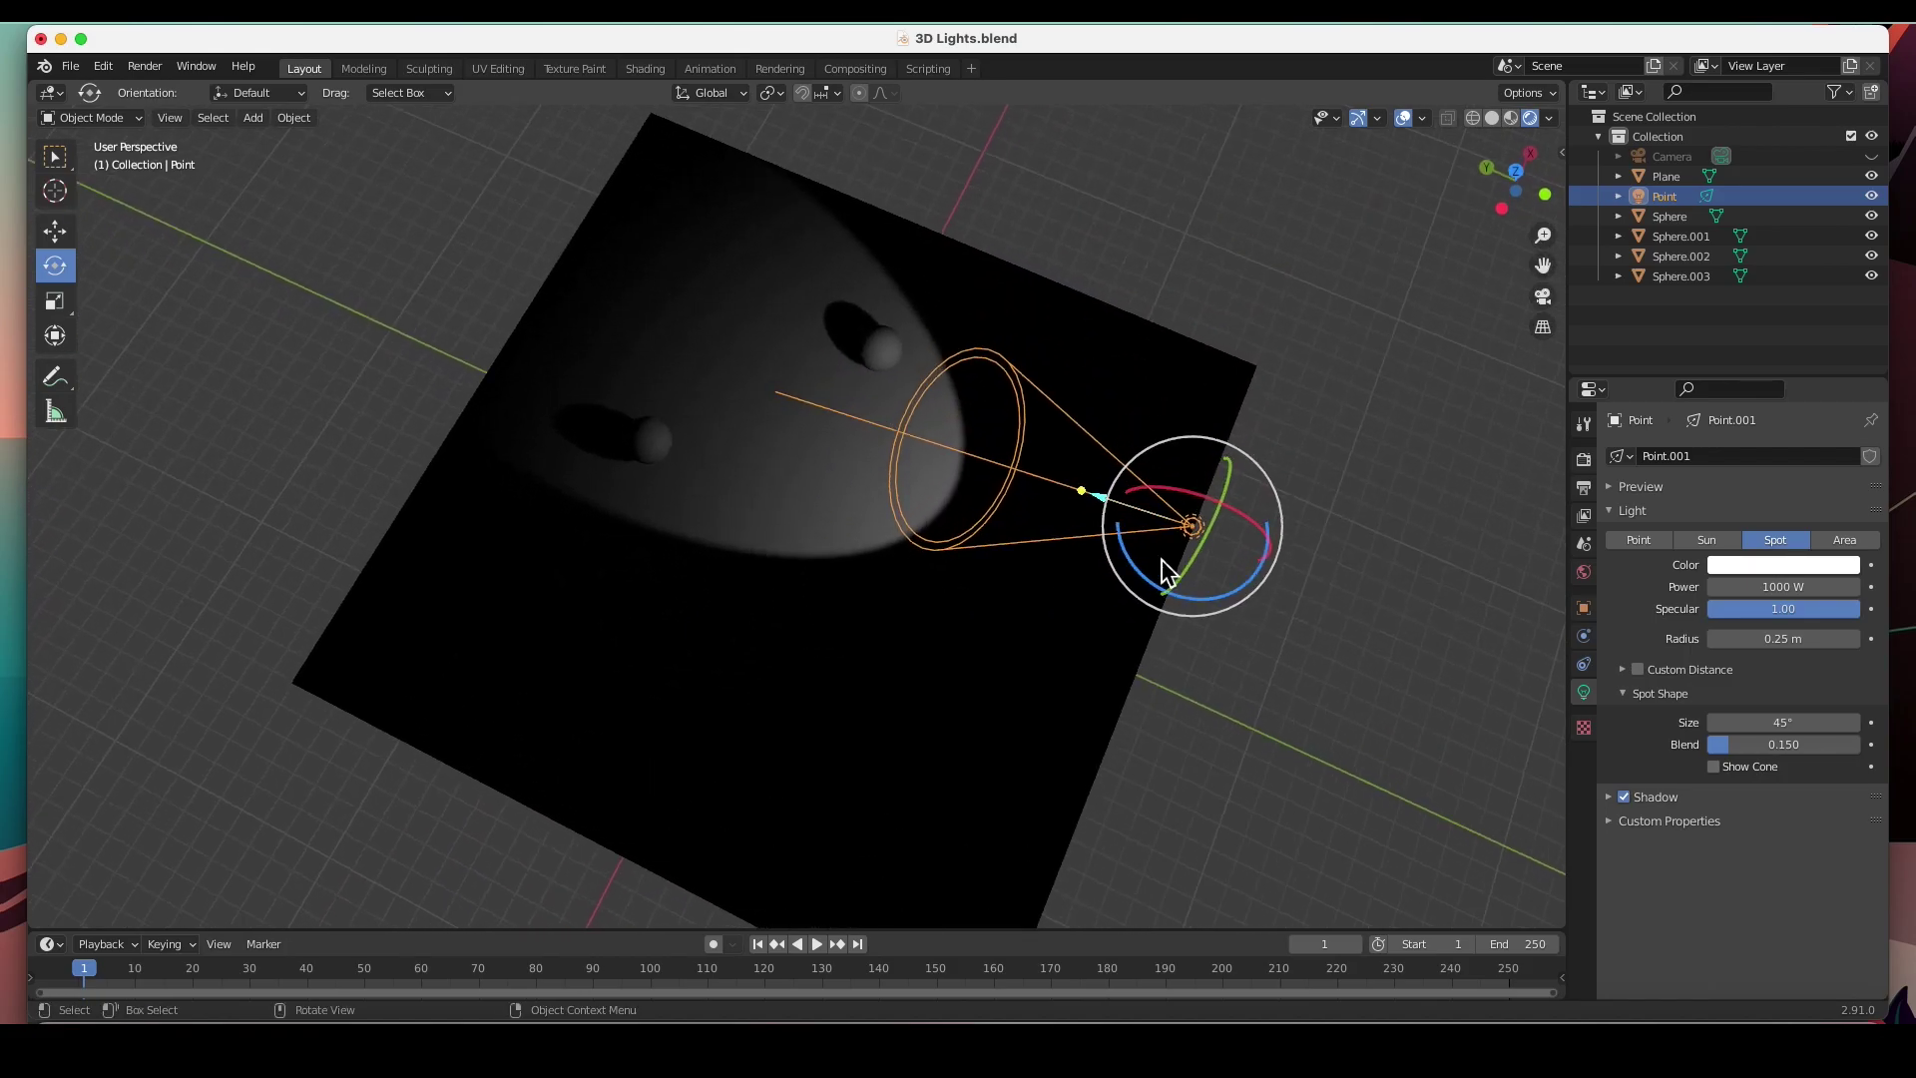
{"action": "left_click", "coordinate": [64, 236]}
{"action": "left_click_drag", "start_coordinate": [1137, 509], "coordinate": [993, 584]}
{"action": "middle_click_drag", "start_coordinate": [903, 691], "coordinate": [976, 574]}
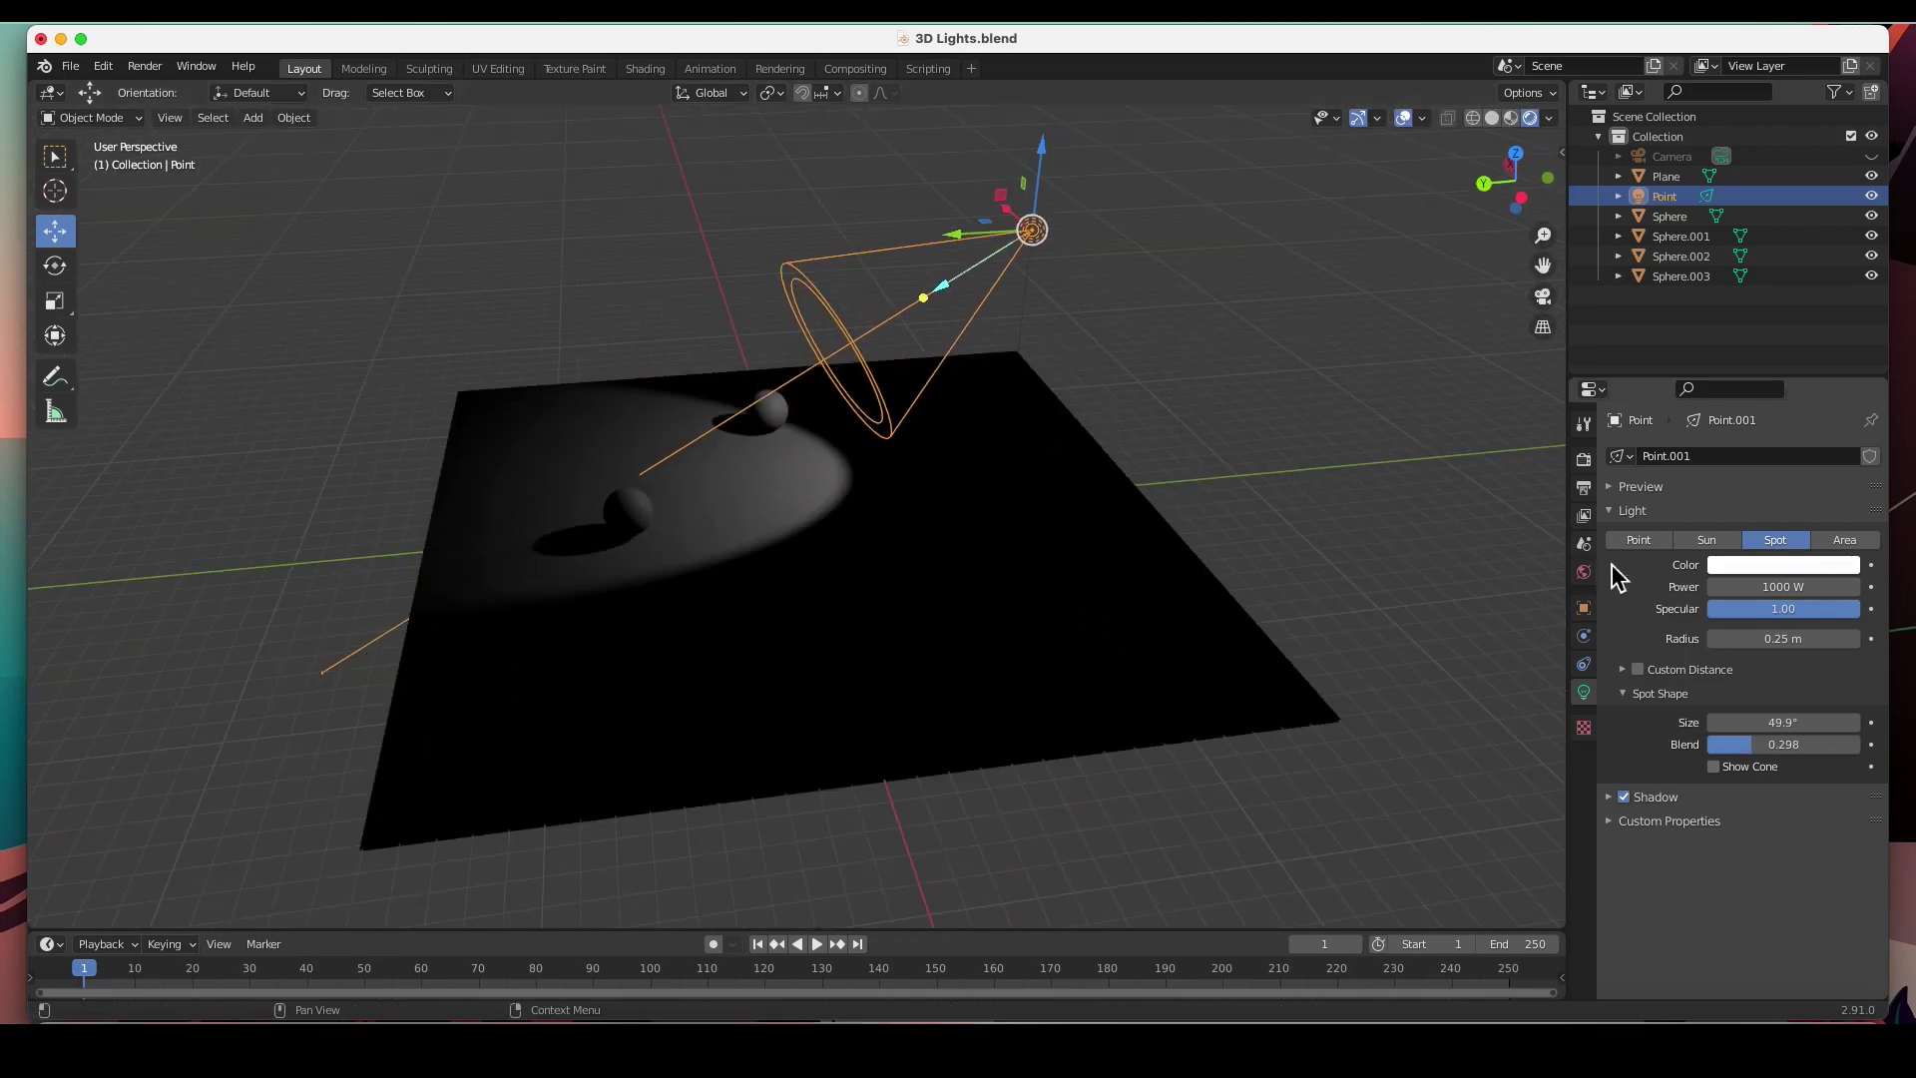
{"action": "left_click", "coordinate": [1843, 540]}
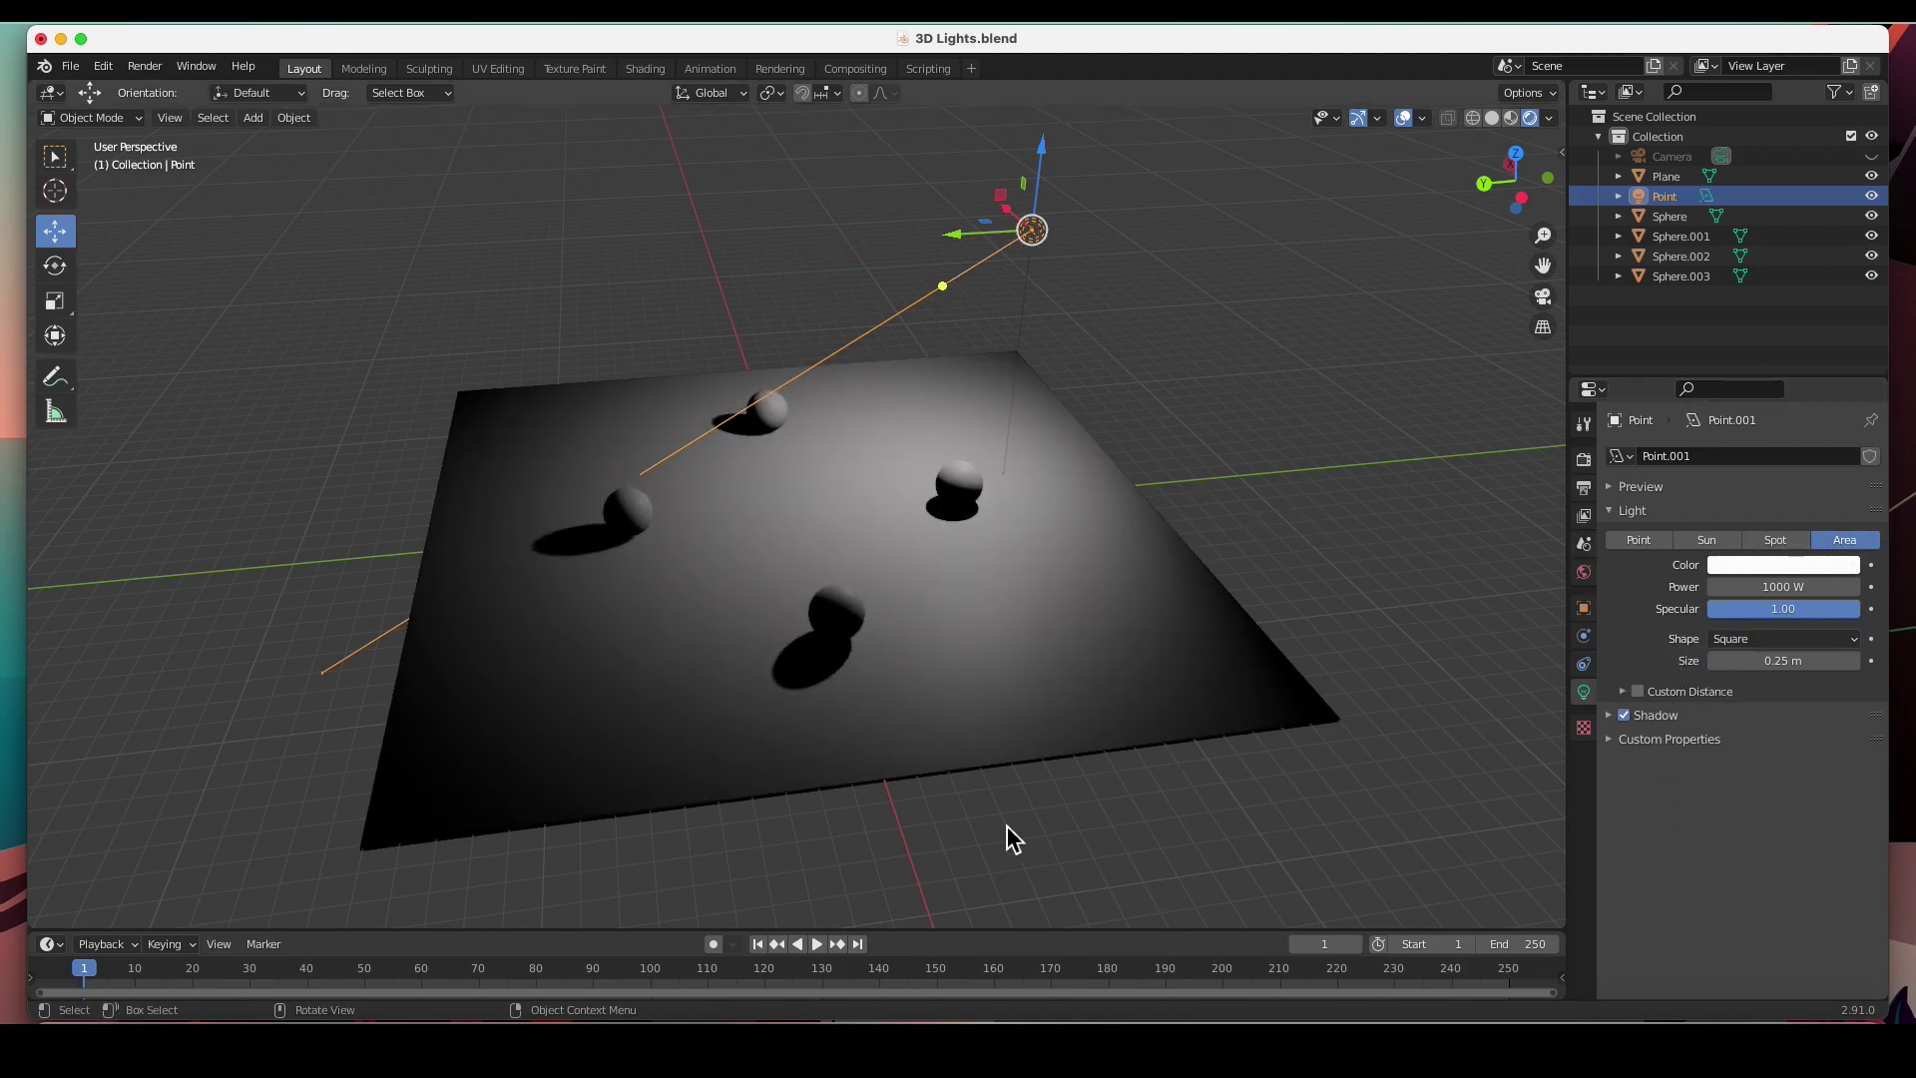
Switch to Google Chrome, examine the studio lights in the soft box lights image results, and return to Blender.
{"action": "left_click", "coordinate": [225, 1038]}
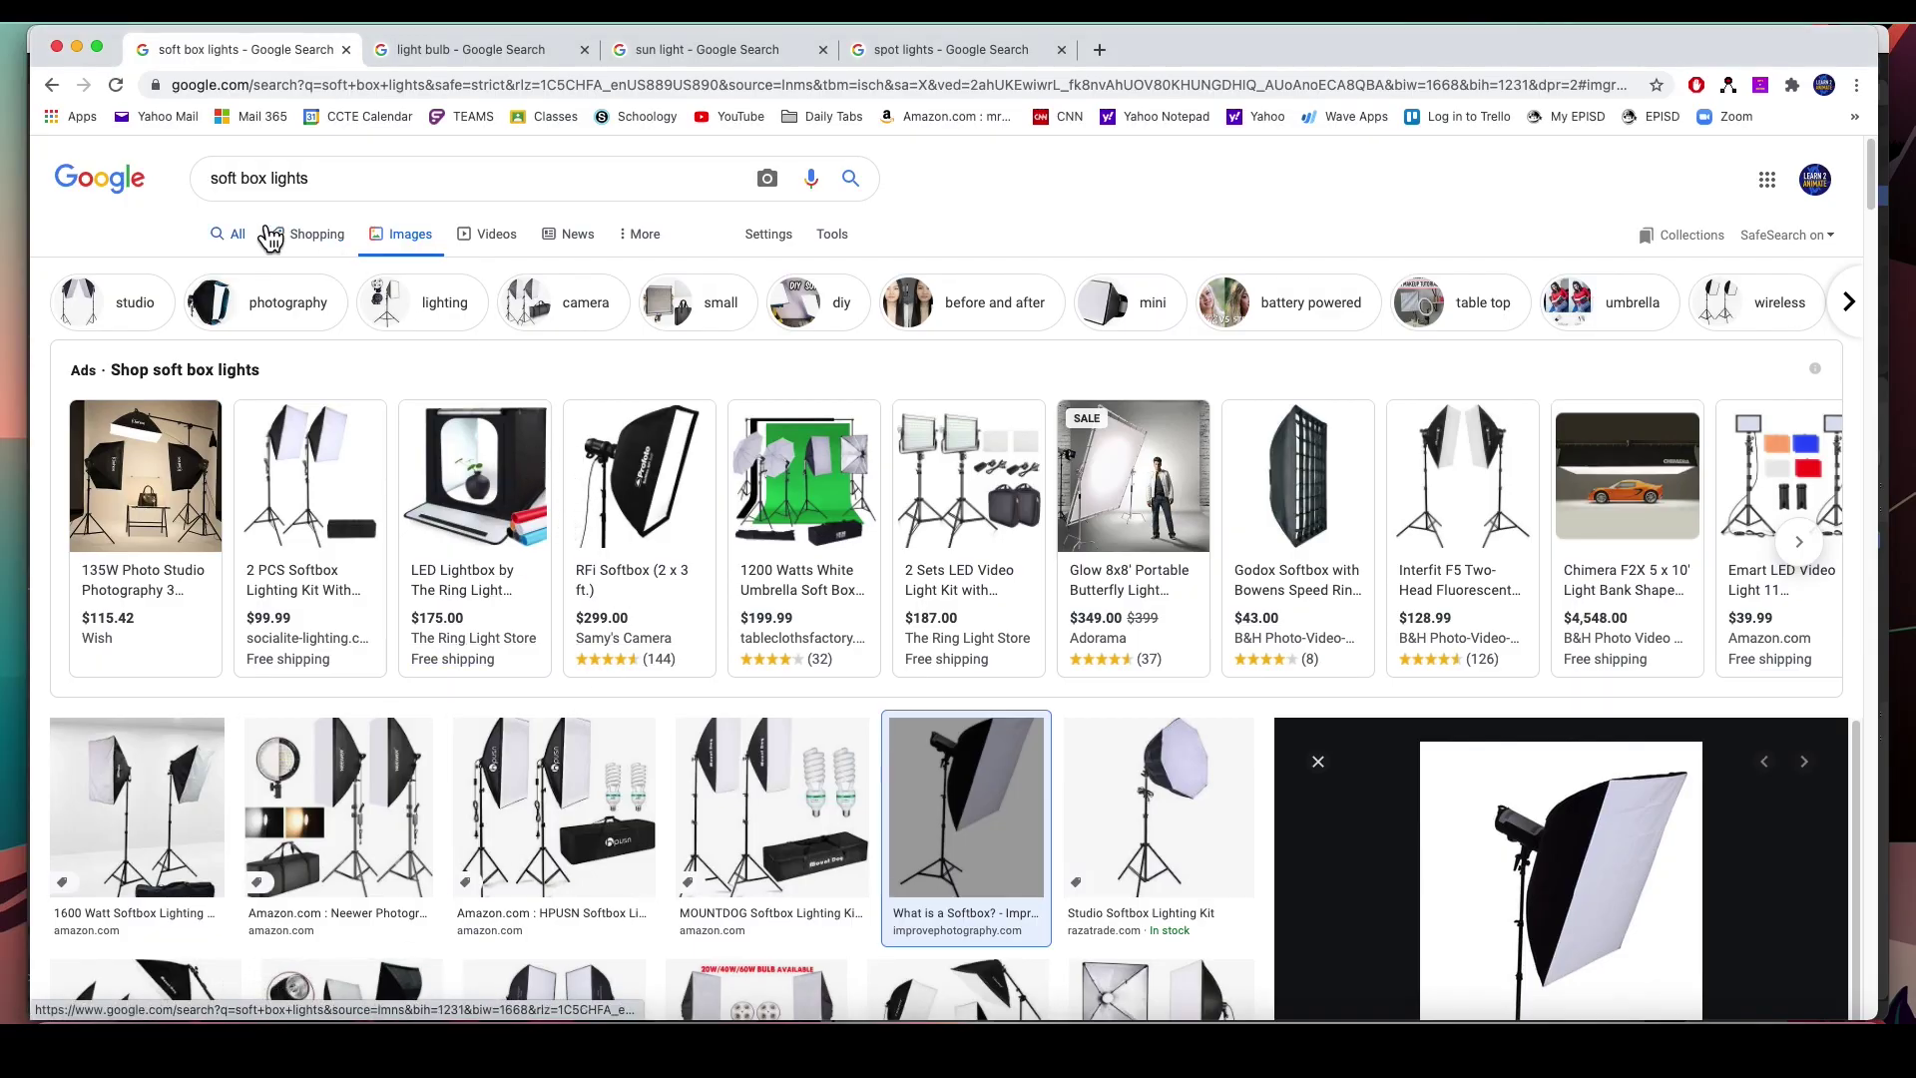
{"action": "scroll", "coordinate": [978, 684], "scroll_direction": "down", "scroll_amount": 4}
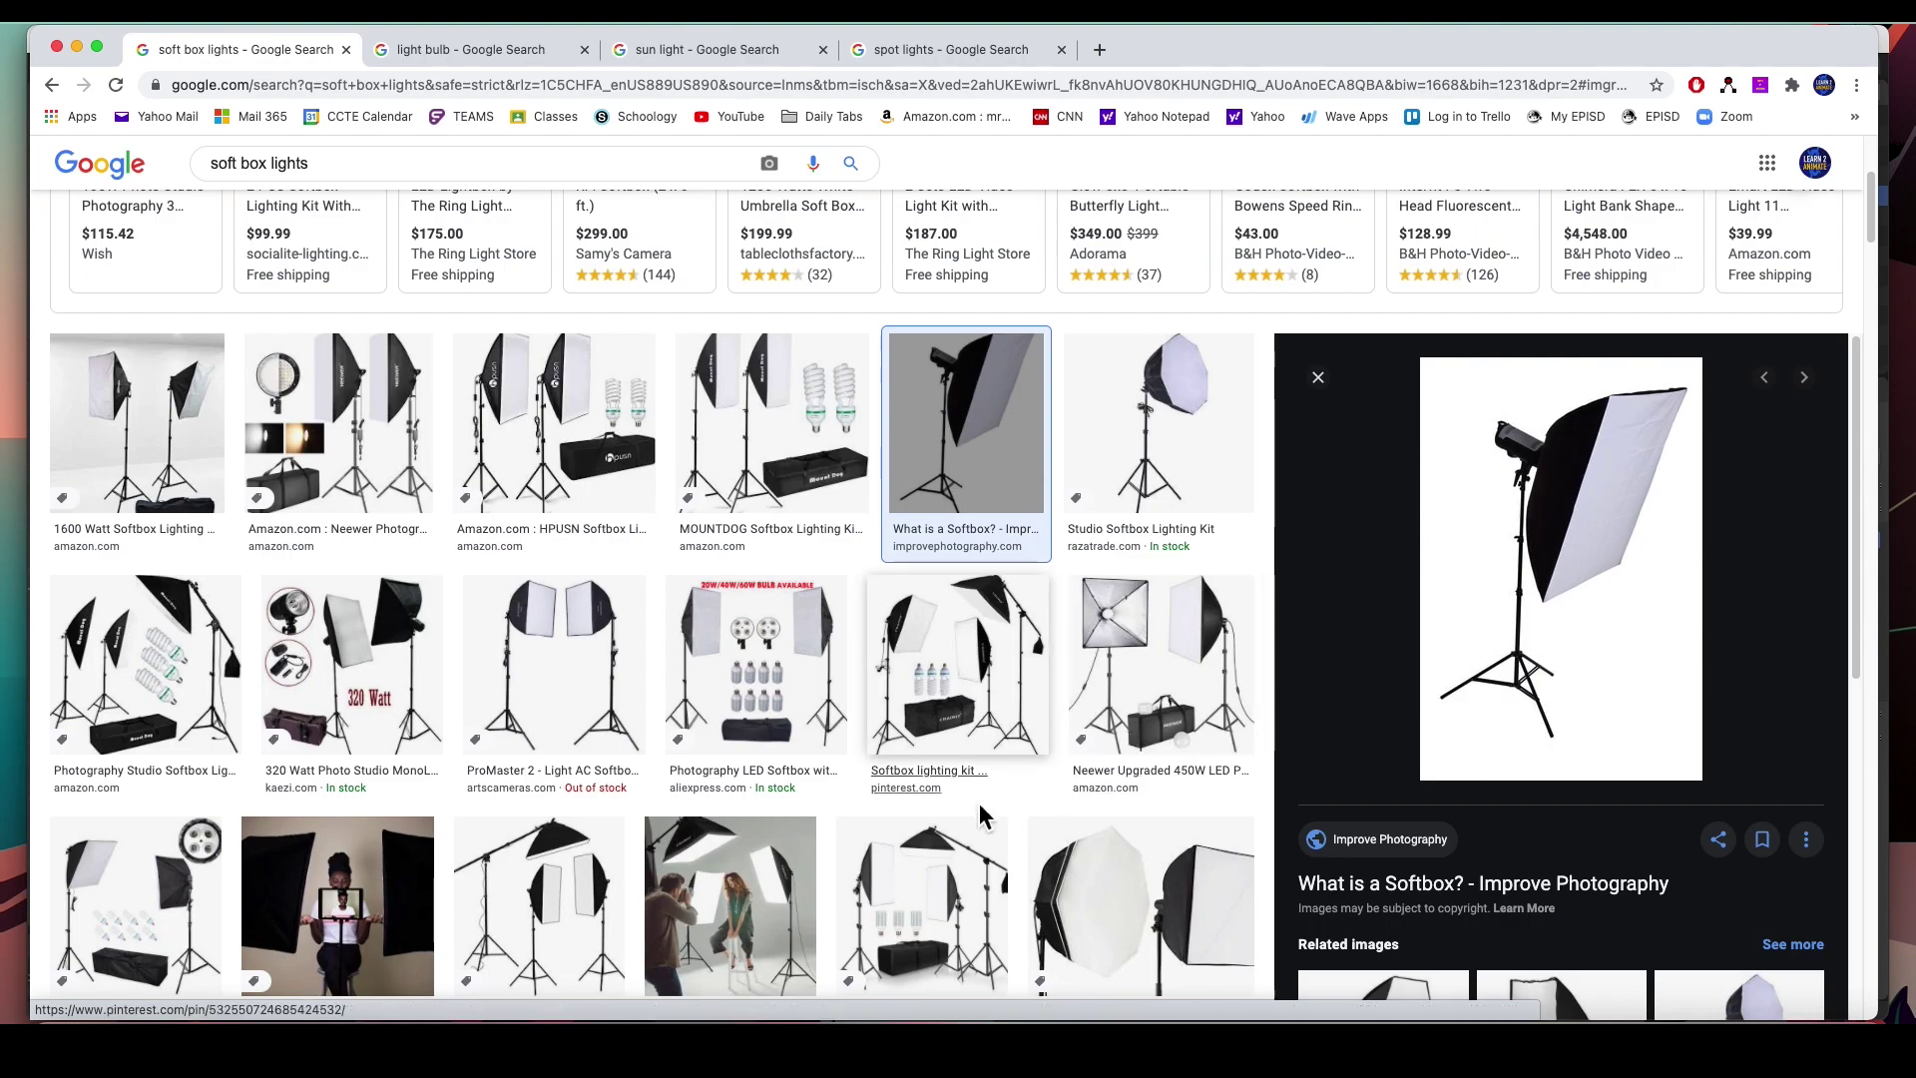
{"action": "scroll", "coordinate": [1005, 812], "scroll_direction": "down", "scroll_amount": 3}
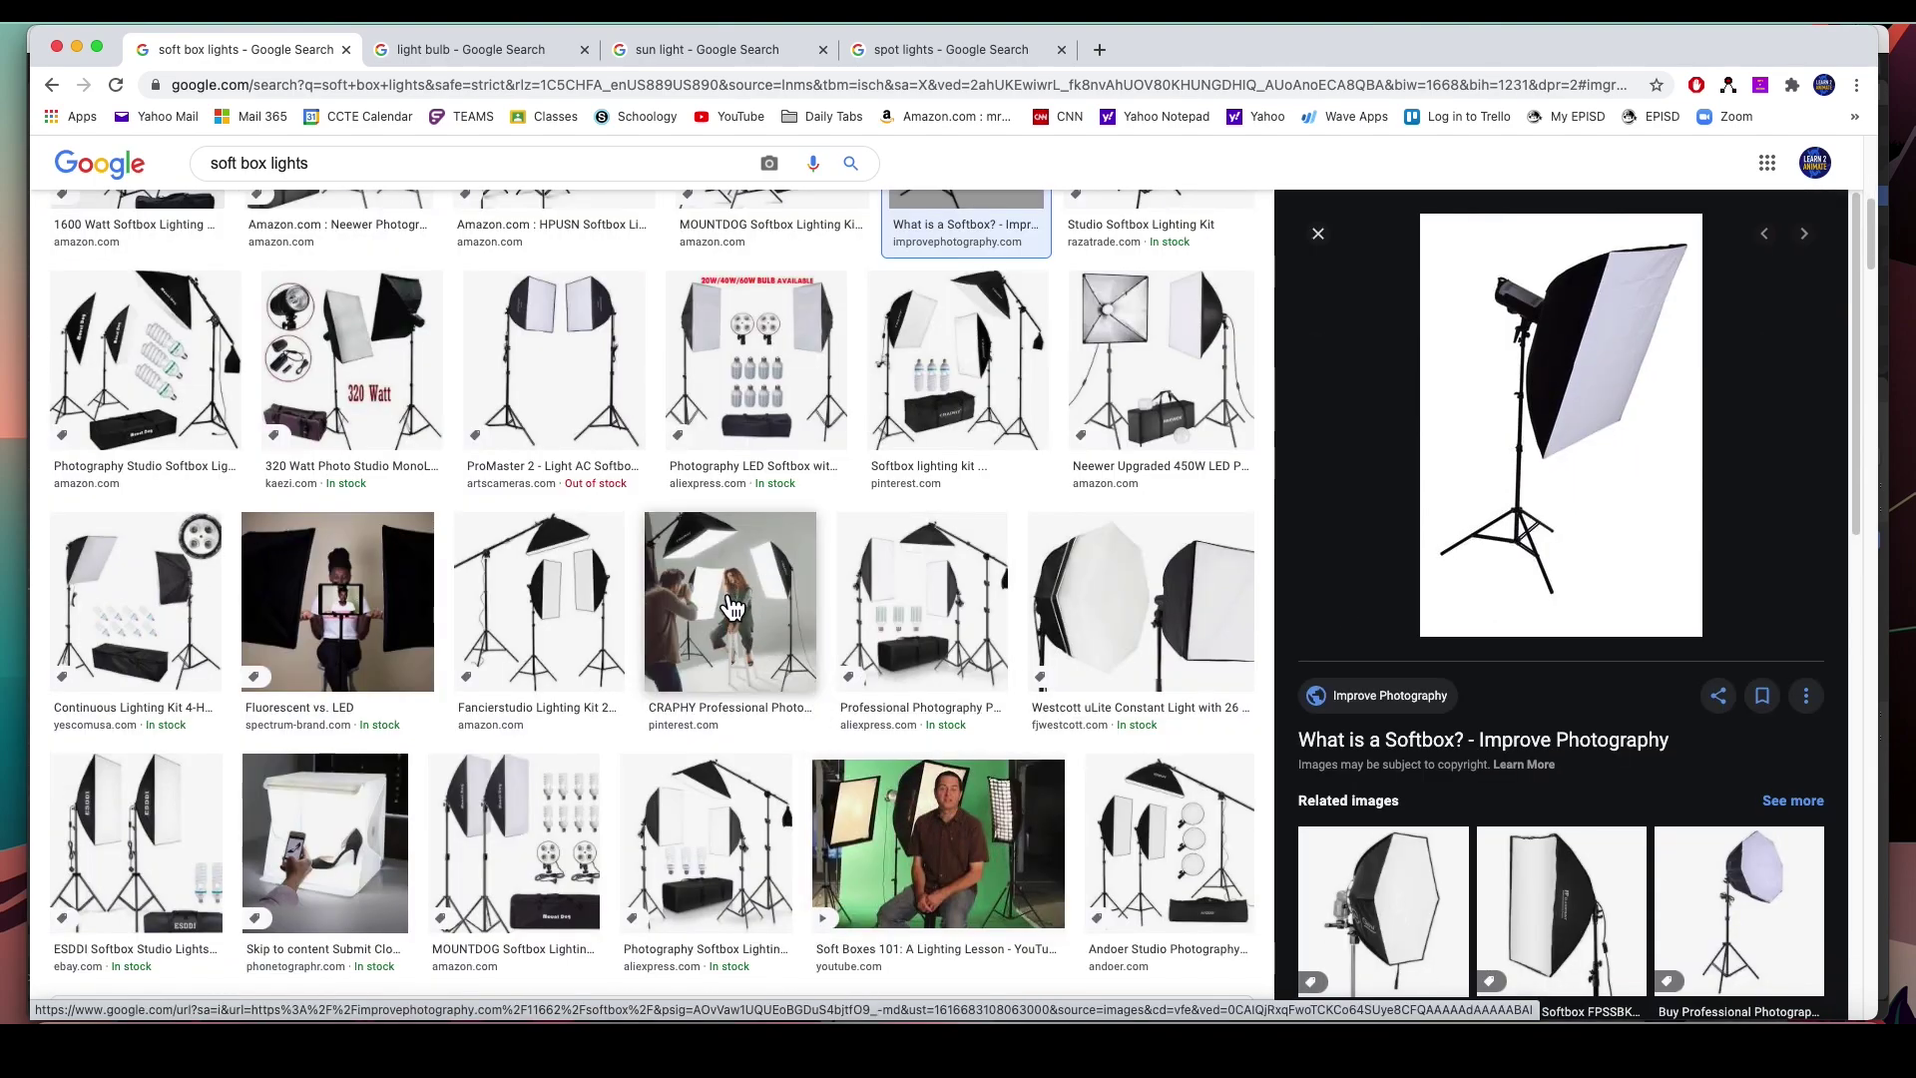
{"action": "scroll", "coordinate": [733, 606], "scroll_direction": "up", "scroll_amount": 7}
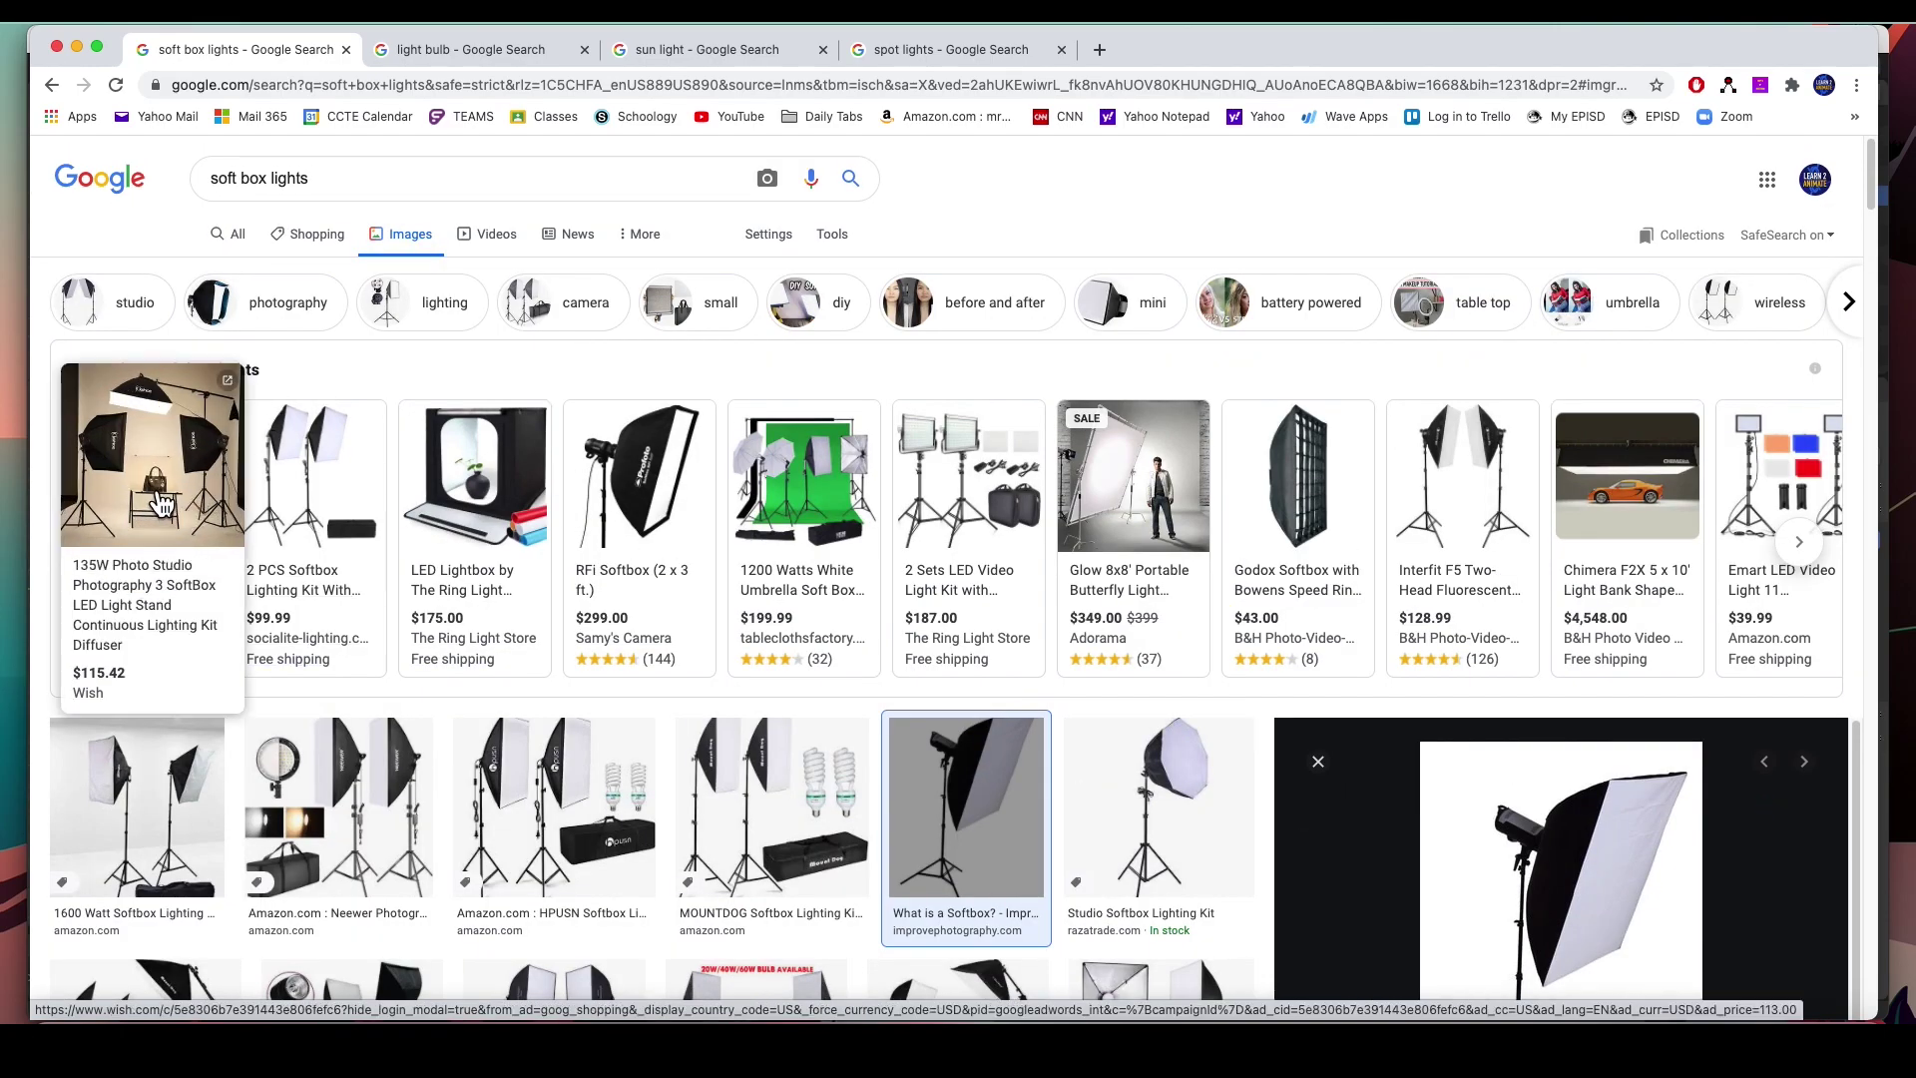
{"action": "scroll", "coordinate": [878, 643], "scroll_direction": "down", "scroll_amount": 15}
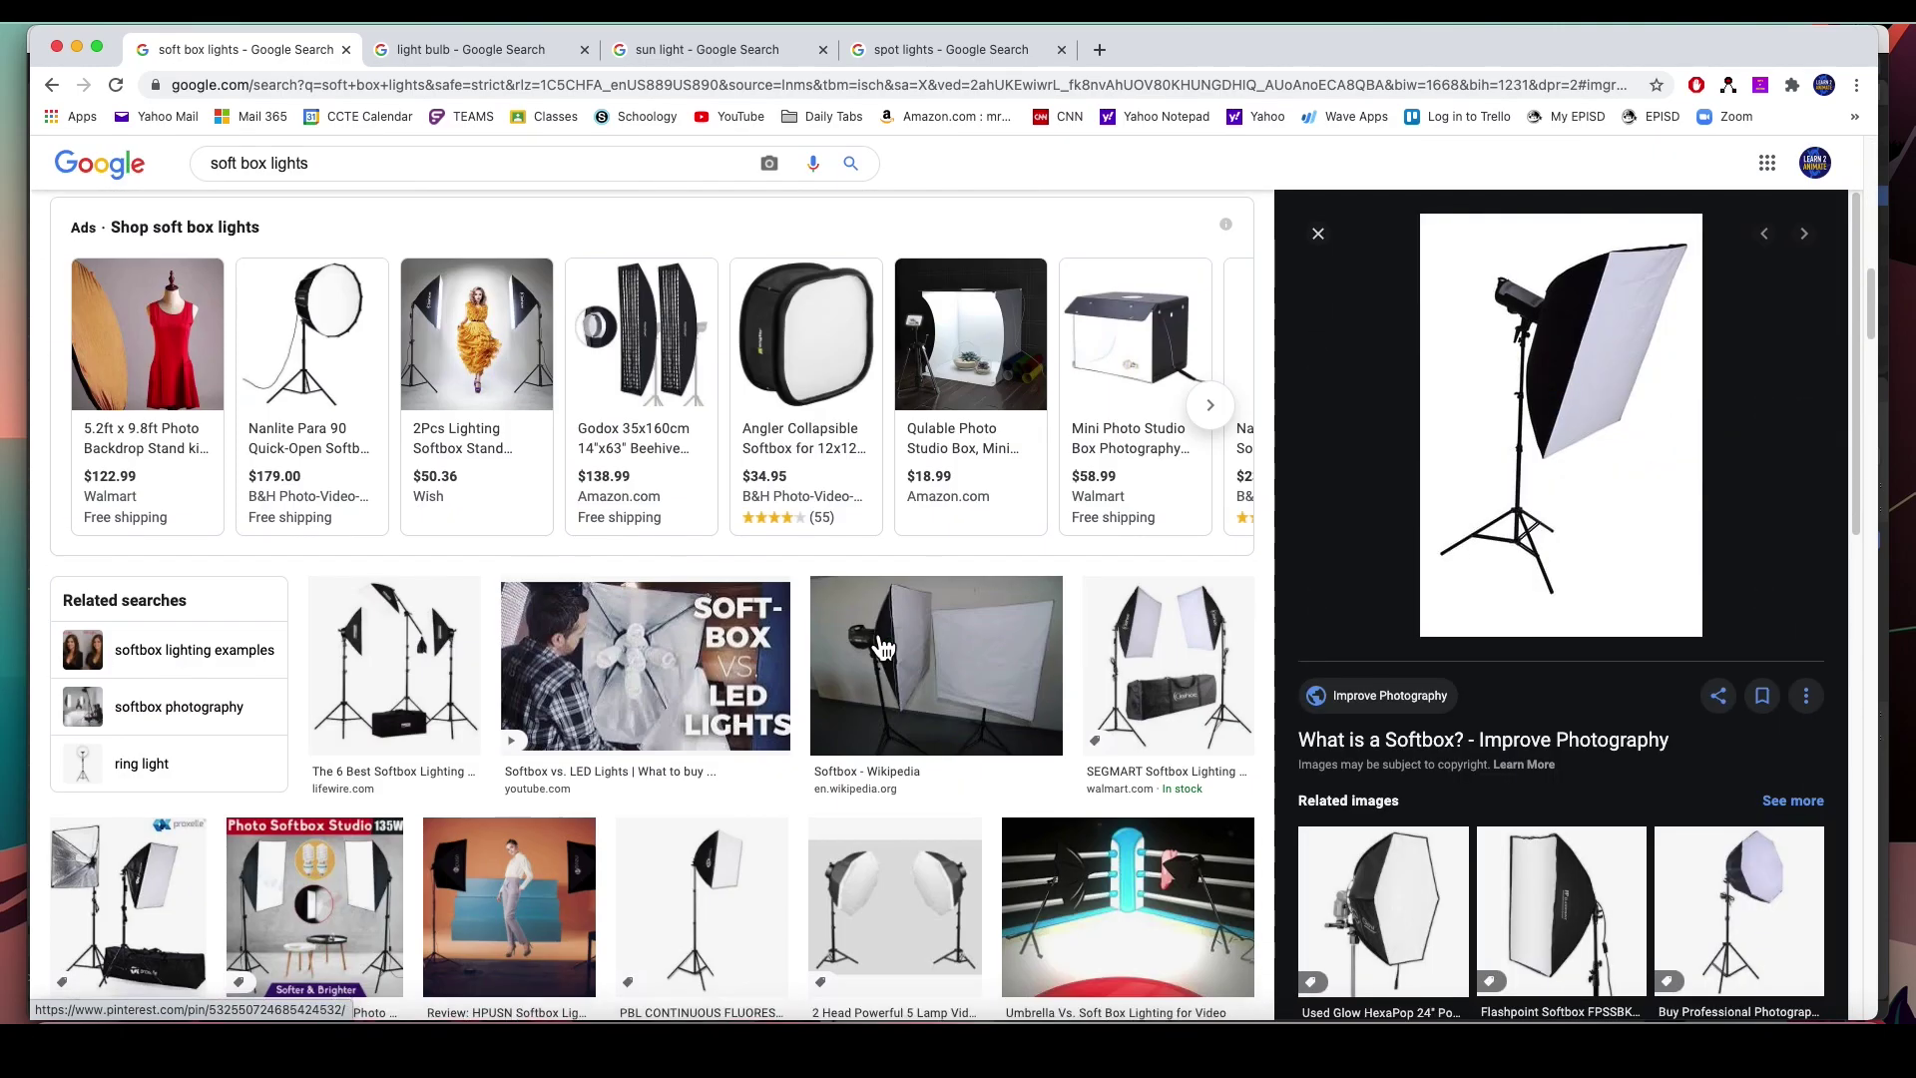
{"action": "scroll", "coordinate": [882, 647], "scroll_direction": "down", "scroll_amount": 5}
{"action": "scroll", "coordinate": [882, 647], "scroll_direction": "down", "scroll_amount": 5}
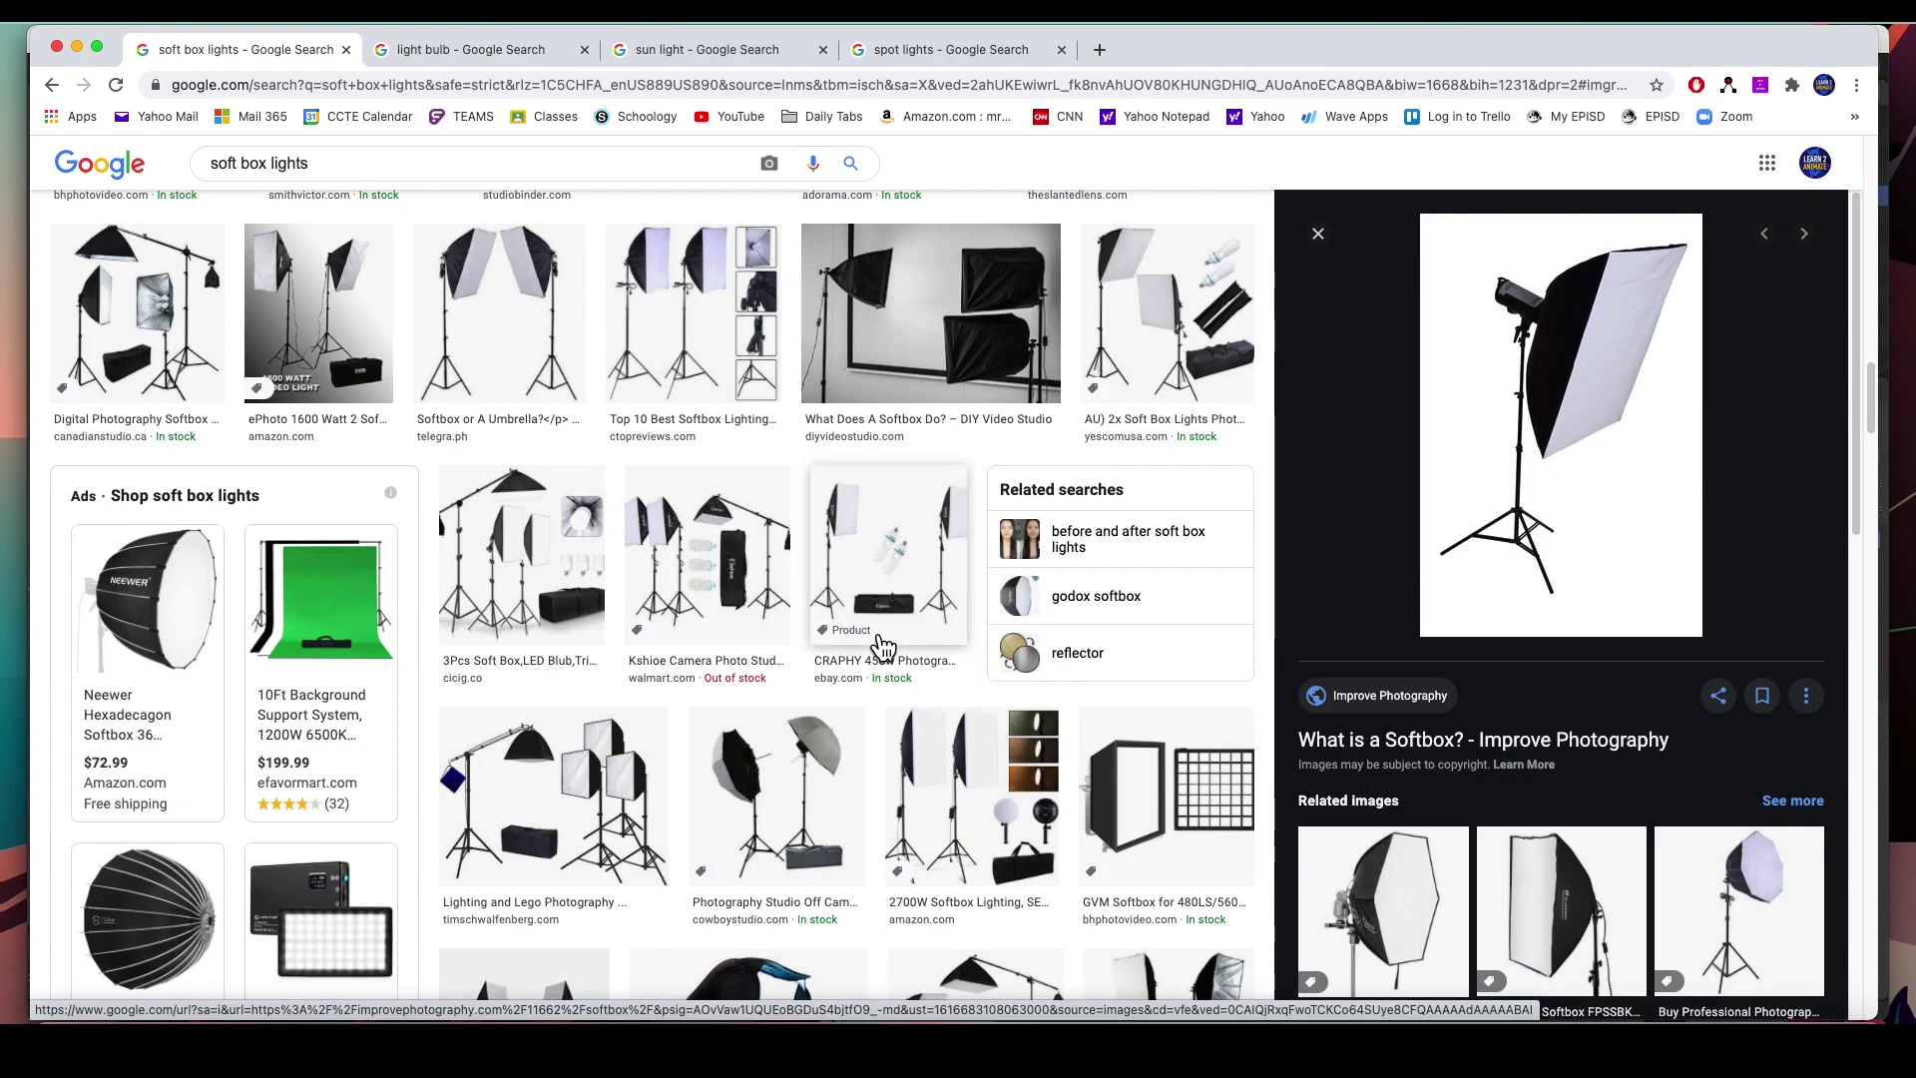
{"action": "scroll", "coordinate": [882, 647], "scroll_direction": "down", "scroll_amount": 10}
{"action": "scroll", "coordinate": [872, 631], "scroll_direction": "down", "scroll_amount": 3}
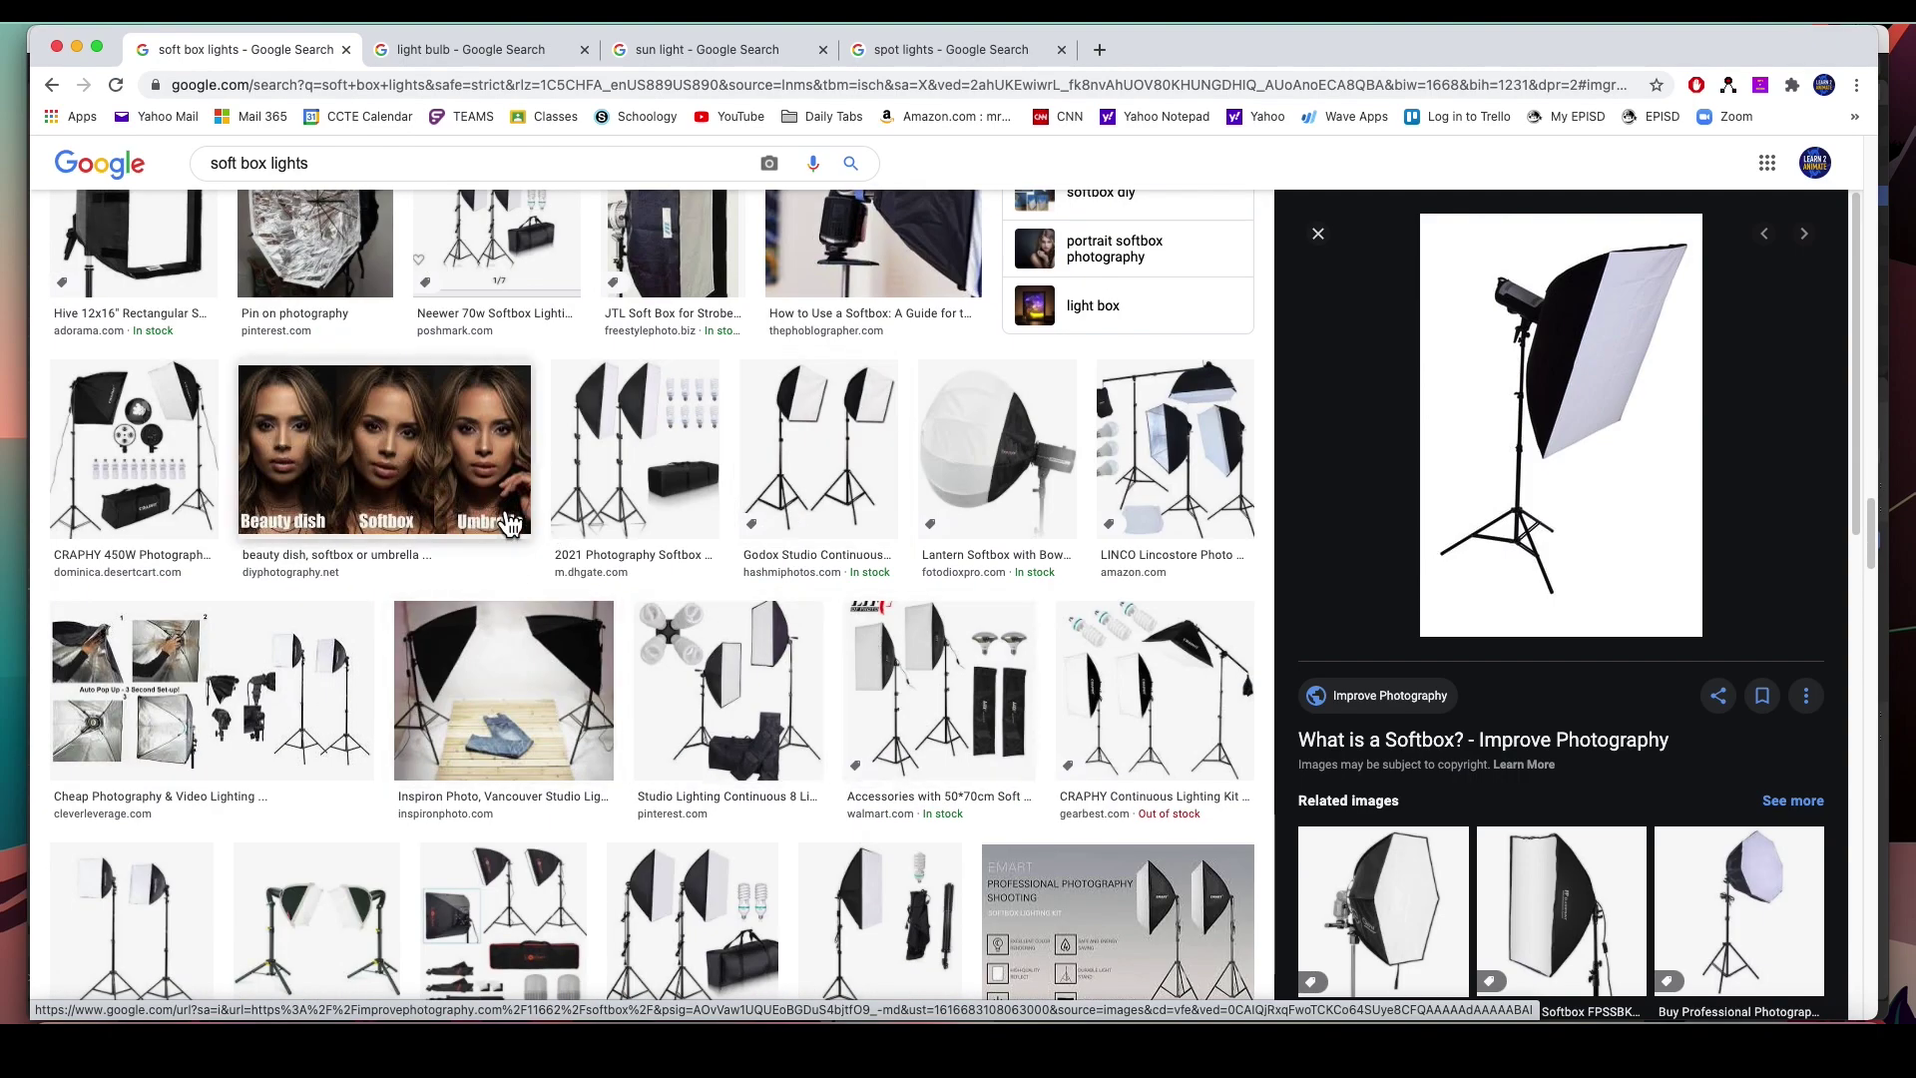
{"action": "scroll", "coordinate": [572, 615], "scroll_direction": "down", "scroll_amount": 3}
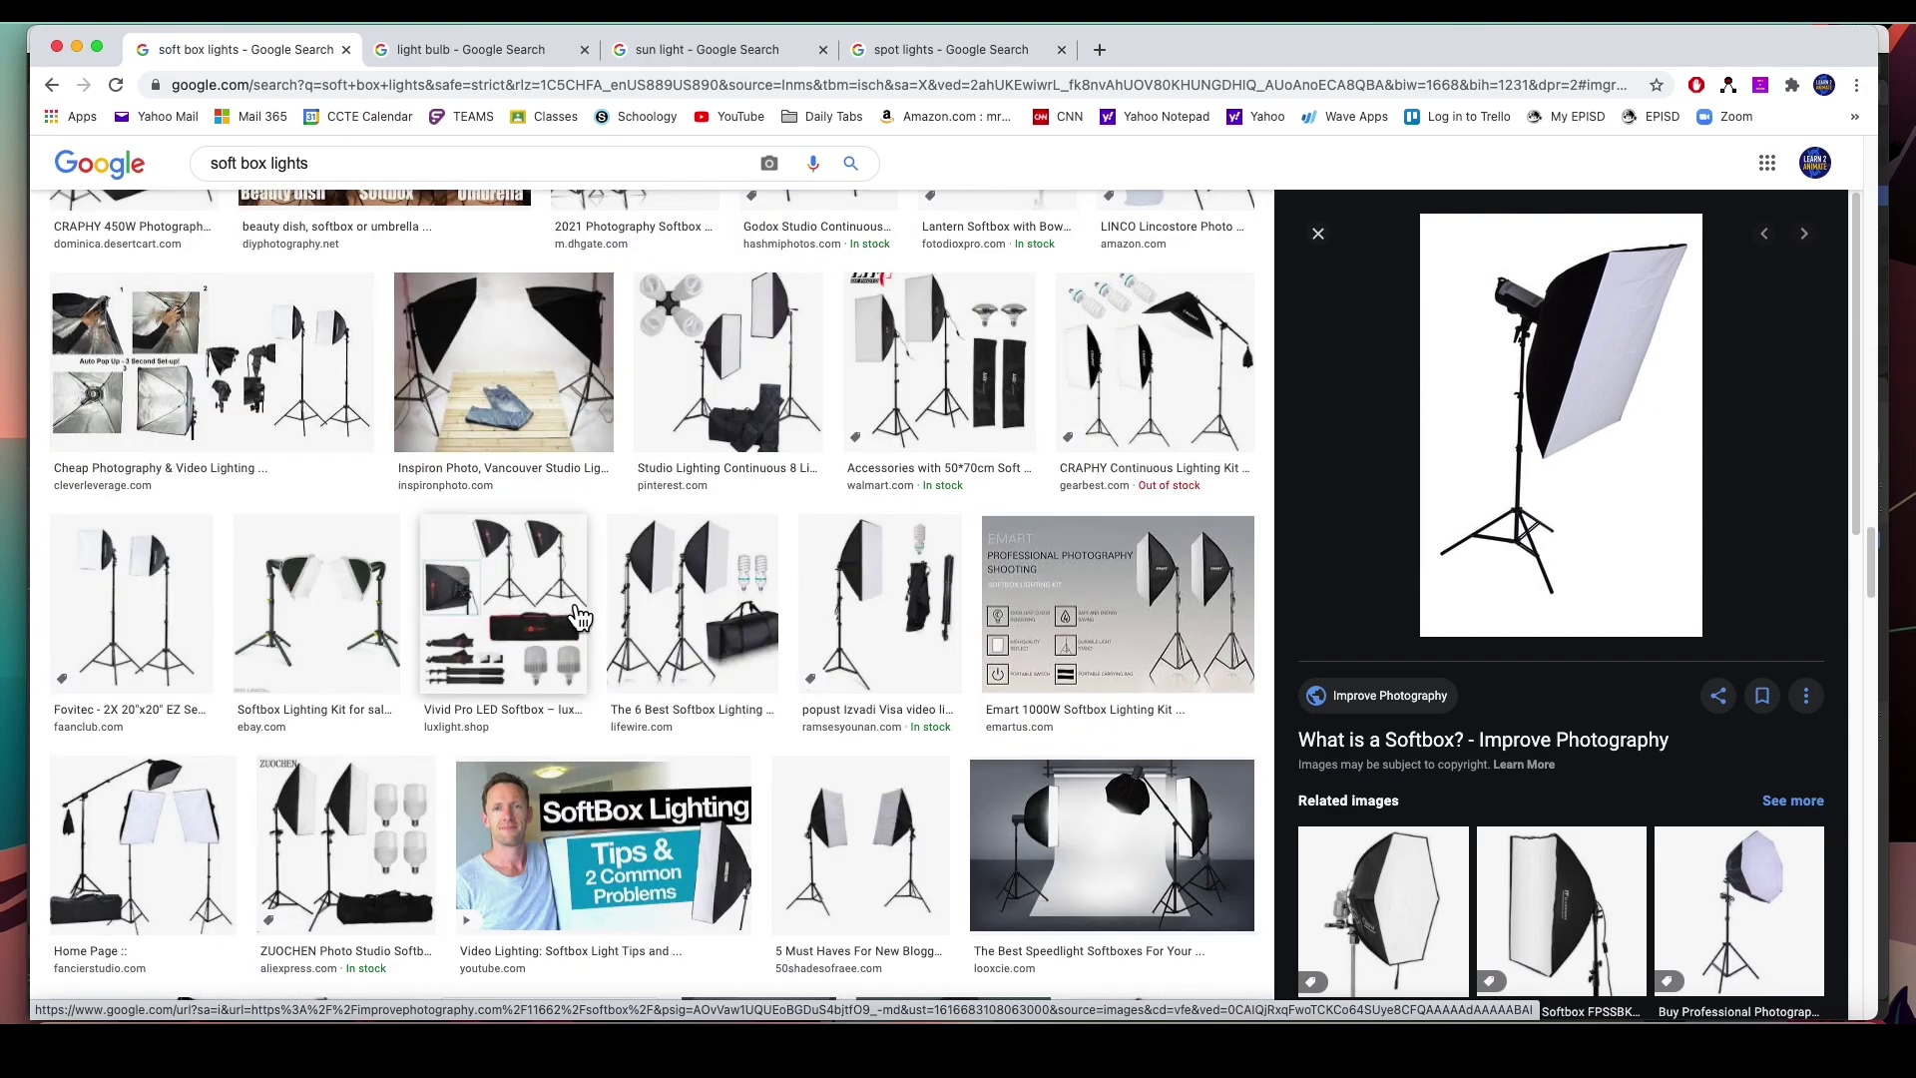
{"action": "scroll", "coordinate": [1016, 666], "scroll_direction": "down", "scroll_amount": 3}
{"action": "scroll", "coordinate": [1015, 666], "scroll_direction": "down", "scroll_amount": 1}
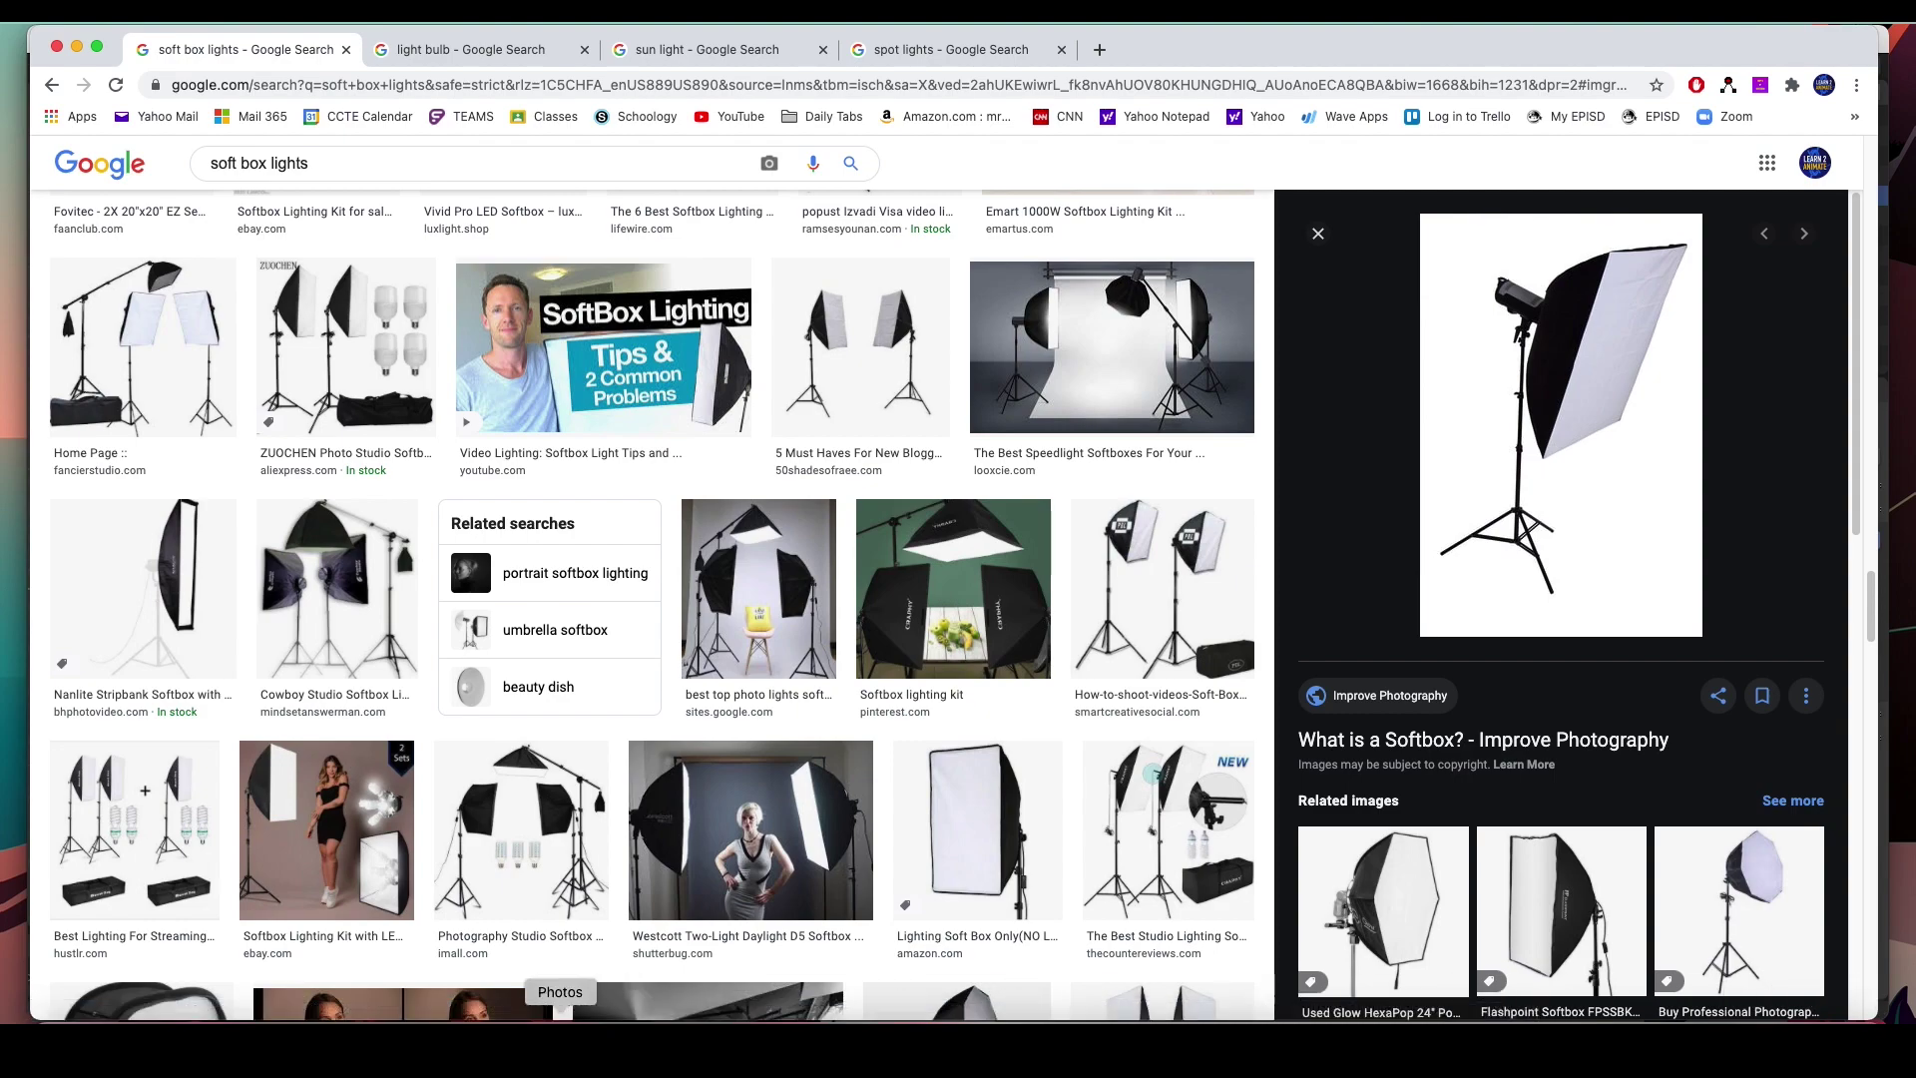
{"action": "left_click", "coordinate": [770, 1042]}
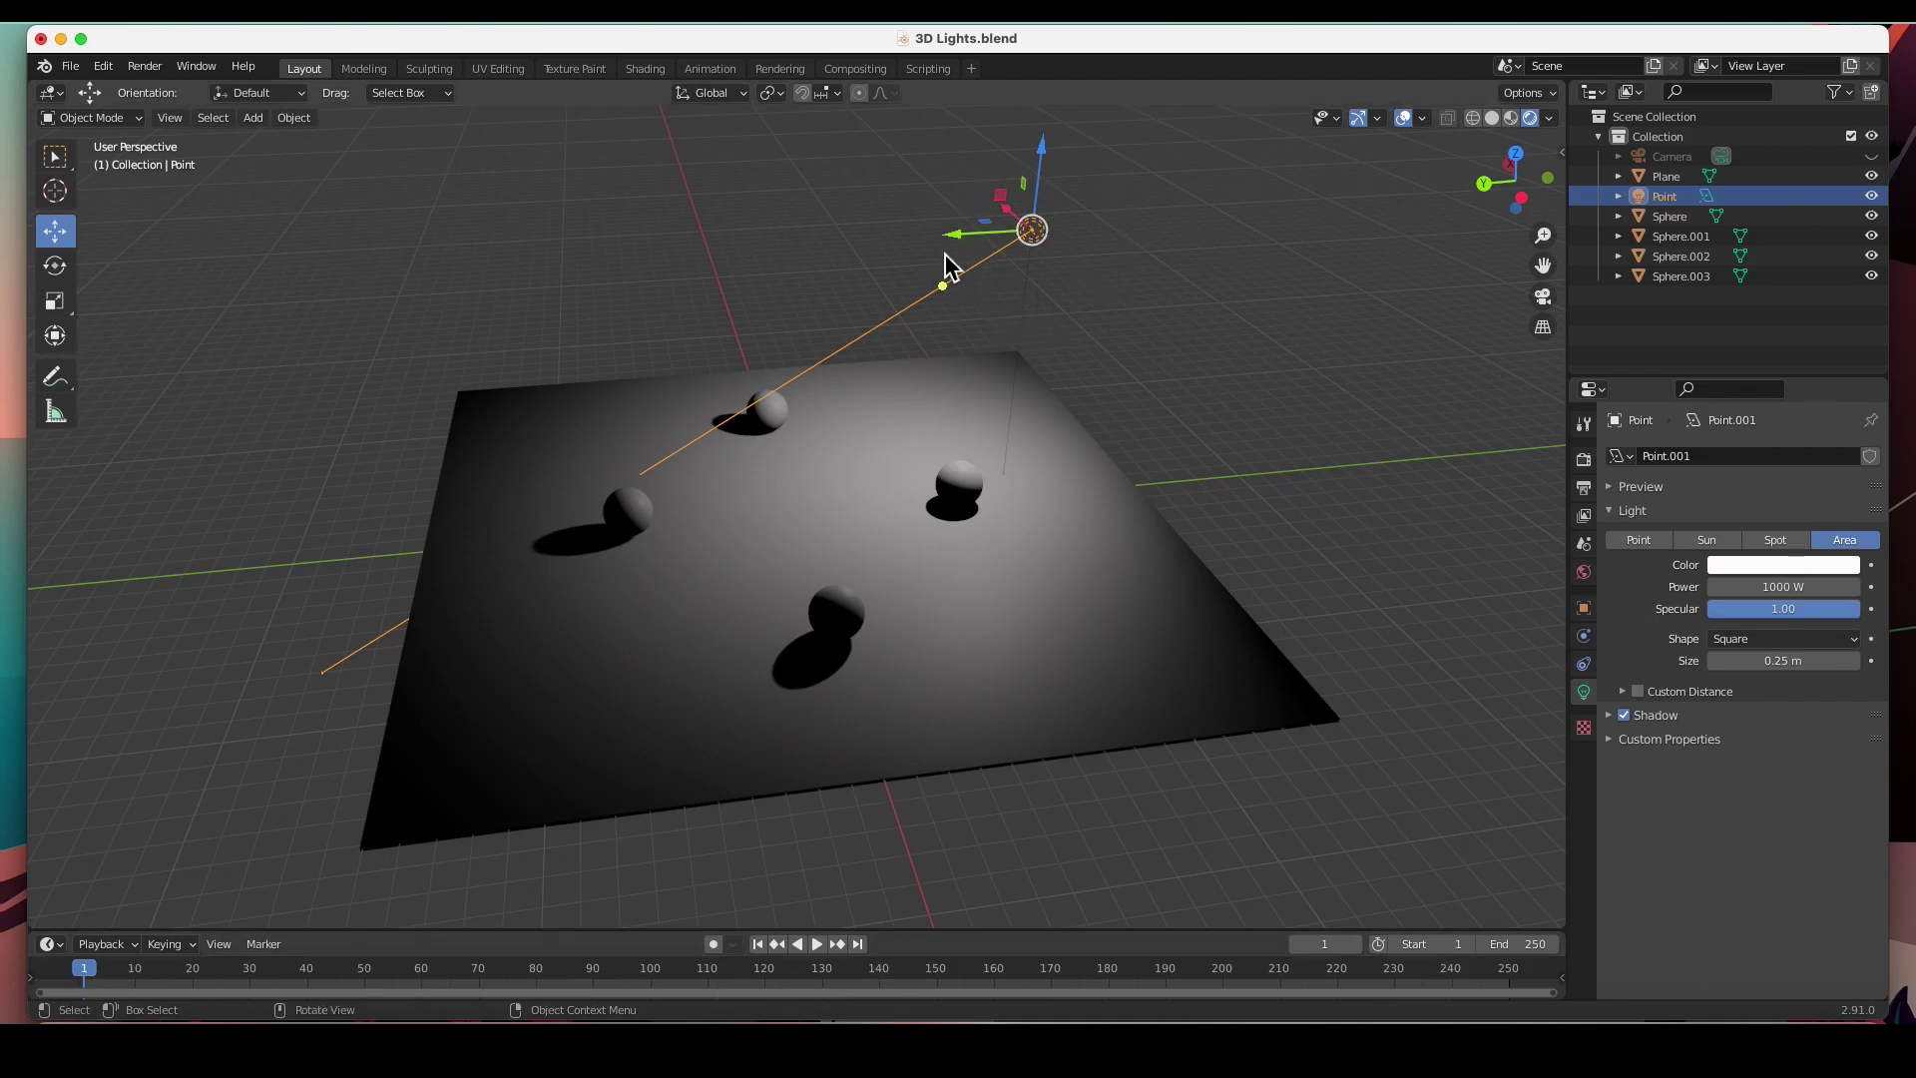
Lower the area light closer to the plane.
{"action": "mouse_move", "coordinate": [929, 292]}
{"action": "middle_mouse_down"}
{"action": "mouse_move", "coordinate": [990, 339]}
{"action": "mouse_move", "coordinate": [921, 292]}
{"action": "middle_mouse_up"}
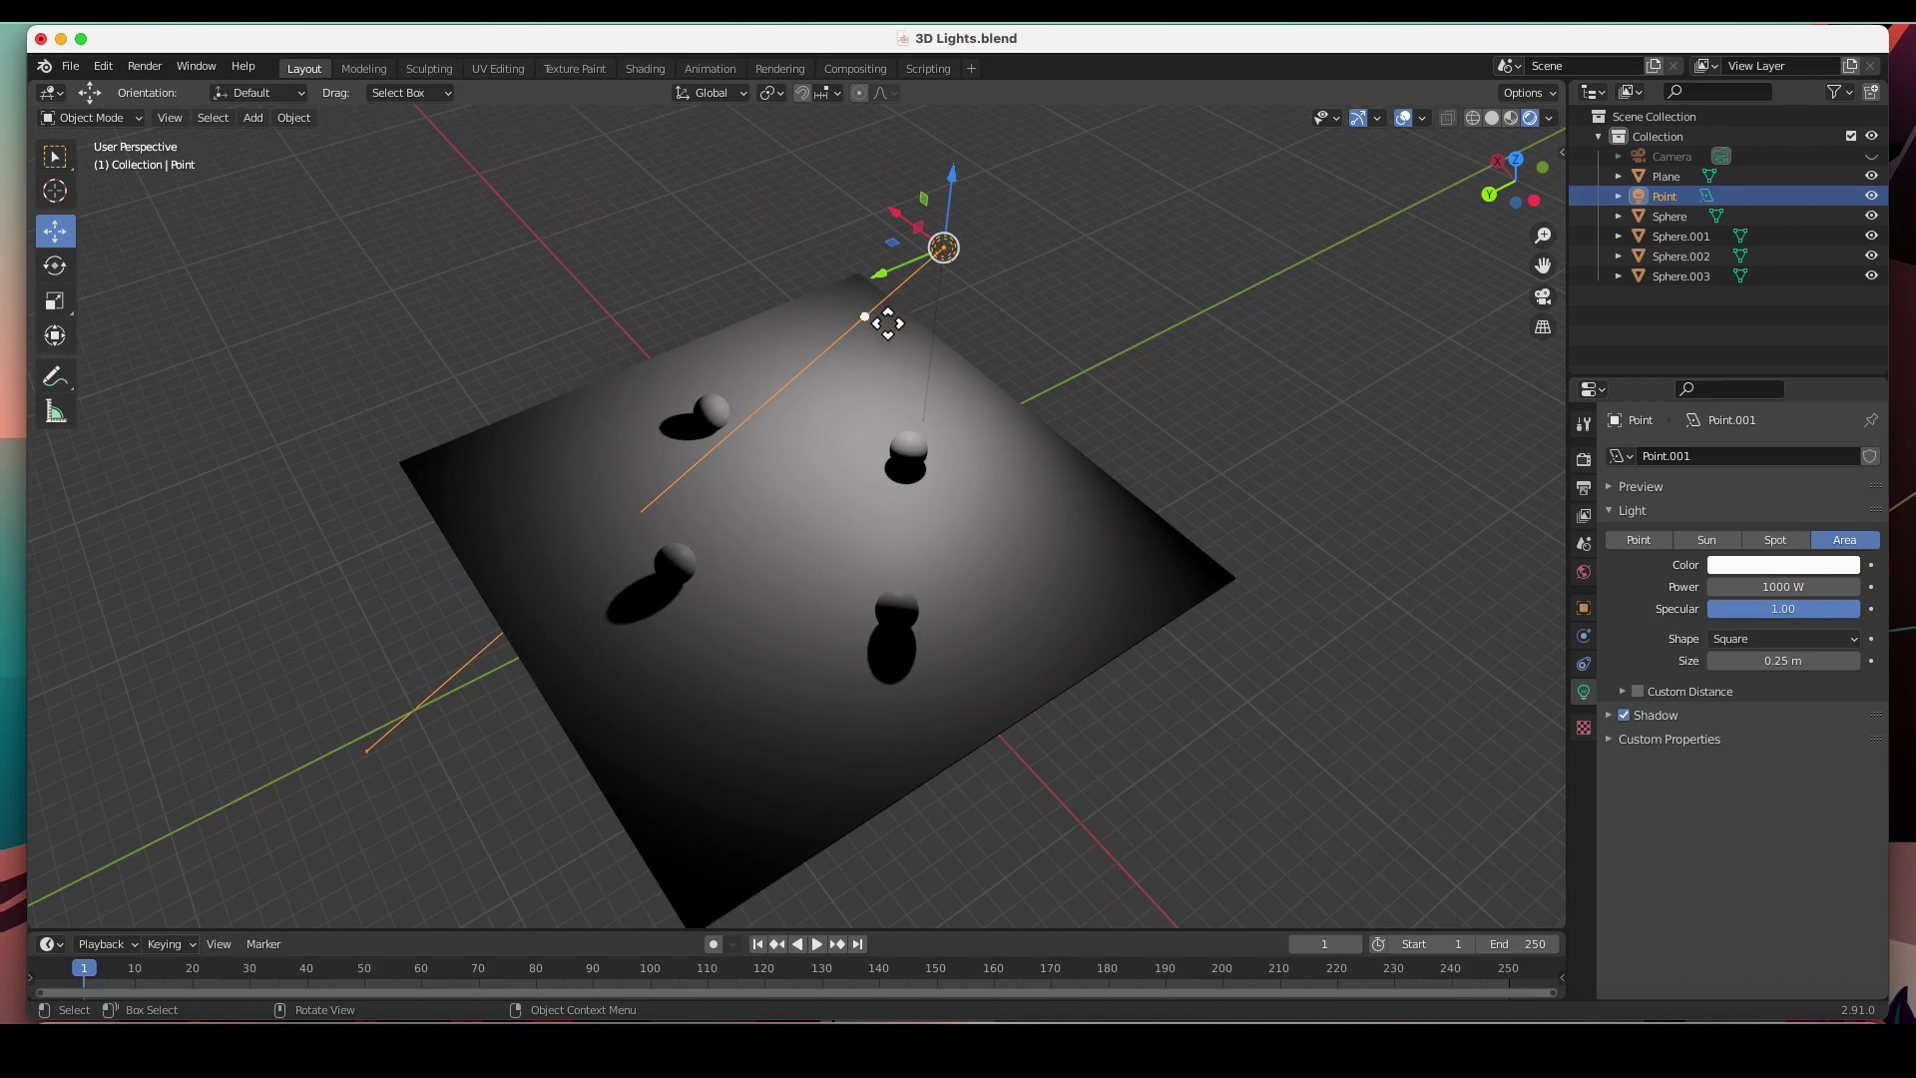
{"action": "left_click_drag", "start_coordinate": [877, 322], "coordinate": [752, 469]}
{"action": "middle_click_drag", "start_coordinate": [752, 470], "coordinate": [868, 359]}
{"action": "left_click_drag", "start_coordinate": [1018, 222], "coordinate": [1016, 339]}
{"action": "left_click_drag", "start_coordinate": [946, 407], "coordinate": [792, 523]}
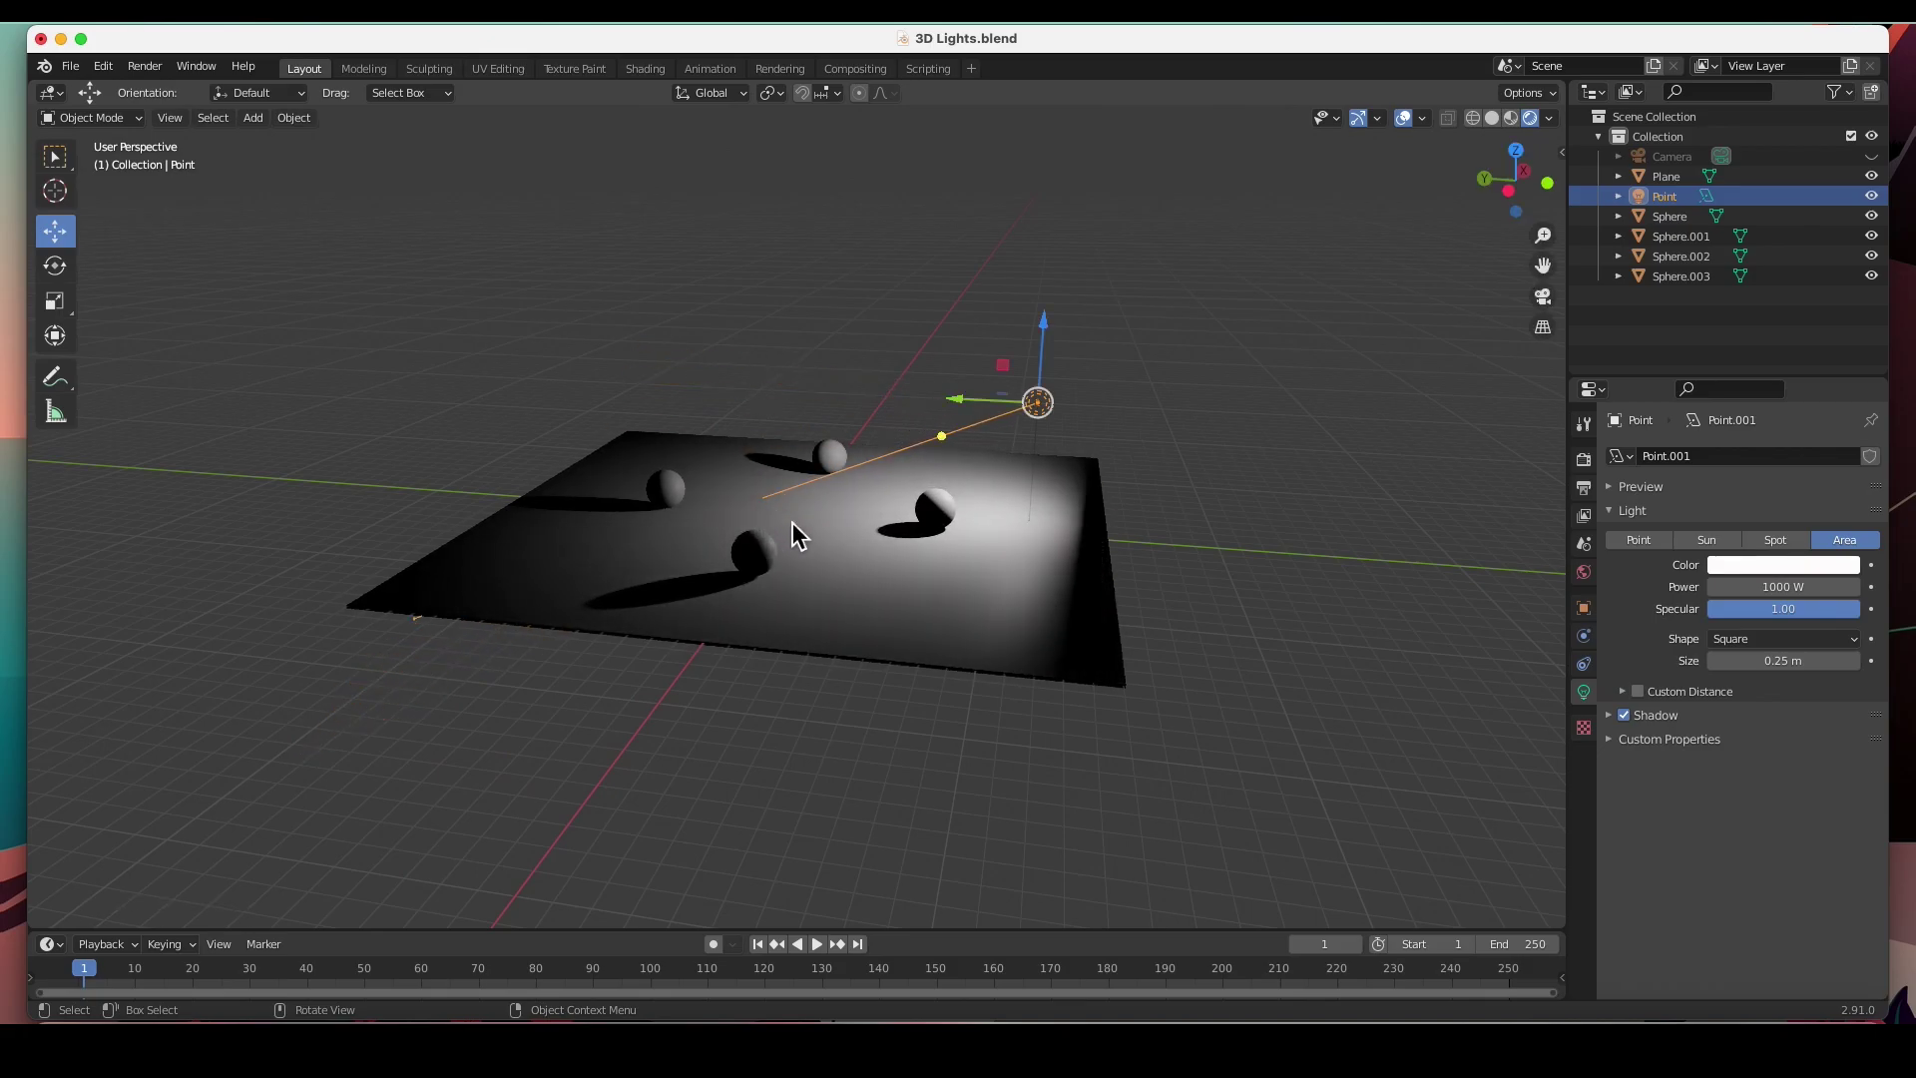
Enlarge the square area light to a size of 3.48 m.
{"action": "scroll", "coordinate": [834, 541], "scroll_direction": "up", "scroll_amount": 2}
{"action": "middle_click_drag", "start_coordinate": [832, 530], "coordinate": [913, 564]}
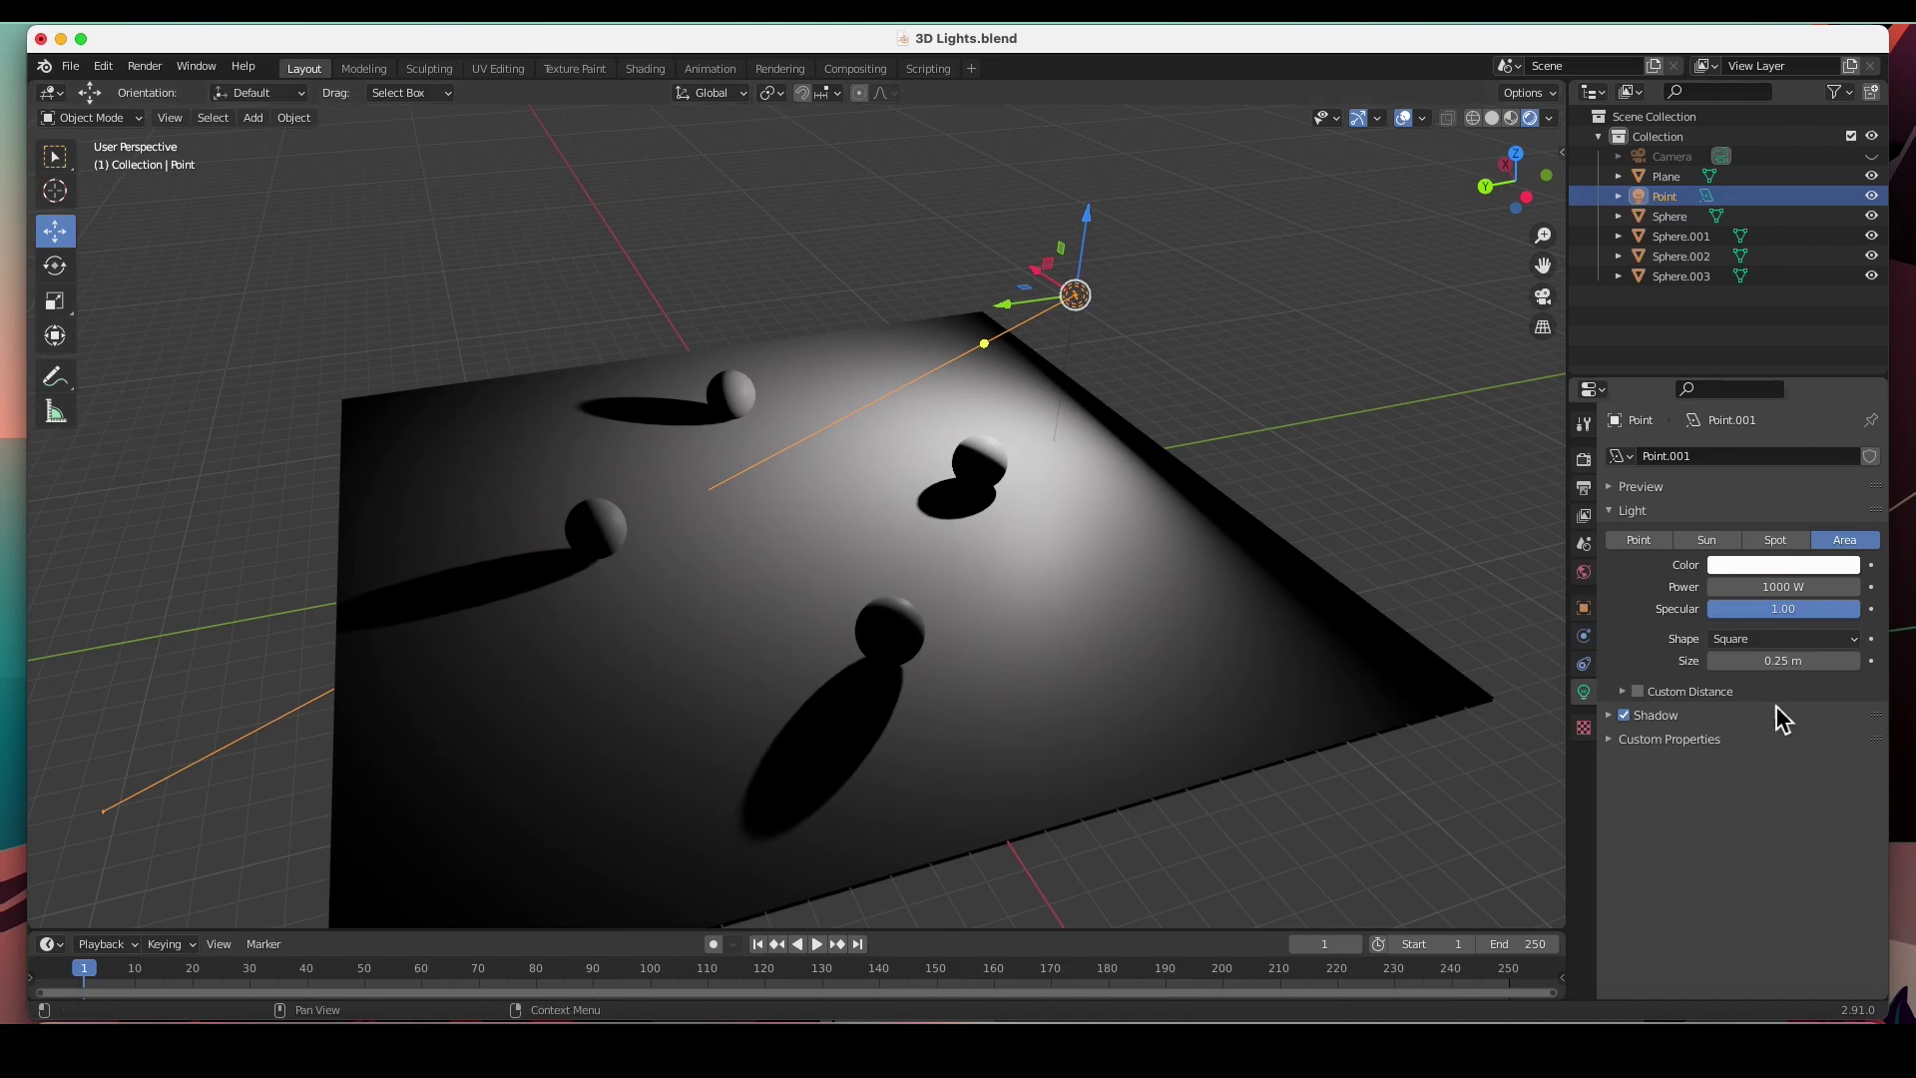
{"action": "left_click_drag", "start_coordinate": [1762, 673], "coordinate": [1851, 660]}
{"action": "middle_click_drag", "start_coordinate": [1042, 449], "coordinate": [1073, 400]}
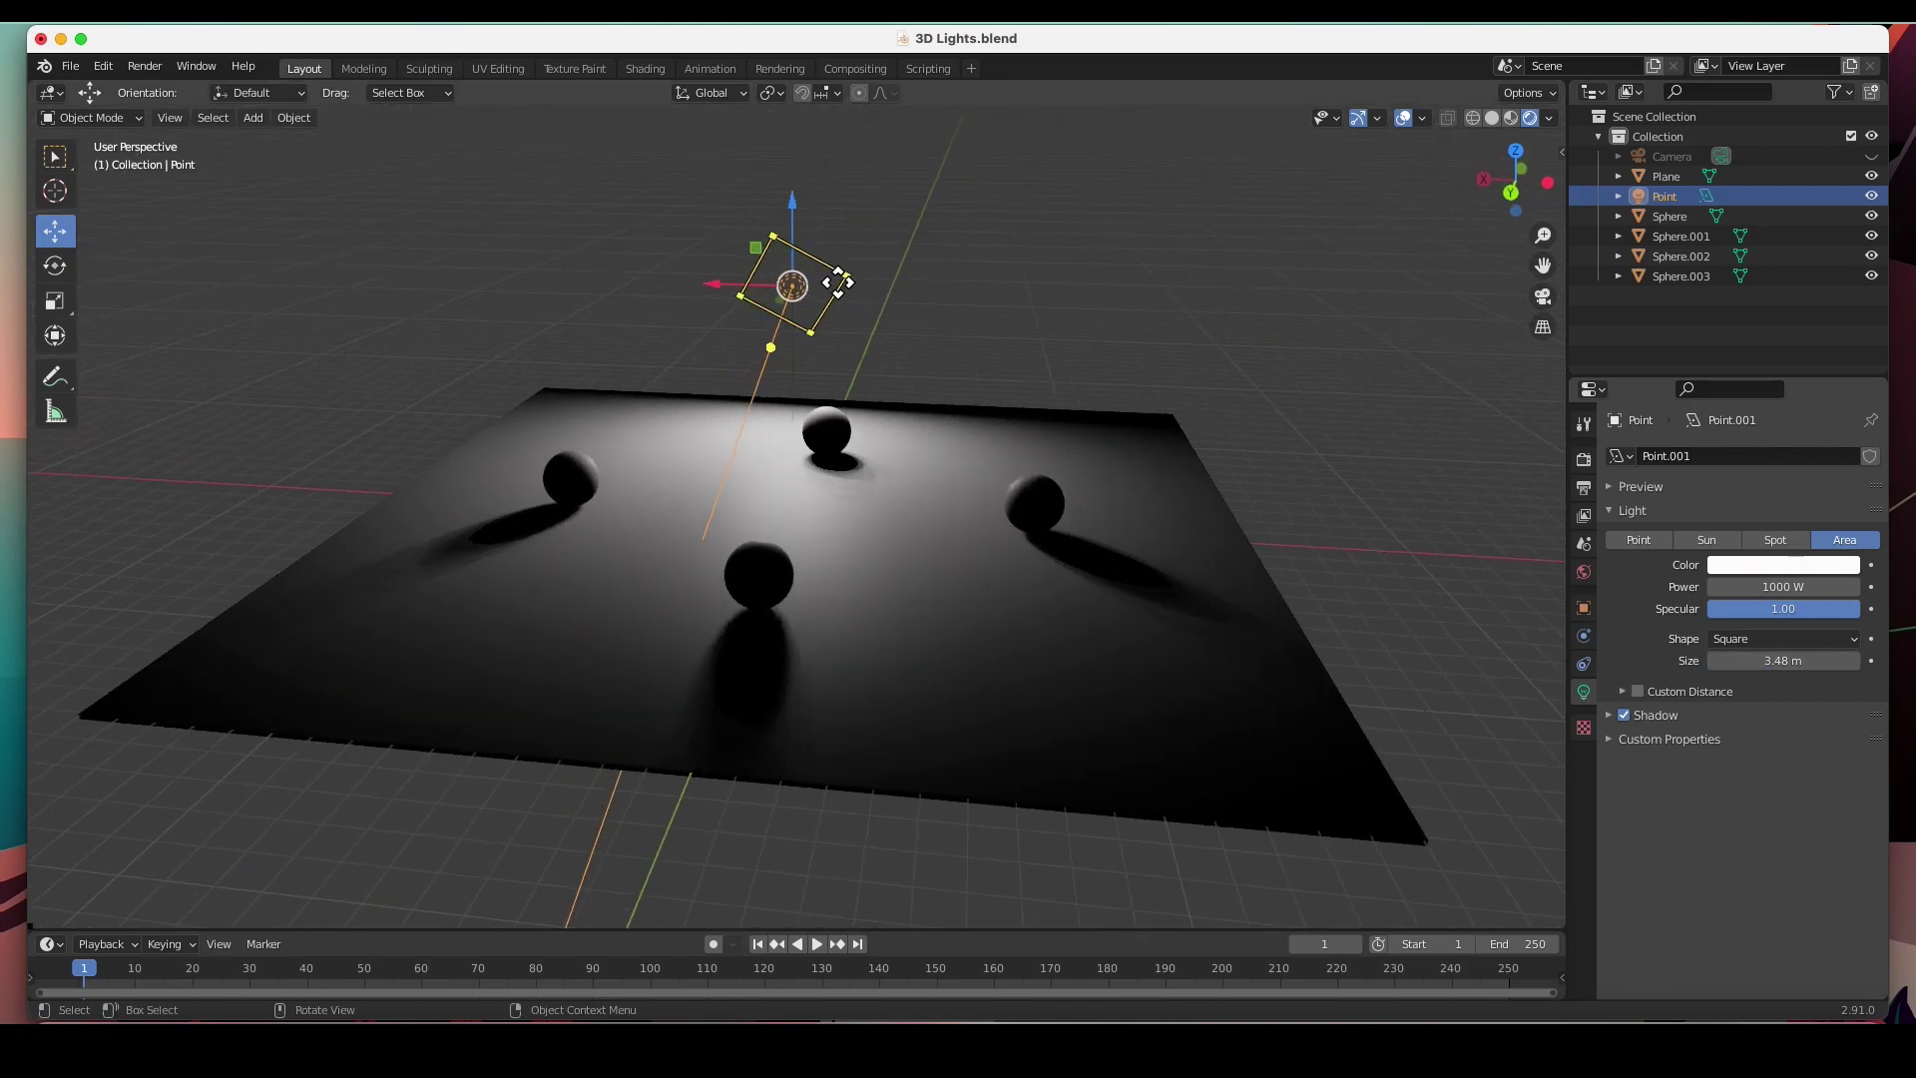
Rotate the square area light to level its tilted outline and direct its light across the plane toward the spheres.
{"action": "left_click", "coordinate": [55, 265]}
{"action": "left_click_drag", "start_coordinate": [843, 248], "coordinate": [884, 365]}
{"action": "middle_click_drag", "start_coordinate": [882, 355], "coordinate": [748, 429]}
{"action": "left_click_drag", "start_coordinate": [1077, 342], "coordinate": [1043, 427]}
{"action": "middle_click_drag", "start_coordinate": [1043, 427], "coordinate": [914, 259]}
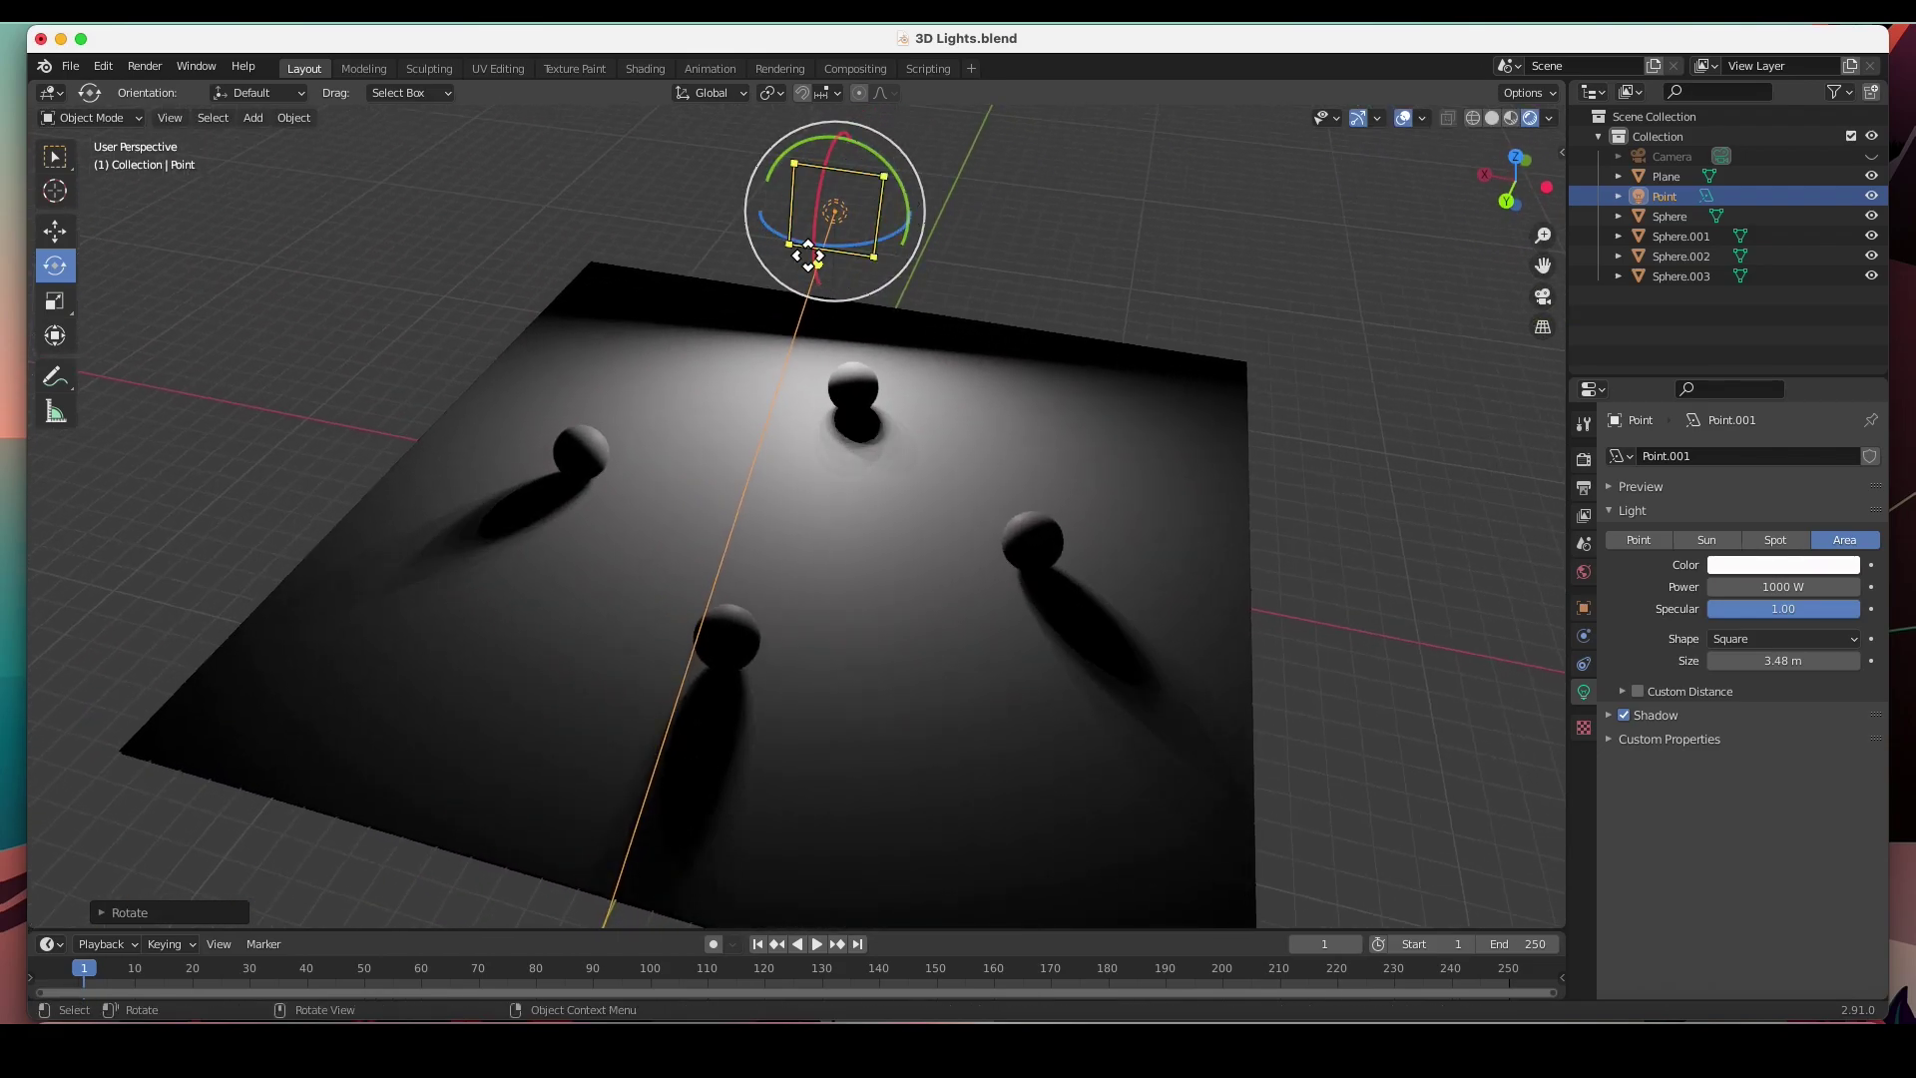
Try the Disk shape on the area light and change its shape to Rectangle.
{"action": "left_click", "coordinate": [1778, 641]}
{"action": "left_click", "coordinate": [1772, 705]}
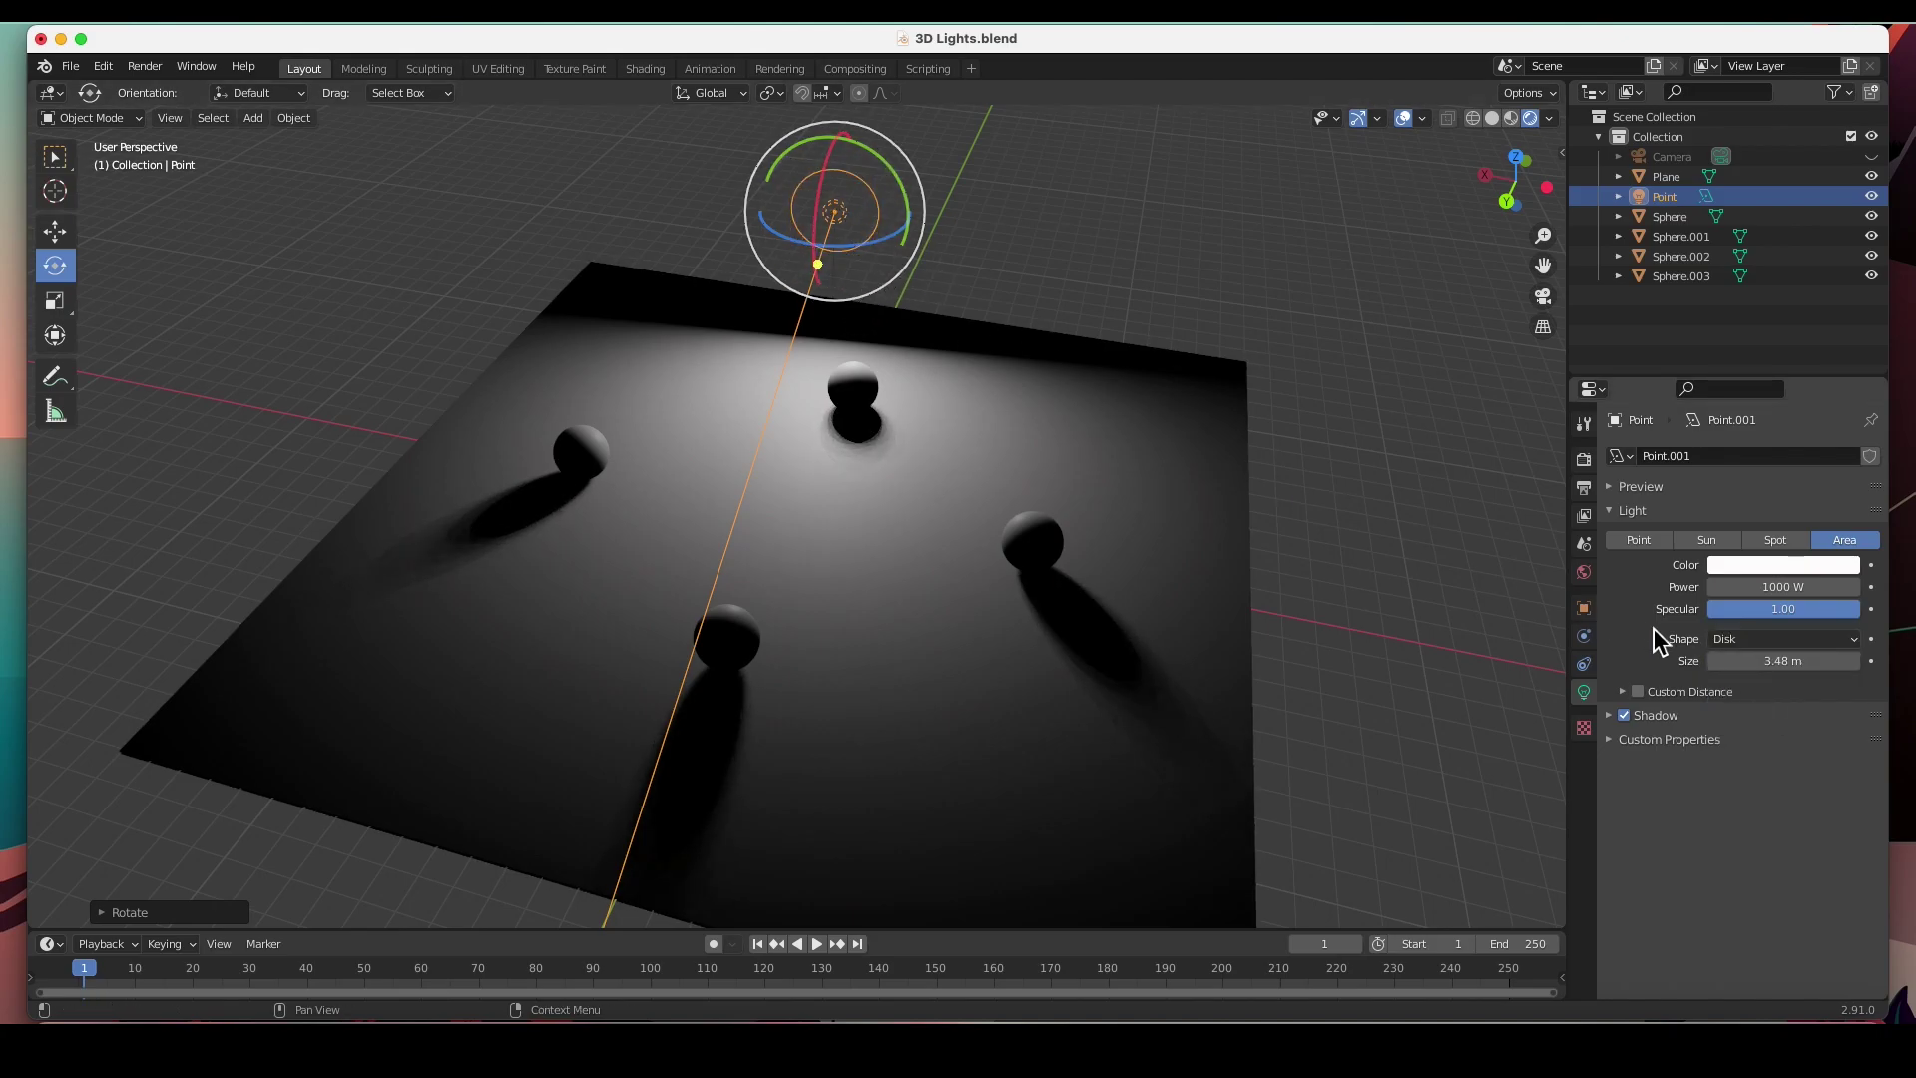
{"action": "left_click", "coordinate": [1759, 644]}
{"action": "left_click", "coordinate": [1765, 686]}
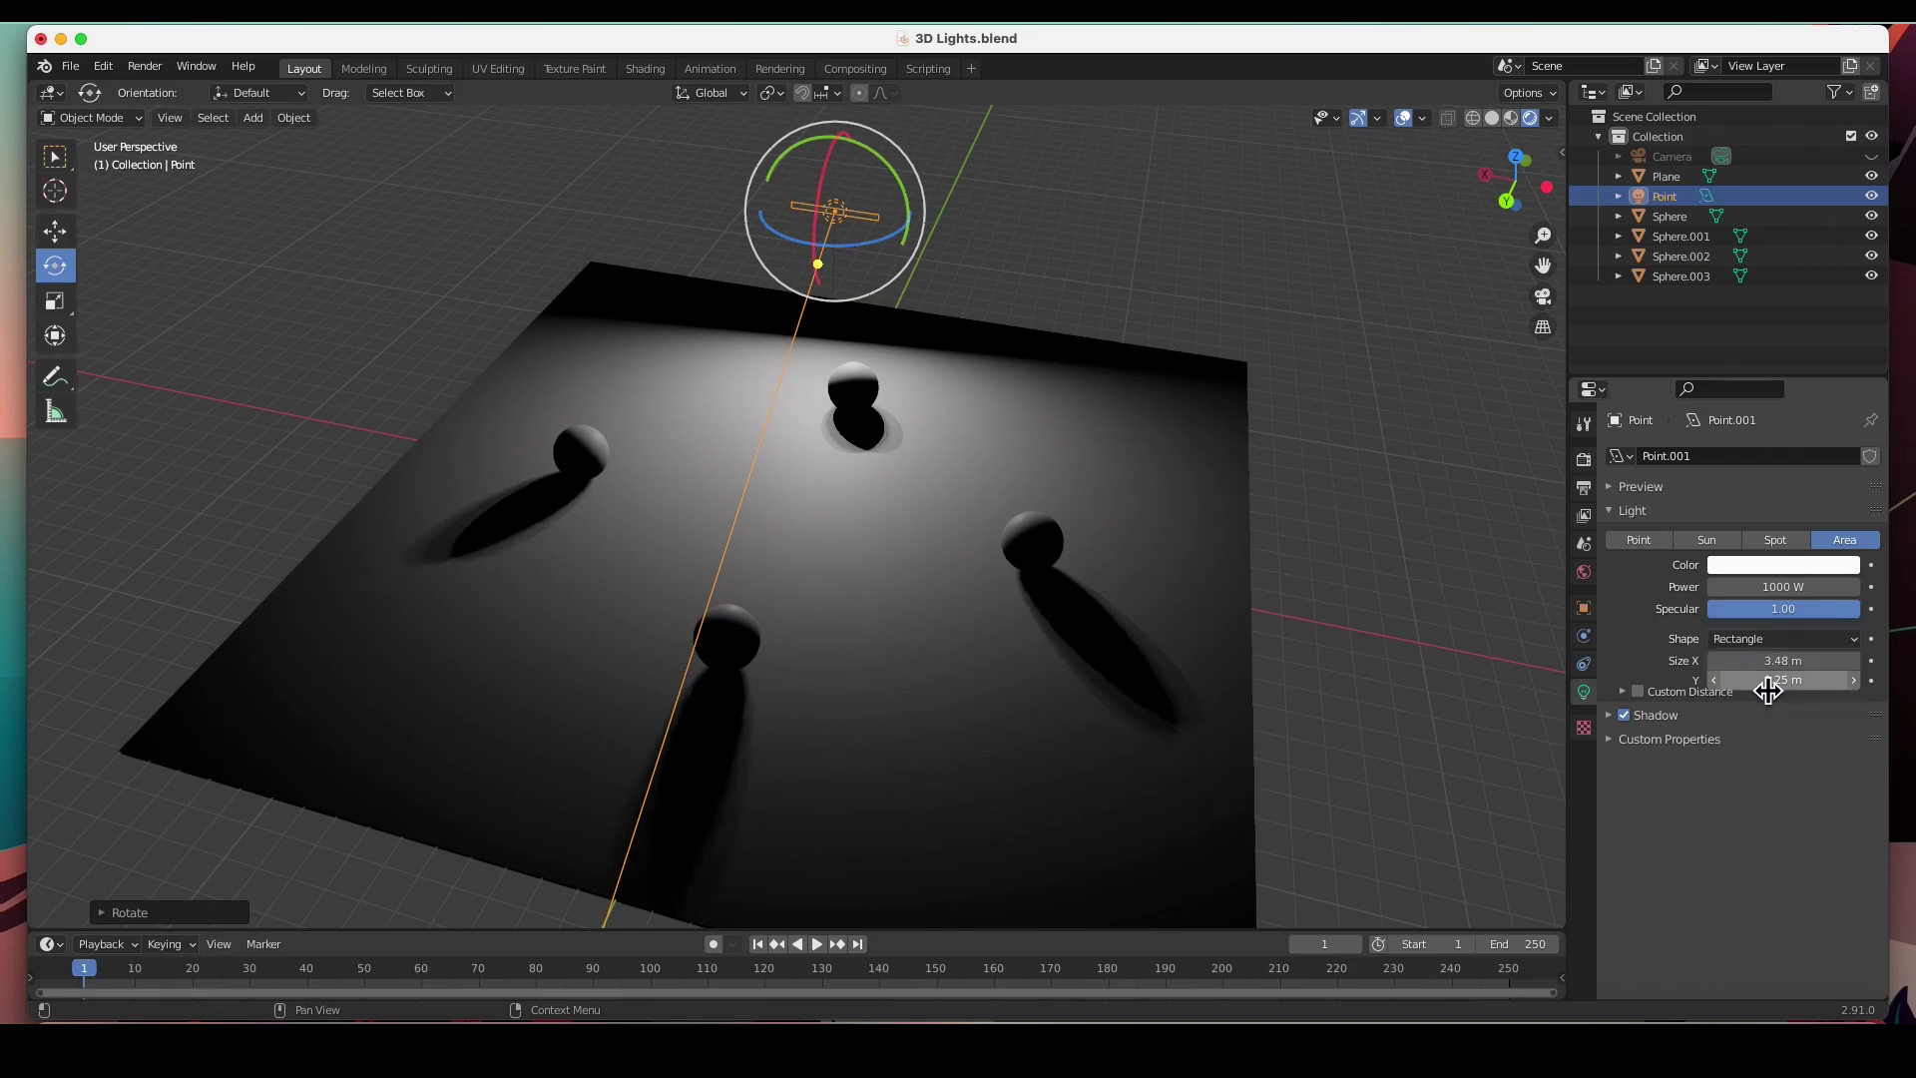
Try the Disk and Ellipse shapes on the area light and set its shape to Square.
{"action": "left_click", "coordinate": [1763, 644]}
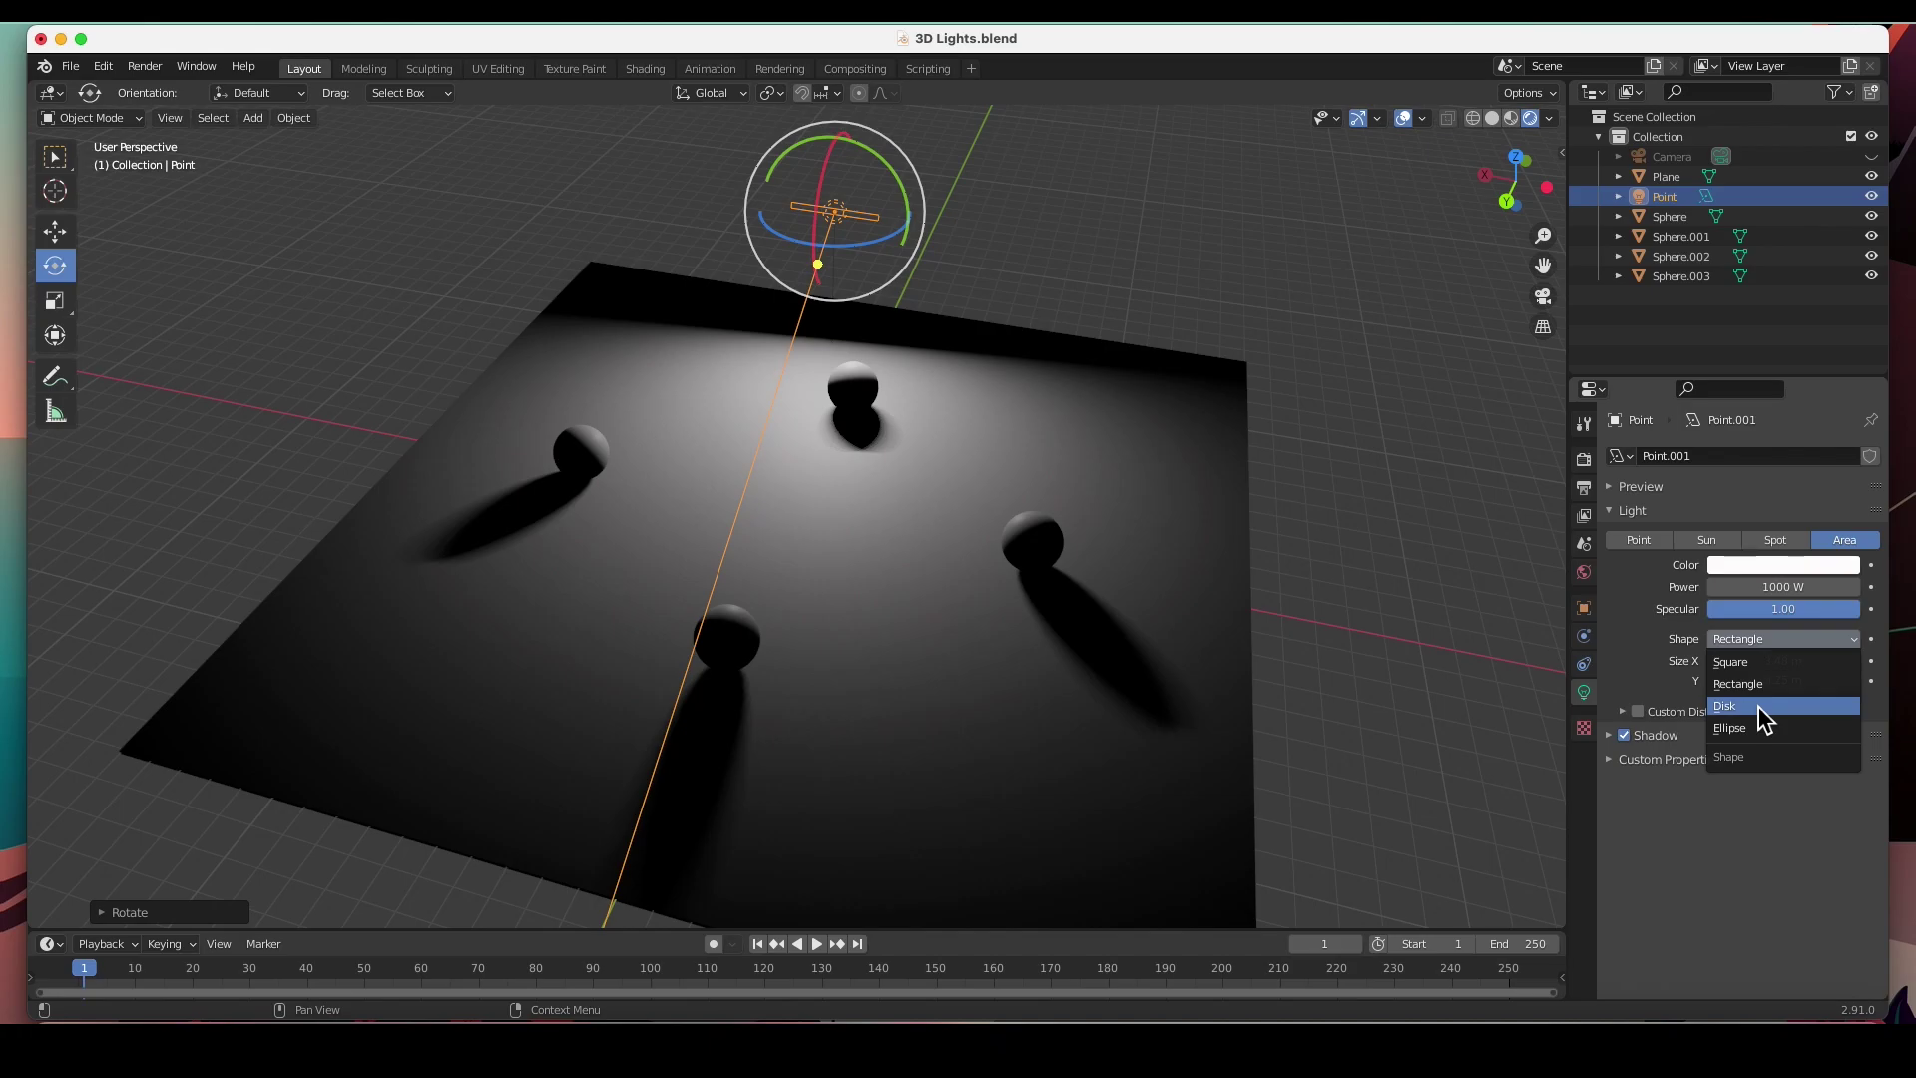
{"action": "left_click", "coordinate": [1758, 705]}
{"action": "left_click", "coordinate": [1756, 644]}
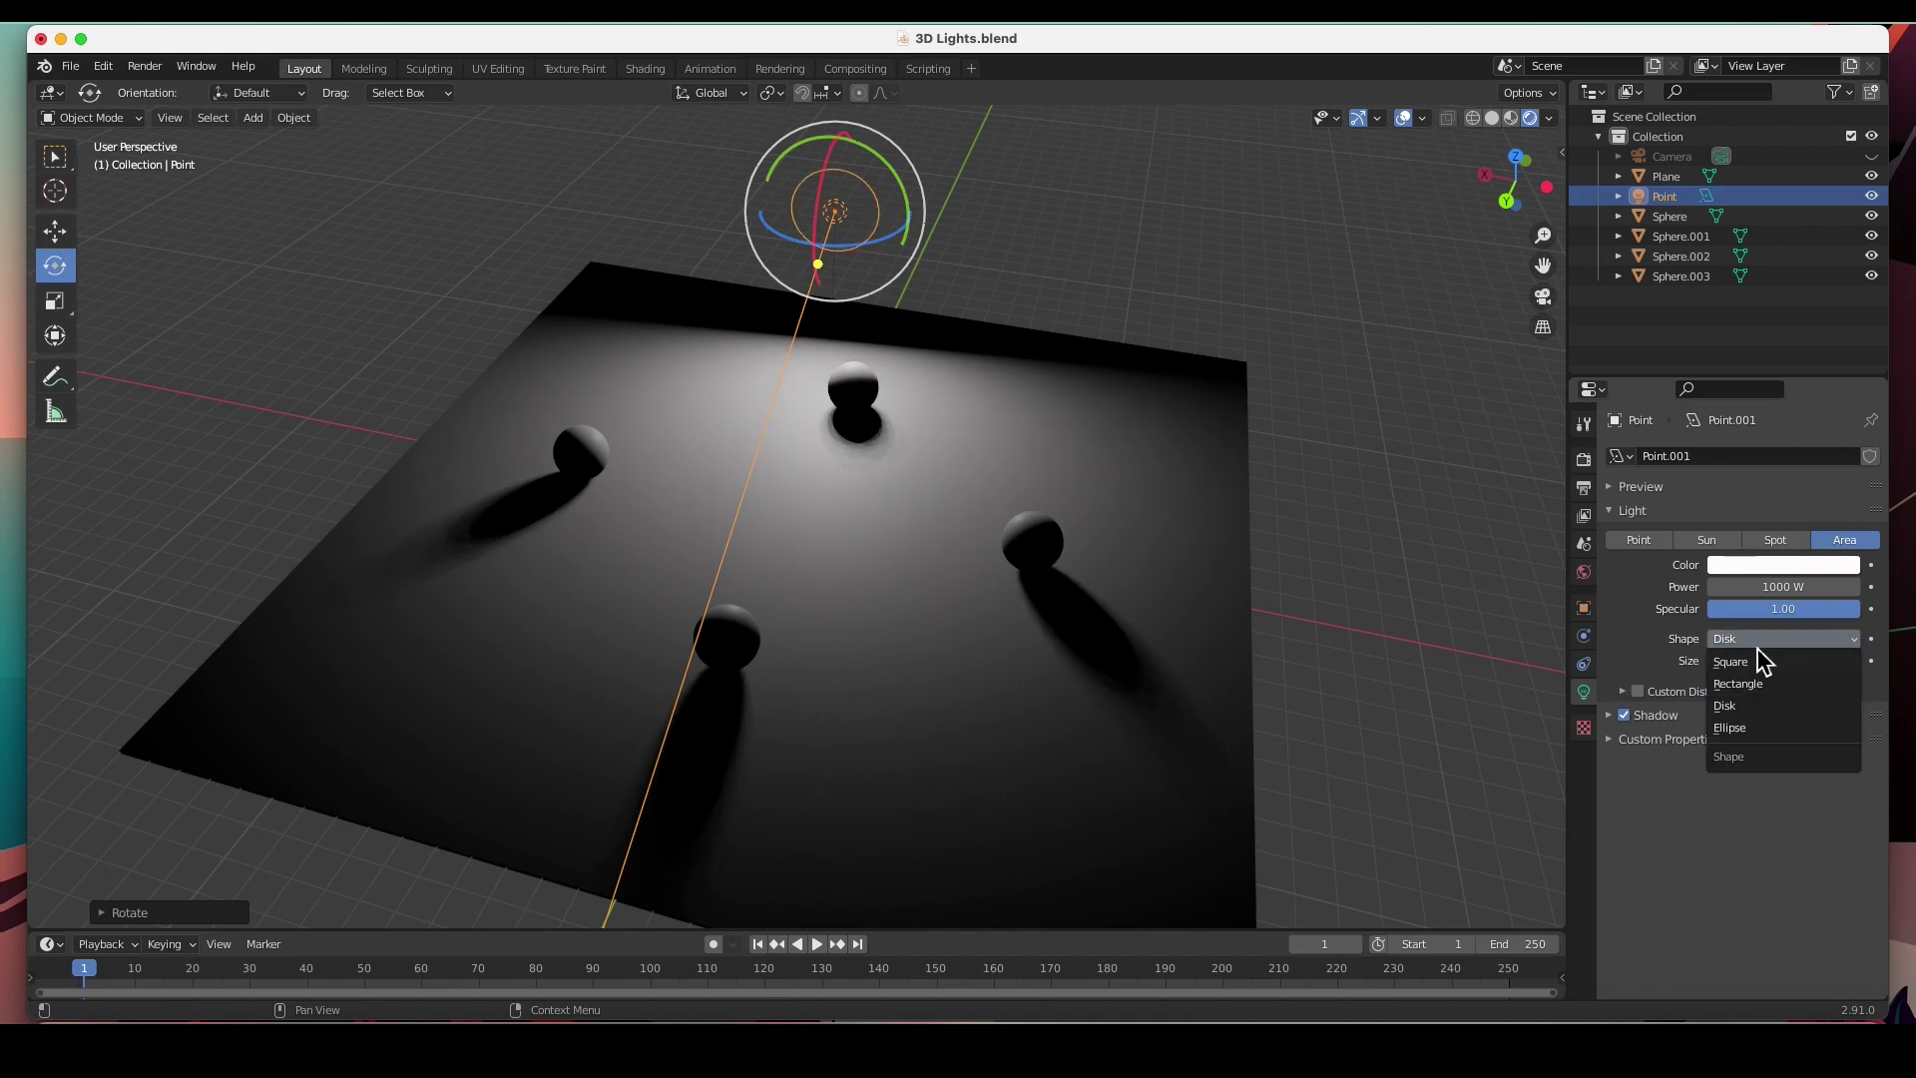
{"action": "left_click", "coordinate": [1756, 730]}
{"action": "left_click", "coordinate": [1762, 644]}
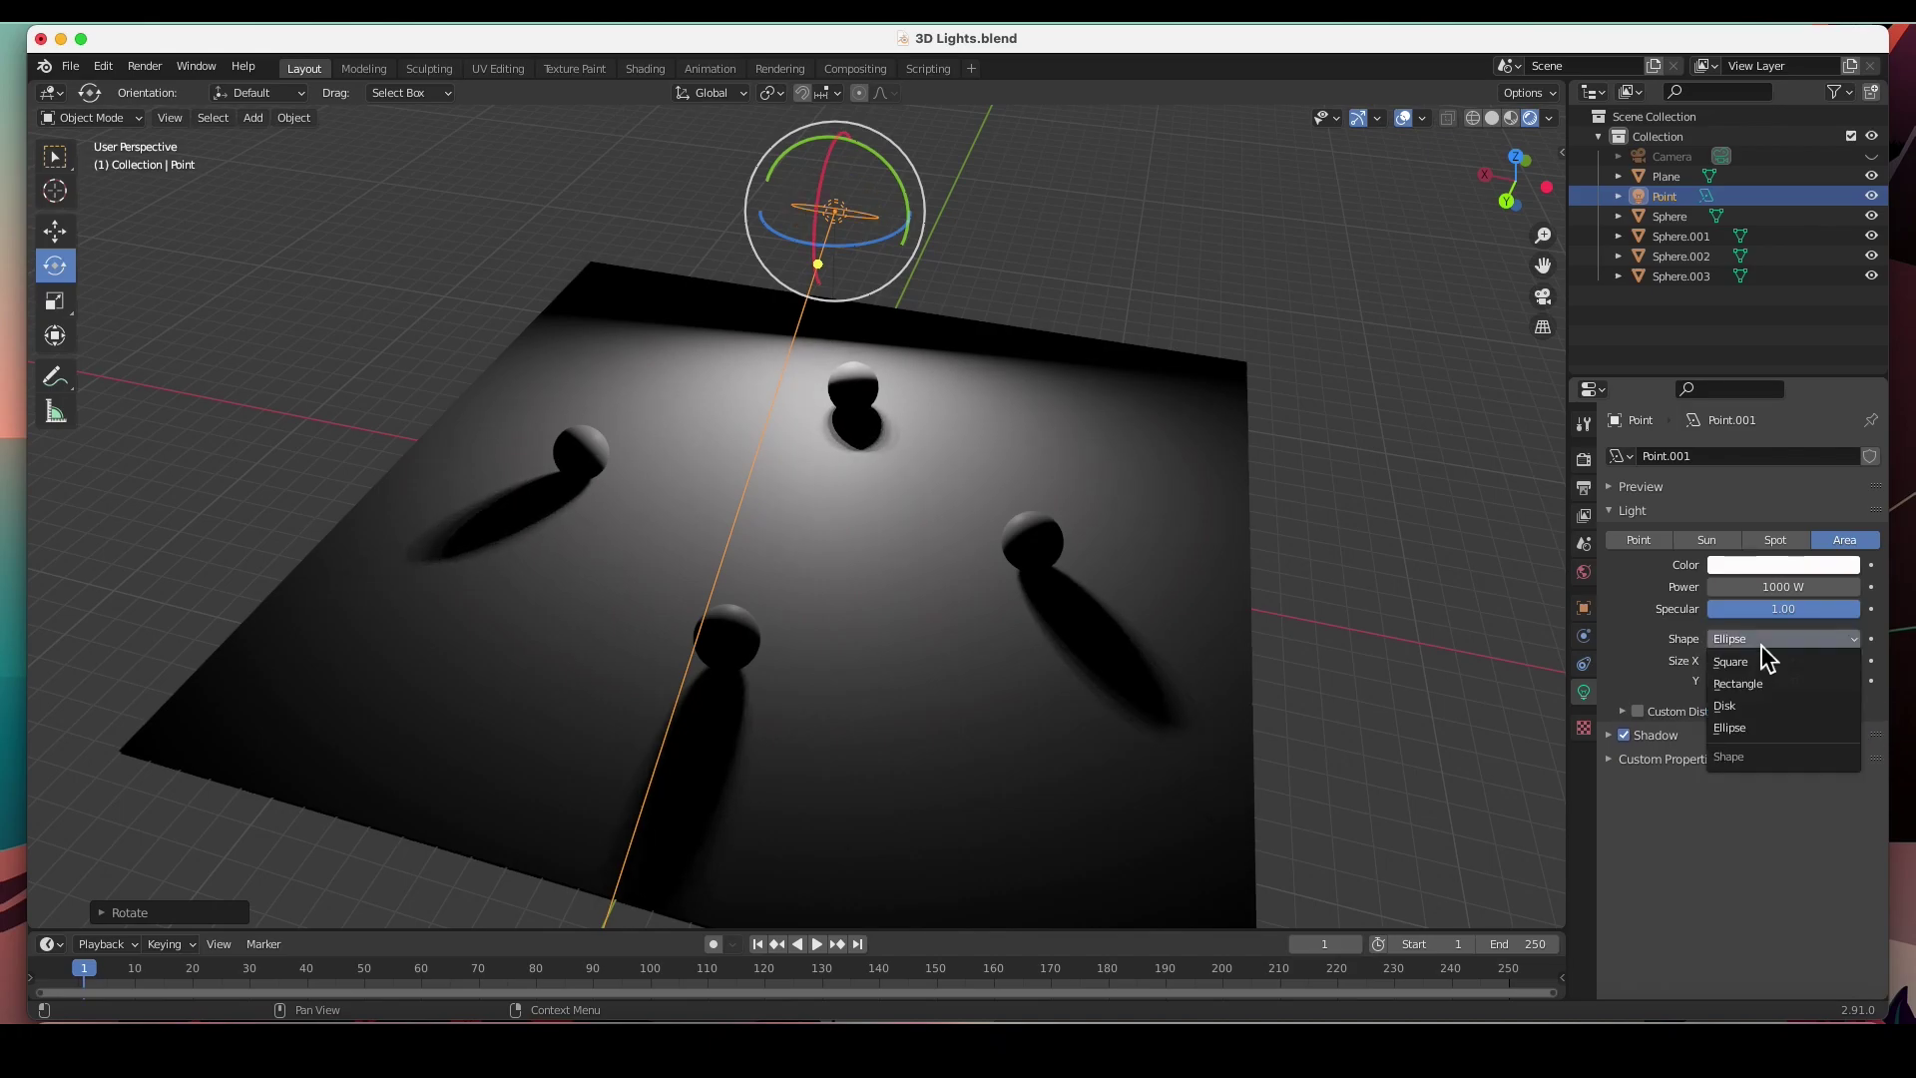
{"action": "left_click", "coordinate": [1756, 660]}
{"action": "middle_click_drag", "start_coordinate": [638, 308], "coordinate": [828, 327]}
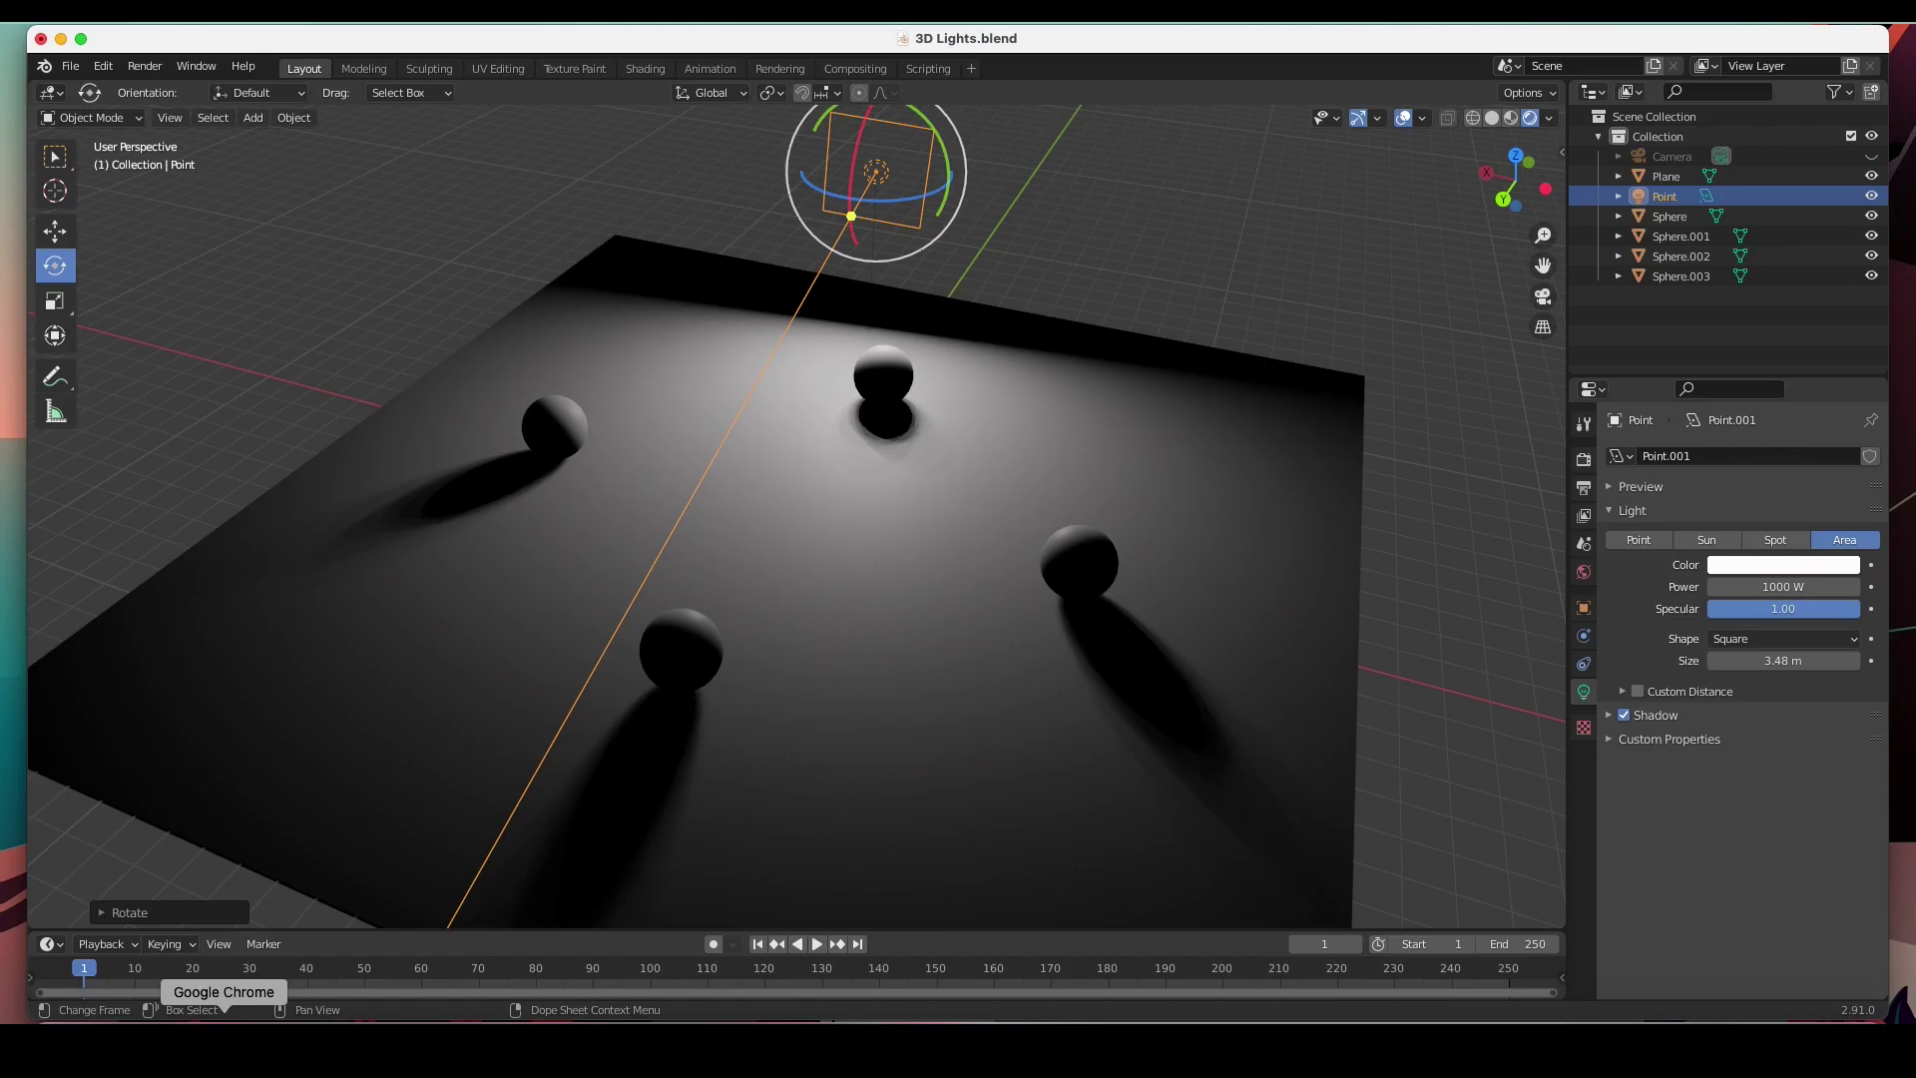
Switch to Google Chrome and look through the soft box lights image results for real-world area light examples.
{"action": "left_click", "coordinate": [224, 1016]}
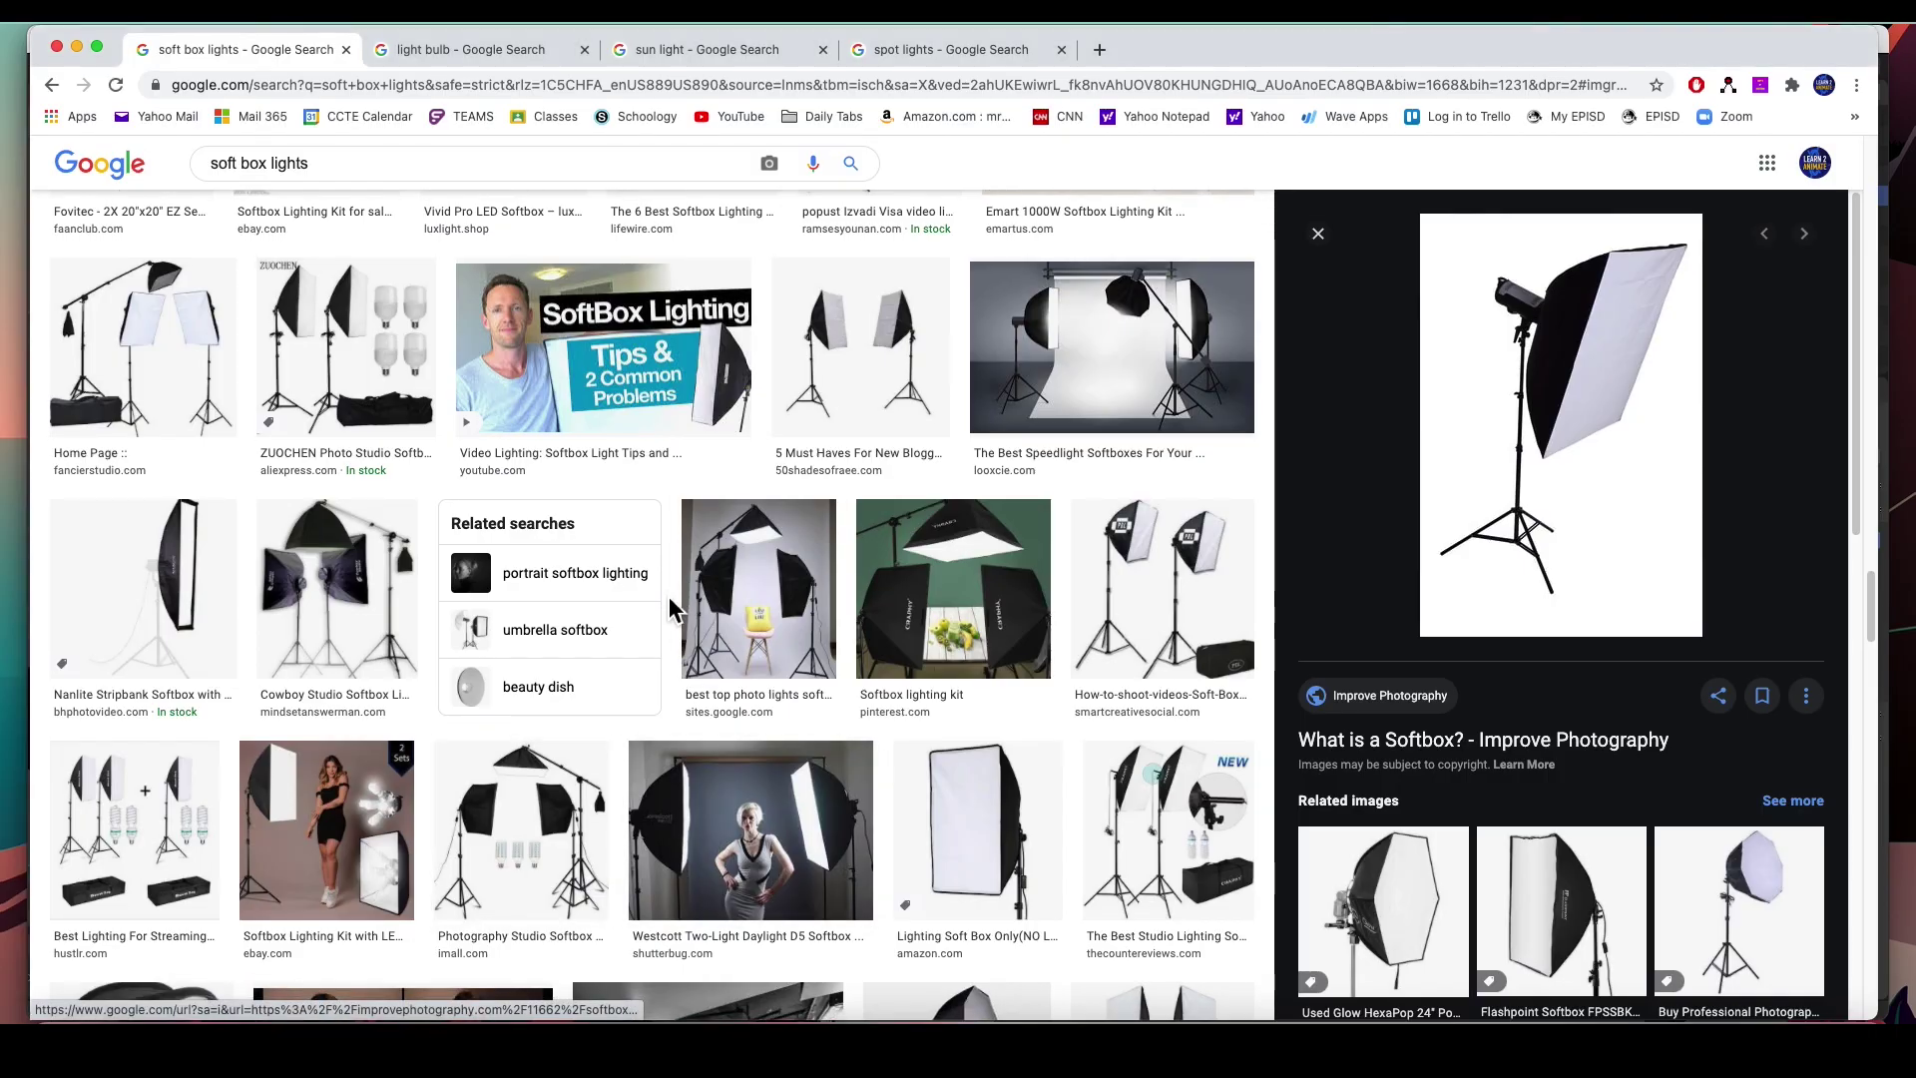
{"action": "scroll", "coordinate": [671, 605], "scroll_direction": "down", "scroll_amount": 8}
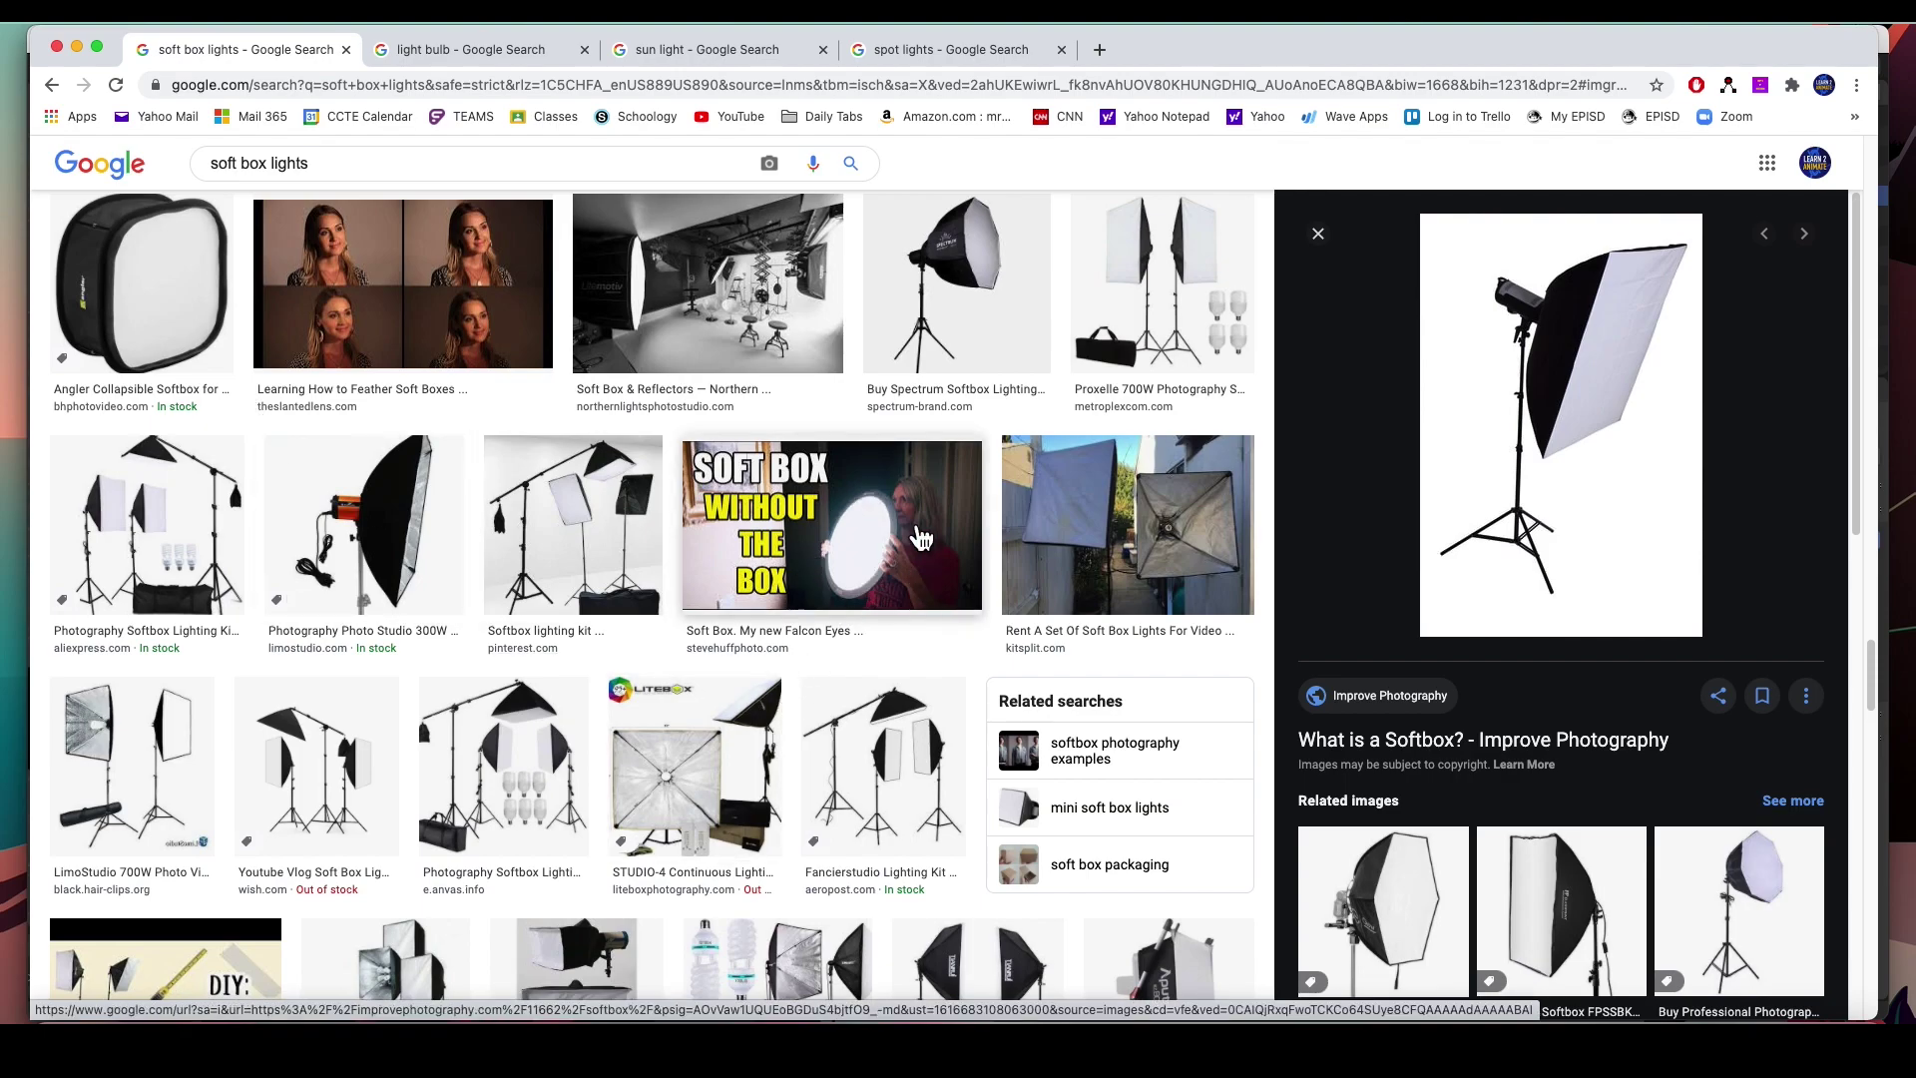
{"action": "scroll", "coordinate": [878, 599], "scroll_direction": "down", "scroll_amount": 5}
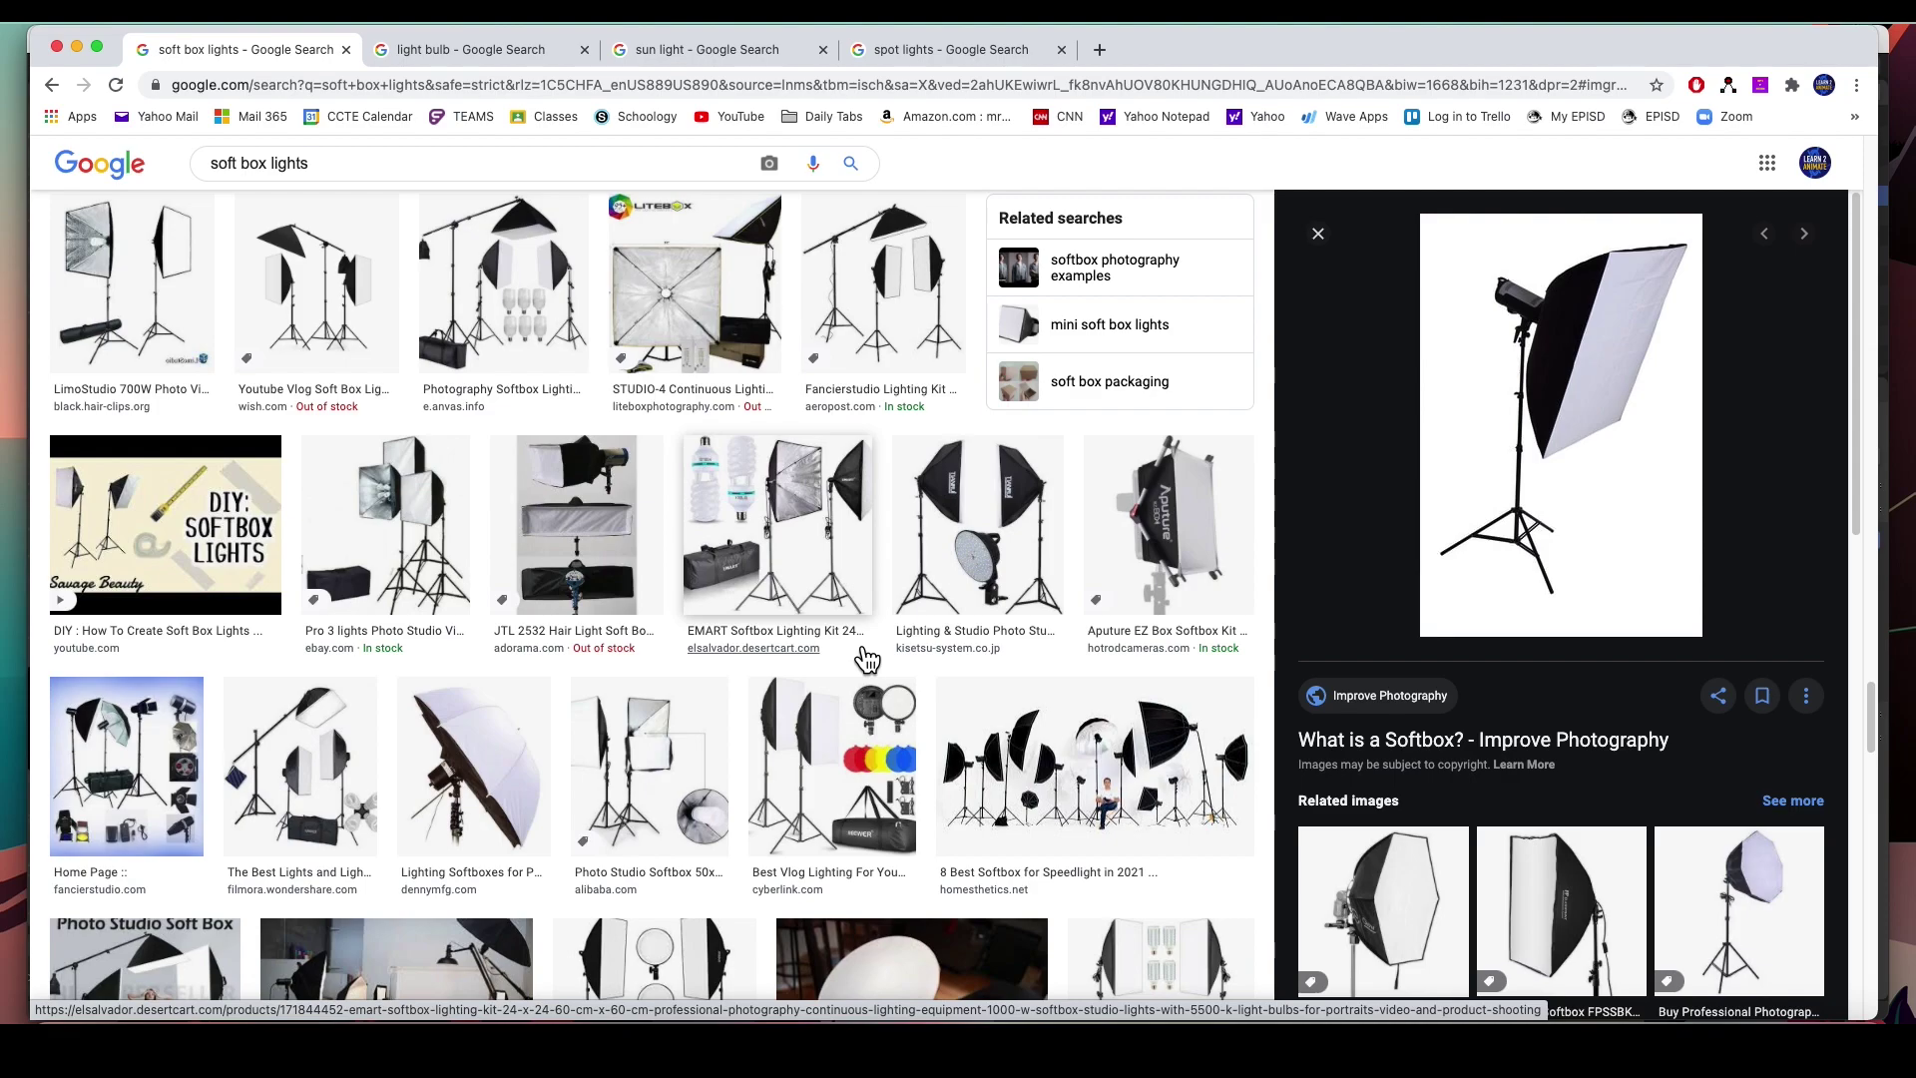
{"action": "scroll", "coordinate": [867, 659], "scroll_direction": "down", "scroll_amount": 6}
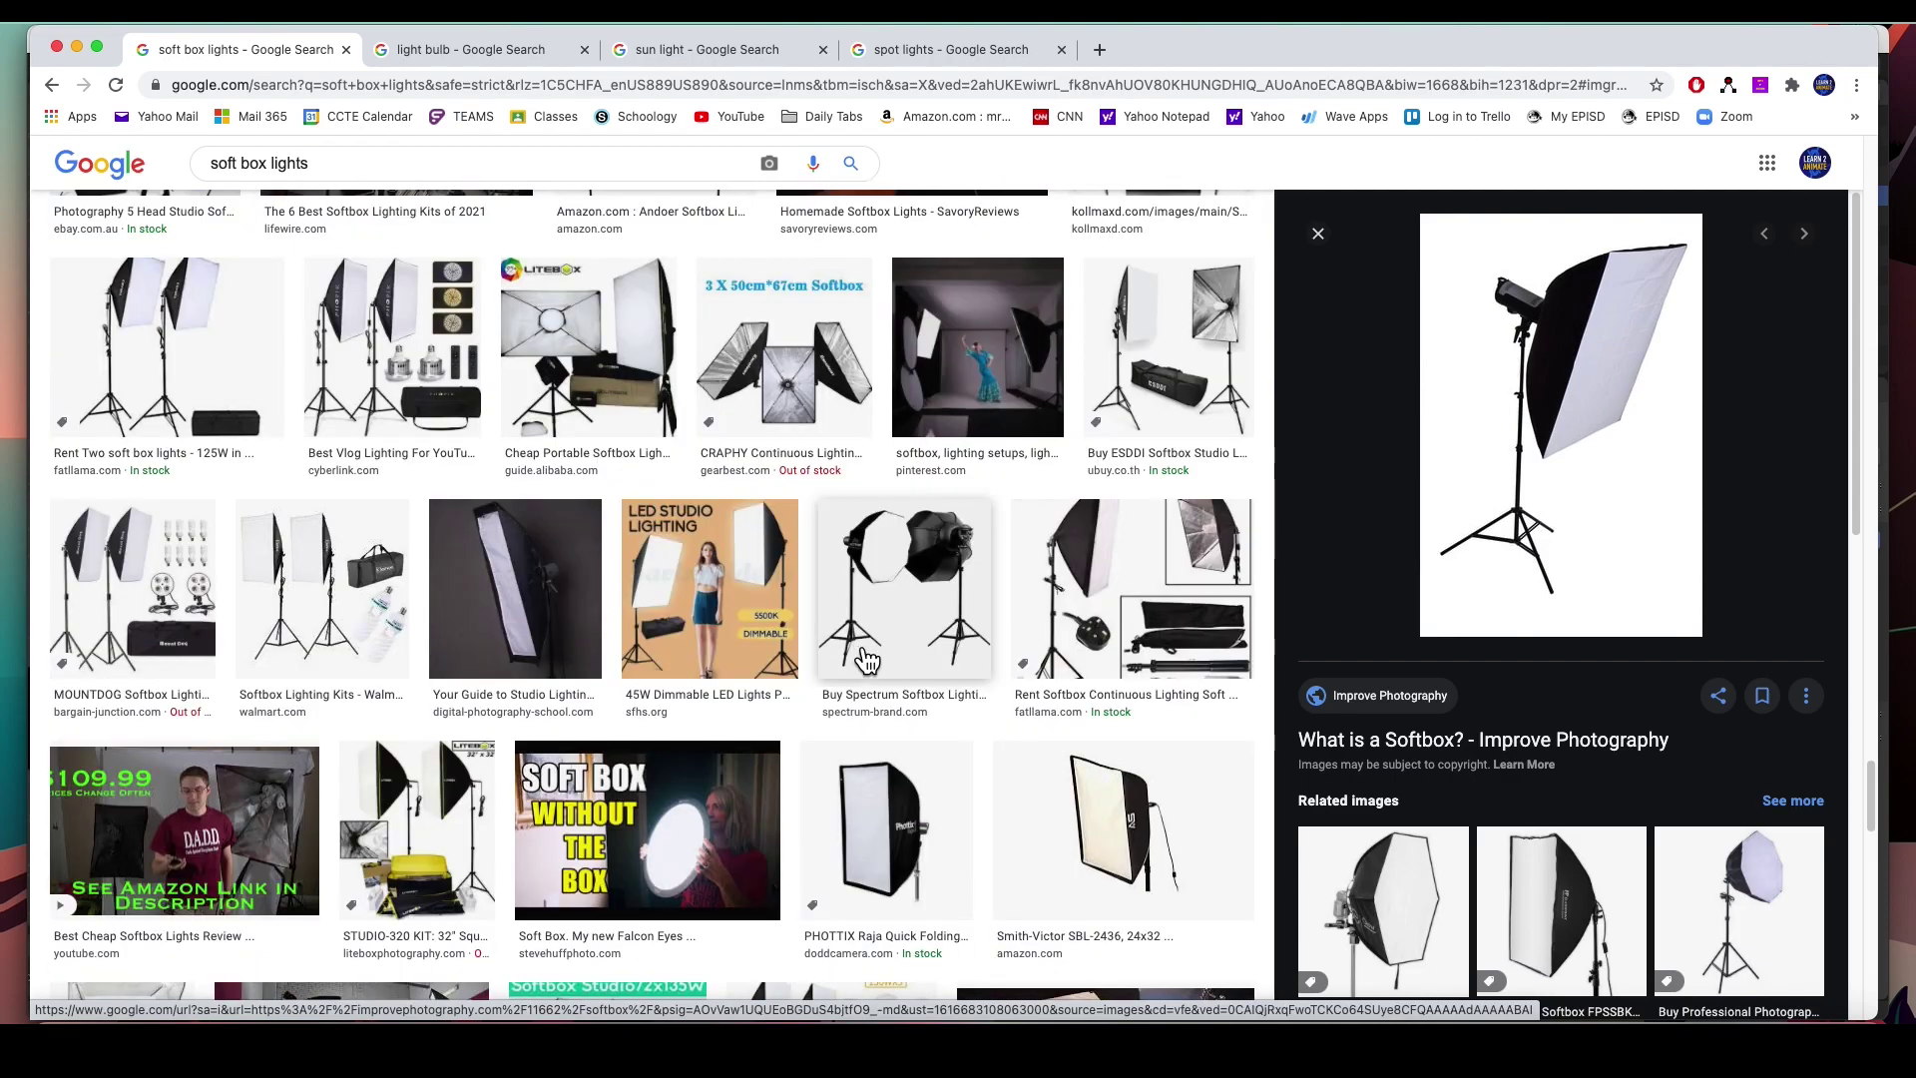
{"action": "scroll", "coordinate": [856, 654], "scroll_direction": "up", "scroll_amount": 6}
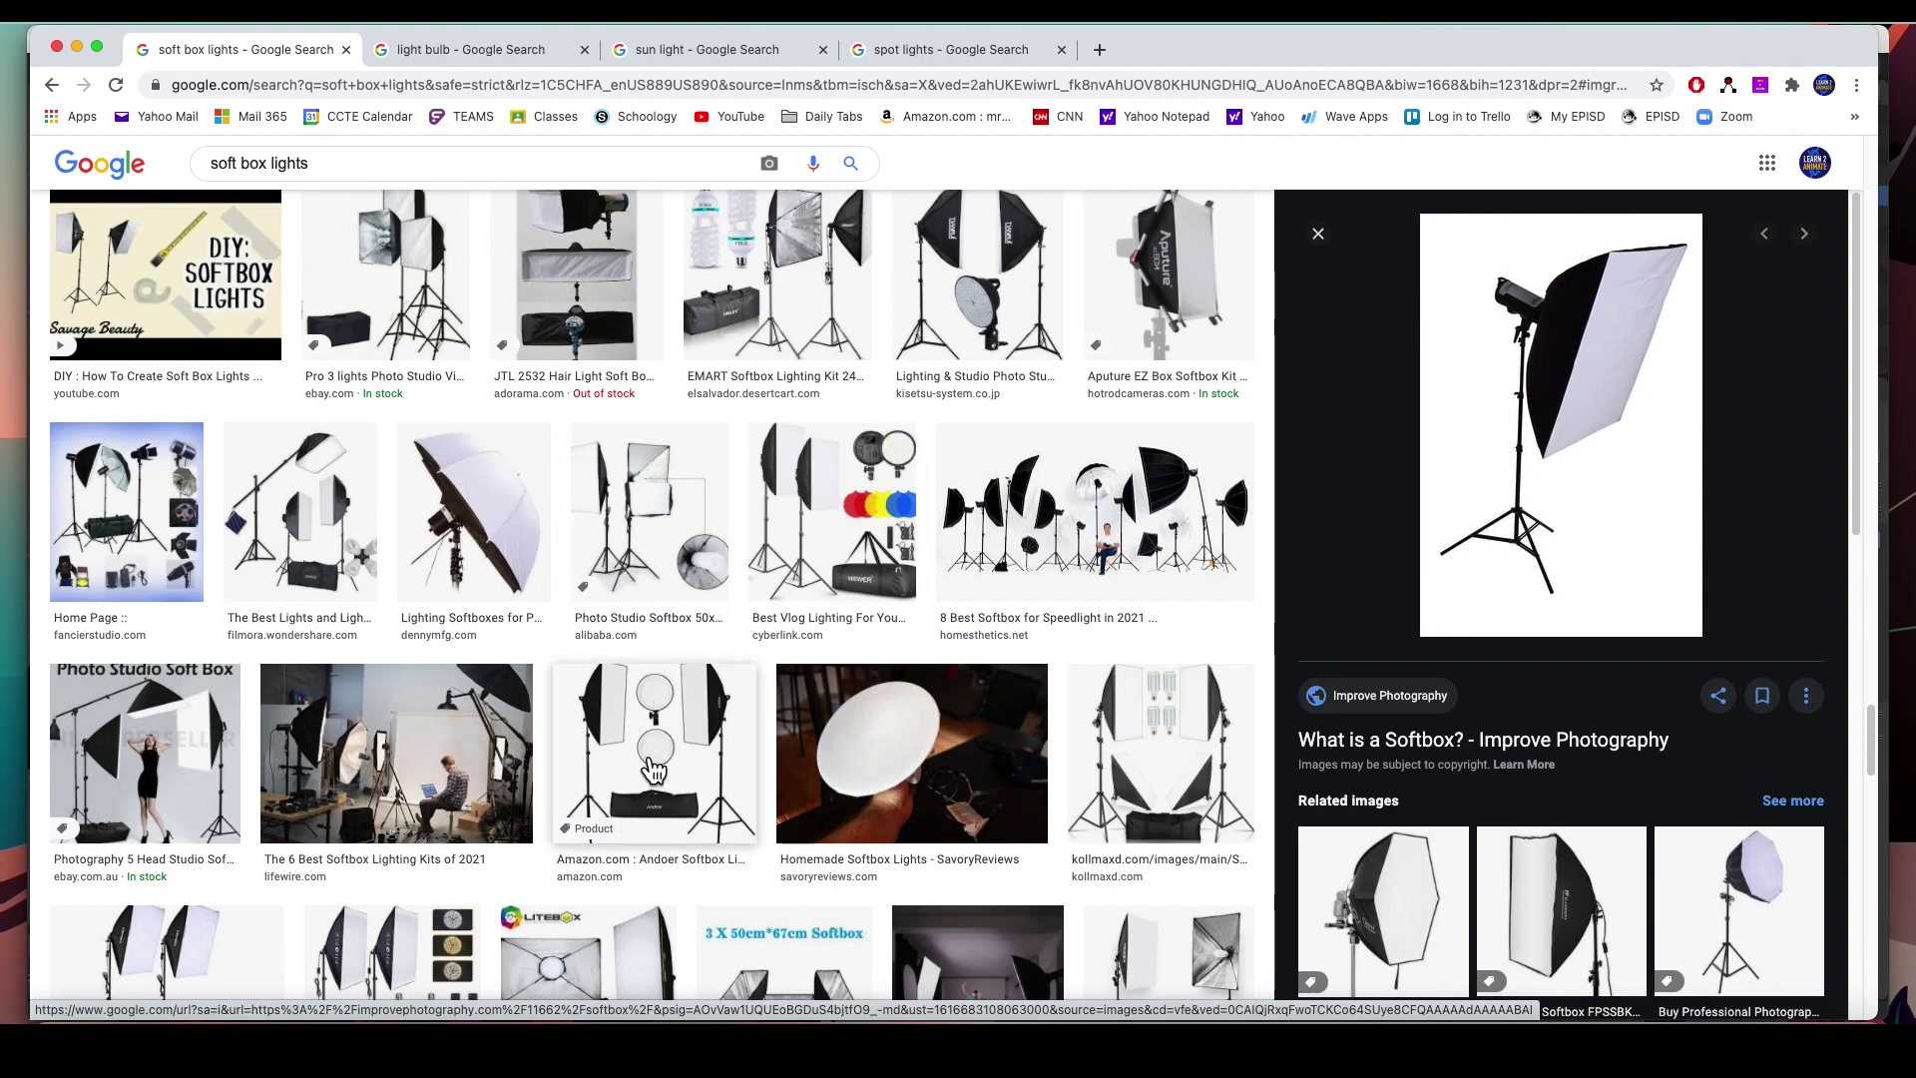
{"action": "scroll", "coordinate": [822, 735], "scroll_direction": "down", "scroll_amount": 1}
{"action": "scroll", "coordinate": [822, 735], "scroll_direction": "down", "scroll_amount": 6}
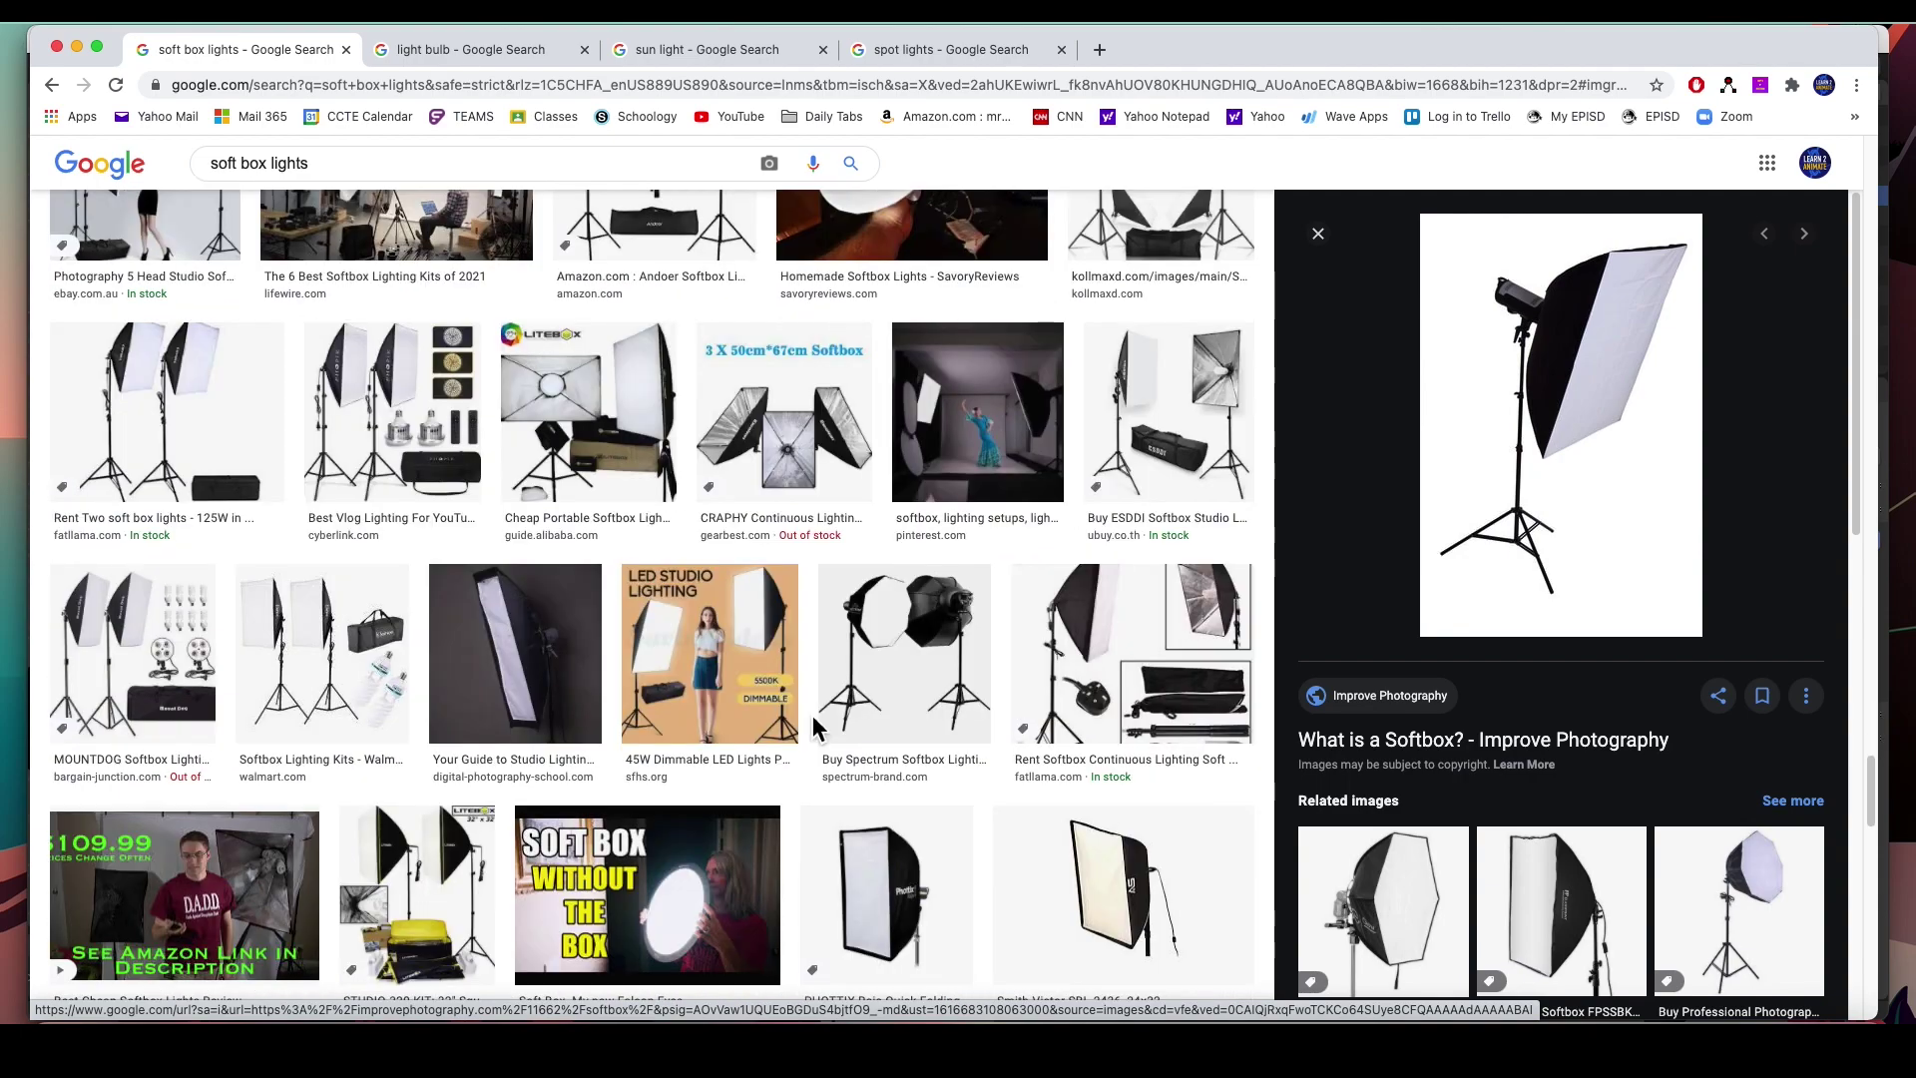
{"action": "scroll", "coordinate": [813, 714], "scroll_direction": "down", "scroll_amount": 3}
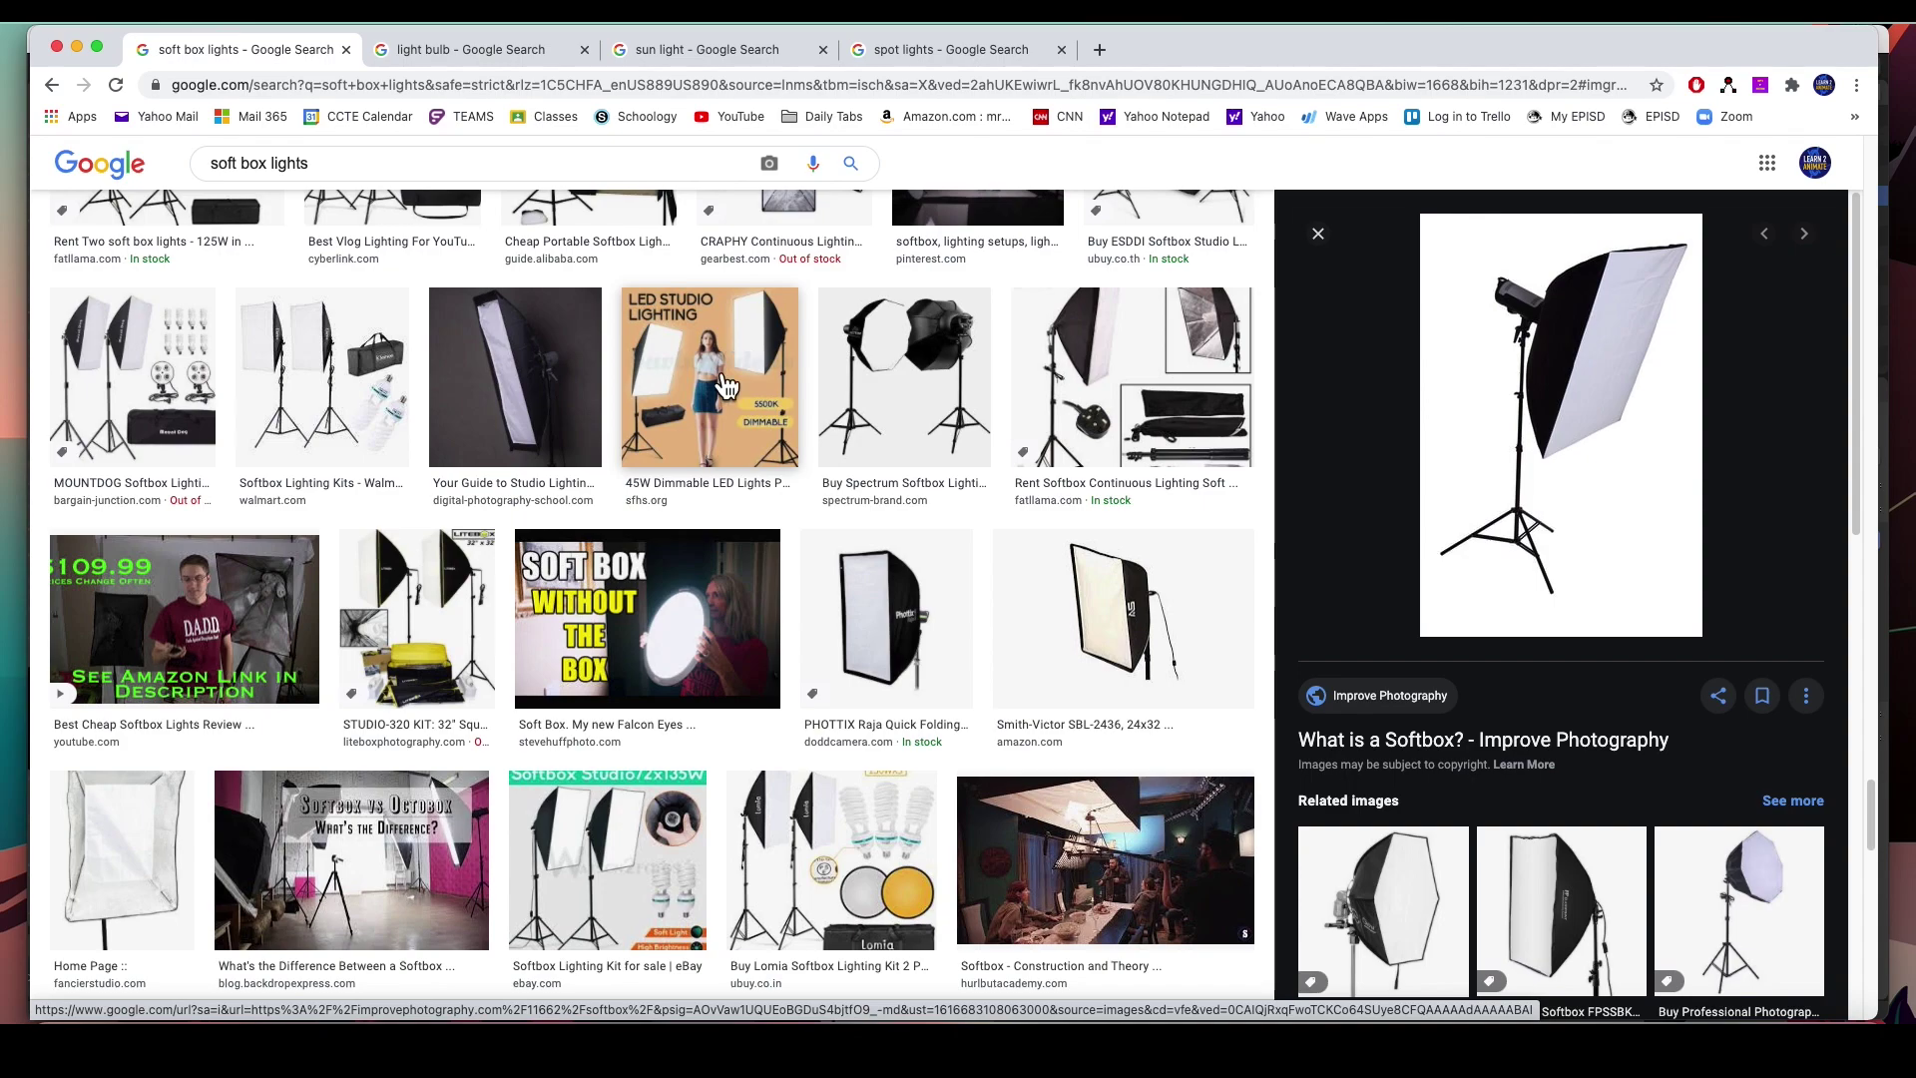
Preview the narrow strip softbox, the Smith-Victor rectangular softbox and the round Falcon Eyes light among the image results.
{"action": "left_click", "coordinate": [529, 390]}
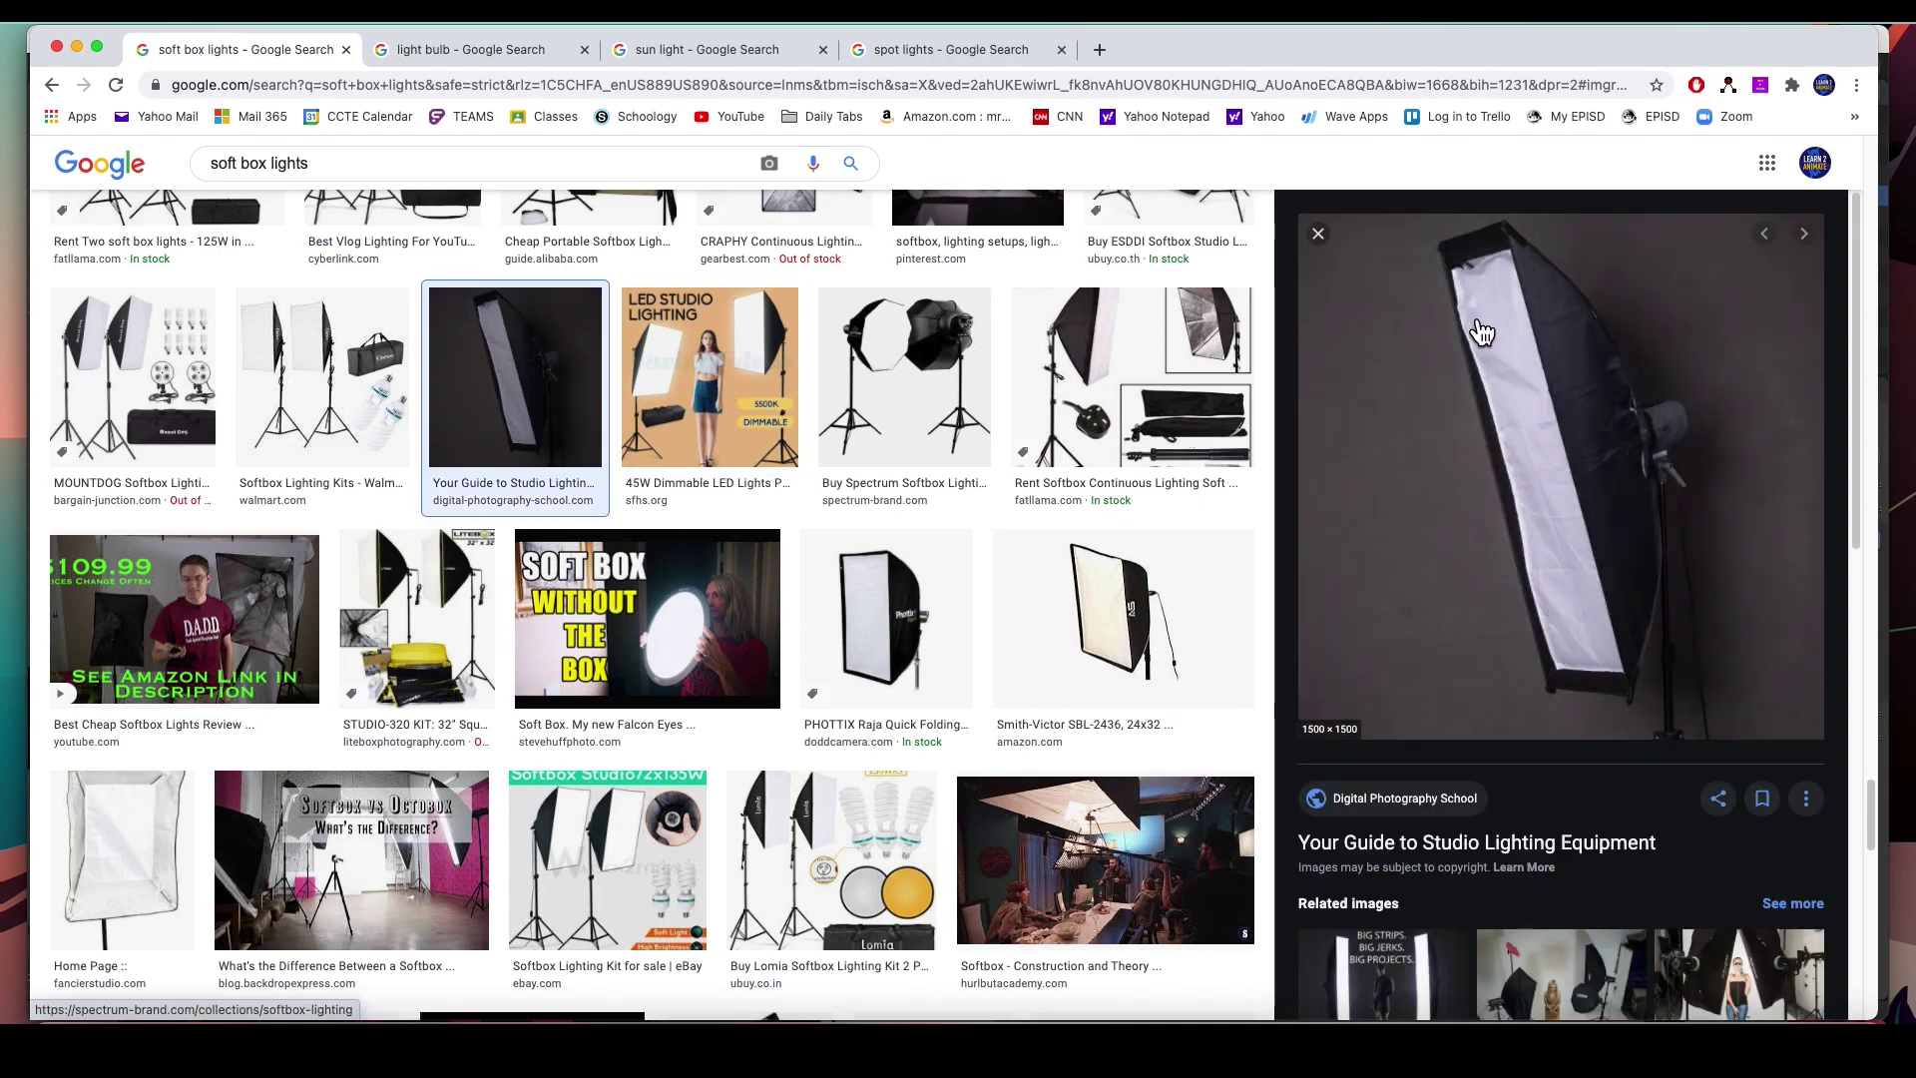
{"action": "left_click", "coordinate": [1128, 635]}
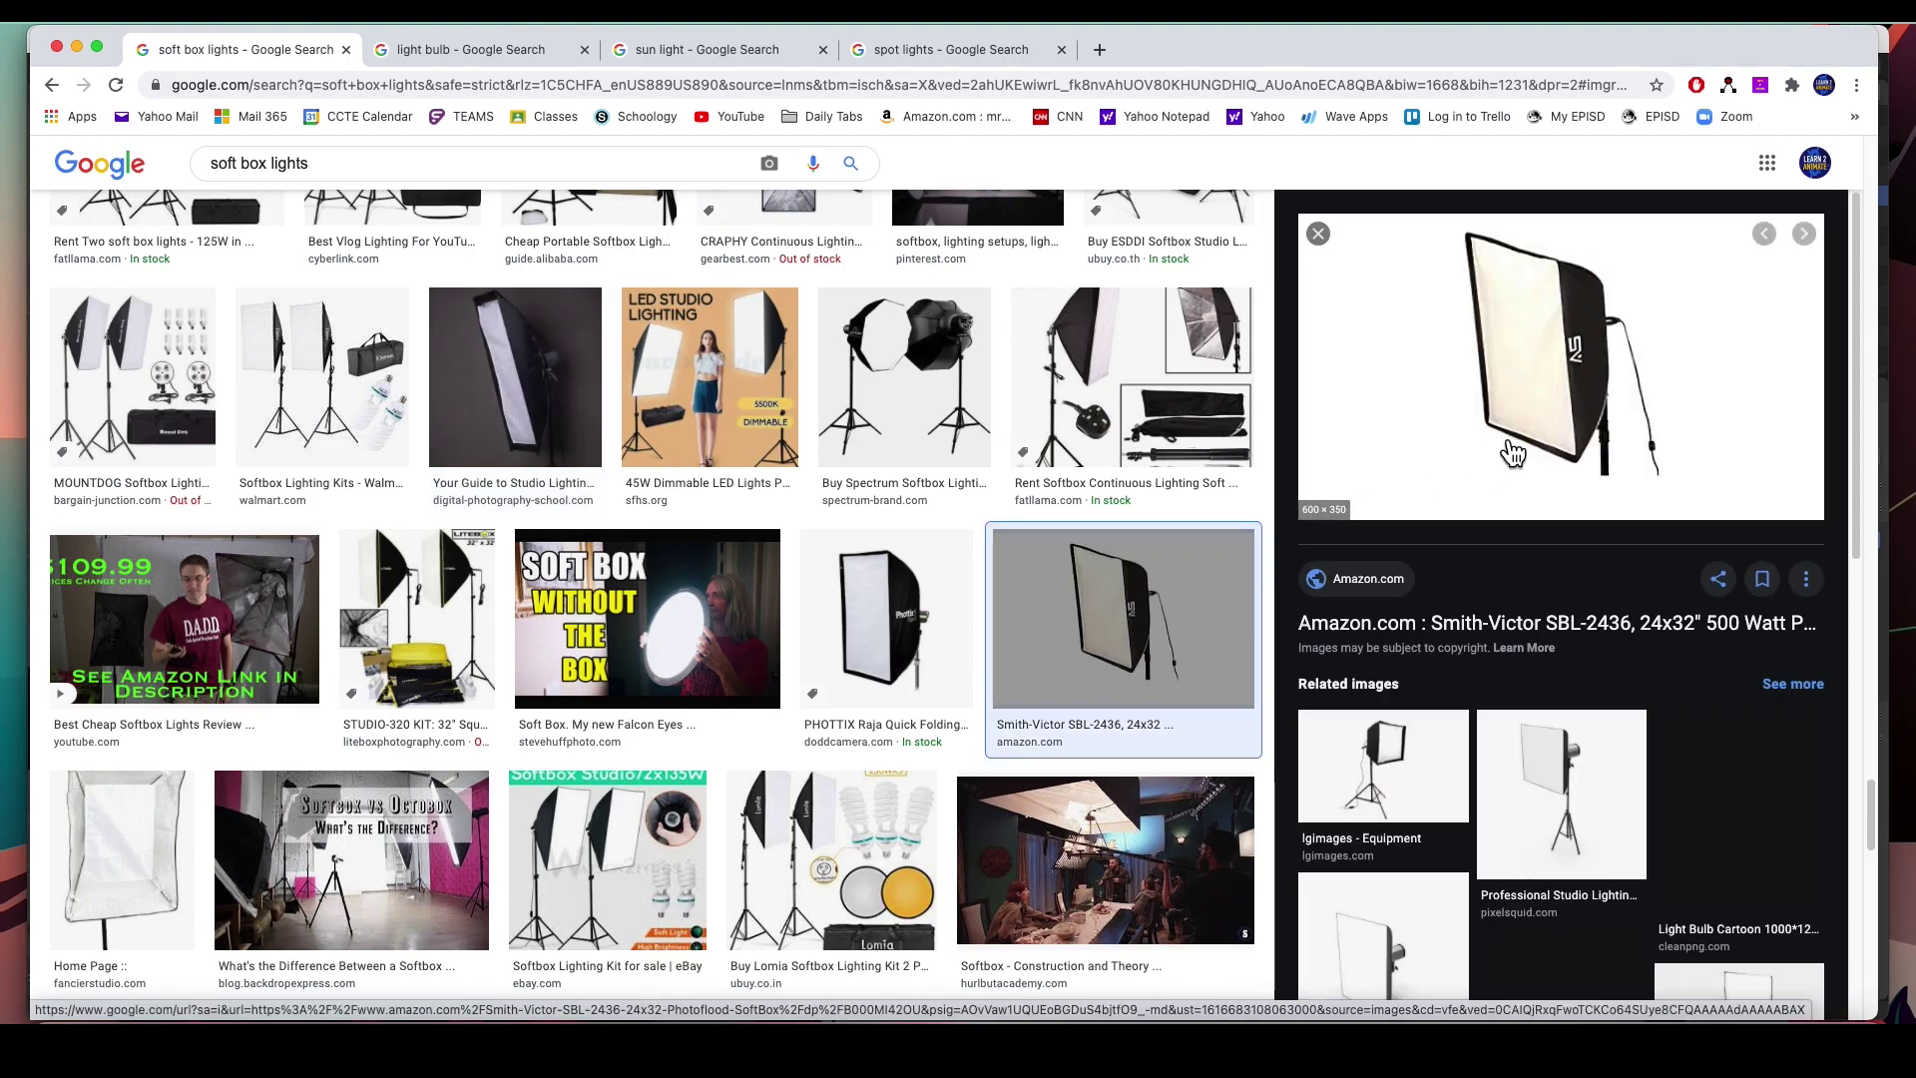
{"action": "scroll", "coordinate": [718, 663], "scroll_direction": "up", "scroll_amount": 1}
{"action": "left_click", "coordinate": [681, 689]}
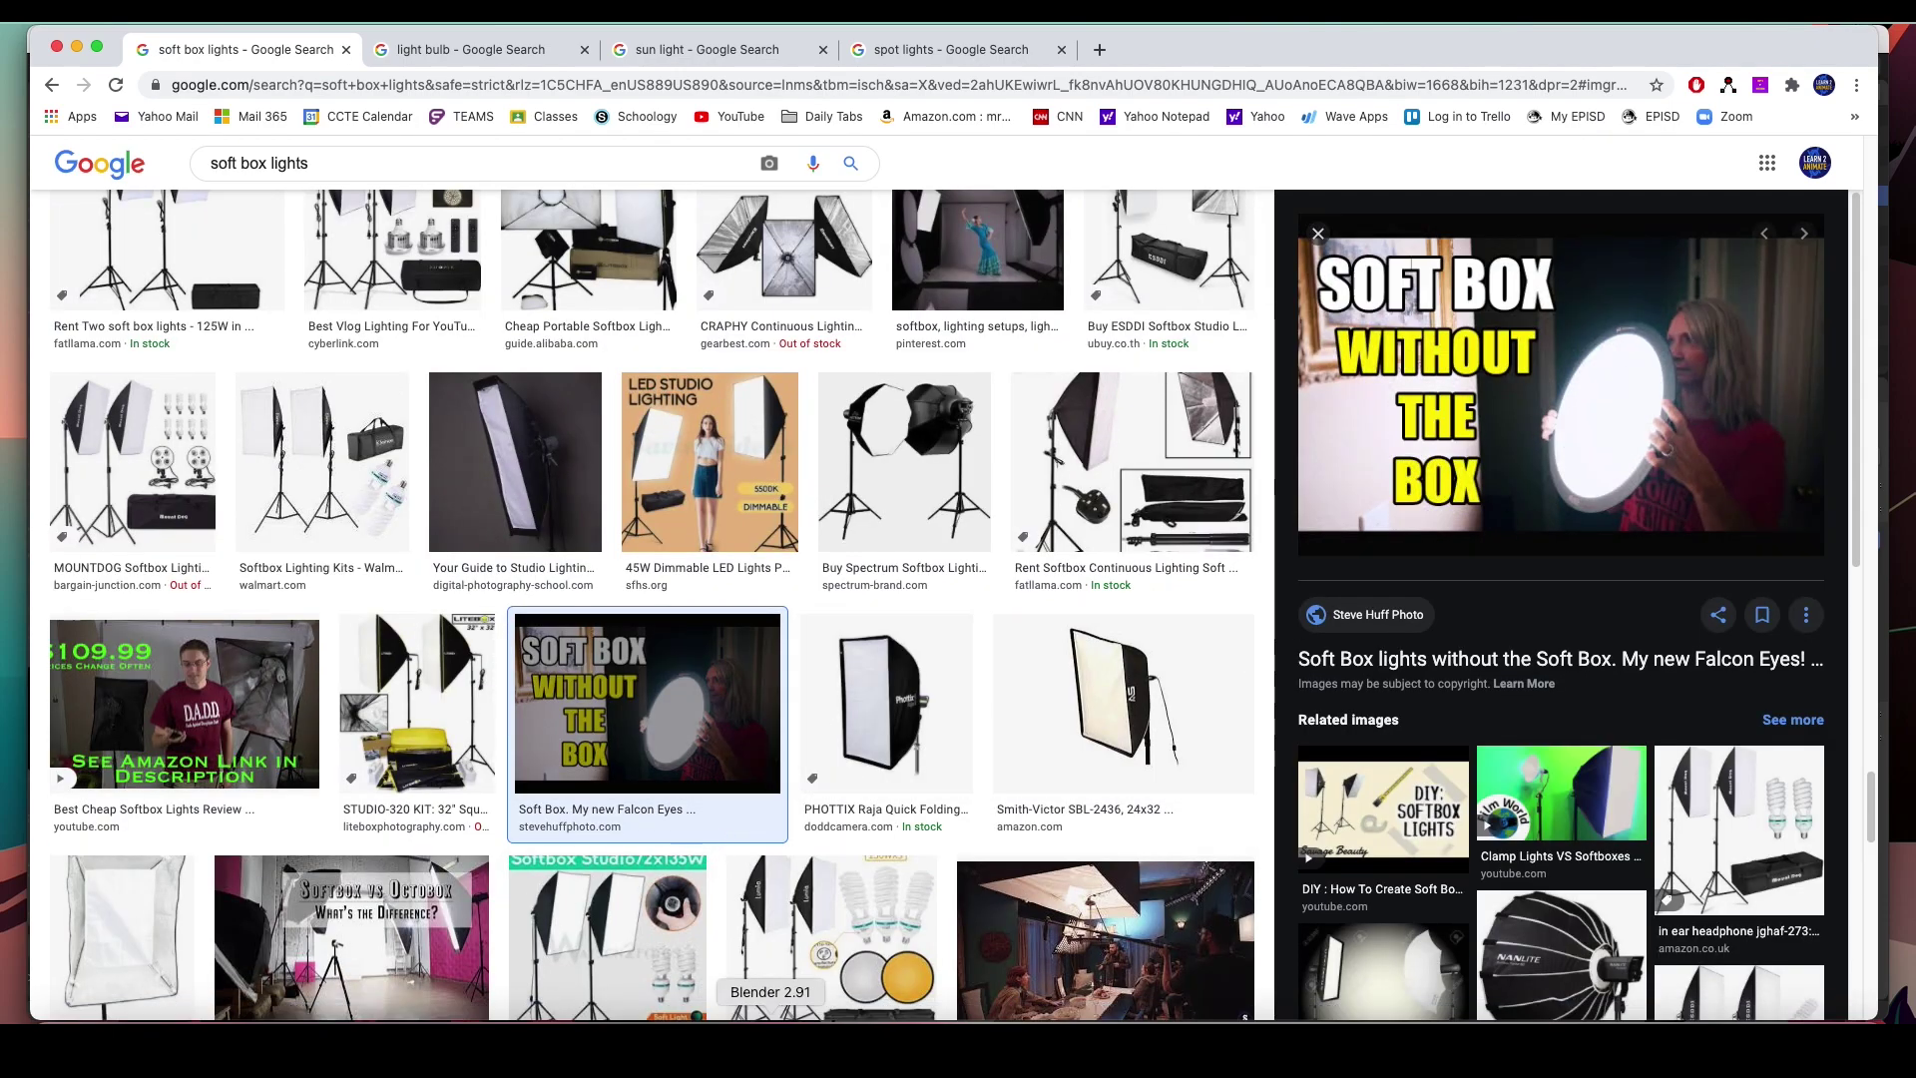
Switch back to Blender and tilt the square area light downward to aim it at the plane and spheres.
{"action": "left_click", "coordinate": [770, 1038]}
{"action": "middle_click_drag", "start_coordinate": [949, 614], "coordinate": [731, 577]}
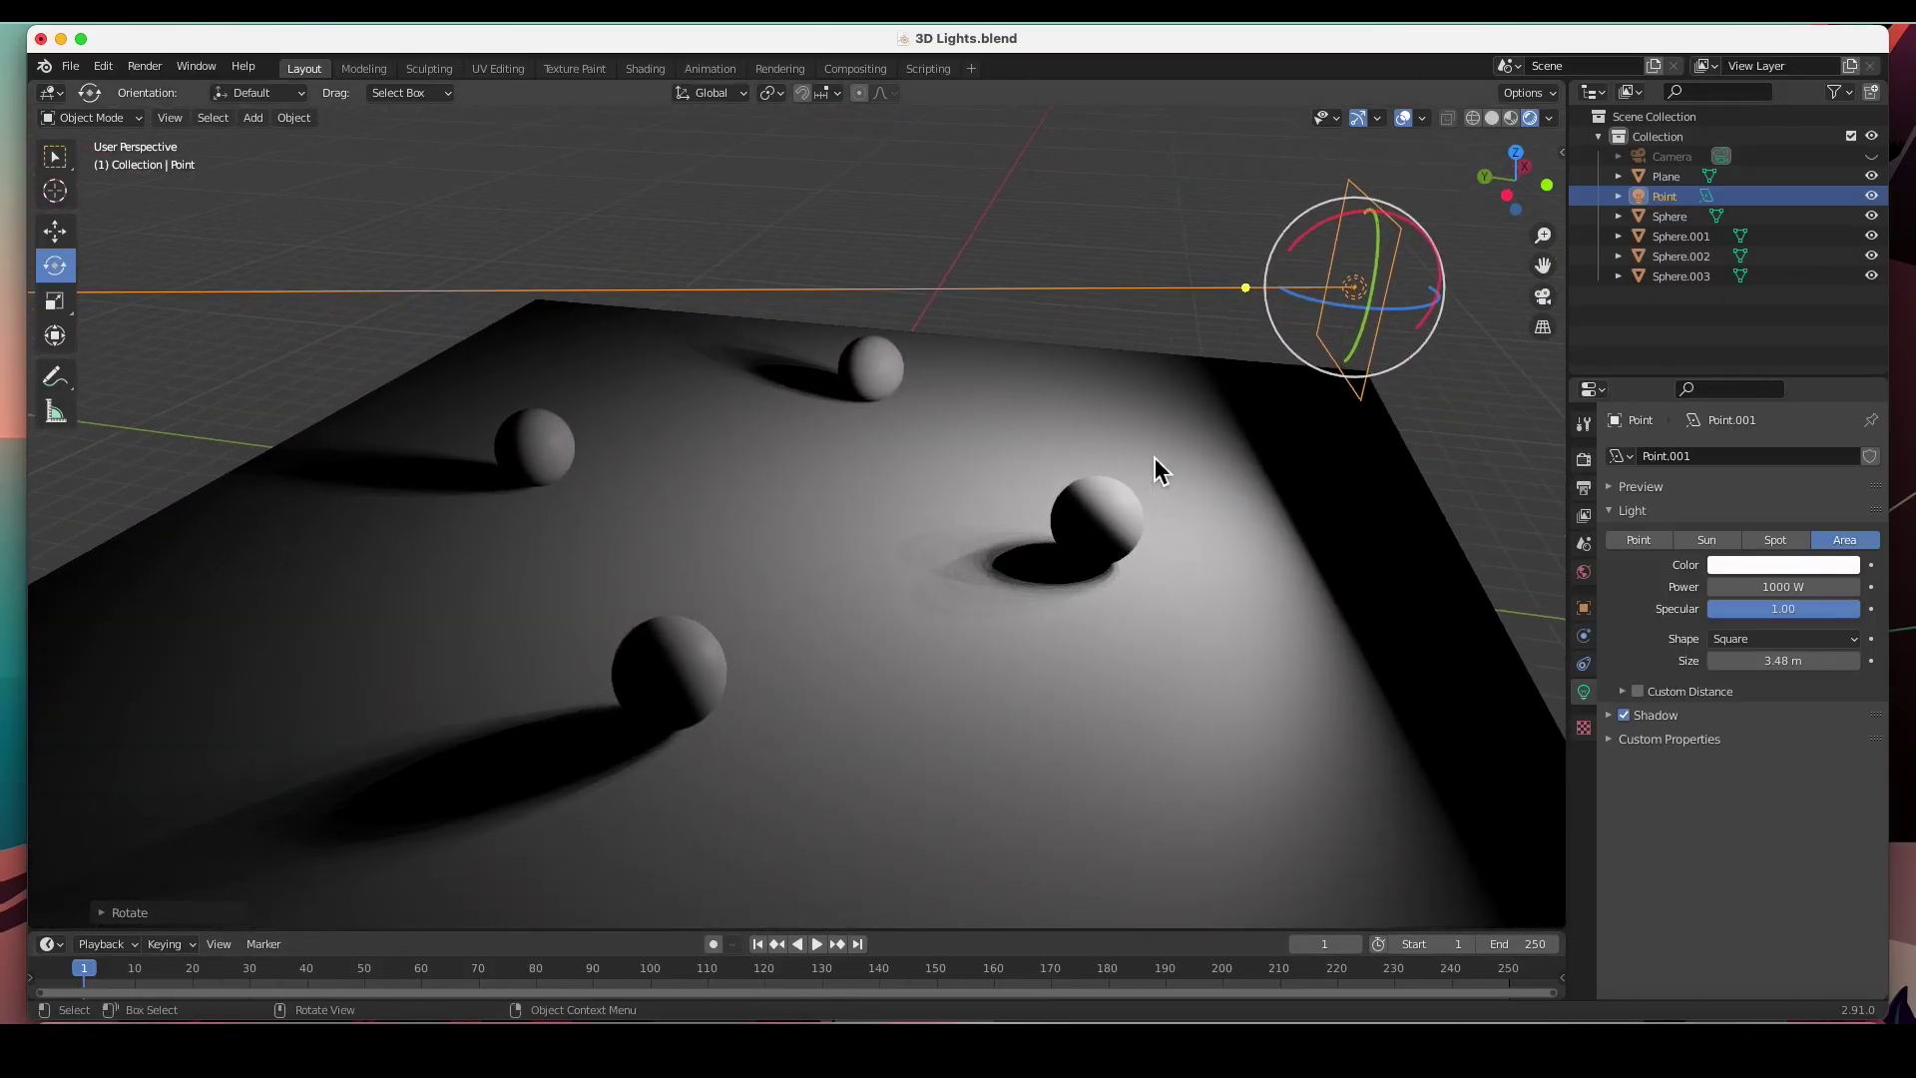
{"action": "left_click_drag", "start_coordinate": [1254, 302], "coordinate": [1248, 356]}
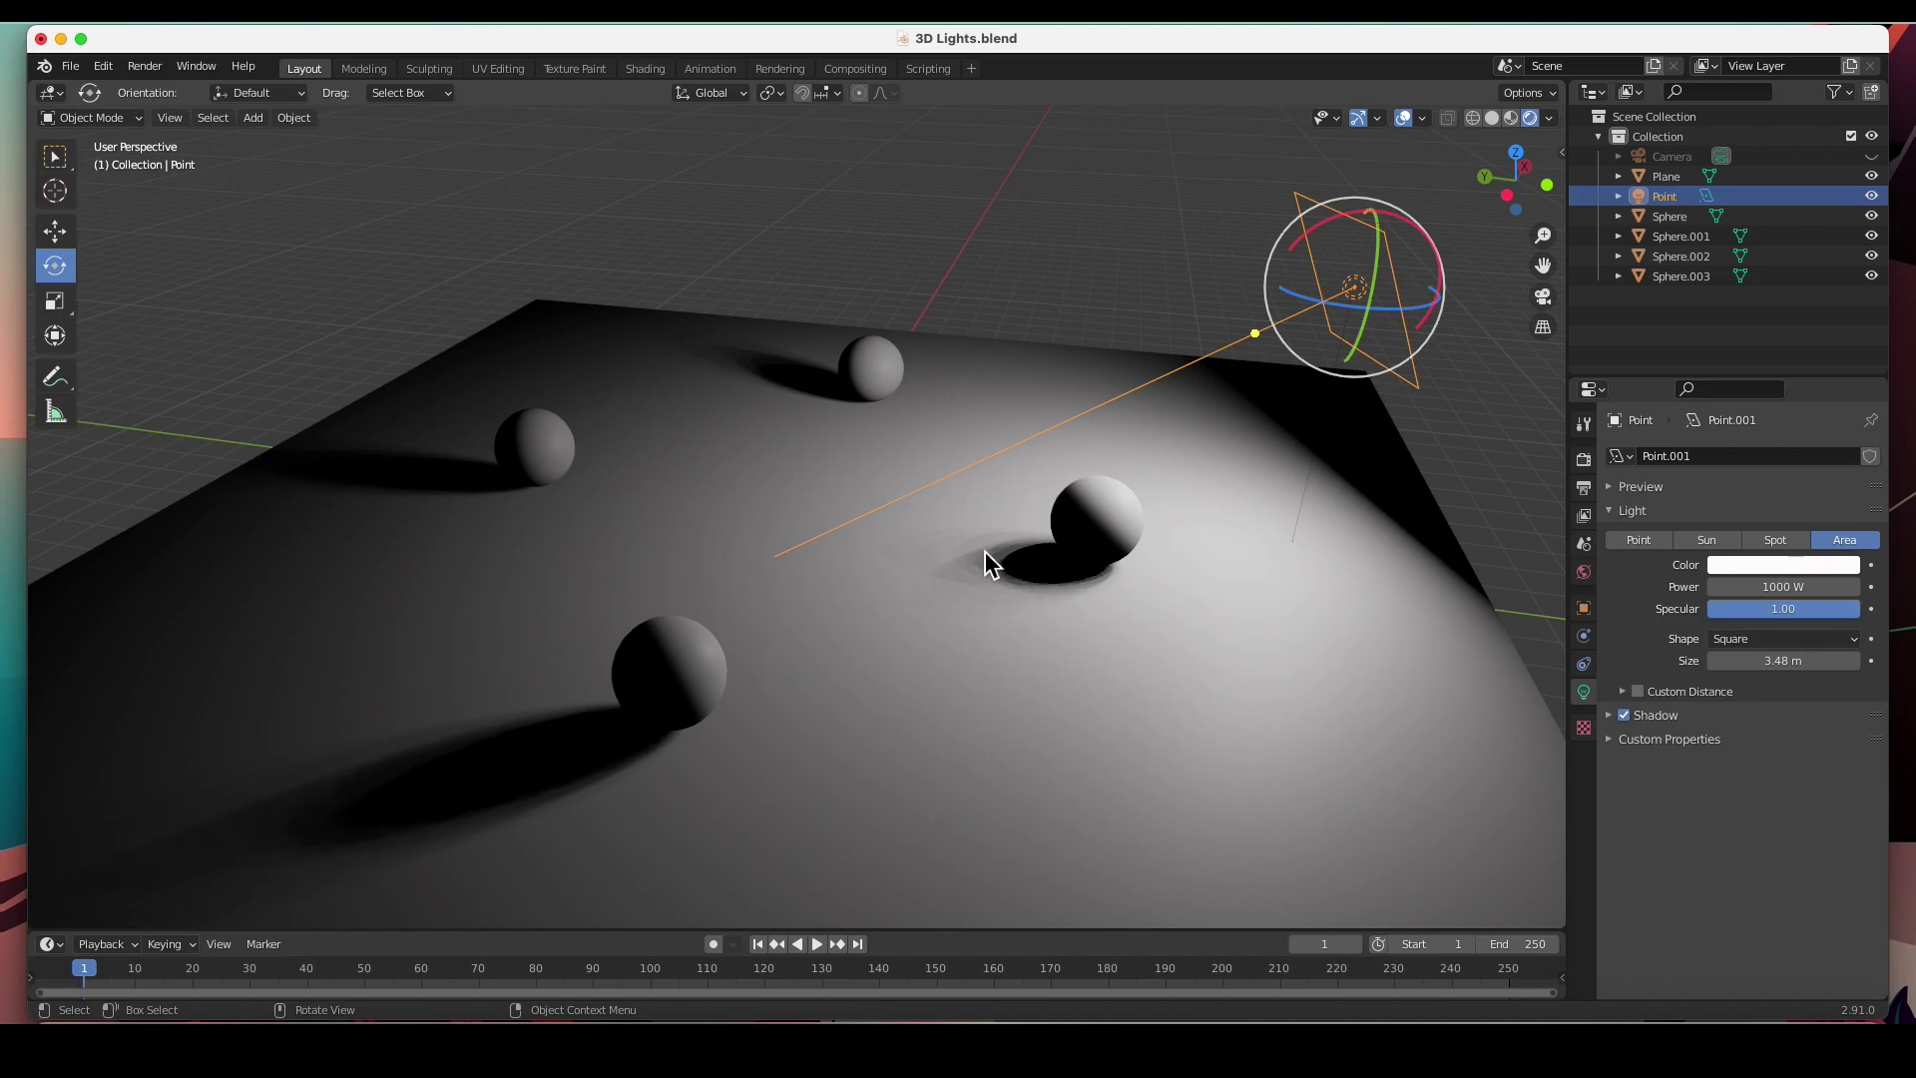
{"action": "scroll", "coordinate": [1042, 576], "scroll_direction": "down", "scroll_amount": 3}
{"action": "scroll", "coordinate": [1043, 577], "scroll_direction": "right", "scroll_amount": 2}
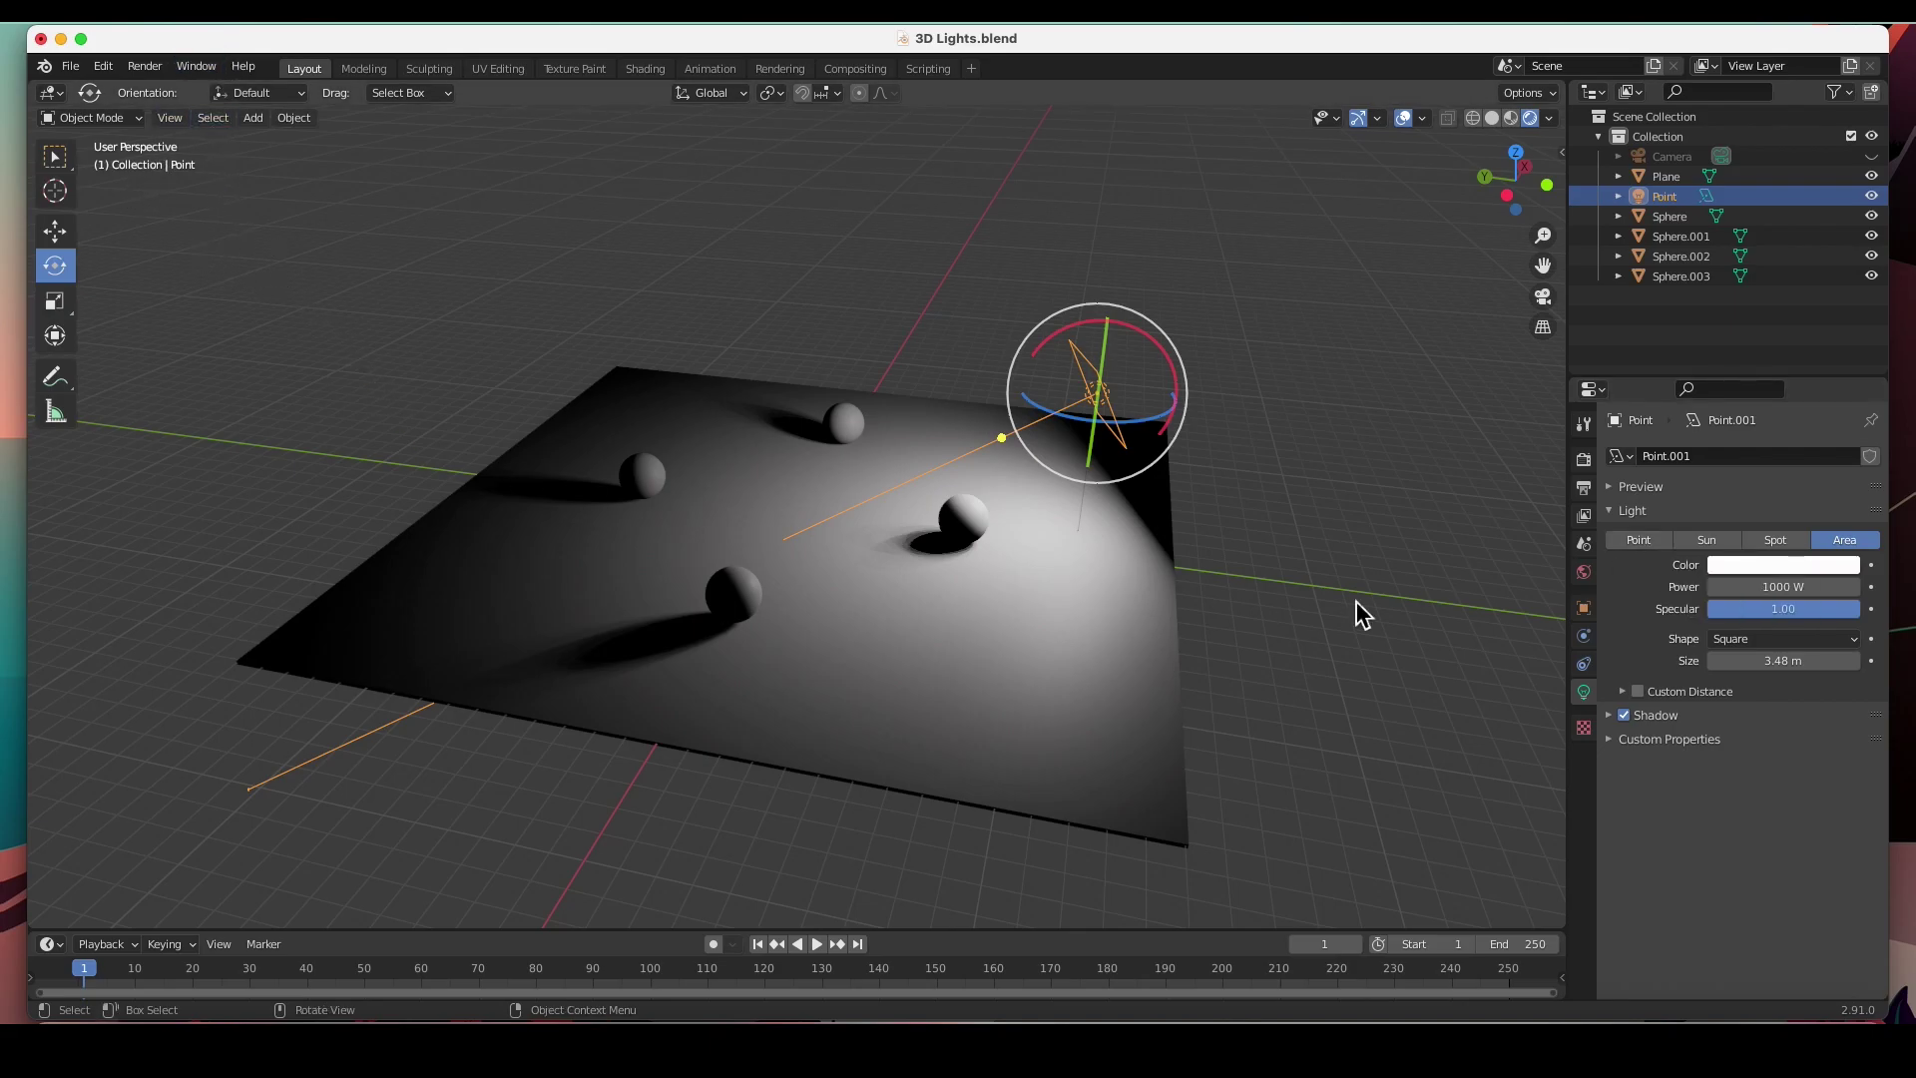
Compare the light's effect as Point, Sun and Spot types and return it to Area.
{"action": "left_click", "coordinate": [1639, 541]}
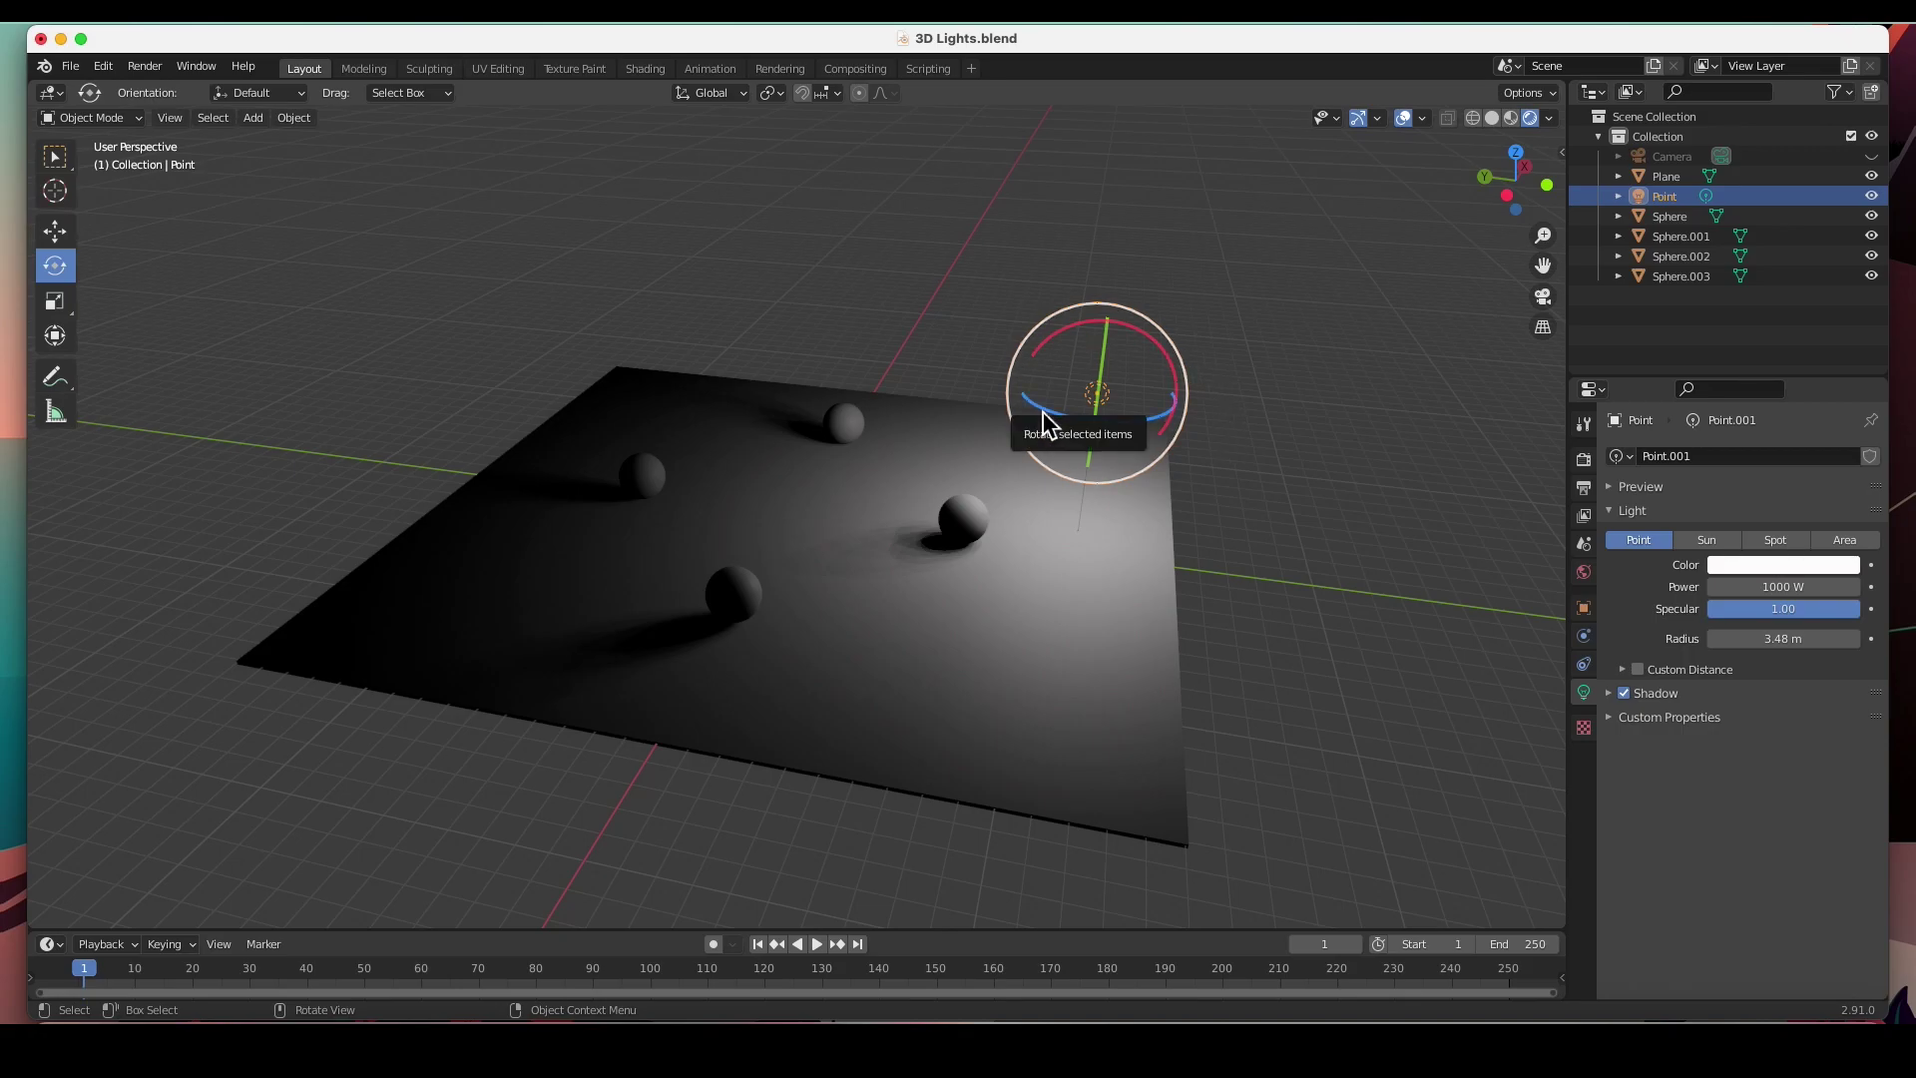
{"action": "left_click", "coordinate": [1706, 541]}
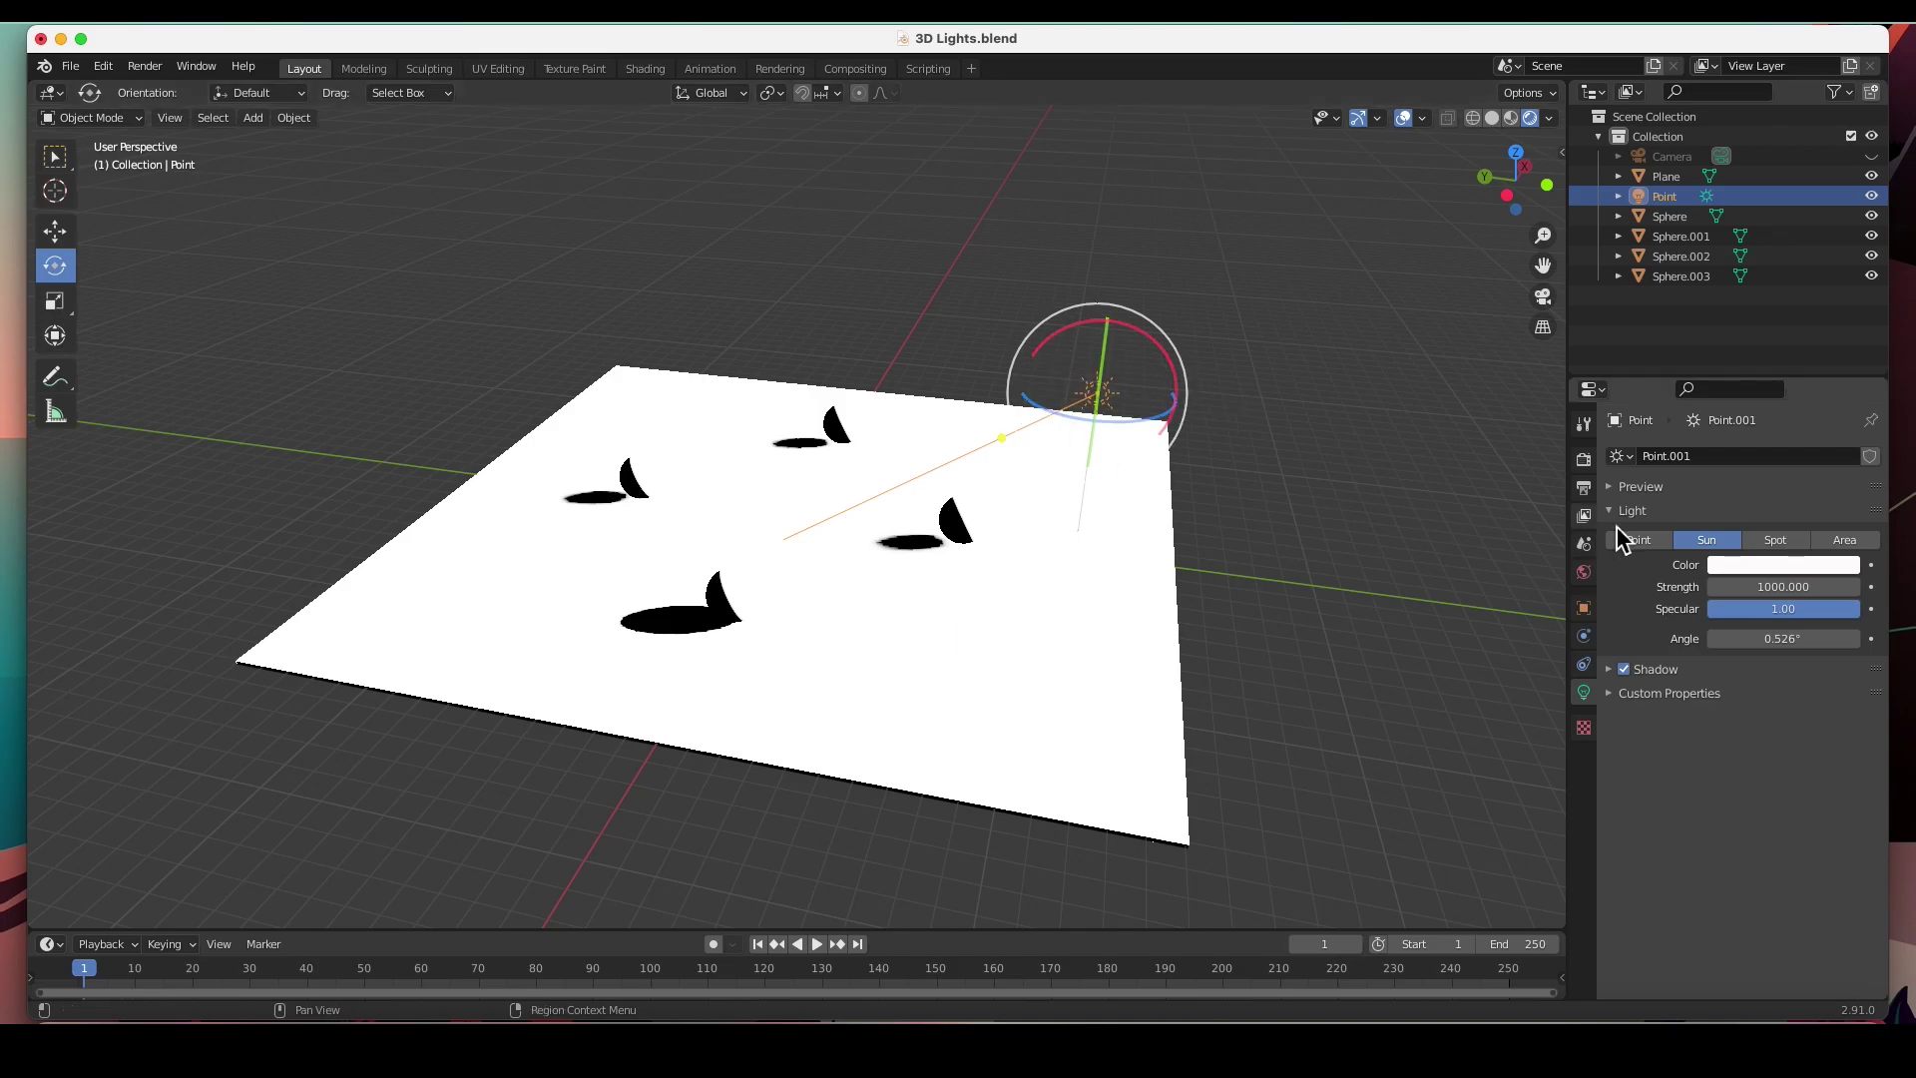
{"action": "left_click", "coordinate": [1778, 541]}
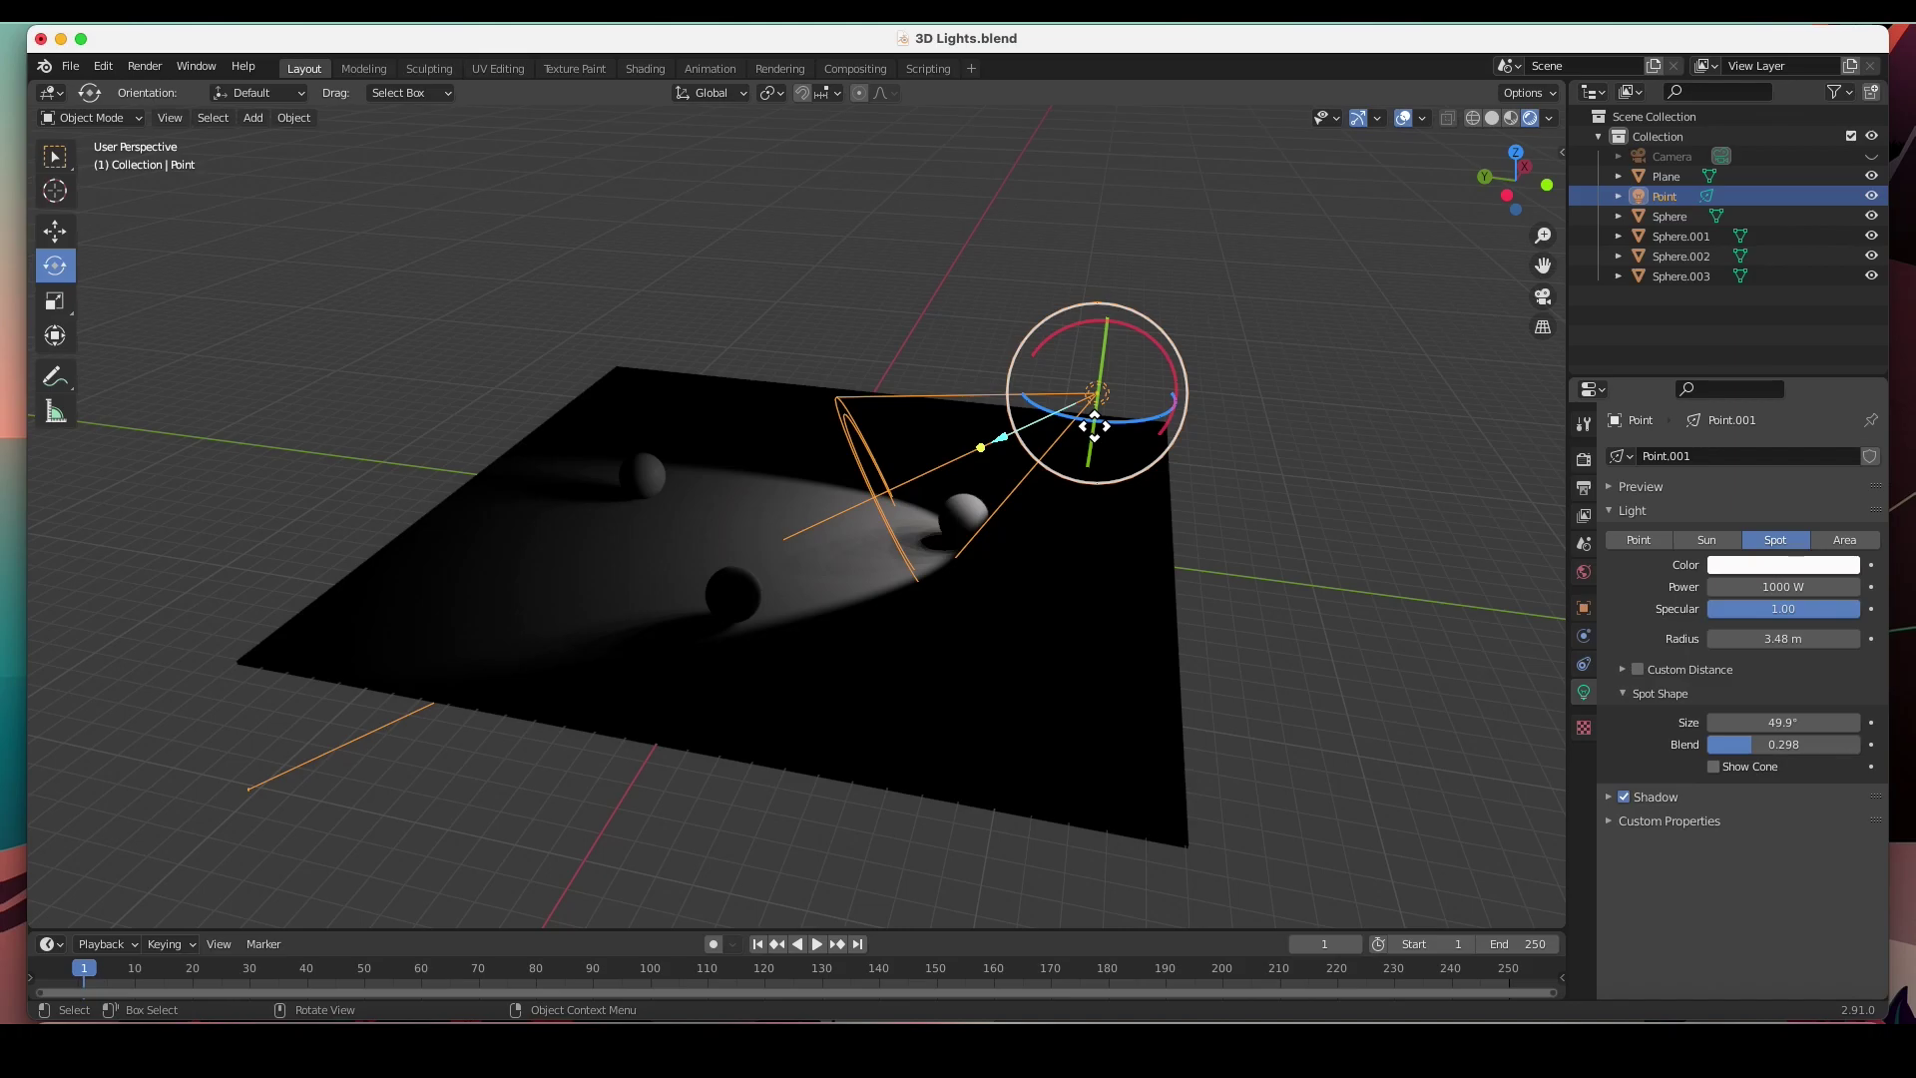
{"action": "left_click", "coordinate": [1844, 541]}
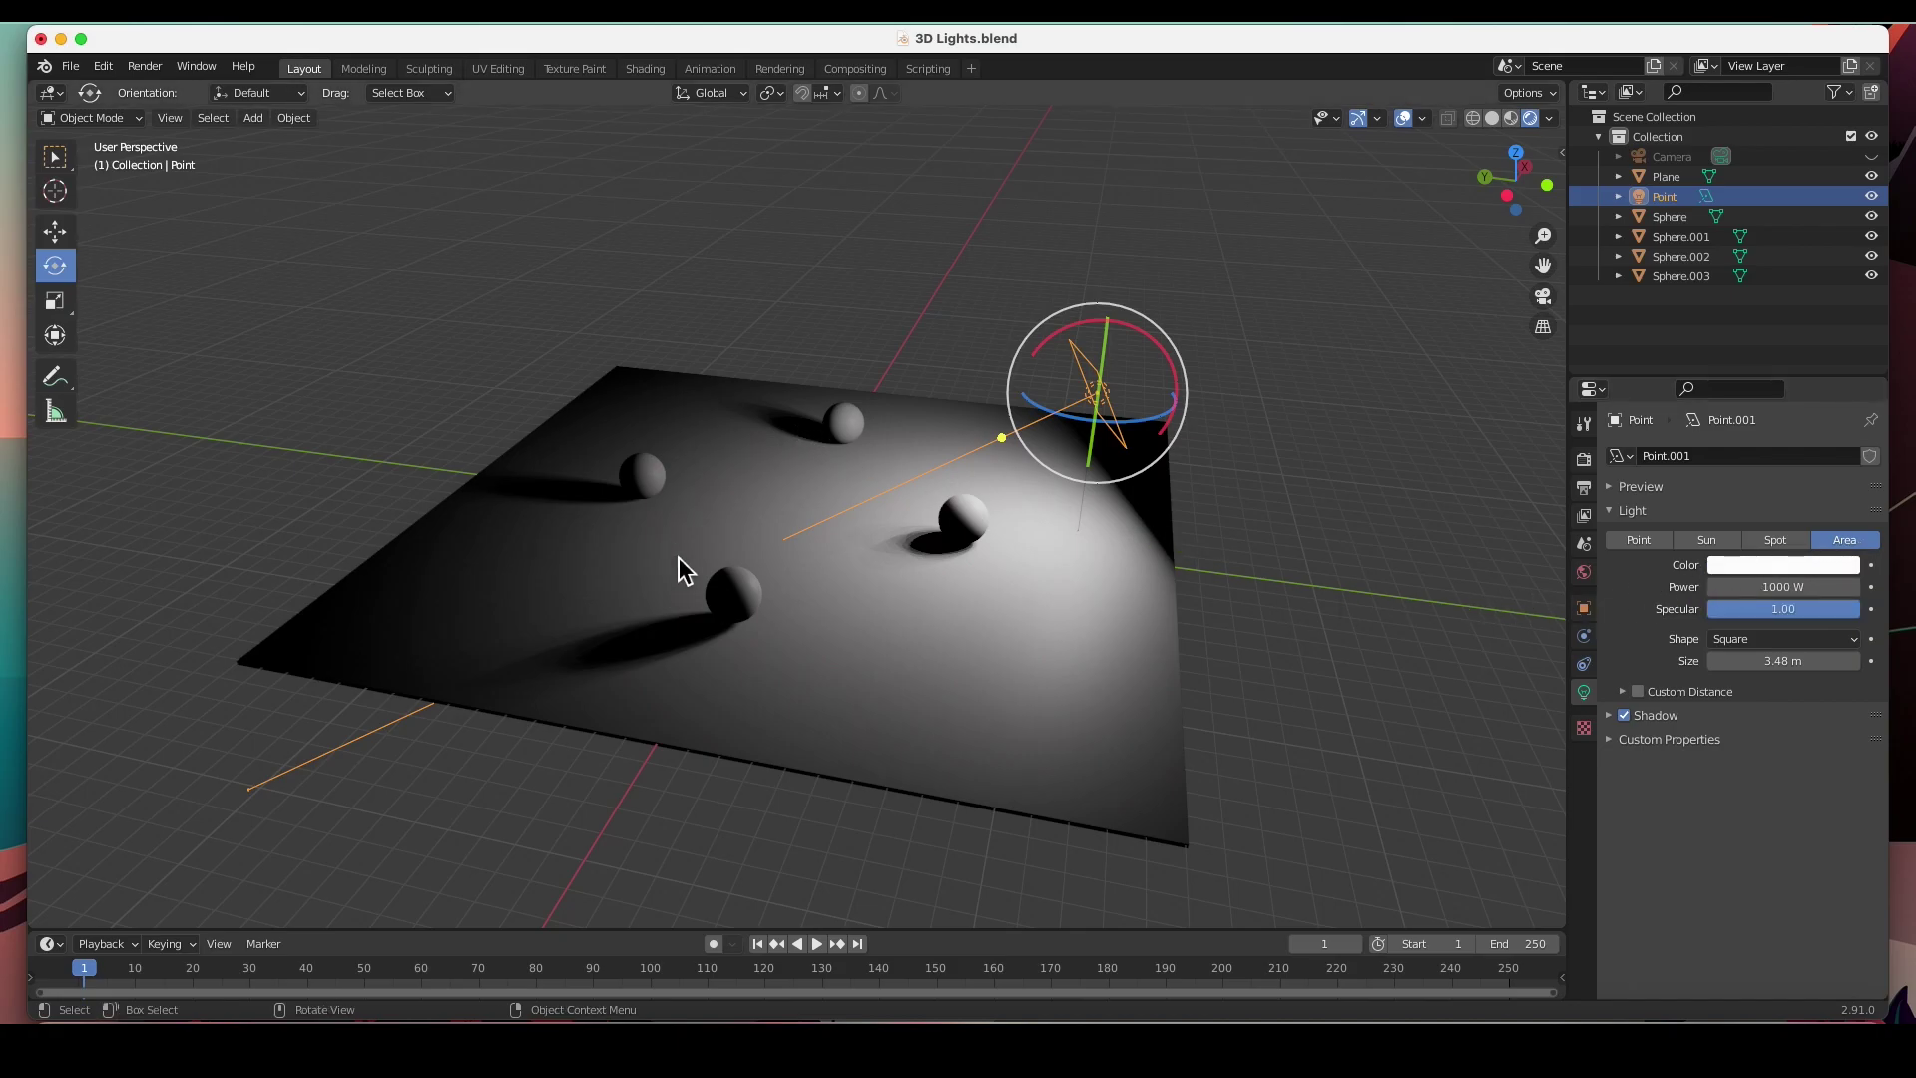
{"action": "middle_click_drag", "start_coordinate": [701, 541], "coordinate": [743, 579]}
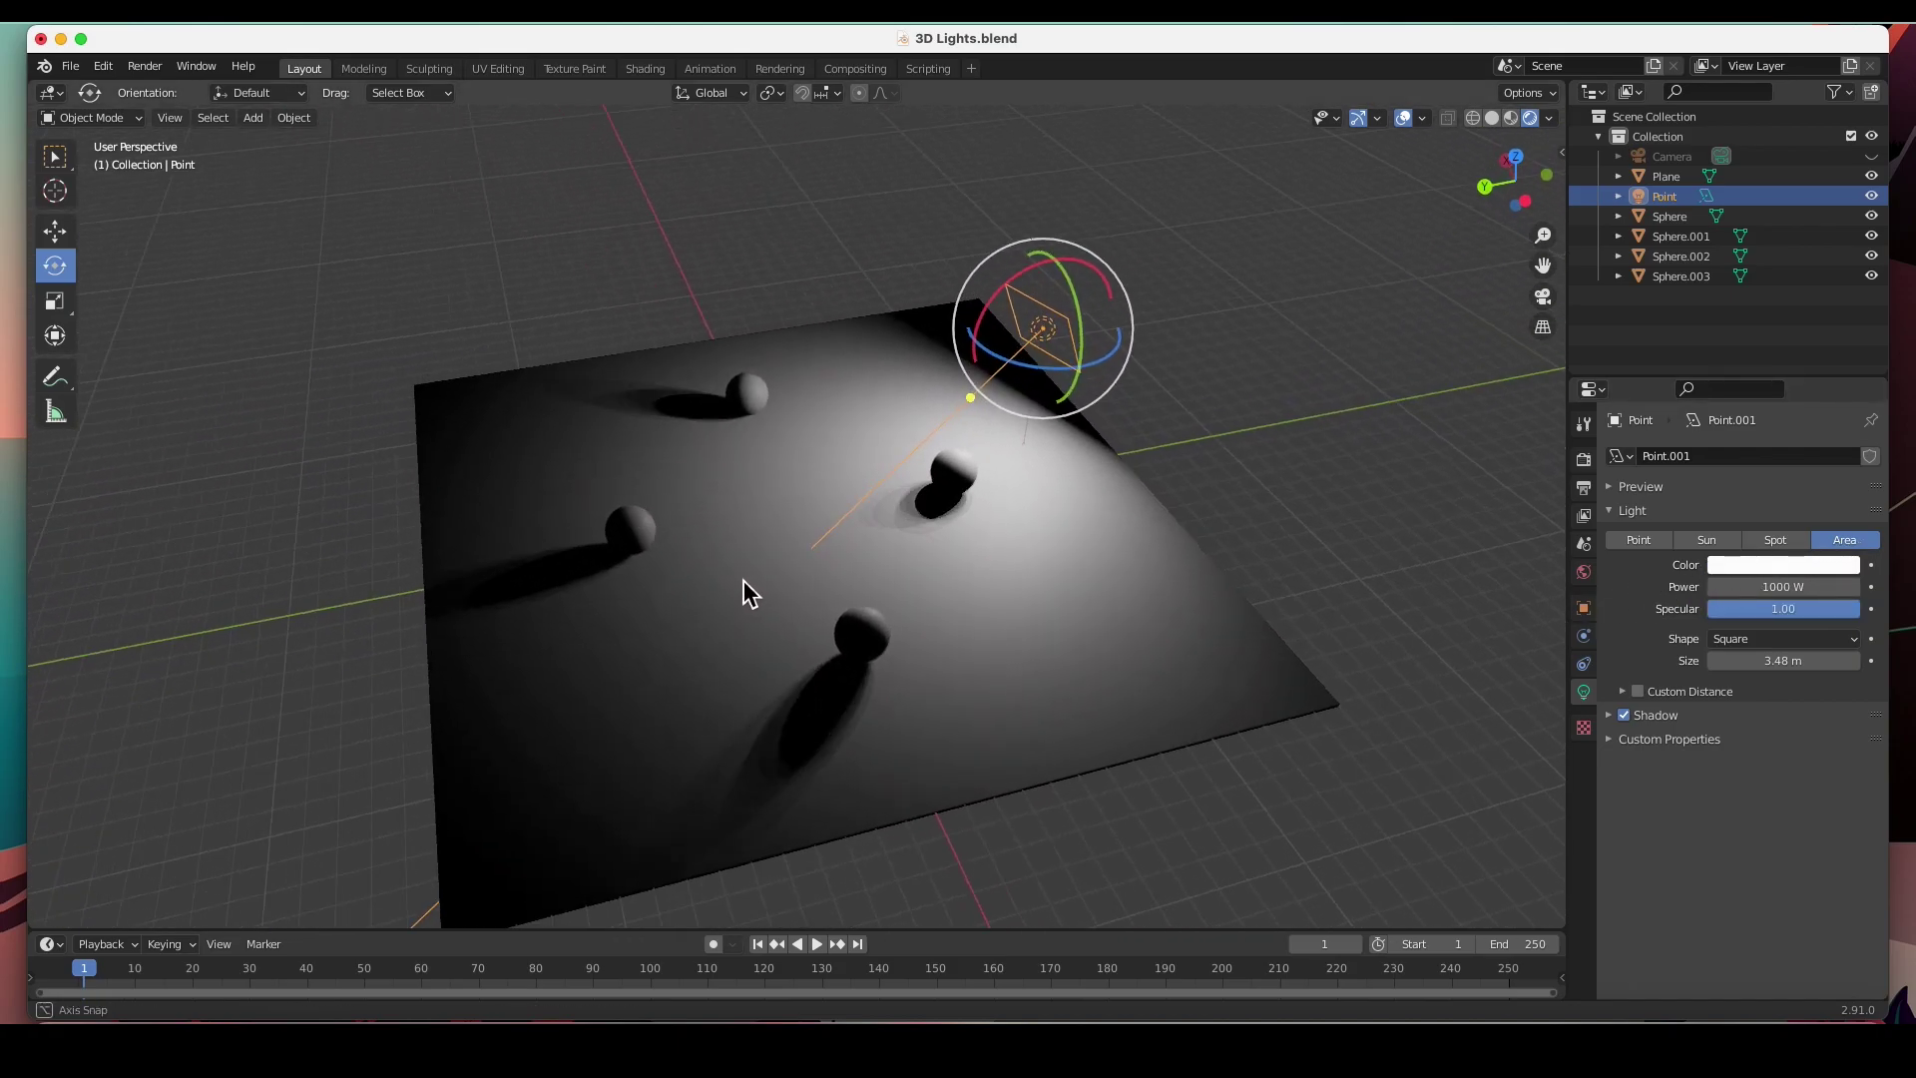